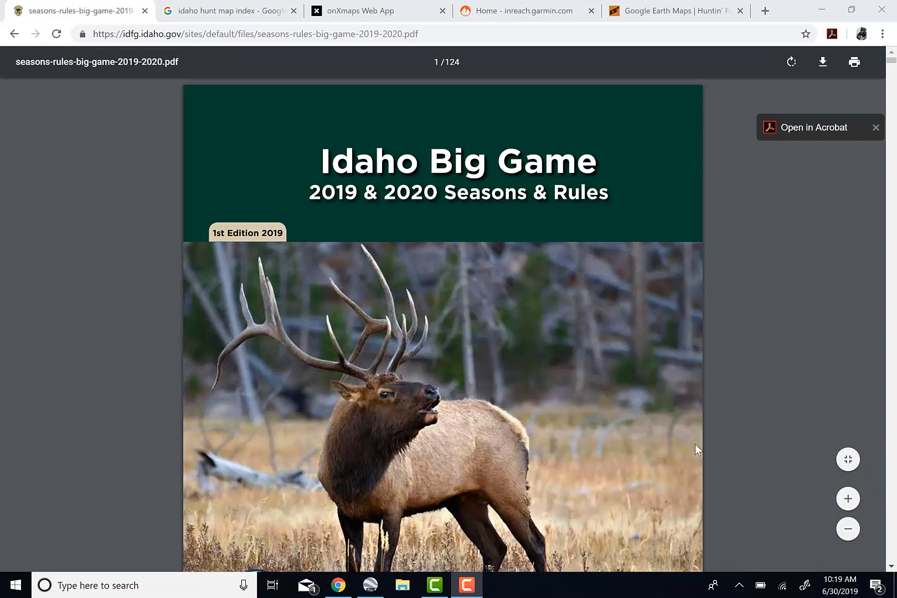
- Go to page 32 of the Idaho big game seasons and rules PDF
{"action": "scroll", "coordinate": [696, 445], "scroll_direction": "down", "scroll_amount": 1}
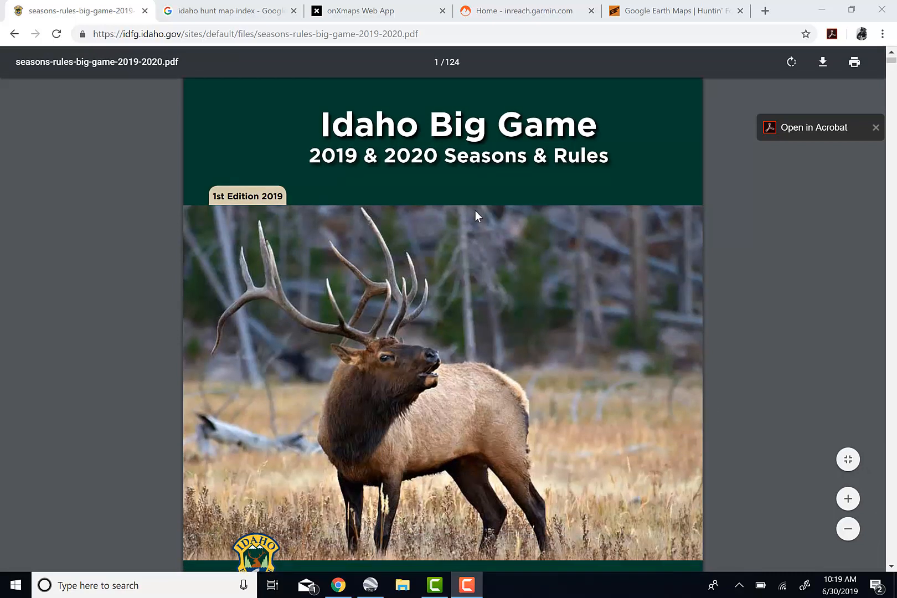
{"action": "scroll", "coordinate": [475, 210], "scroll_direction": "up", "scroll_amount": 1}
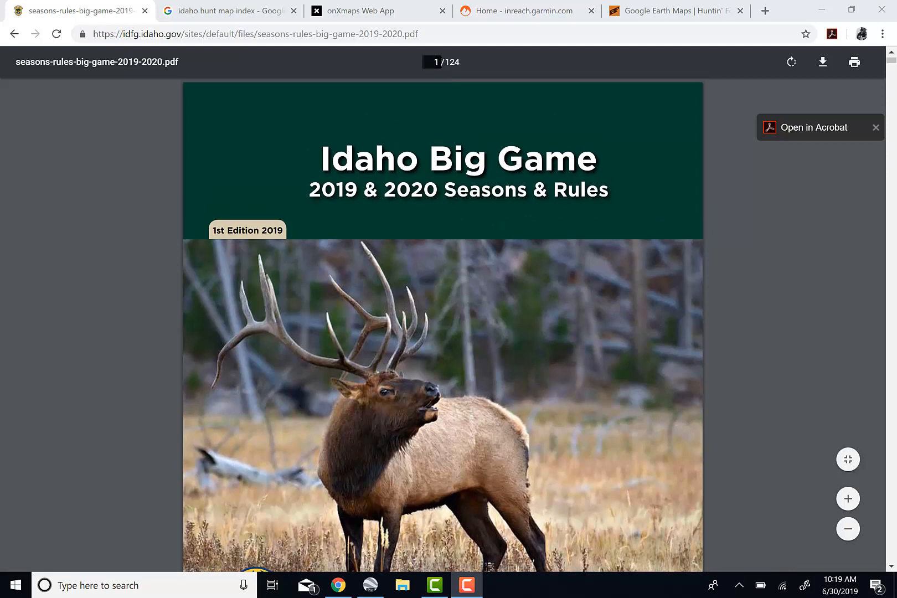
{"action": "left_click", "coordinate": [436, 62]}
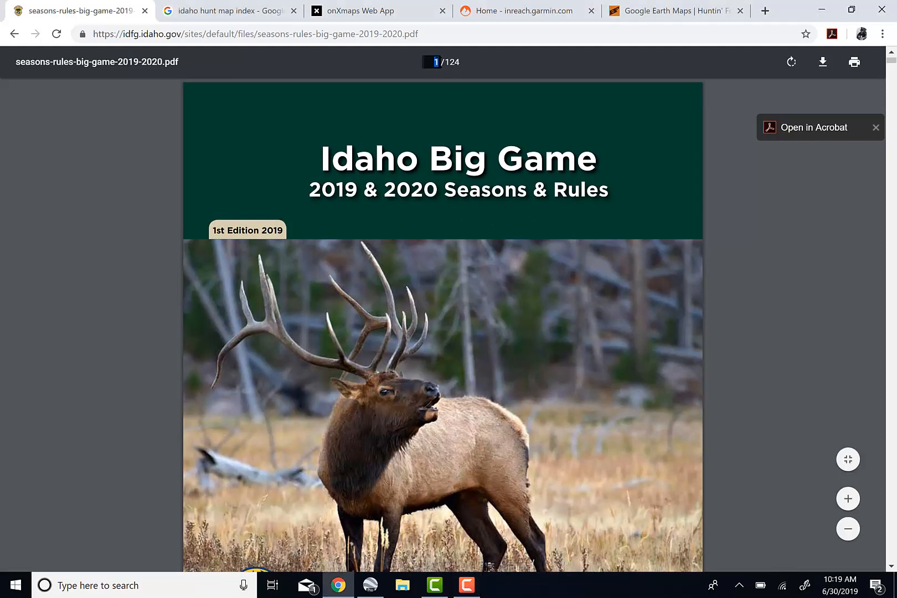
{"action": "type", "text": "32"}
{"action": "key", "text": "Return"}
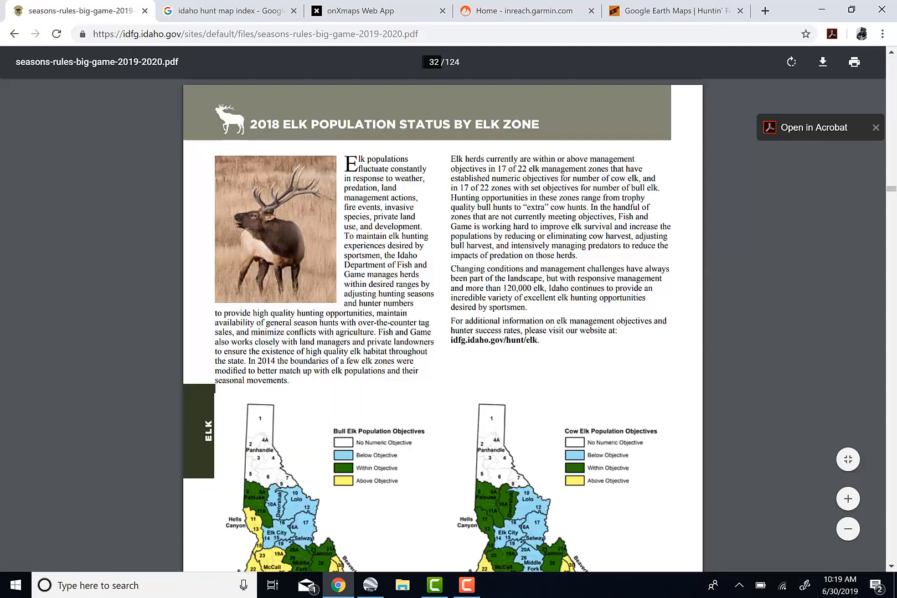
- Examine the bull and cow elk population objective maps on page 32 and the elk zone map with its unit list on page 33
{"action": "scroll", "coordinate": [428, 299], "scroll_direction": "down", "scroll_amount": 2}
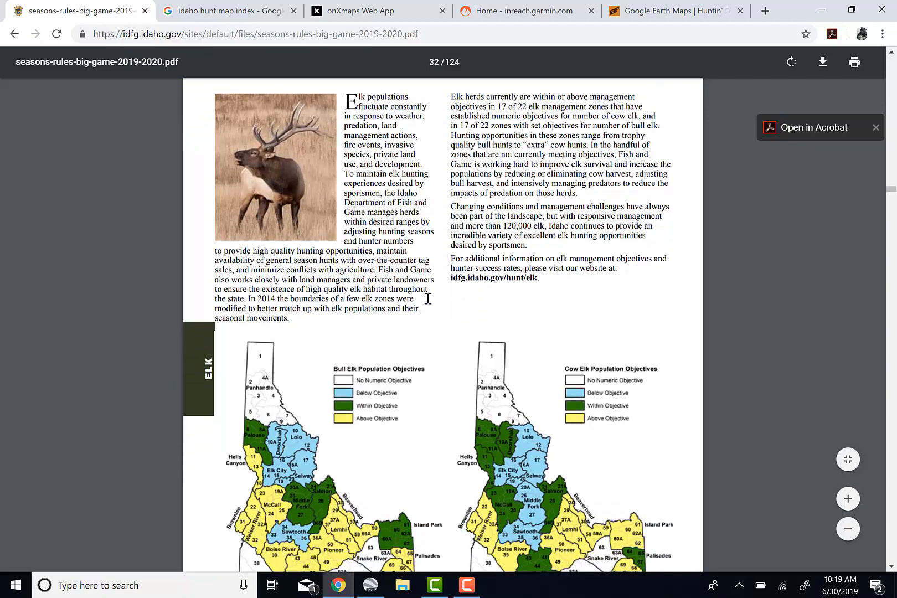
{"action": "scroll", "coordinate": [428, 299], "scroll_direction": "down", "scroll_amount": 1}
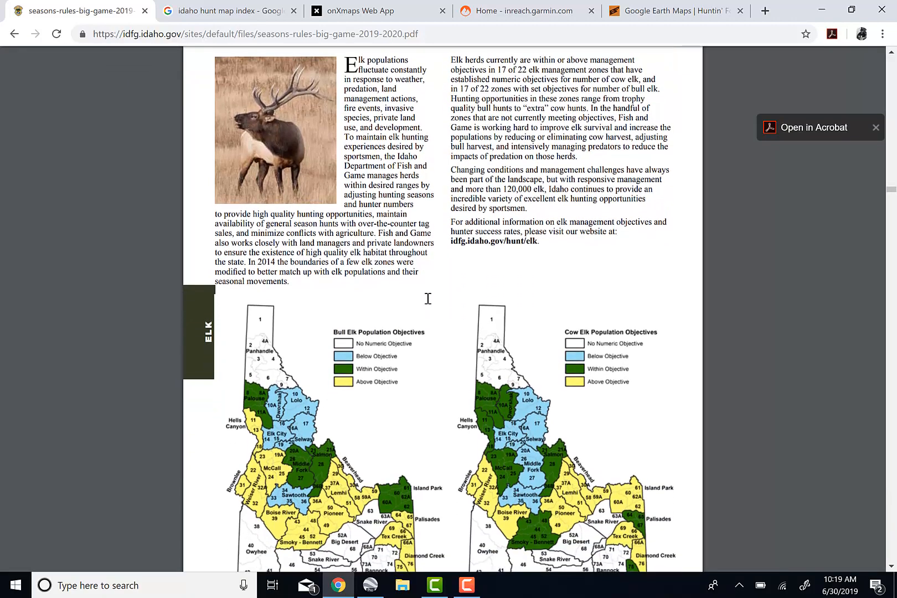
{"action": "scroll", "coordinate": [428, 298], "scroll_direction": "down", "scroll_amount": 1}
{"action": "scroll", "coordinate": [427, 298], "scroll_direction": "down", "scroll_amount": 2}
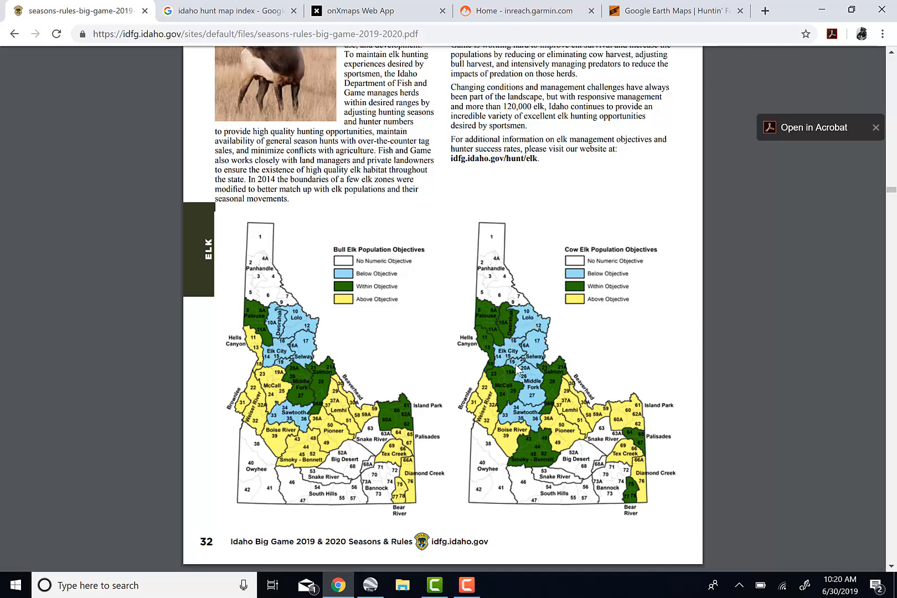
{"action": "scroll", "coordinate": [517, 369], "scroll_direction": "down", "scroll_amount": 4}
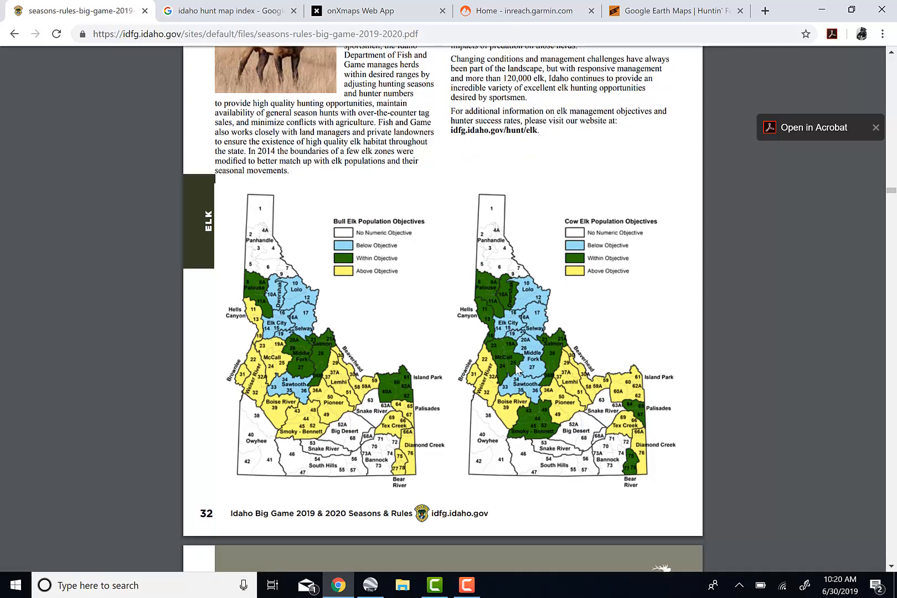
{"action": "scroll", "coordinate": [515, 363], "scroll_direction": "down", "scroll_amount": 6}
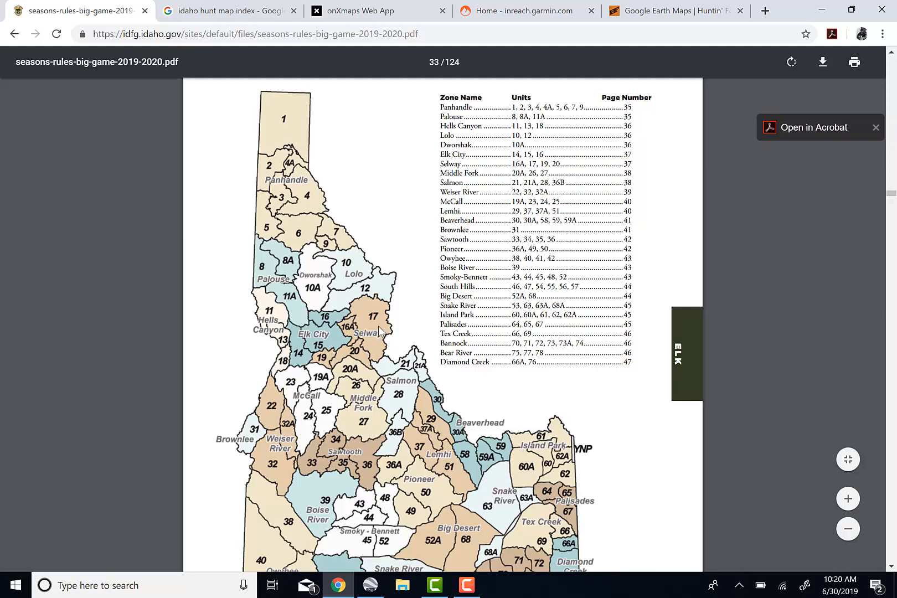
{"action": "scroll", "coordinate": [379, 327], "scroll_direction": "down", "scroll_amount": 1}
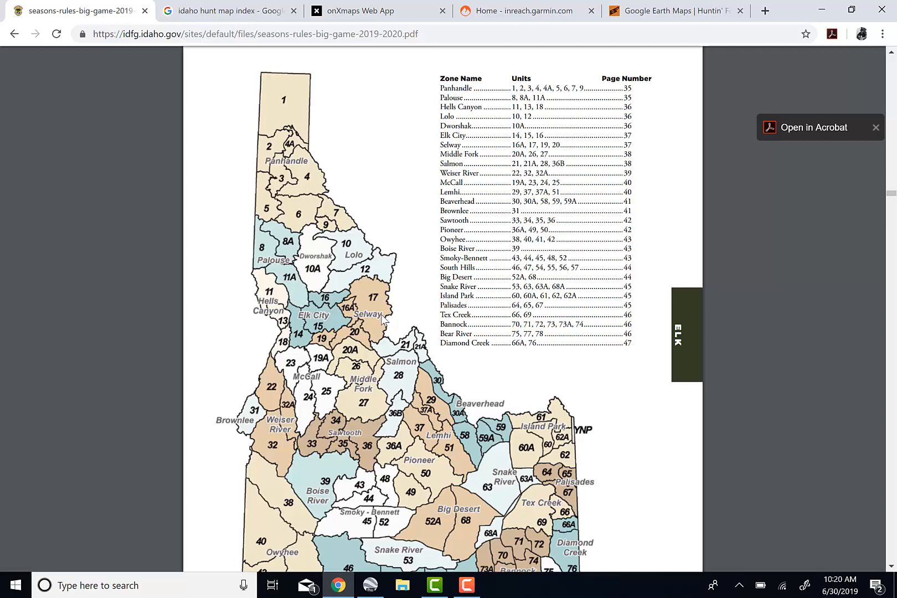
{"action": "scroll", "coordinate": [382, 321], "scroll_direction": "down", "scroll_amount": 5}
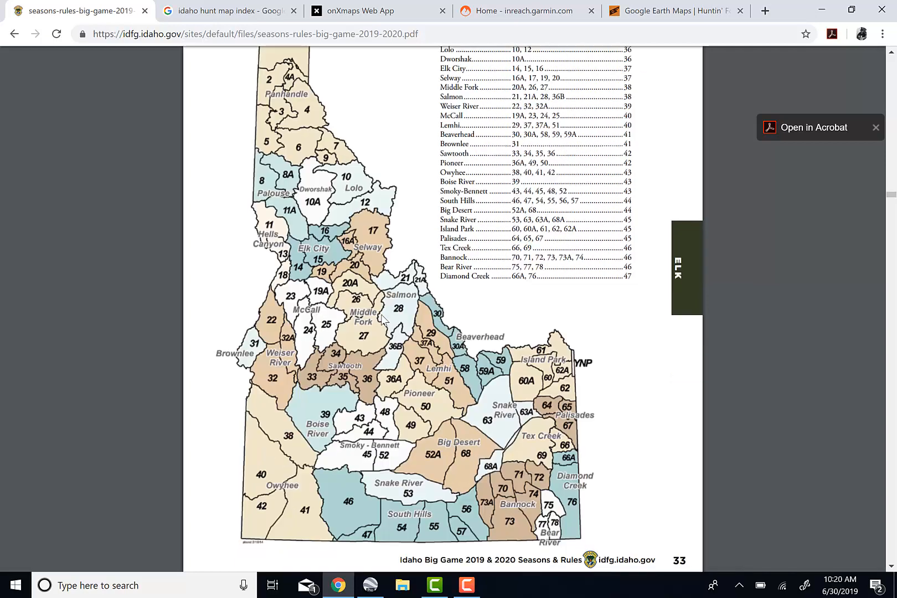
- Read through the elk season tables from the Panhandle Zone to the Selway Zone, checking A and B tag dates and quotas
{"action": "scroll", "coordinate": [382, 320], "scroll_direction": "down", "scroll_amount": 20}
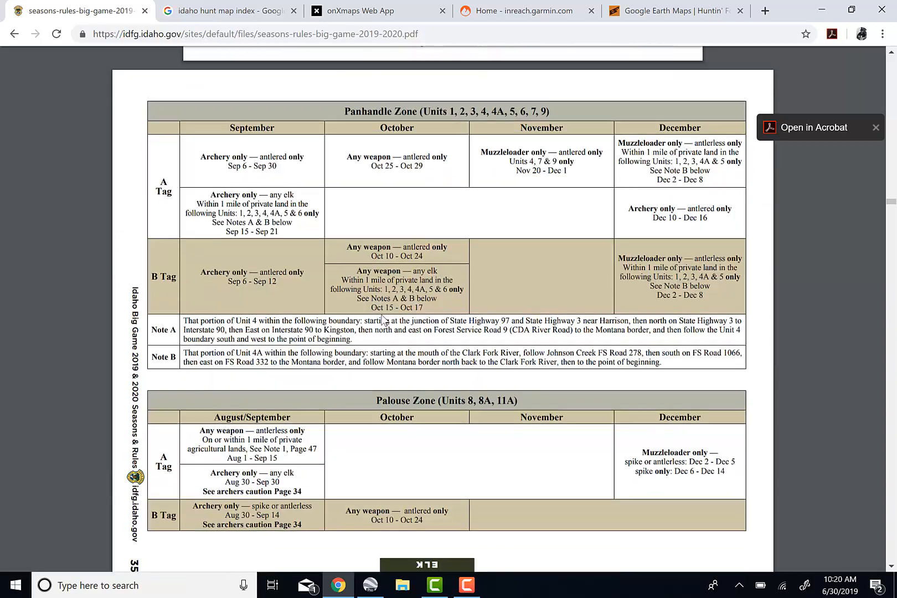
{"action": "scroll", "coordinate": [381, 314], "scroll_direction": "down", "scroll_amount": 7}
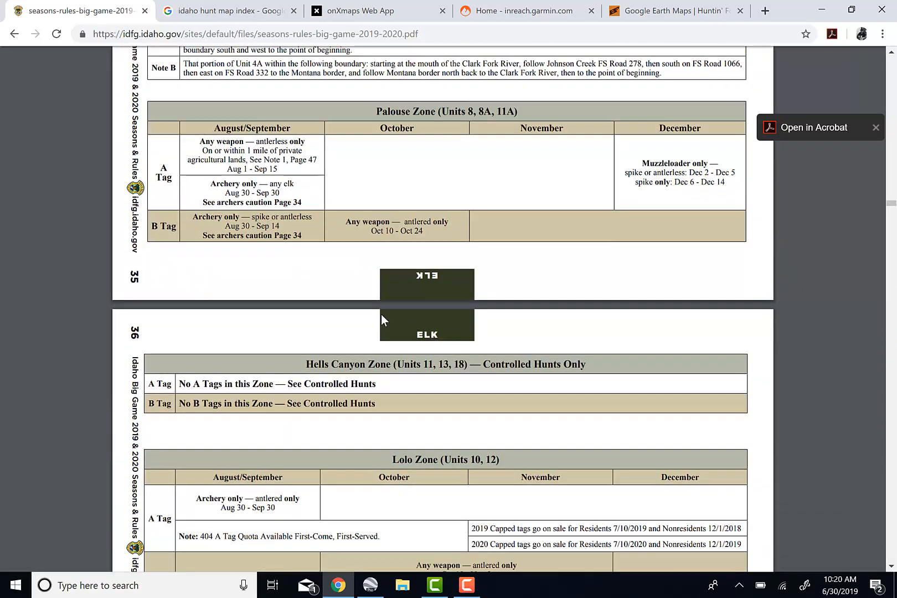
{"action": "scroll", "coordinate": [382, 317], "scroll_direction": "down", "scroll_amount": 12}
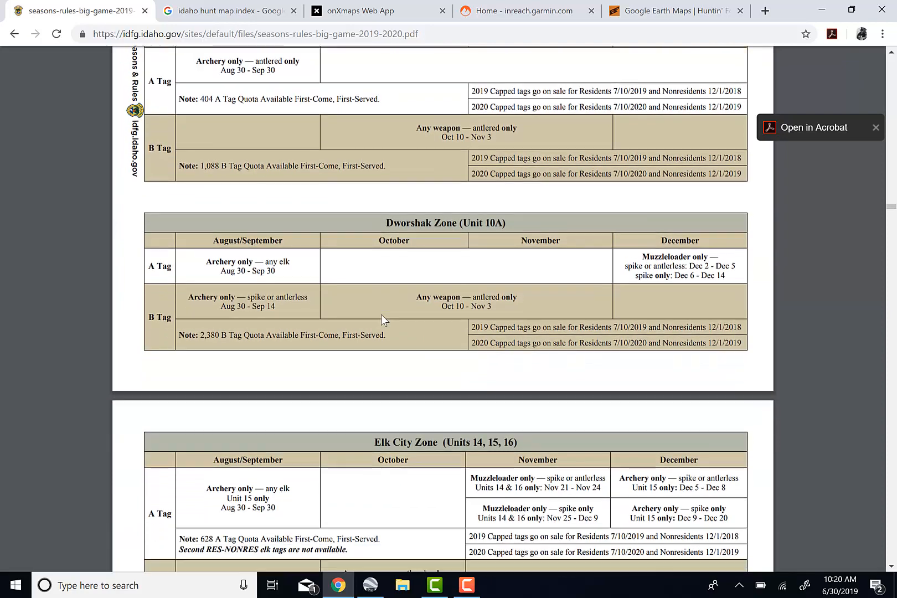
{"action": "scroll", "coordinate": [381, 314], "scroll_direction": "down", "scroll_amount": 3}
{"action": "scroll", "coordinate": [382, 320], "scroll_direction": "up", "scroll_amount": 1}
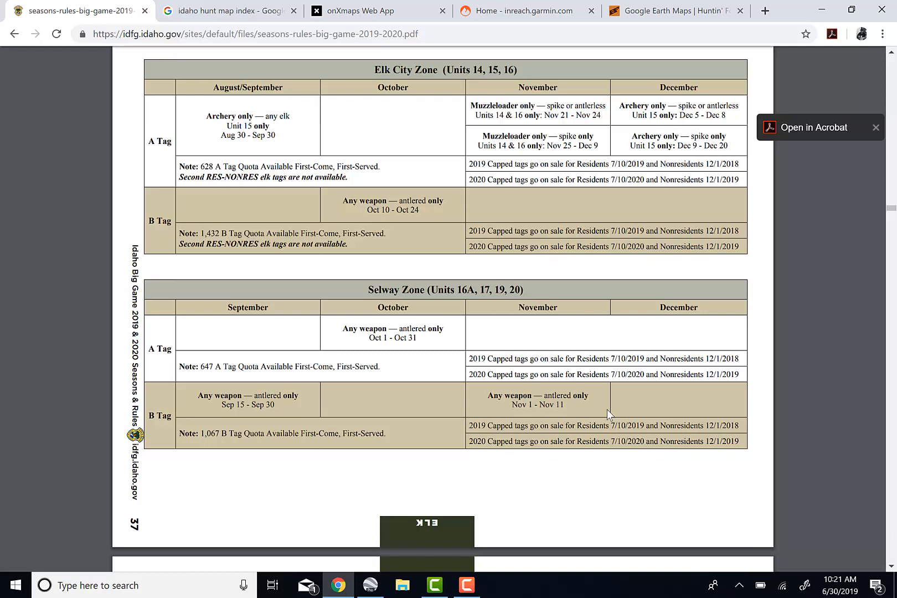
{"action": "scroll", "coordinate": [607, 409], "scroll_direction": "up", "scroll_amount": 1}
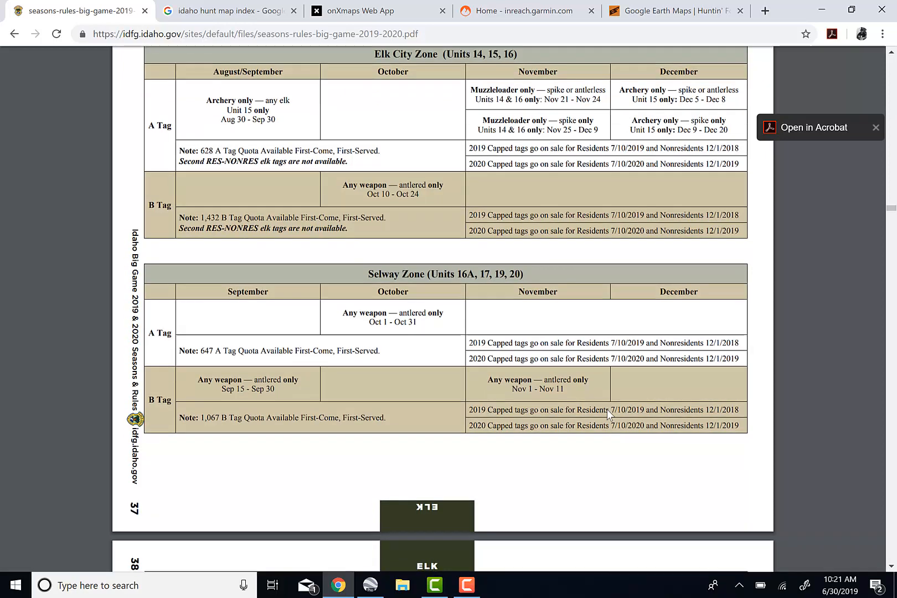
{"action": "scroll", "coordinate": [607, 409], "scroll_direction": "up", "scroll_amount": 1}
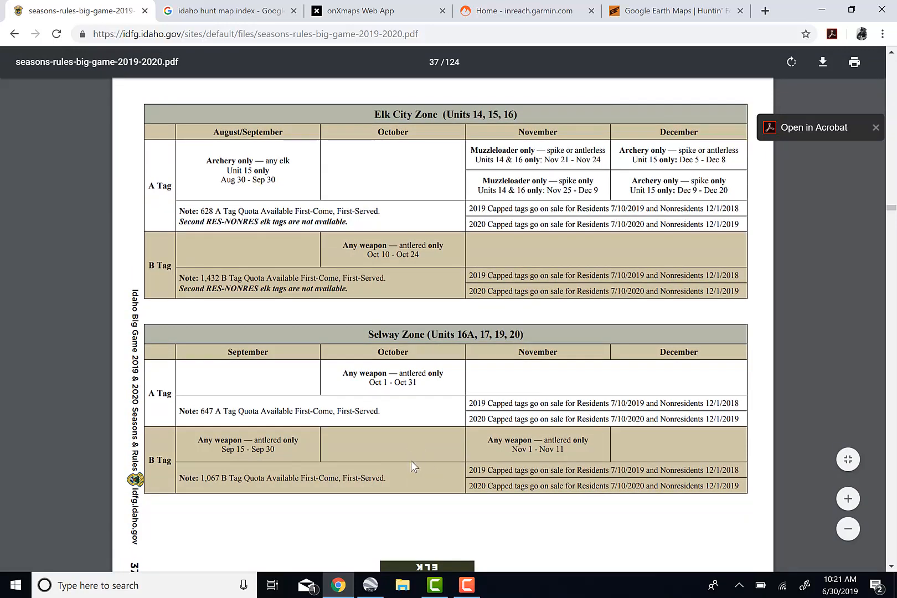
{"action": "scroll", "coordinate": [412, 462], "scroll_direction": "up", "scroll_amount": 2}
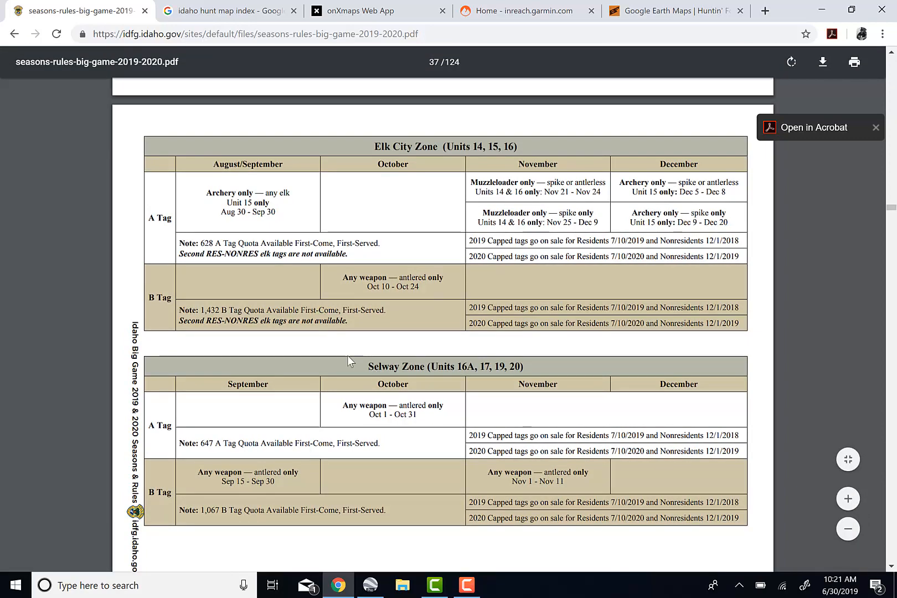
- Compare the elk season tables of the Dworshak, Elk City, Salmon and Weiser River zones, and return to the Selway Zone table on page 37
{"action": "scroll", "coordinate": [384, 383], "scroll_direction": "up", "scroll_amount": 5}
{"action": "scroll", "coordinate": [384, 382], "scroll_direction": "up", "scroll_amount": 8}
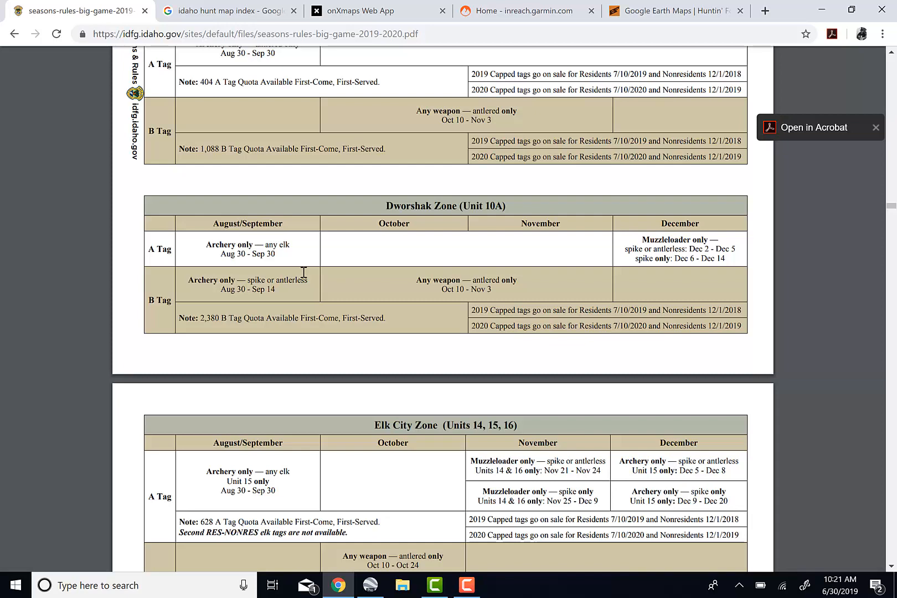
{"action": "scroll", "coordinate": [304, 272], "scroll_direction": "down", "scroll_amount": 3}
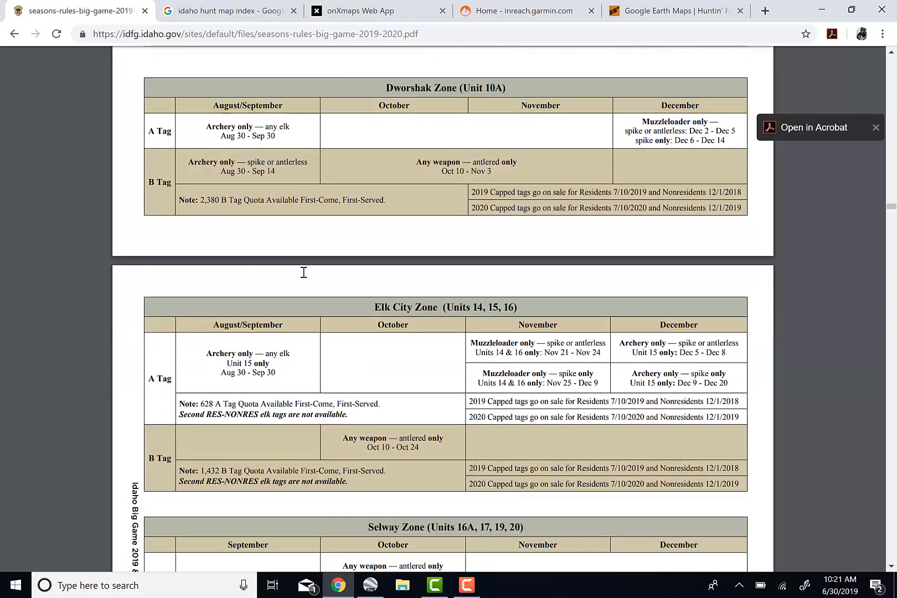
{"action": "scroll", "coordinate": [304, 272], "scroll_direction": "down", "scroll_amount": 5}
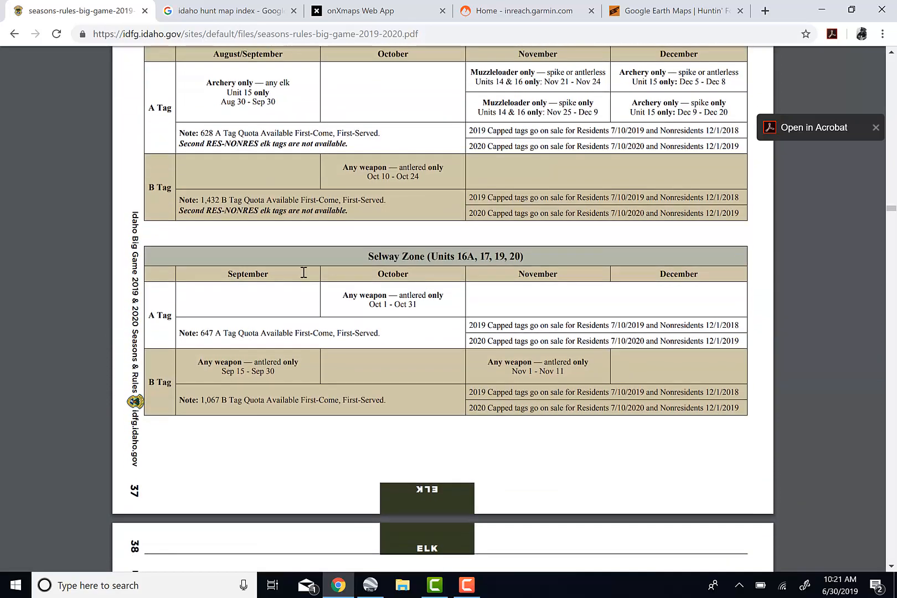
{"action": "scroll", "coordinate": [303, 272], "scroll_direction": "down", "scroll_amount": 4}
{"action": "scroll", "coordinate": [303, 272], "scroll_direction": "down", "scroll_amount": 18}
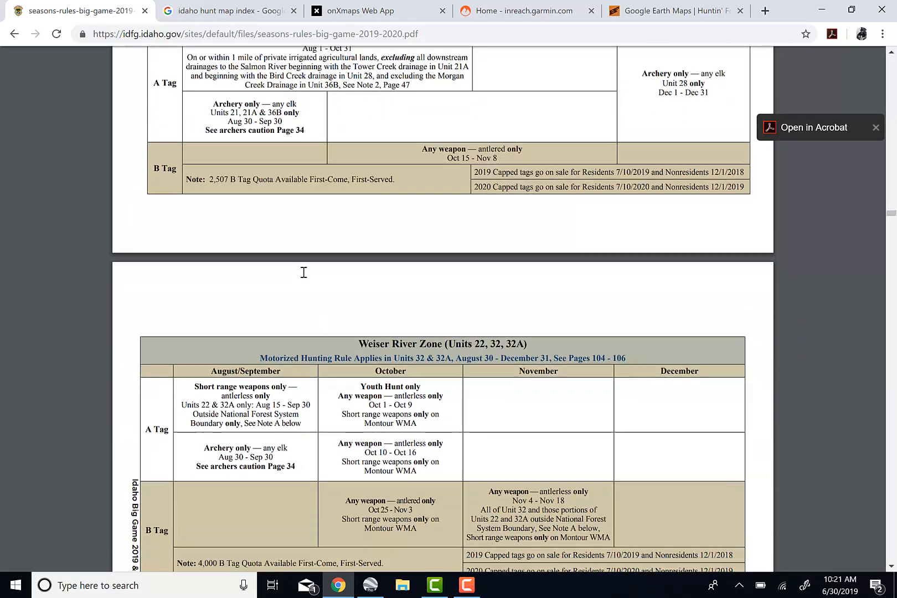
{"action": "scroll", "coordinate": [303, 272], "scroll_direction": "down", "scroll_amount": 4}
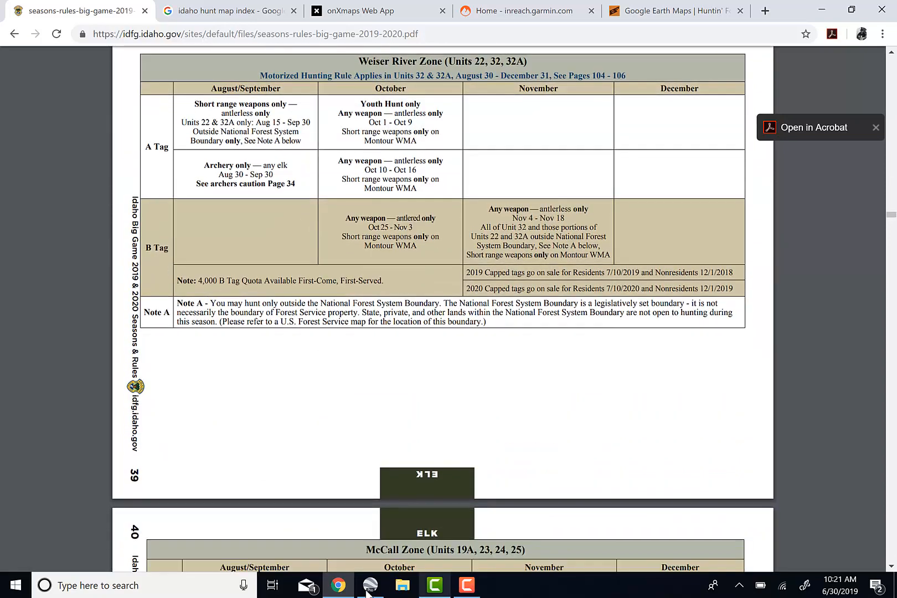
{"action": "scroll", "coordinate": [391, 372], "scroll_direction": "up", "scroll_amount": 5}
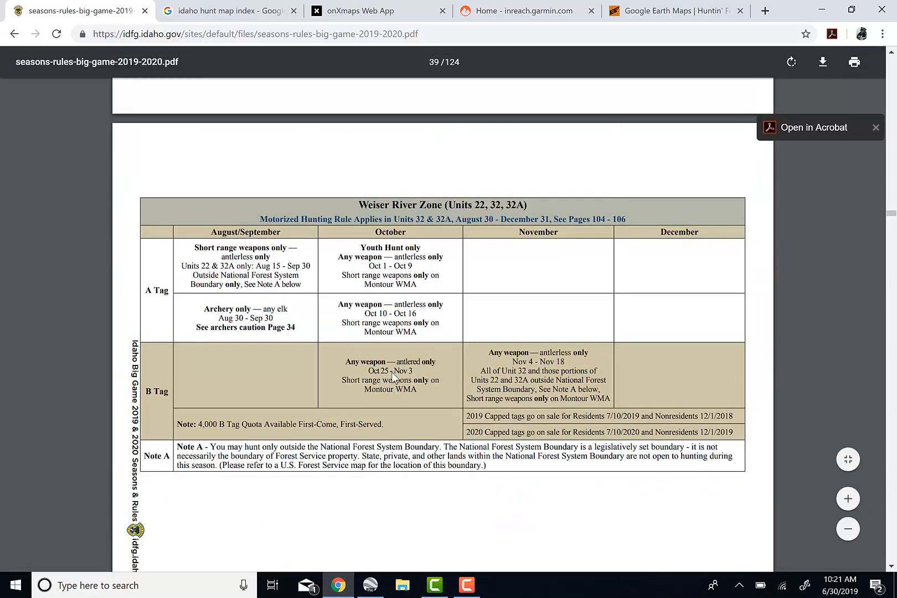
{"action": "scroll", "coordinate": [392, 376], "scroll_direction": "up", "scroll_amount": 3}
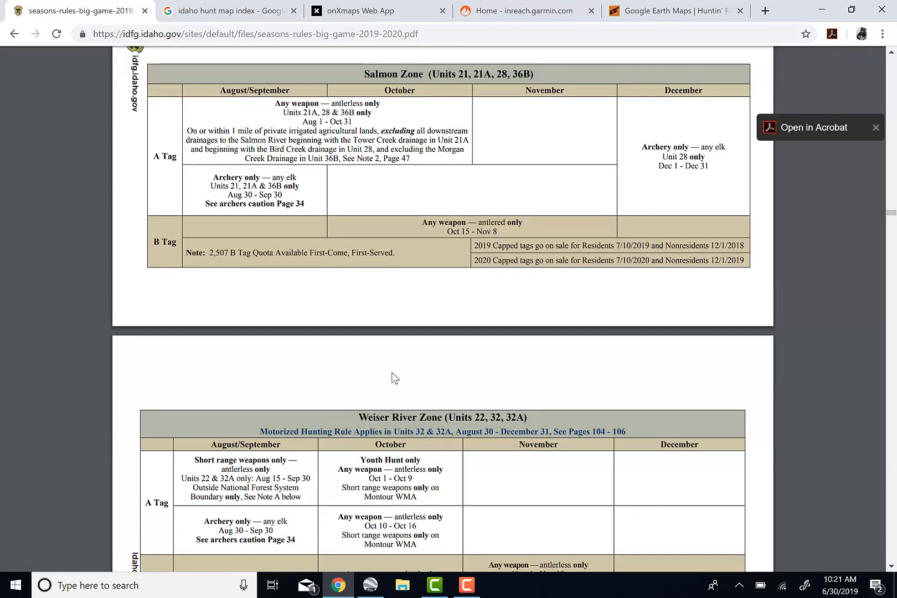
{"action": "scroll", "coordinate": [392, 377], "scroll_direction": "up", "scroll_amount": 1}
{"action": "scroll", "coordinate": [391, 379], "scroll_direction": "up", "scroll_amount": 3}
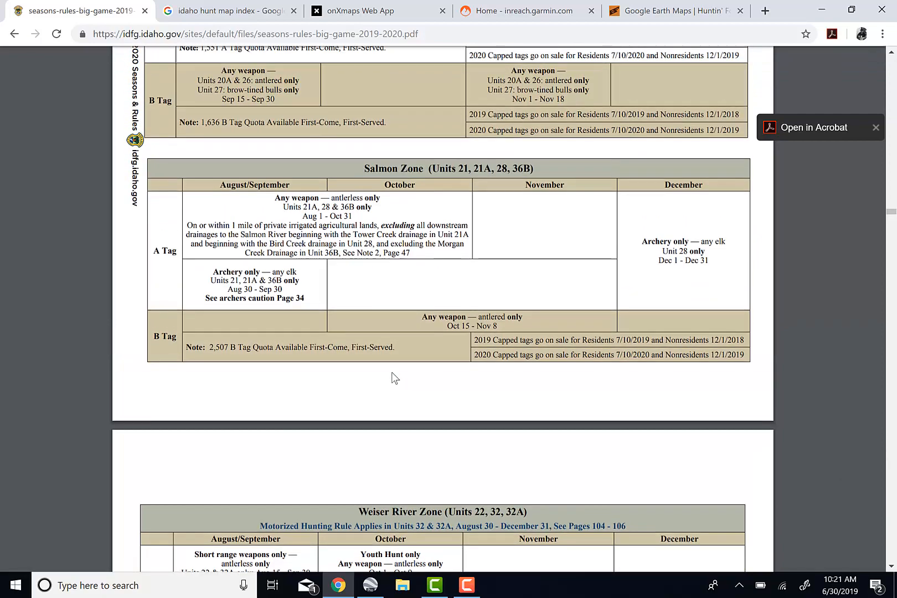
{"action": "scroll", "coordinate": [391, 377], "scroll_direction": "up", "scroll_amount": 7}
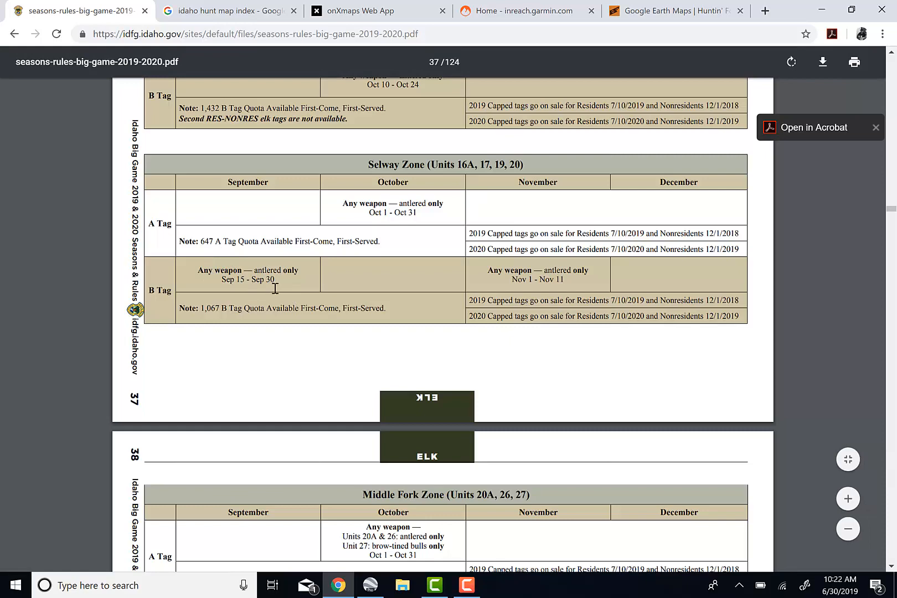
{"action": "scroll", "coordinate": [275, 288], "scroll_direction": "up", "scroll_amount": 1}
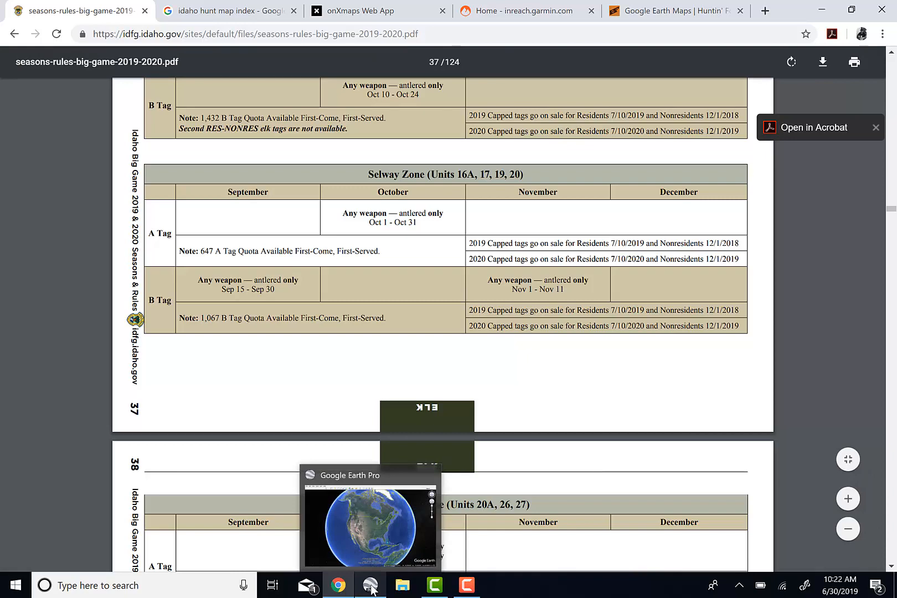
{"action": "left_click", "coordinate": [371, 586]}
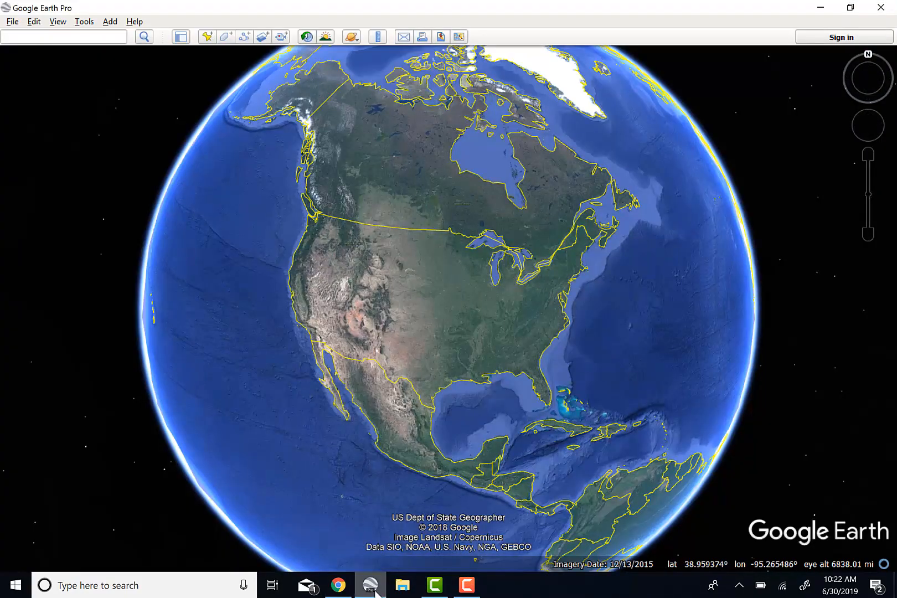
{"action": "mouse_move", "coordinate": [373, 589]}
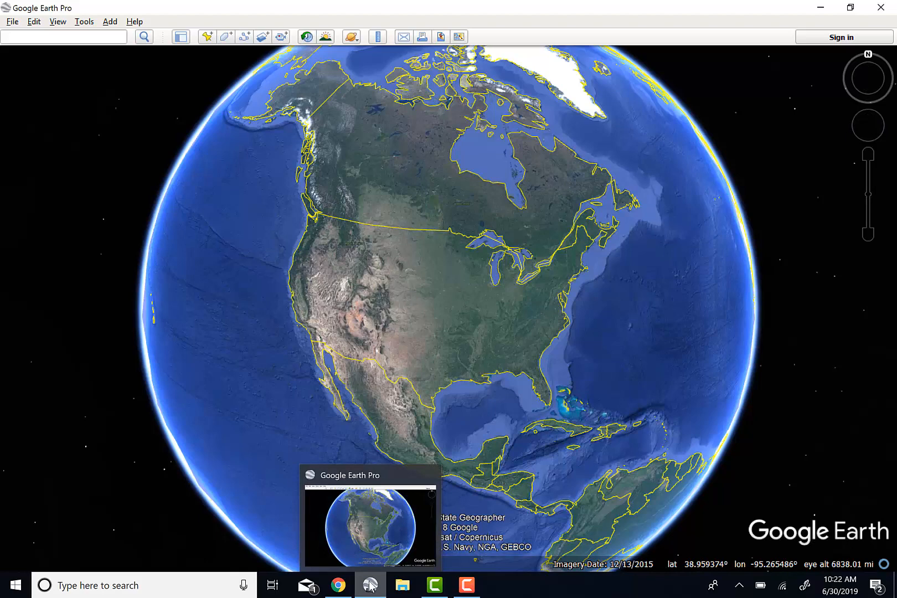
{"action": "left_click", "coordinate": [825, 7]}
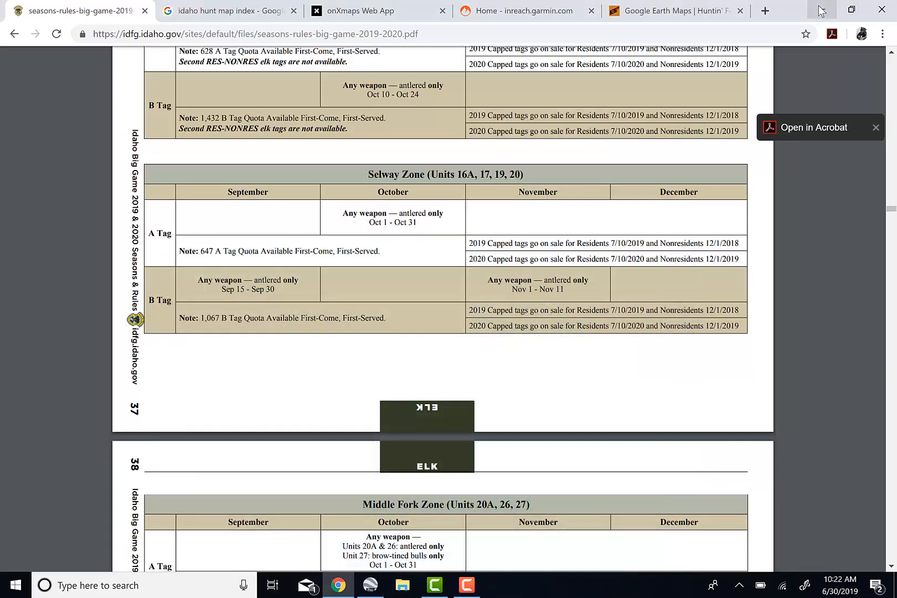
- Look over the open Google search results for "idaho hunt map index" for hunt area map sources
{"action": "left_click", "coordinate": [222, 17]}
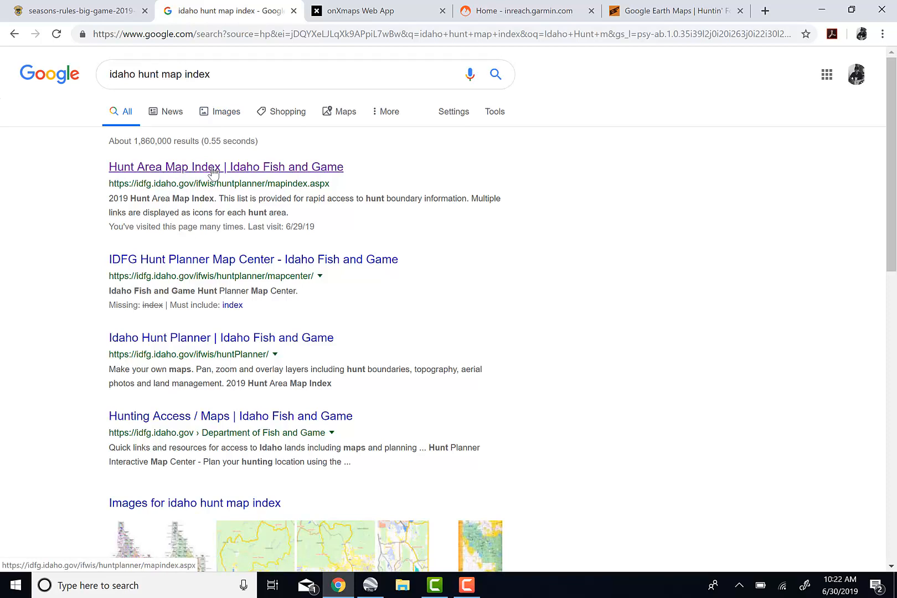
{"action": "scroll", "coordinate": [243, 305], "scroll_direction": "down", "scroll_amount": 3}
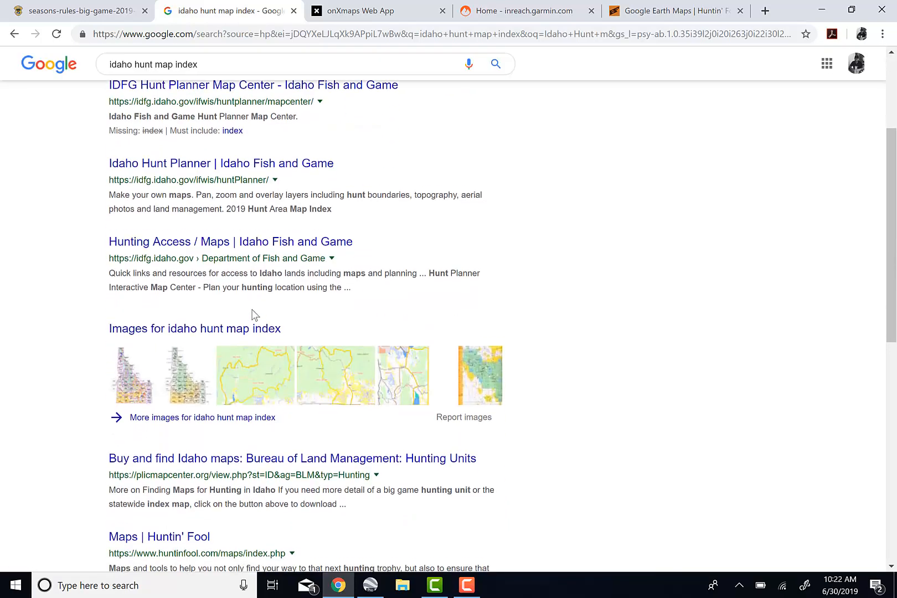
{"action": "scroll", "coordinate": [252, 314], "scroll_direction": "up", "scroll_amount": 2}
- Switch to the open Huntin' Fool Google Earth Maps page and bring its introduction and list of state unit maps into view
{"action": "left_click", "coordinate": [659, 11]}
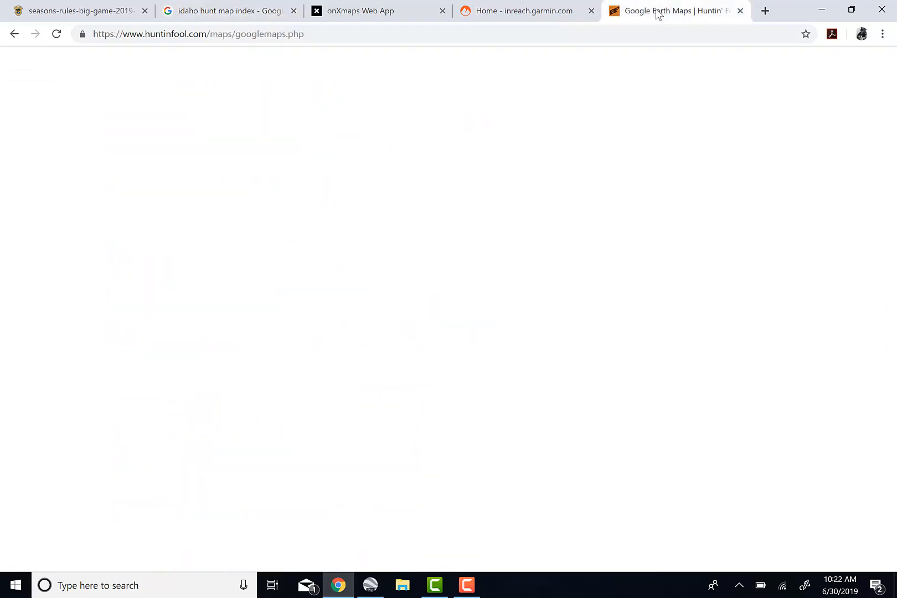
{"action": "scroll", "coordinate": [205, 161], "scroll_direction": "up", "scroll_amount": 2}
{"action": "scroll", "coordinate": [216, 171], "scroll_direction": "up", "scroll_amount": 3}
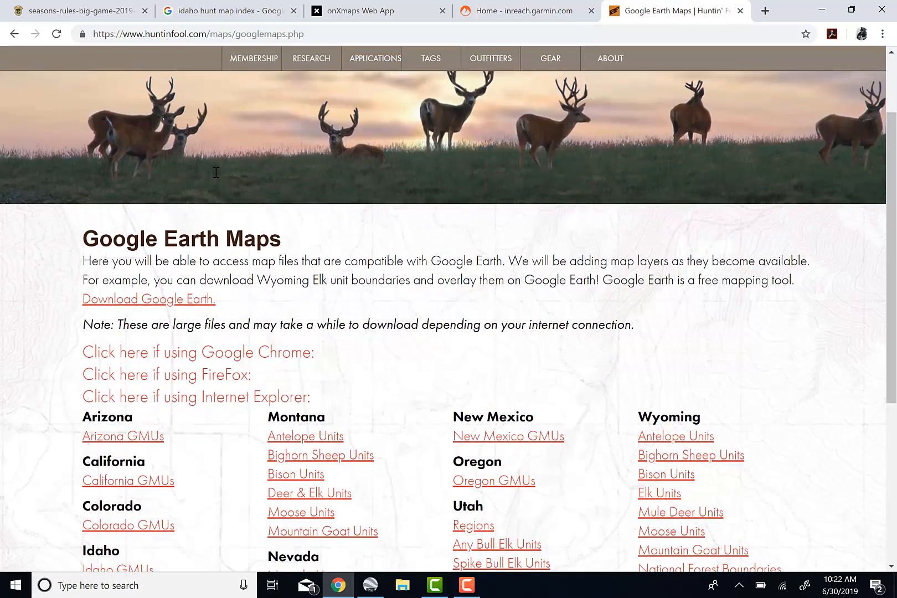
- Look over the Huntin' Fool list of Google Earth unit map files by state, including the Idaho GMUs layer
{"action": "scroll", "coordinate": [216, 171], "scroll_direction": "down", "scroll_amount": 2}
{"action": "scroll", "coordinate": [216, 172], "scroll_direction": "down", "scroll_amount": 2}
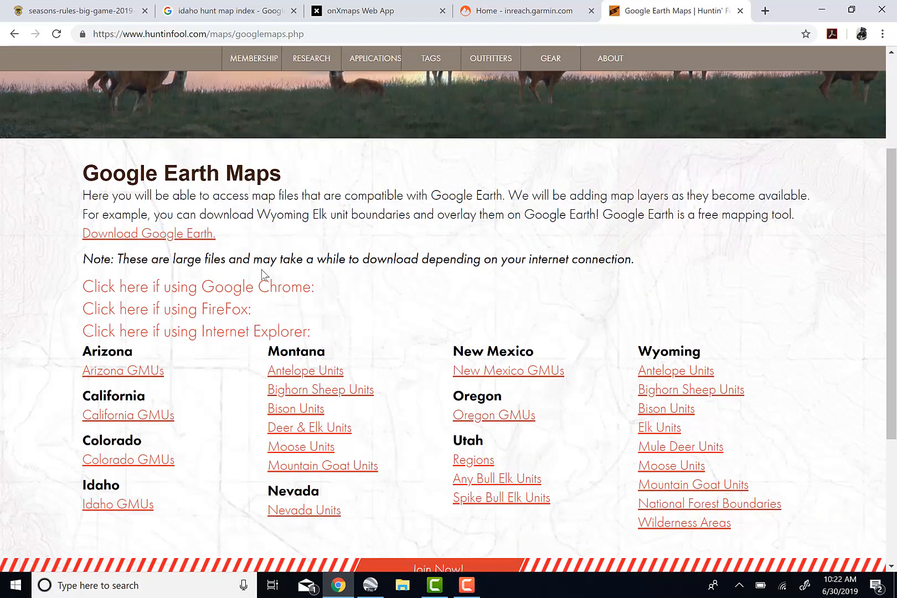
{"action": "scroll", "coordinate": [410, 251], "scroll_direction": "up", "scroll_amount": 3}
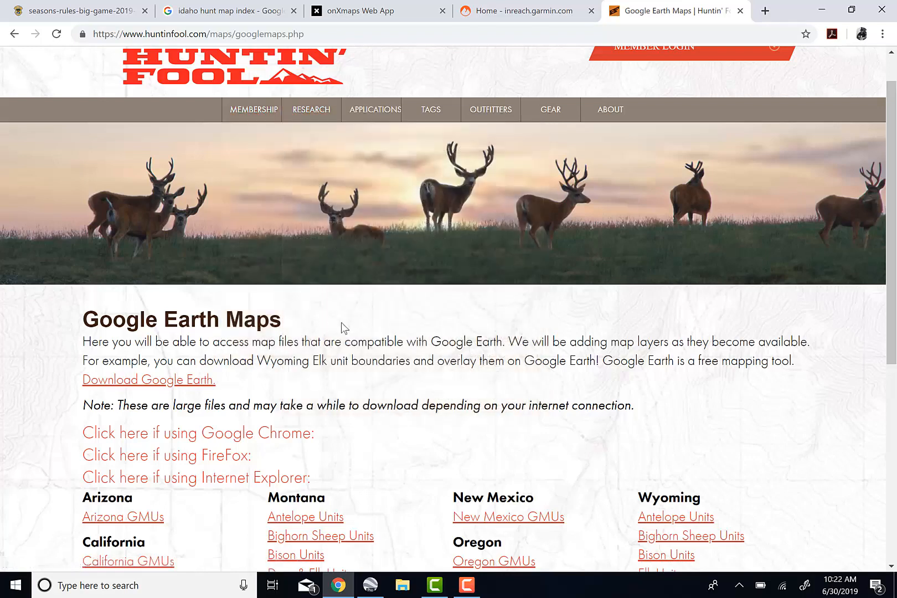
{"action": "scroll", "coordinate": [341, 322], "scroll_direction": "up", "scroll_amount": 1}
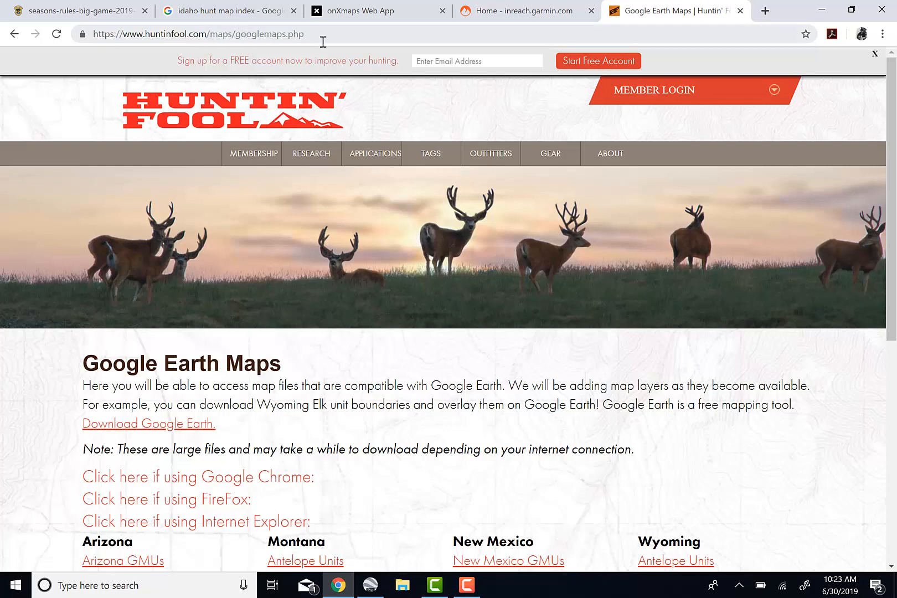
- Open Idaho's 2019 Hunt Area Map Index from the Google results and download the Selway Zone KMZ file
{"action": "left_click", "coordinate": [241, 15]}
{"action": "left_click", "coordinate": [242, 96]}
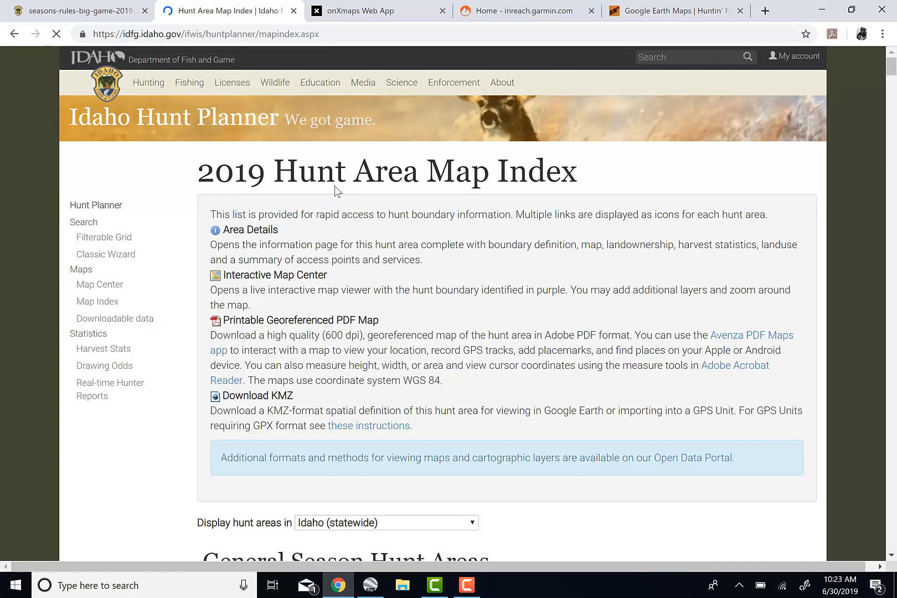
{"action": "scroll", "coordinate": [477, 371], "scroll_direction": "down", "scroll_amount": 15}
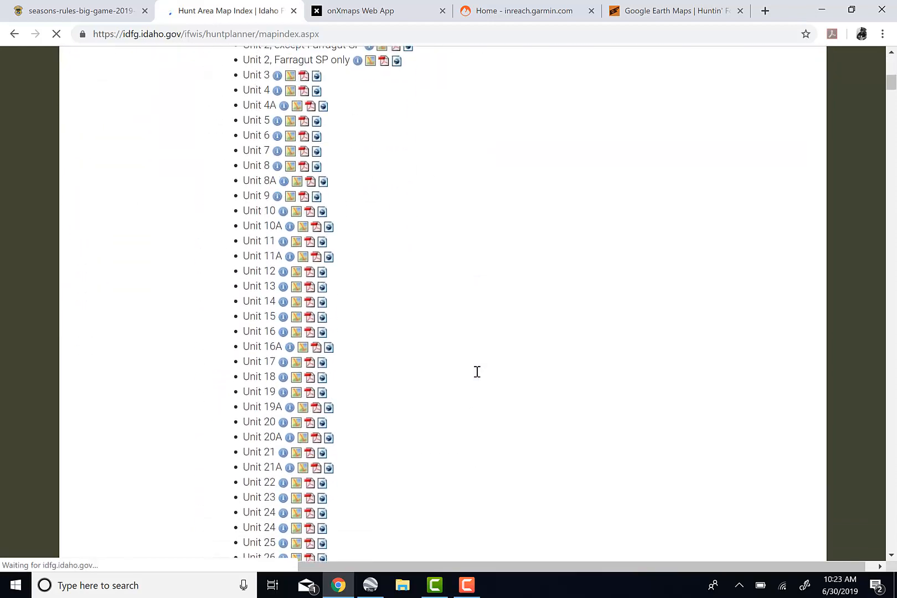
{"action": "scroll", "coordinate": [477, 372], "scroll_direction": "down", "scroll_amount": 20}
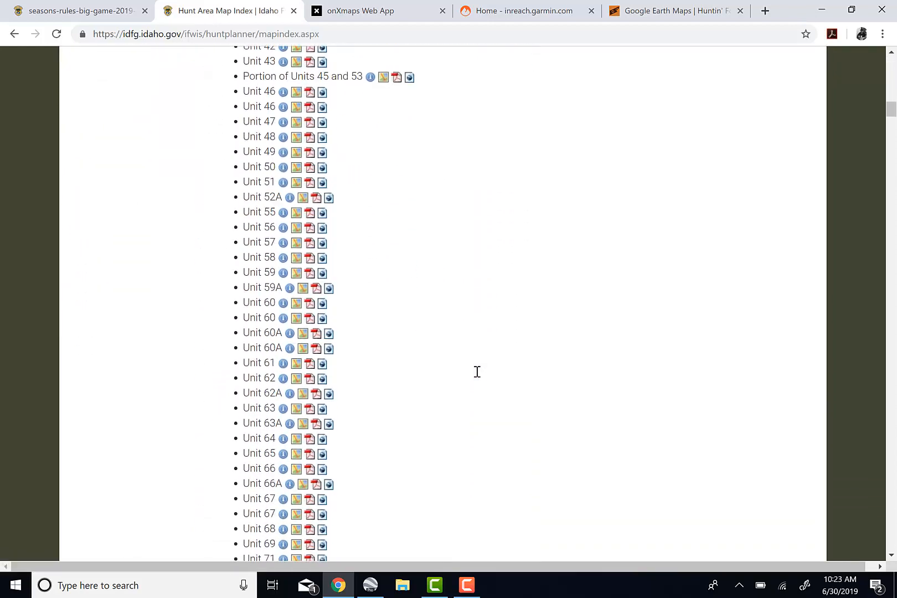
{"action": "scroll", "coordinate": [477, 371], "scroll_direction": "down", "scroll_amount": 10}
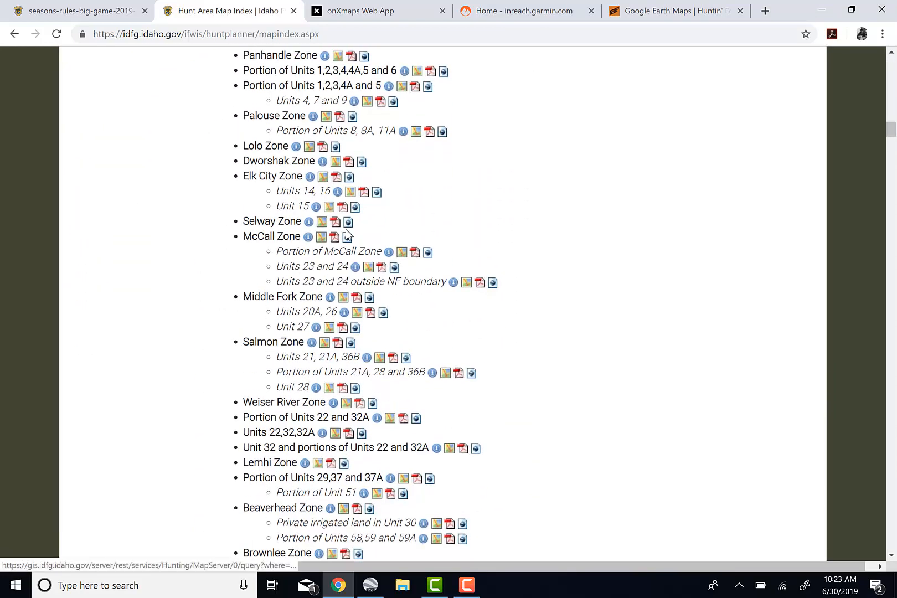
{"action": "left_click", "coordinate": [348, 225]}
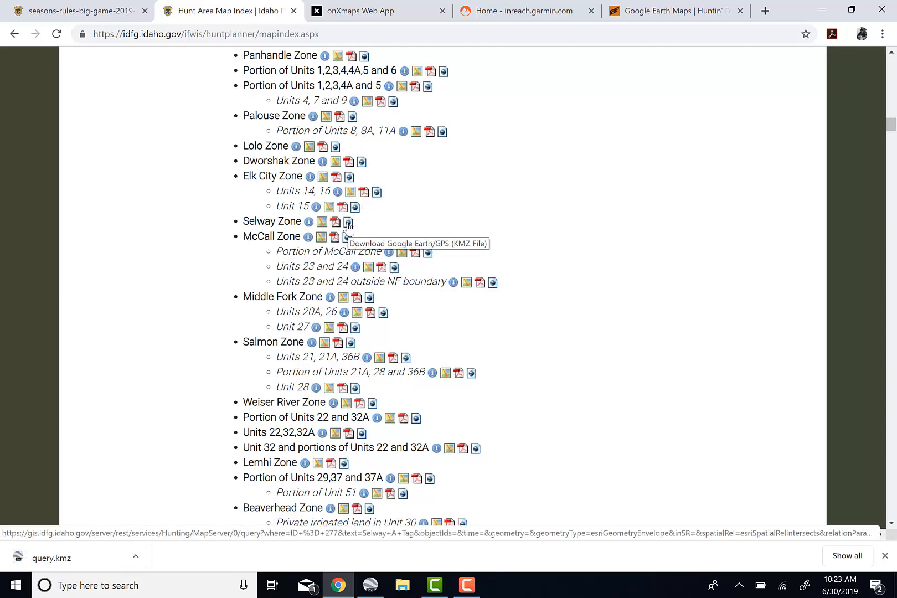
- Show the downloaded query.kmz in its folder and open it with Google Earth Pro
{"action": "left_click", "coordinate": [136, 558]}
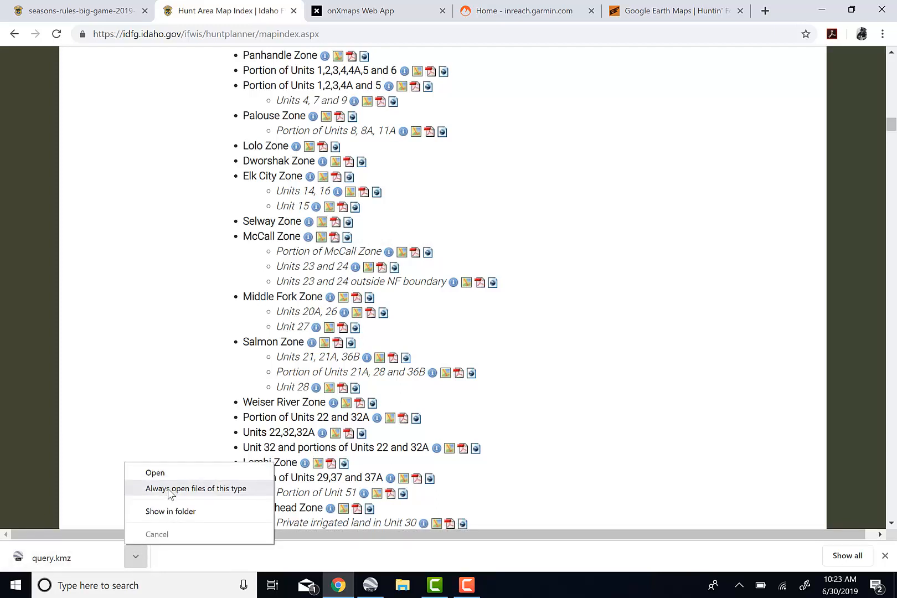
{"action": "left_click", "coordinate": [167, 511]}
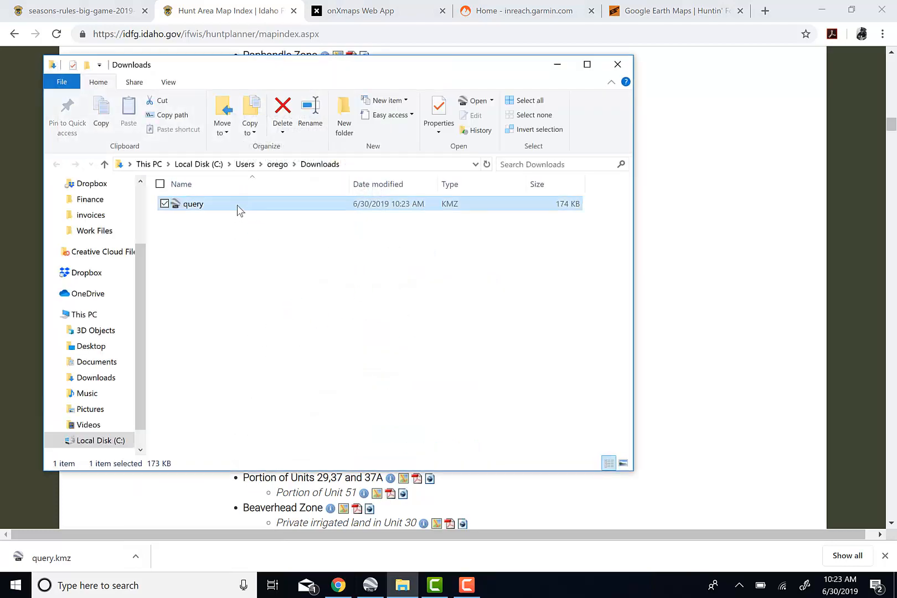
{"action": "right_click", "coordinate": [237, 205]}
{"action": "mouse_move", "coordinate": [157, 290]}
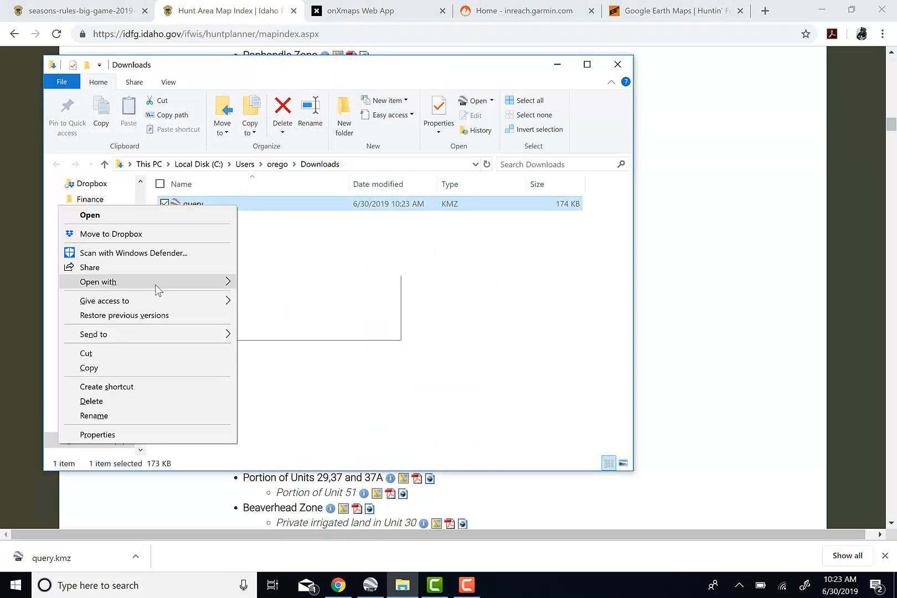
{"action": "left_click", "coordinate": [267, 299]}
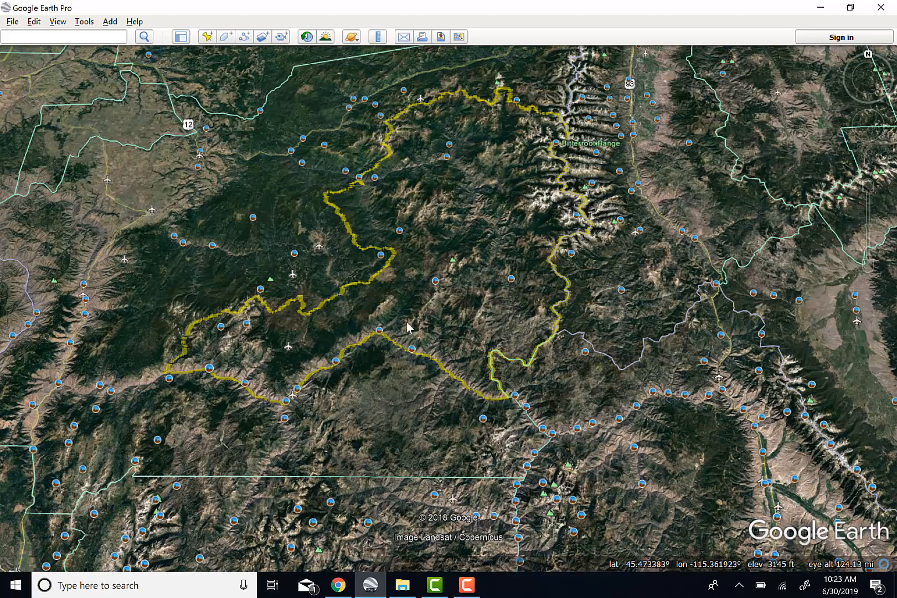
- Examine the whole Selway Zone outline and the terrain between its western boundary and the Bitterroot Range
{"action": "scroll", "coordinate": [407, 322], "scroll_direction": "up", "scroll_amount": 5}
{"action": "scroll", "coordinate": [407, 321], "scroll_direction": "down", "scroll_amount": 5}
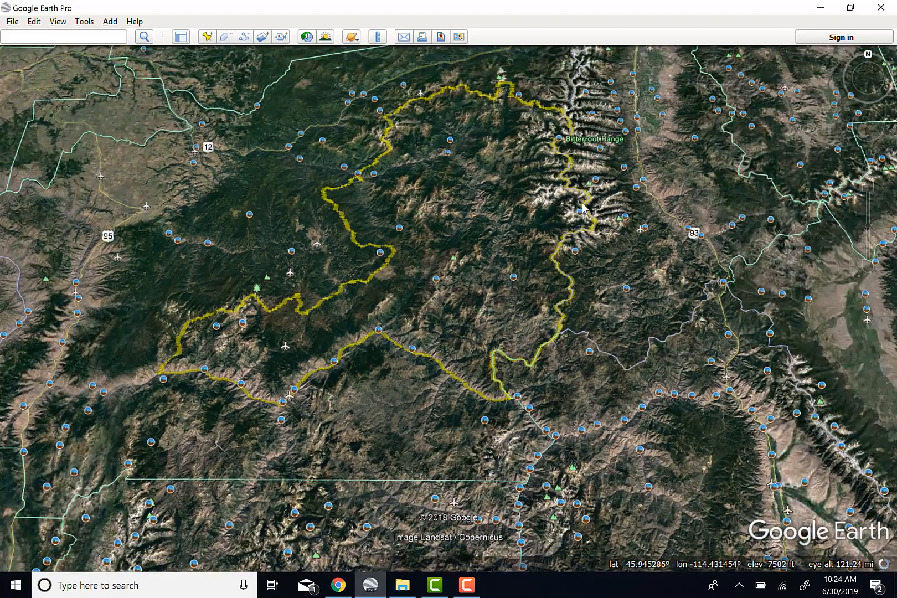
{"action": "scroll", "coordinate": [581, 207], "scroll_direction": "up", "scroll_amount": 3}
{"action": "left_click_drag", "start_coordinate": [464, 176], "coordinate": [477, 253]}
{"action": "scroll", "coordinate": [477, 253], "scroll_direction": "down", "scroll_amount": 3}
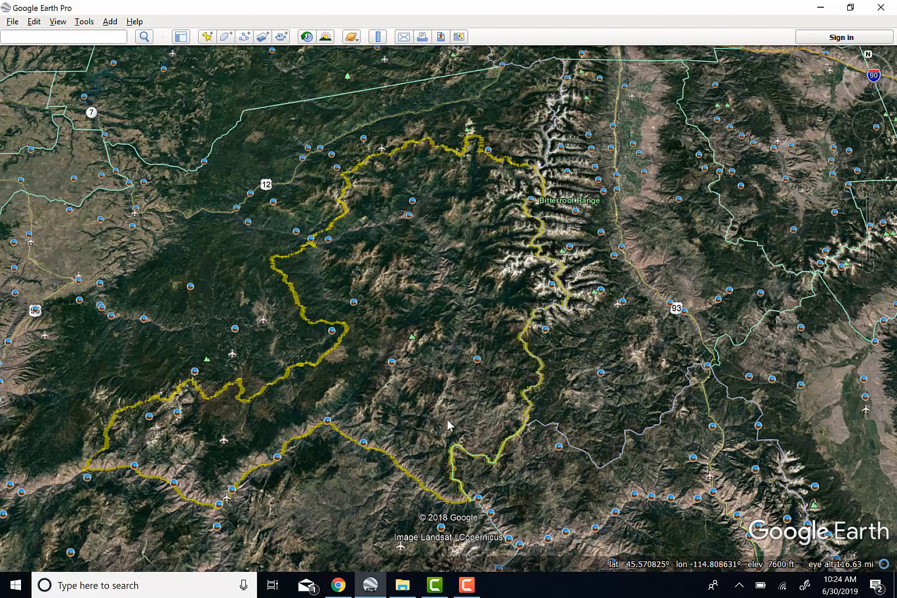
{"action": "scroll", "coordinate": [447, 425], "scroll_direction": "up", "scroll_amount": 5}
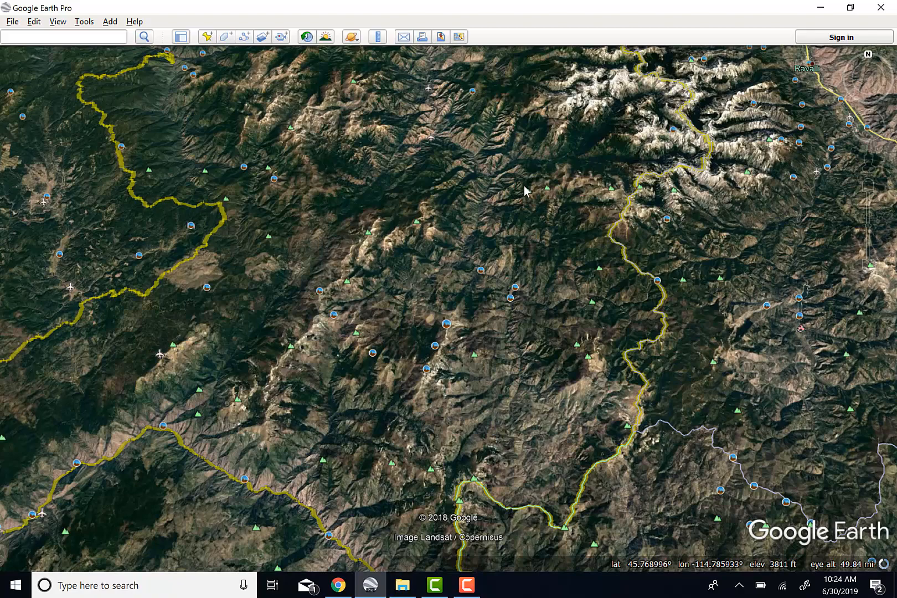
{"action": "left_click_drag", "start_coordinate": [559, 120], "coordinate": [540, 334]}
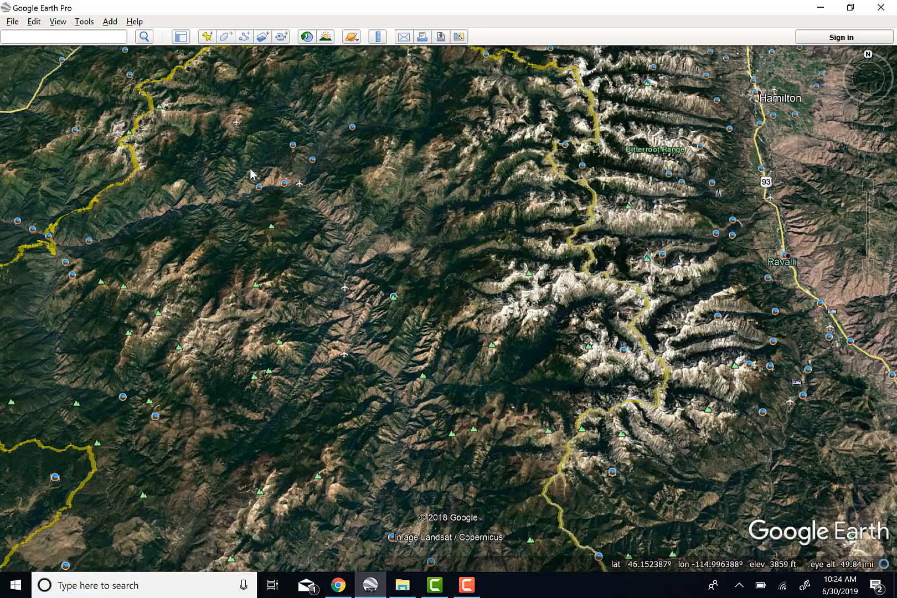
{"action": "scroll", "coordinate": [190, 302], "scroll_direction": "up", "scroll_amount": 3}
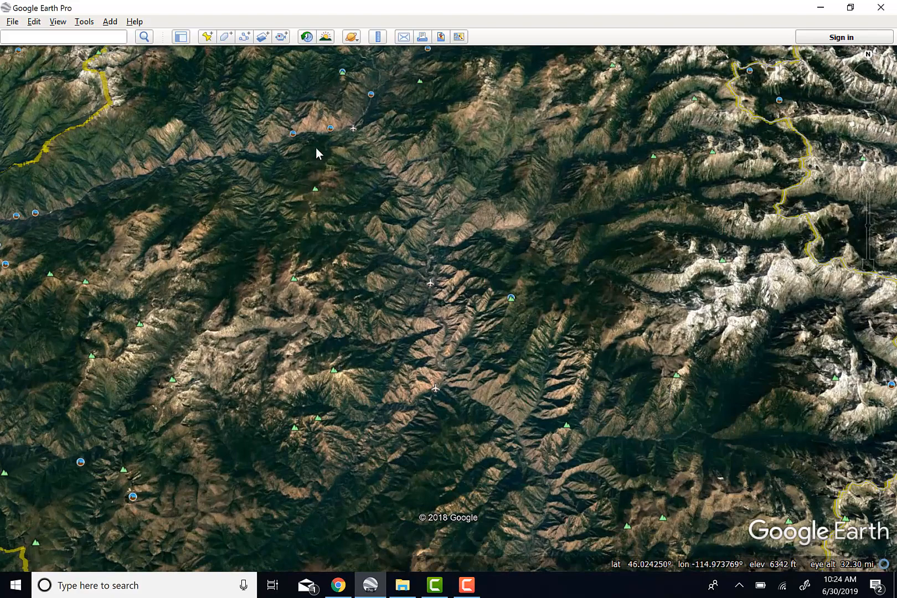
{"action": "scroll", "coordinate": [305, 172], "scroll_direction": "down", "scroll_amount": 3}
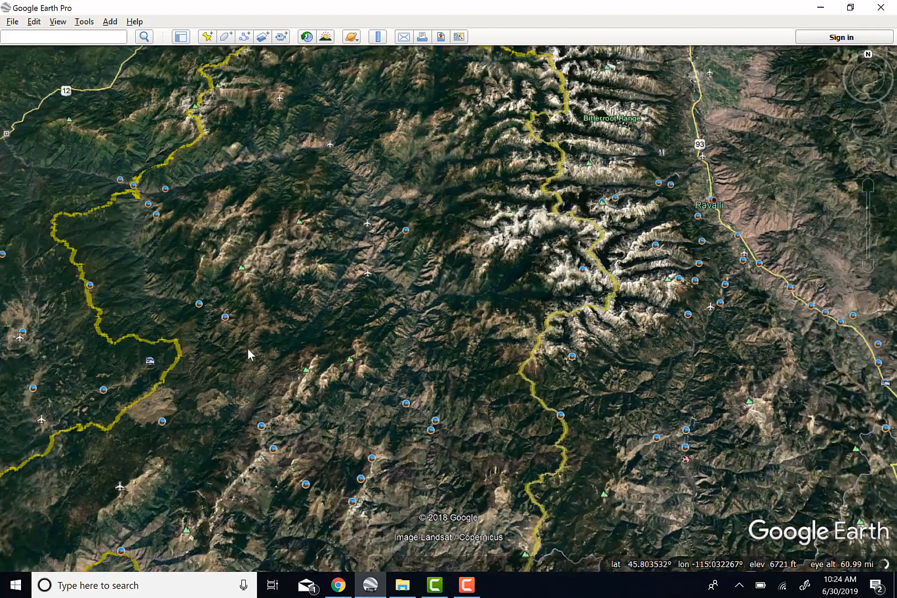
{"action": "left_click_drag", "start_coordinate": [250, 353], "coordinate": [271, 338]}
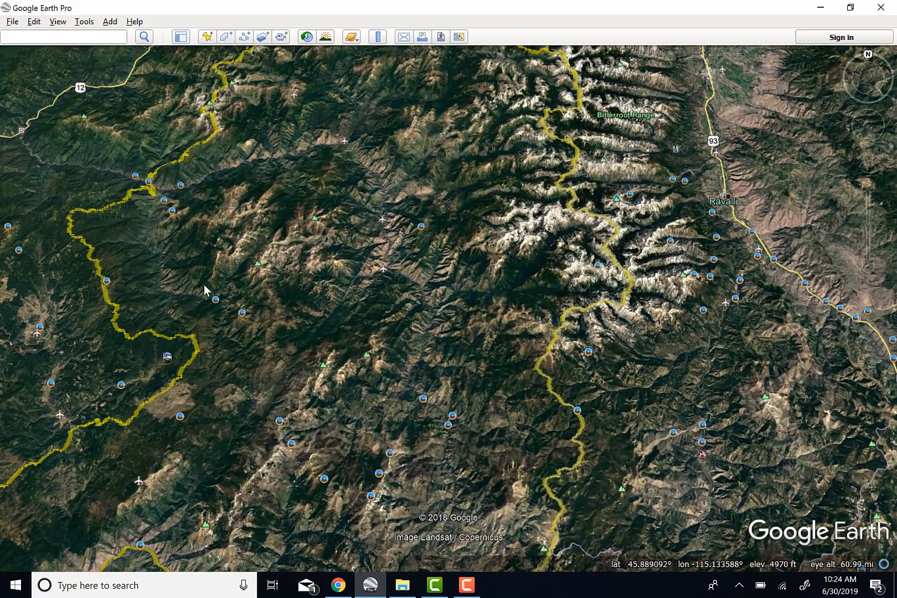
{"action": "left_click_drag", "start_coordinate": [306, 400], "coordinate": [287, 386]}
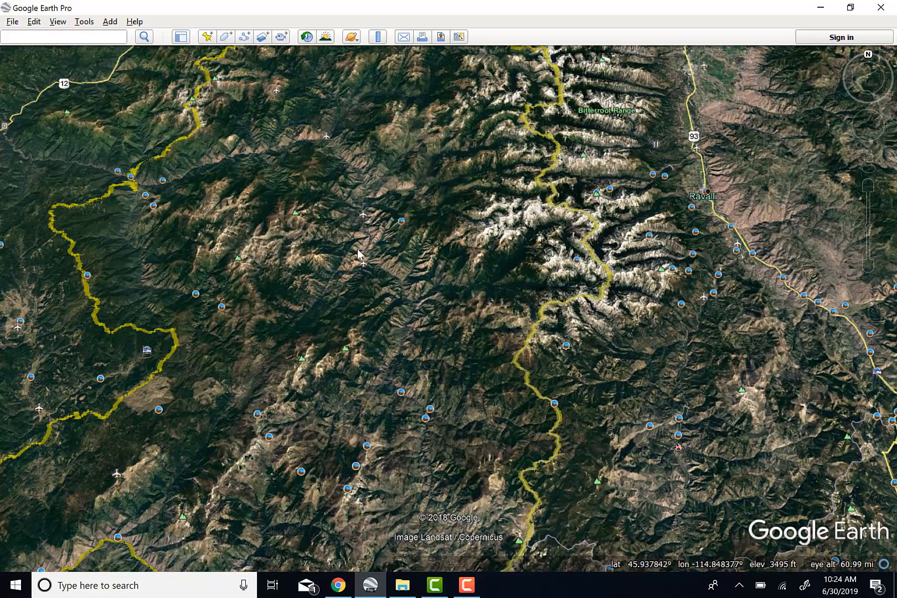
- Inspect the southwestern part of the Selway Zone around Buffalo Hump and the roads near Dixie
{"action": "left_click_drag", "start_coordinate": [216, 410], "coordinate": [464, 218]}
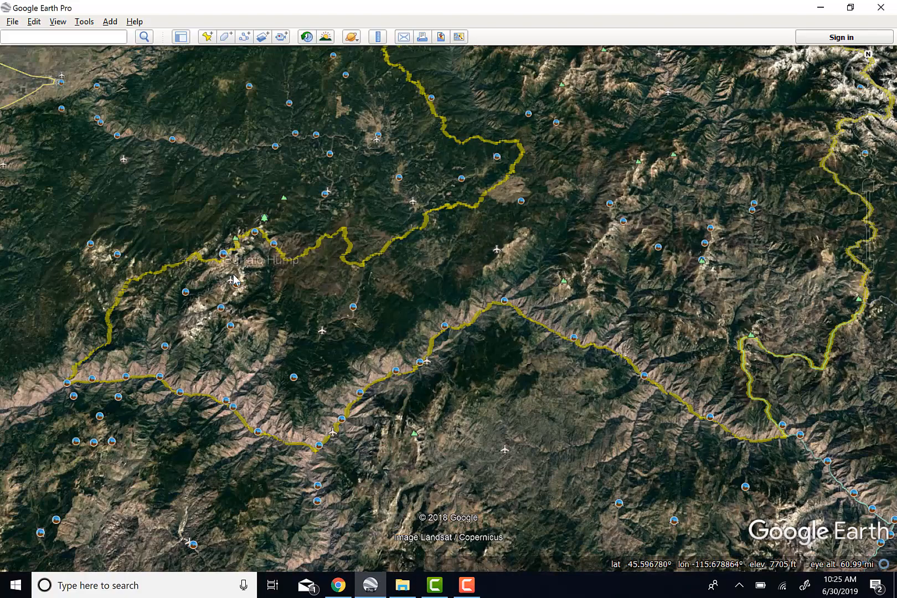
{"action": "scroll", "coordinate": [233, 280], "scroll_direction": "up", "scroll_amount": 5}
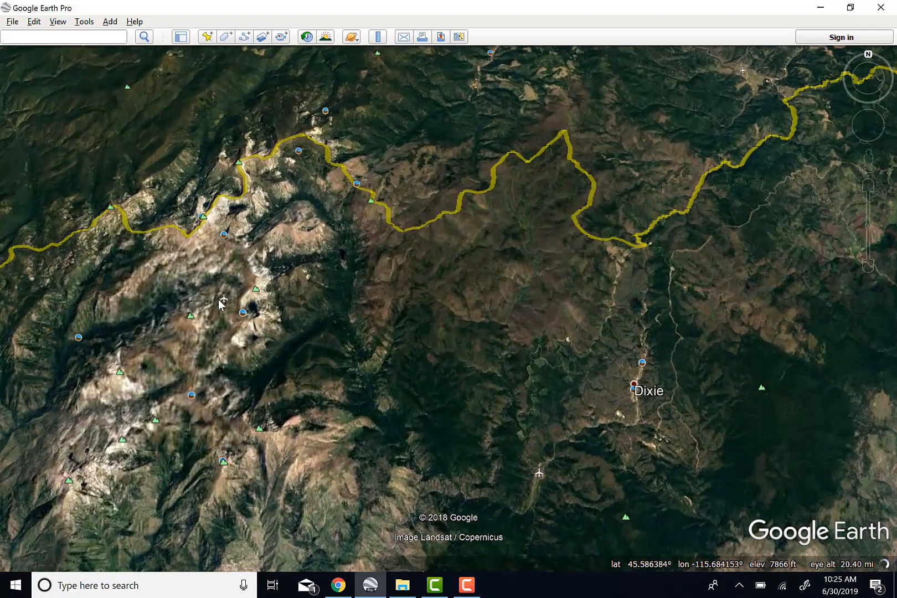
{"action": "left_click_drag", "start_coordinate": [596, 405], "coordinate": [502, 394]}
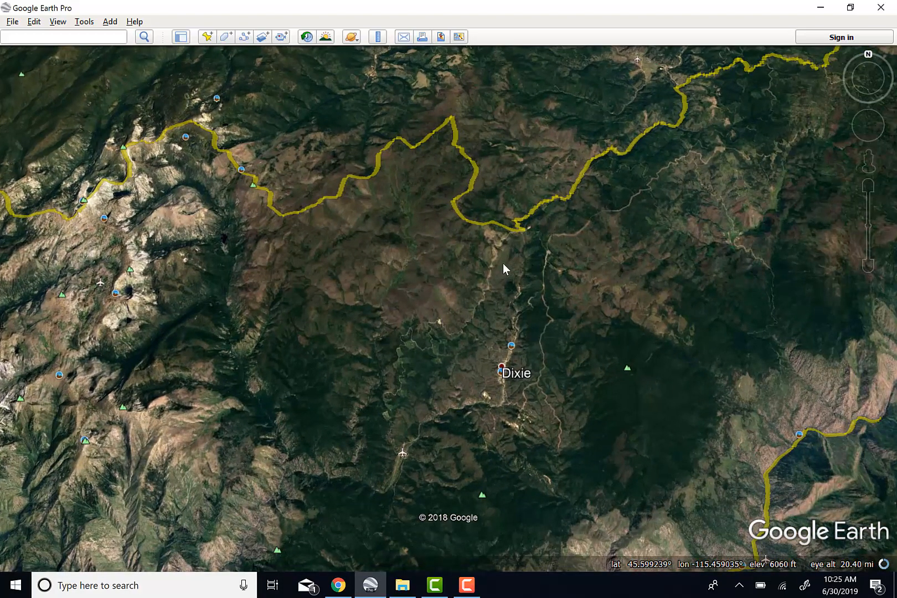
{"action": "scroll", "coordinate": [502, 263], "scroll_direction": "up", "scroll_amount": 2}
{"action": "scroll", "coordinate": [502, 263], "scroll_direction": "down", "scroll_amount": 5}
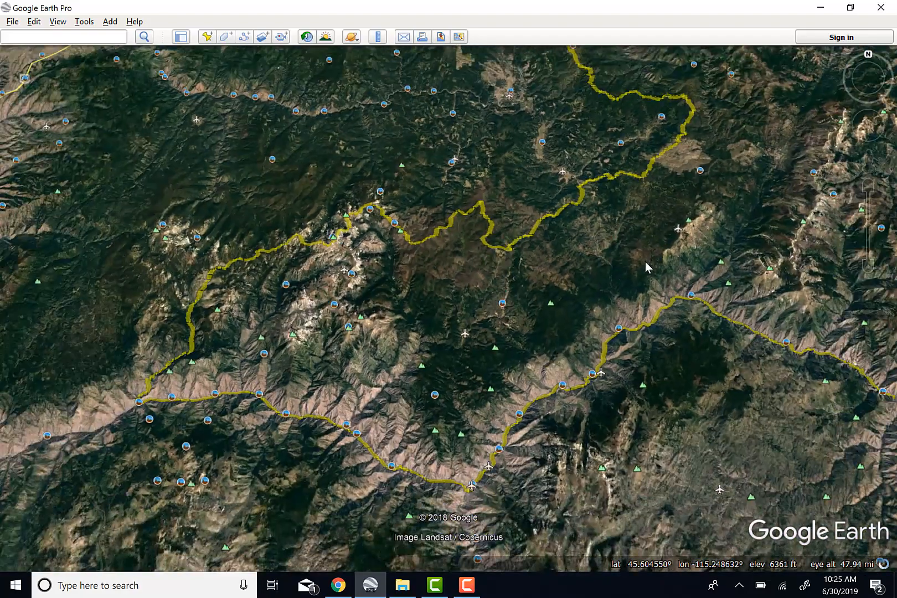
- Survey the zone's interior northeastward and inspect the steep Bitterroot Range ridges along its eastern boundary near Hamilton
{"action": "left_click_drag", "start_coordinate": [648, 267], "coordinate": [590, 299]}
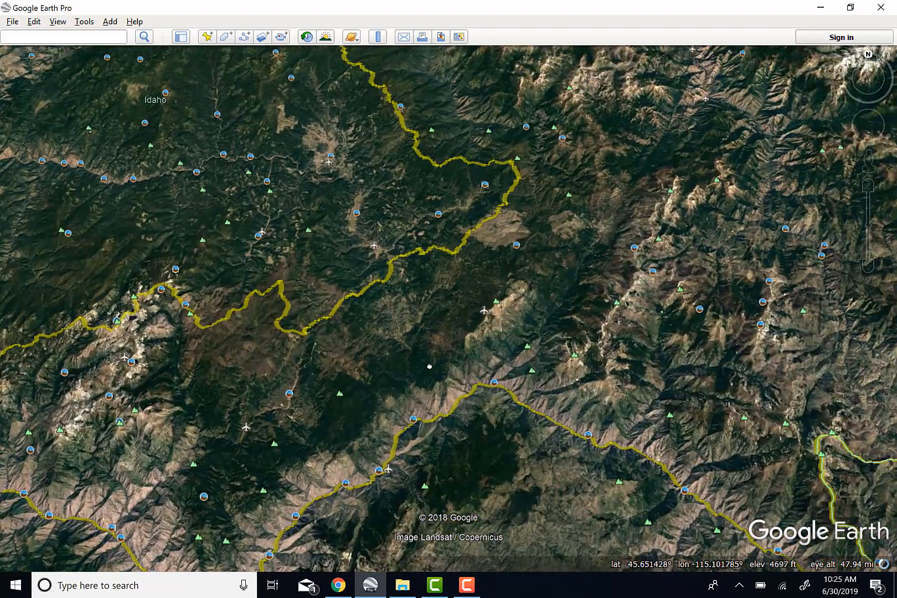
{"action": "left_click_drag", "start_coordinate": [422, 372], "coordinate": [221, 440]}
{"action": "left_click_drag", "start_coordinate": [457, 355], "coordinate": [402, 435]}
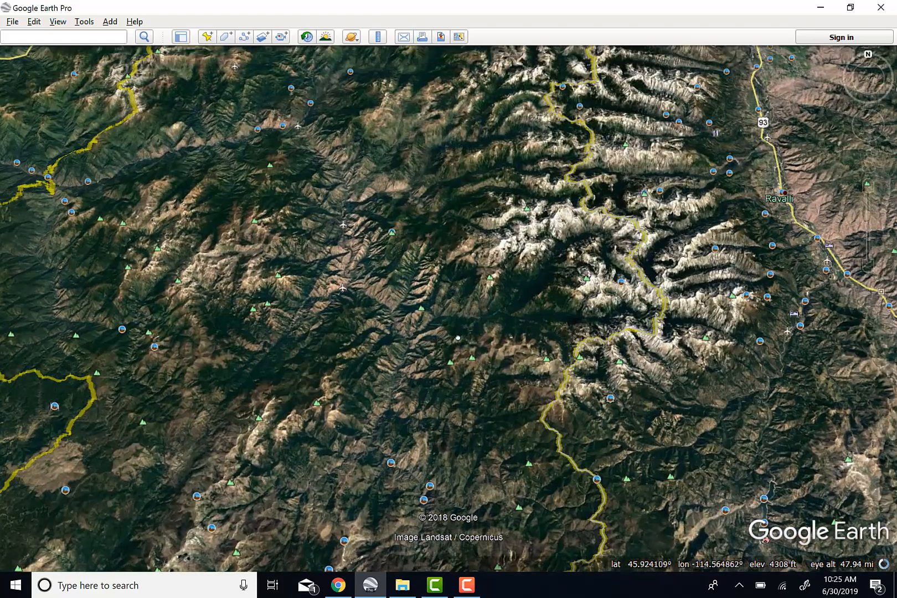
{"action": "left_click_drag", "start_coordinate": [457, 337], "coordinate": [449, 397]}
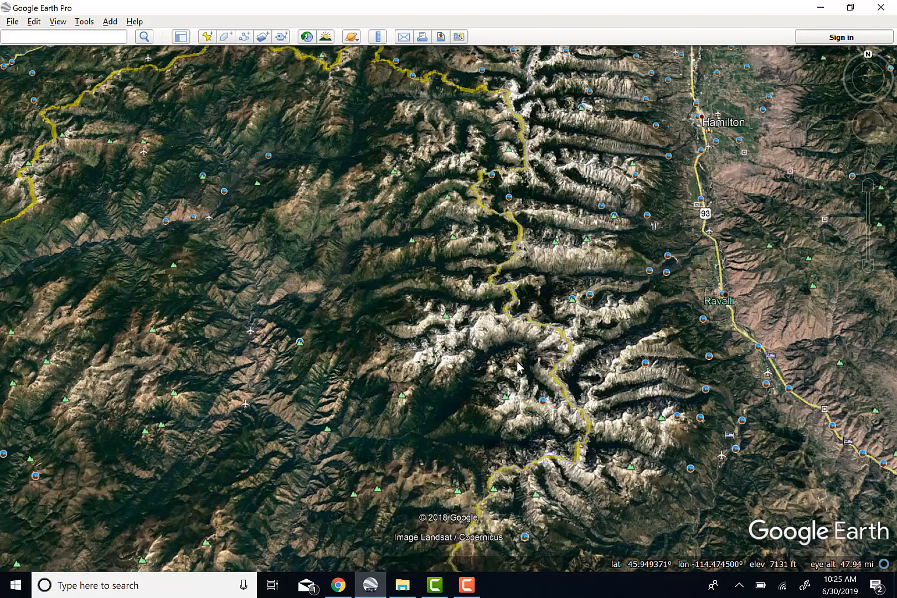
{"action": "scroll", "coordinate": [517, 363], "scroll_direction": "down", "scroll_amount": 5}
{"action": "scroll", "coordinate": [518, 363], "scroll_direction": "up", "scroll_amount": 4}
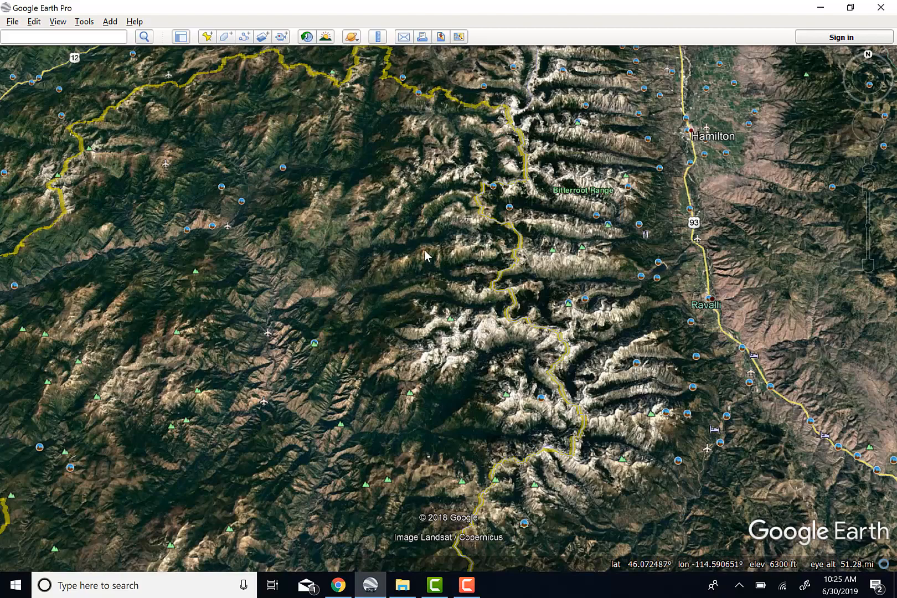
{"action": "scroll", "coordinate": [477, 252], "scroll_direction": "up", "scroll_amount": 4}
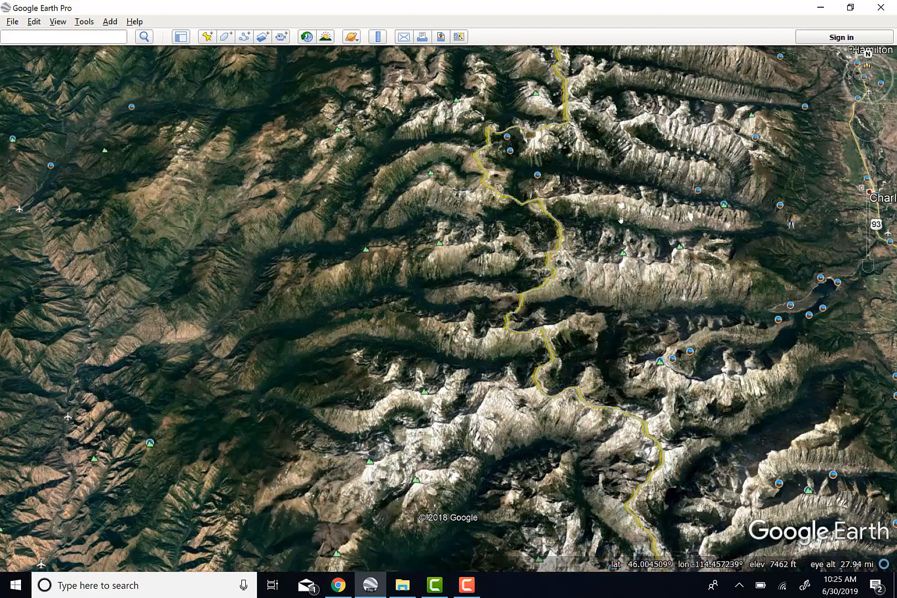
- Switch to the onXmaps Web App in the browser and dismiss its location access request
{"action": "left_click", "coordinate": [335, 587]}
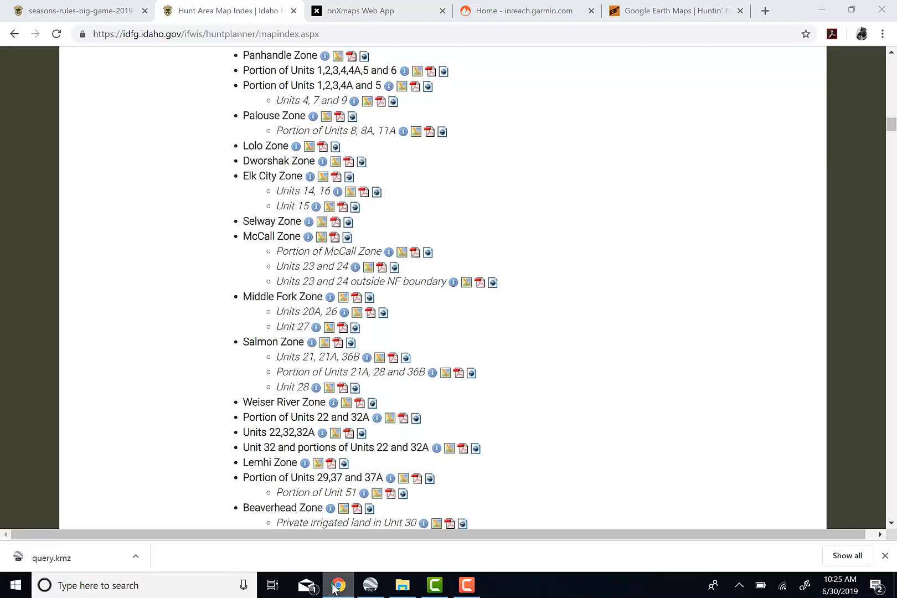
{"action": "left_click", "coordinate": [404, 9]}
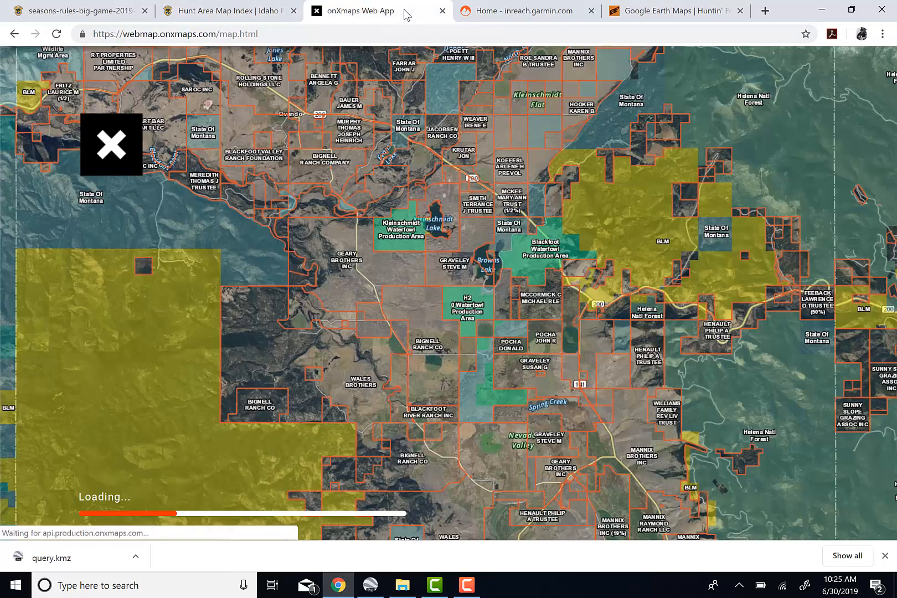
{"action": "right_click", "coordinate": [443, 225]}
{"action": "left_click", "coordinate": [311, 83]}
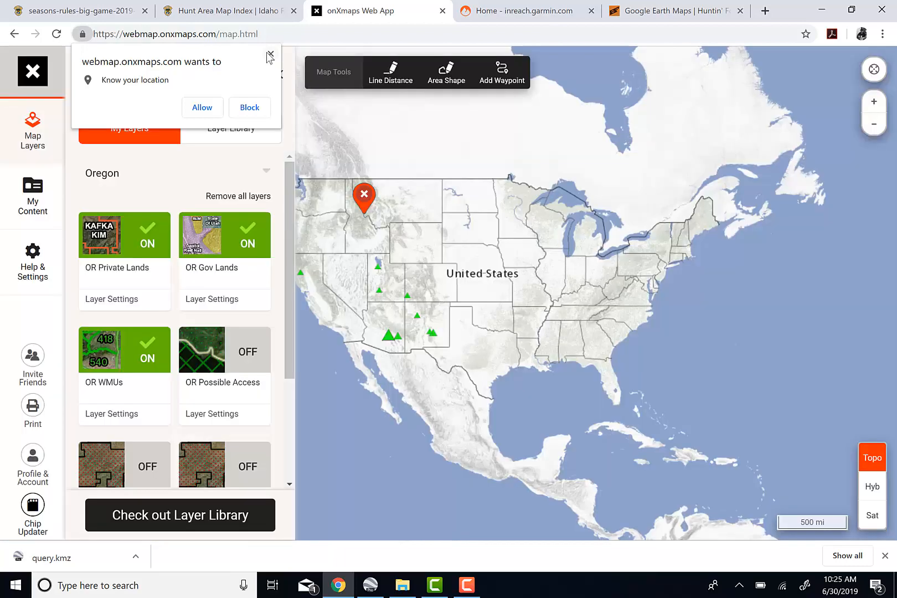
{"action": "left_click", "coordinate": [270, 55]}
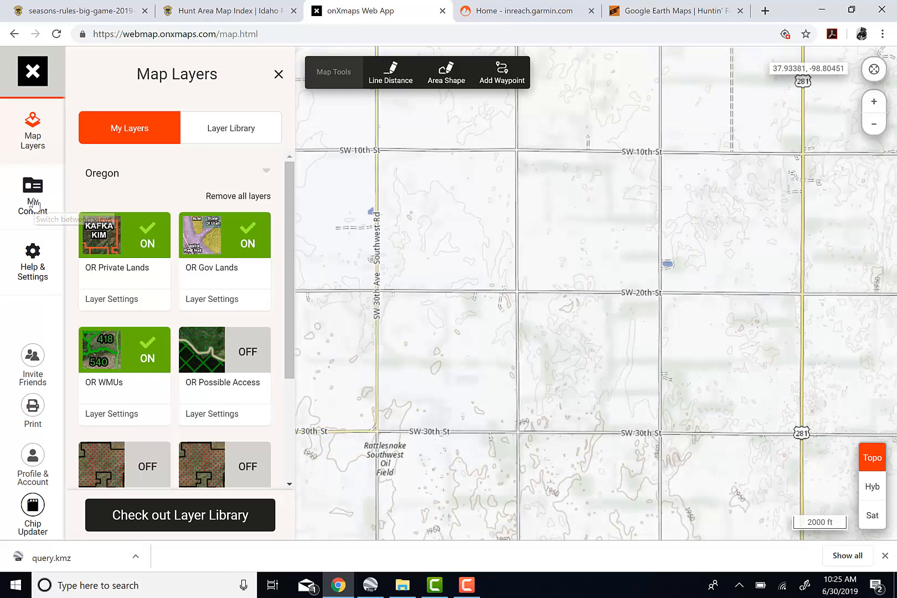
- Close the map layers list and locate the Bitterroot Mountains along the Idaho–Montana border on the topo map
{"action": "left_click", "coordinate": [33, 202]}
{"action": "left_click", "coordinate": [278, 74]}
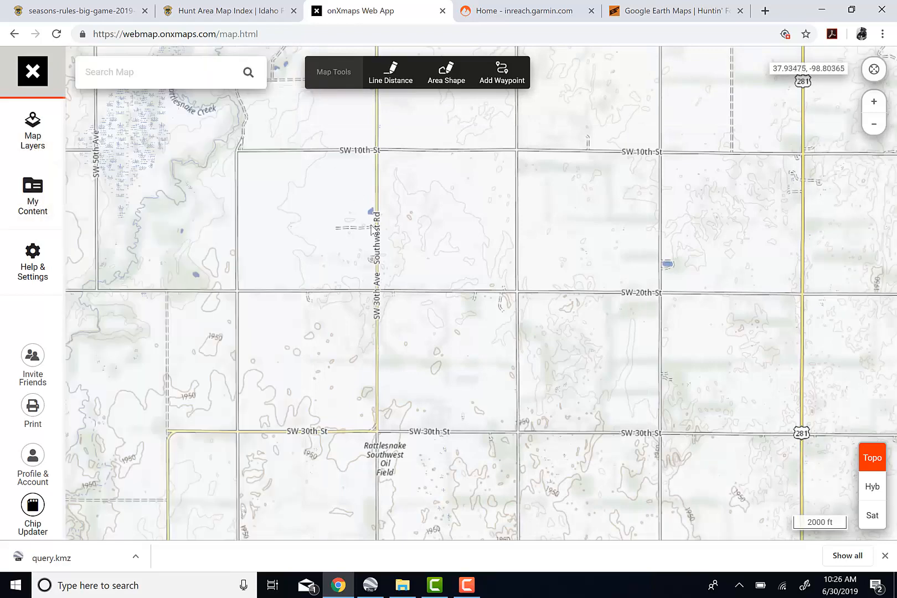
{"action": "scroll", "coordinate": [371, 229], "scroll_direction": "down", "scroll_amount": 5}
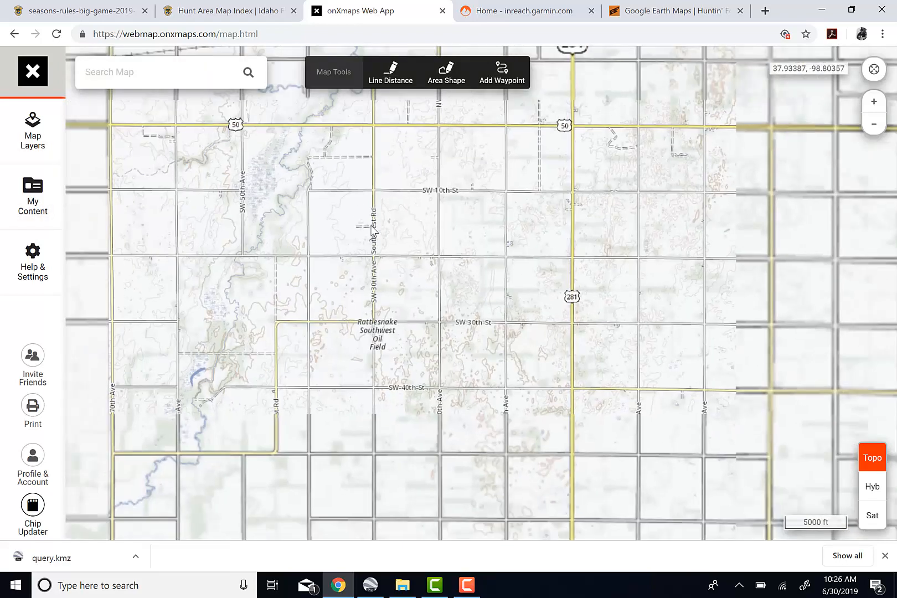
{"action": "scroll", "coordinate": [372, 229], "scroll_direction": "down", "scroll_amount": 7}
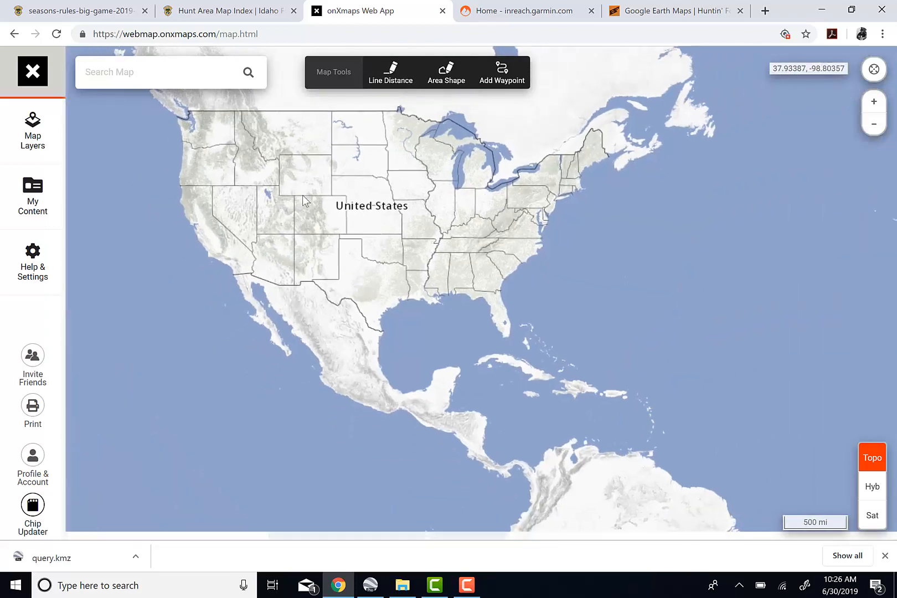
{"action": "left_click_drag", "start_coordinate": [249, 157], "coordinate": [278, 238]}
{"action": "scroll", "coordinate": [281, 227], "scroll_direction": "up", "scroll_amount": 7}
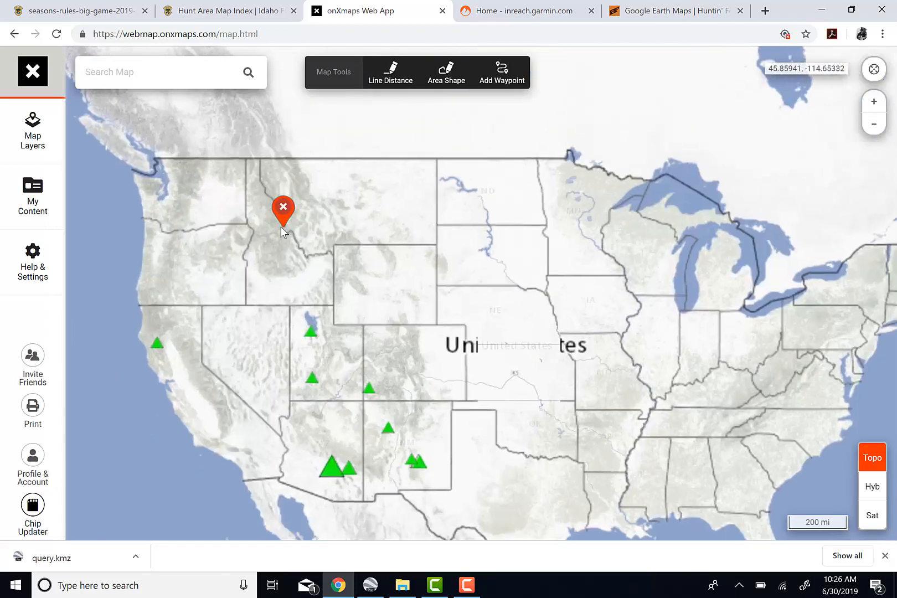
{"action": "scroll", "coordinate": [282, 227], "scroll_direction": "up", "scroll_amount": 3}
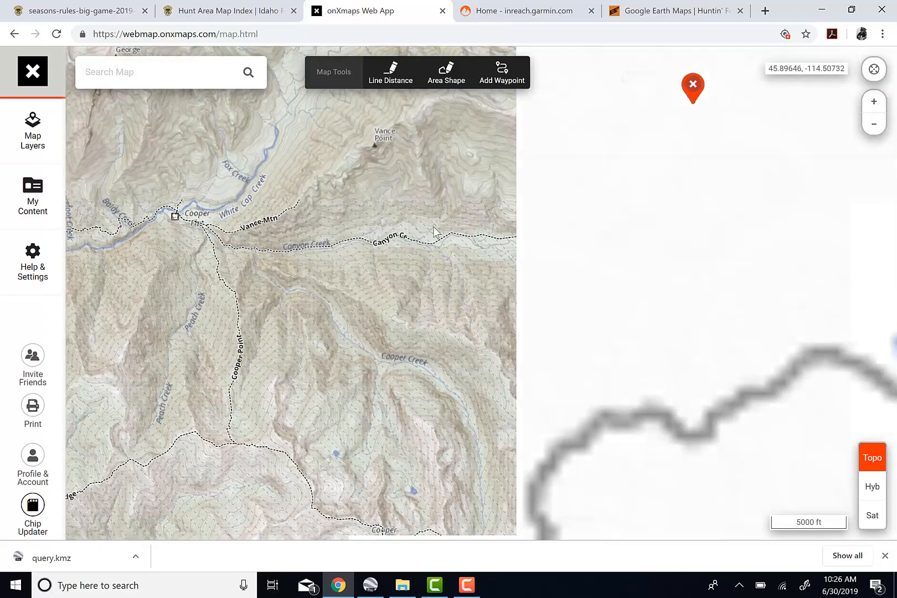
{"action": "left_click_drag", "start_coordinate": [550, 166], "coordinate": [355, 254]}
- Examine the trails and access roads around Canyon Creek, Boulder Creek and Trapper Creek in the Bitterroot Mountains
{"action": "scroll", "coordinate": [355, 255], "scroll_direction": "down", "scroll_amount": 7}
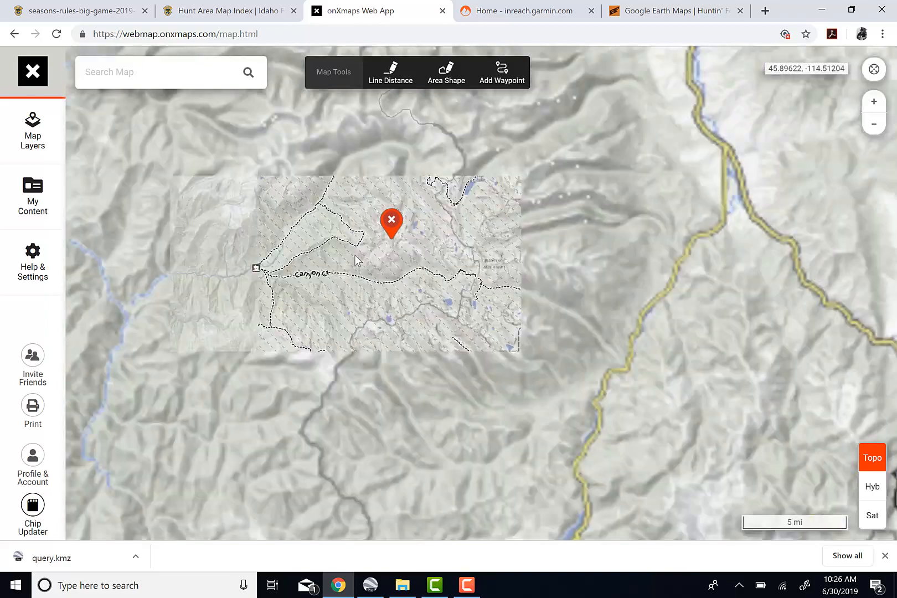
{"action": "scroll", "coordinate": [355, 254], "scroll_direction": "up", "scroll_amount": 2}
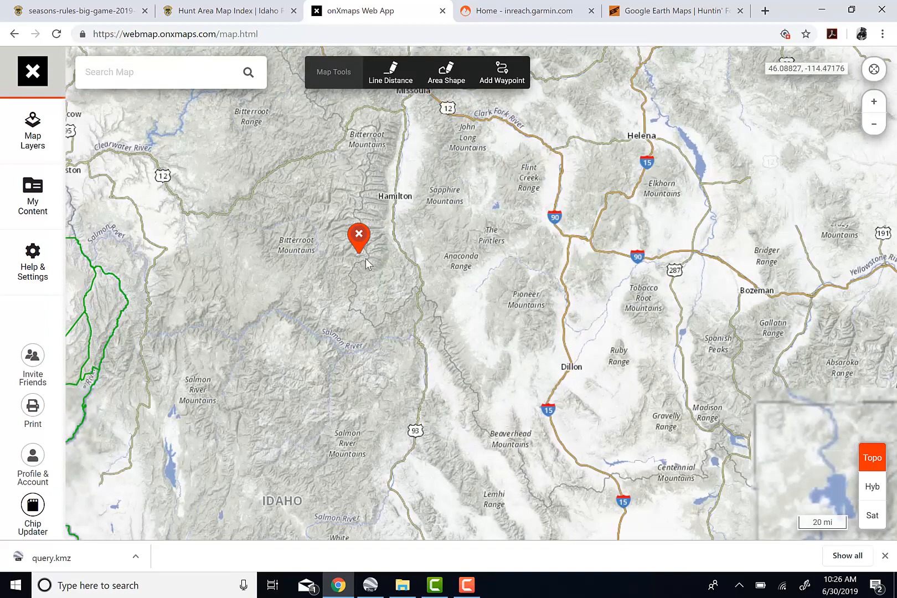
{"action": "scroll", "coordinate": [366, 259], "scroll_direction": "up", "scroll_amount": 2}
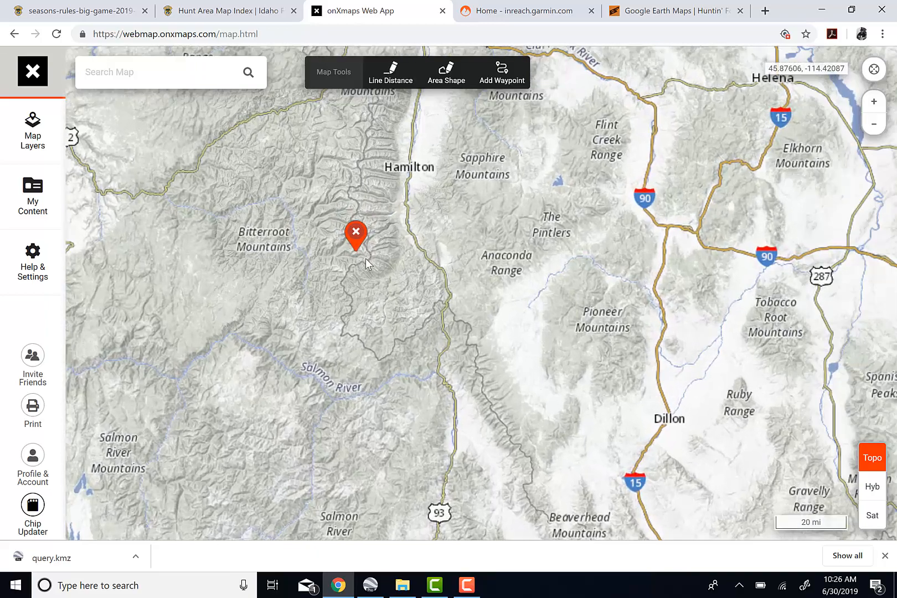
{"action": "scroll", "coordinate": [366, 258], "scroll_direction": "up", "scroll_amount": 2}
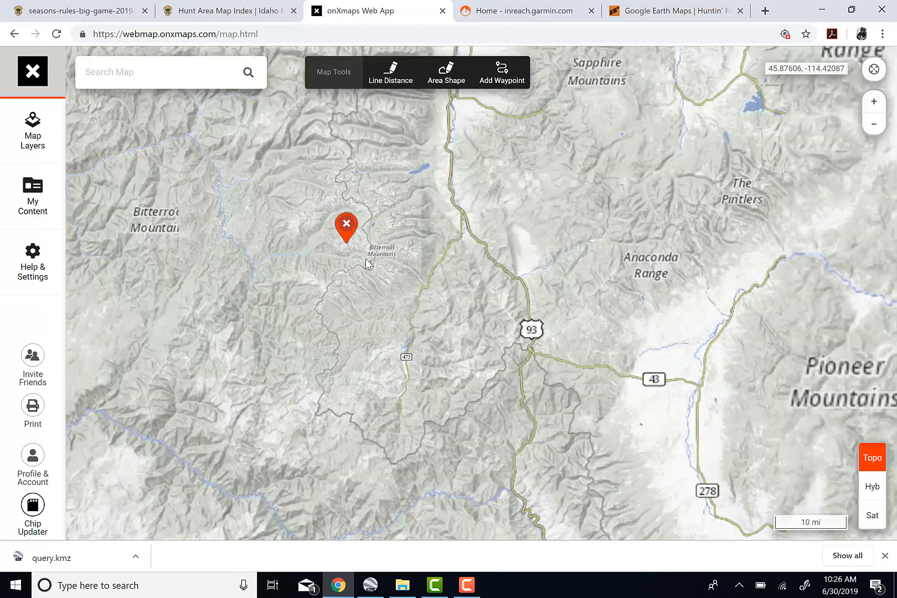
{"action": "scroll", "coordinate": [365, 259], "scroll_direction": "up", "scroll_amount": 3}
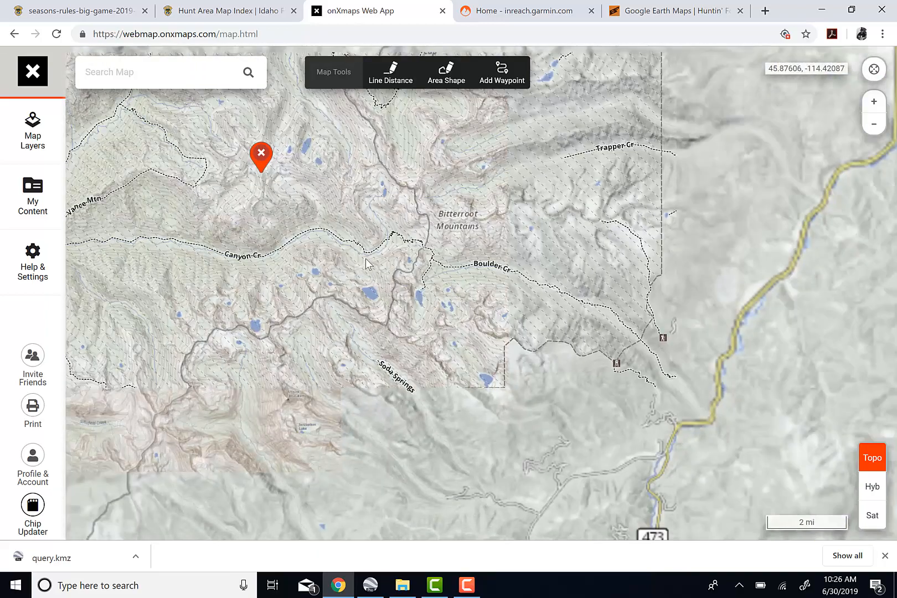
{"action": "left_click_drag", "start_coordinate": [403, 268], "coordinate": [334, 257]}
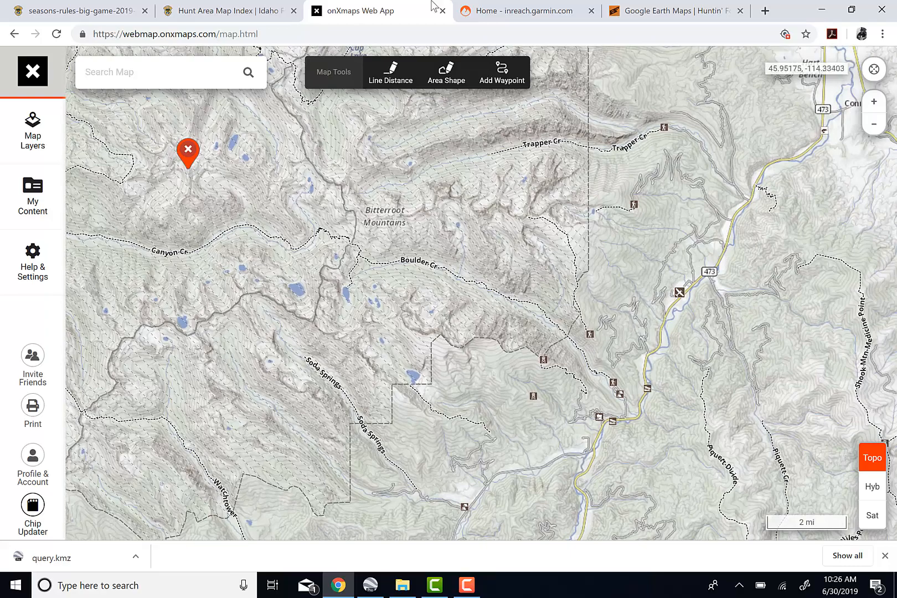
- Switch to Google Earth Pro and inspect the steep ridges and drainages along the zone's eastern boundary between Ravalli and Hamilton
{"action": "left_click", "coordinate": [368, 586]}
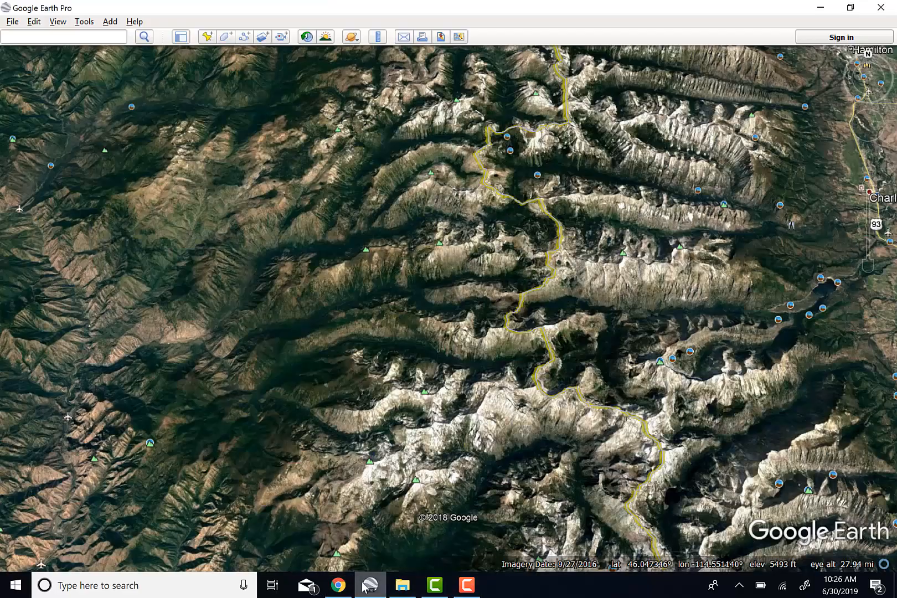
{"action": "left_click_drag", "start_coordinate": [648, 383], "coordinate": [516, 377]}
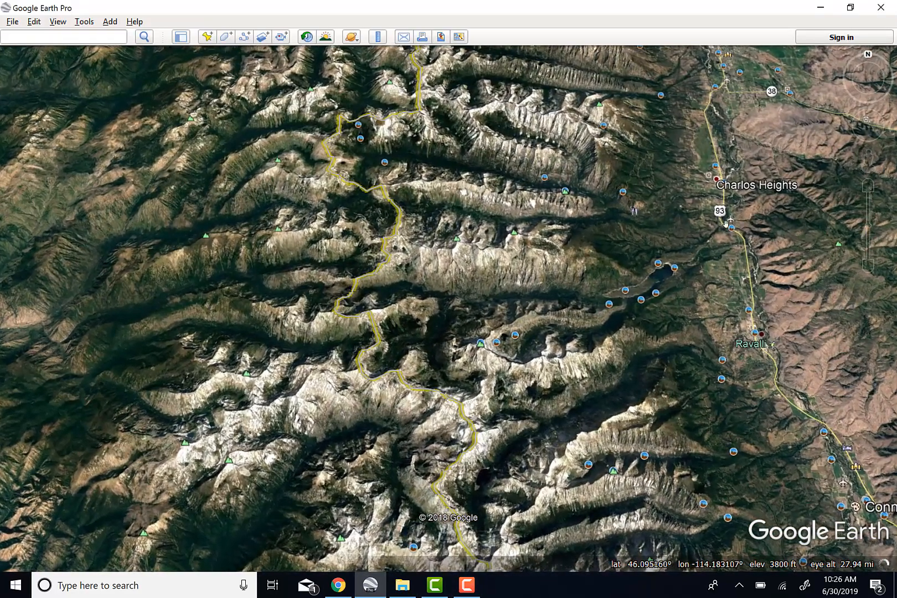
{"action": "left_click_drag", "start_coordinate": [369, 365], "coordinate": [547, 353]}
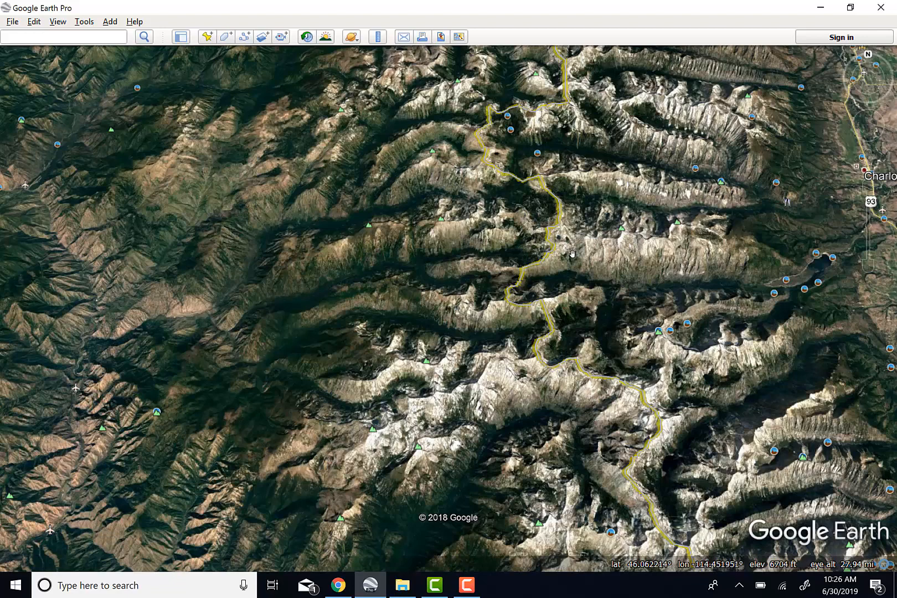
{"action": "left_click_drag", "start_coordinate": [572, 254], "coordinate": [292, 275]}
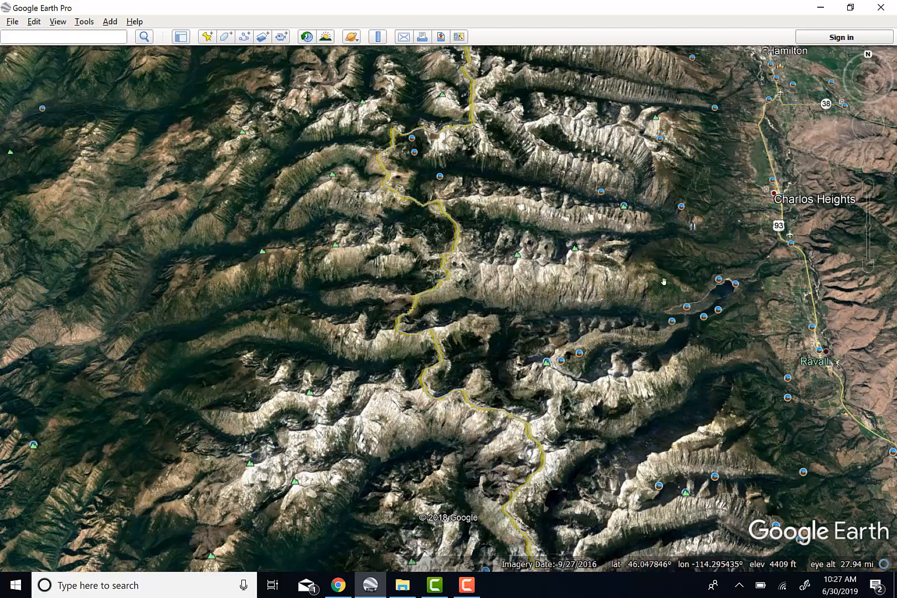
{"action": "left_click_drag", "start_coordinate": [483, 255], "coordinate": [530, 361]}
{"action": "left_click_drag", "start_coordinate": [467, 264], "coordinate": [479, 370]}
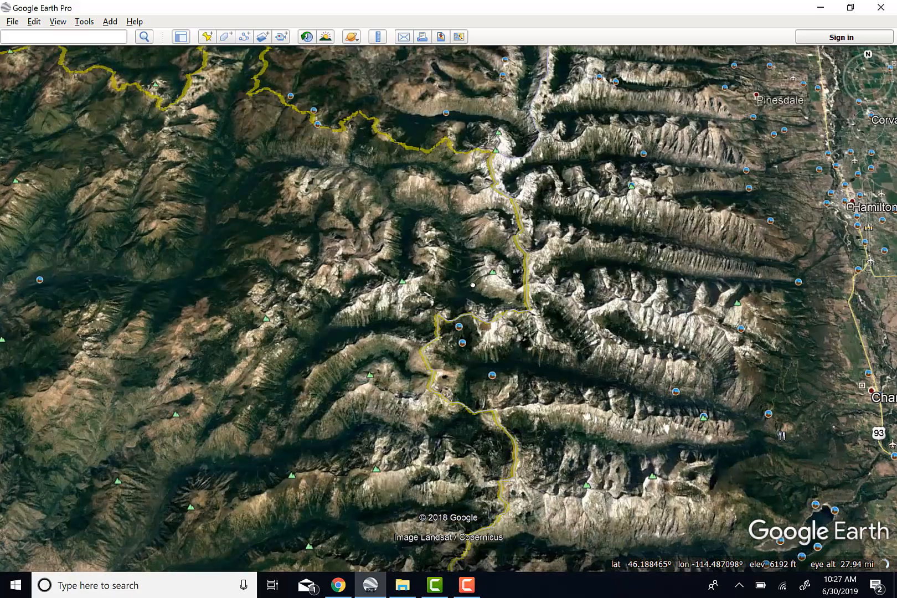
- Return to the onXmaps Web App, measure a short stretch of the Boulder Creek trail near its trailhead, and discard the line
{"action": "left_click", "coordinate": [338, 585]}
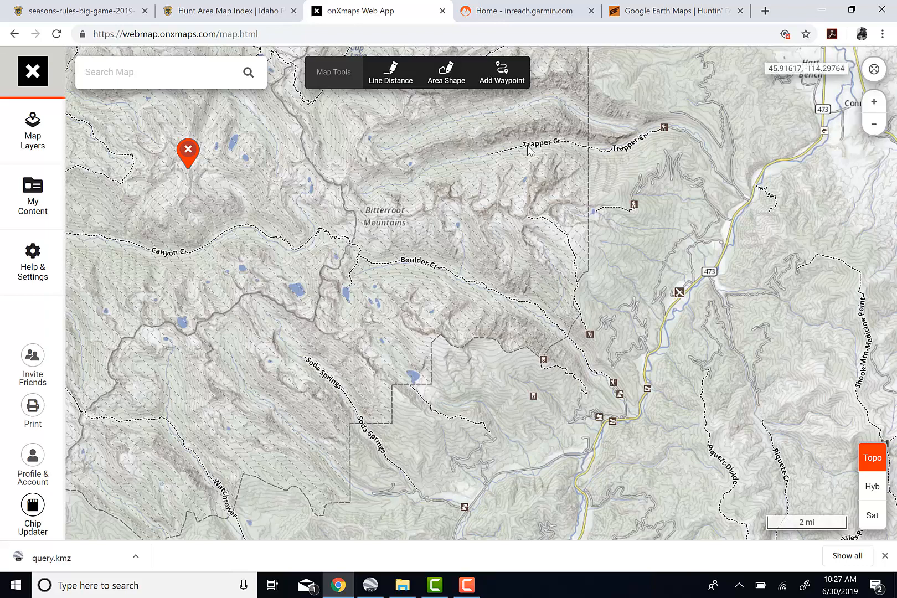
{"action": "left_click_drag", "start_coordinate": [402, 380], "coordinate": [450, 447]}
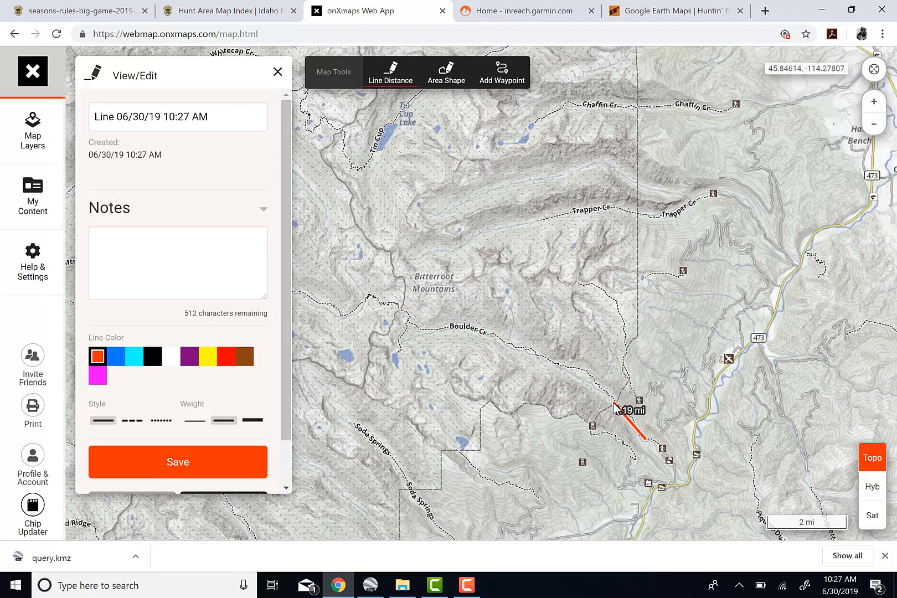
{"action": "left_click", "coordinate": [283, 75]}
{"action": "left_click", "coordinate": [515, 322]}
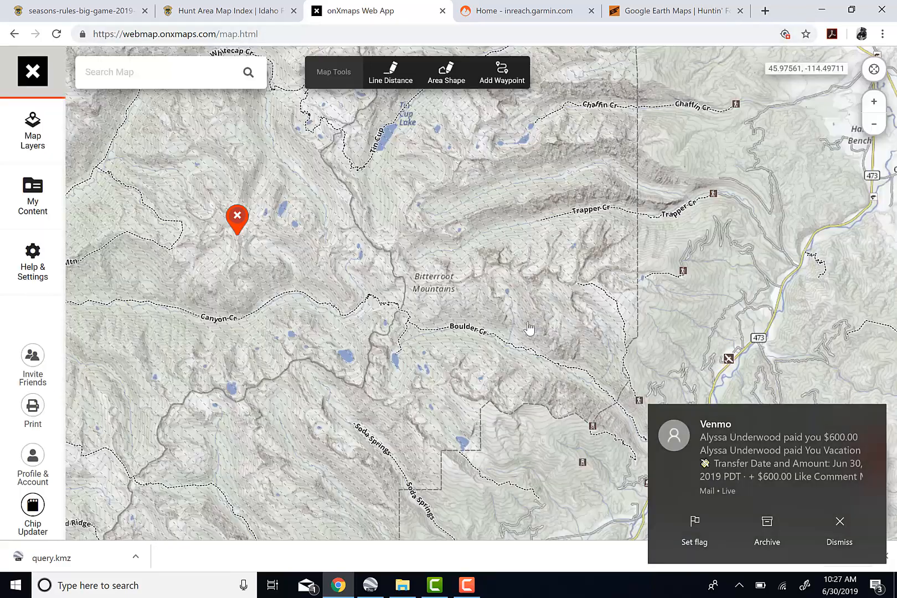
{"action": "left_click", "coordinate": [852, 526]}
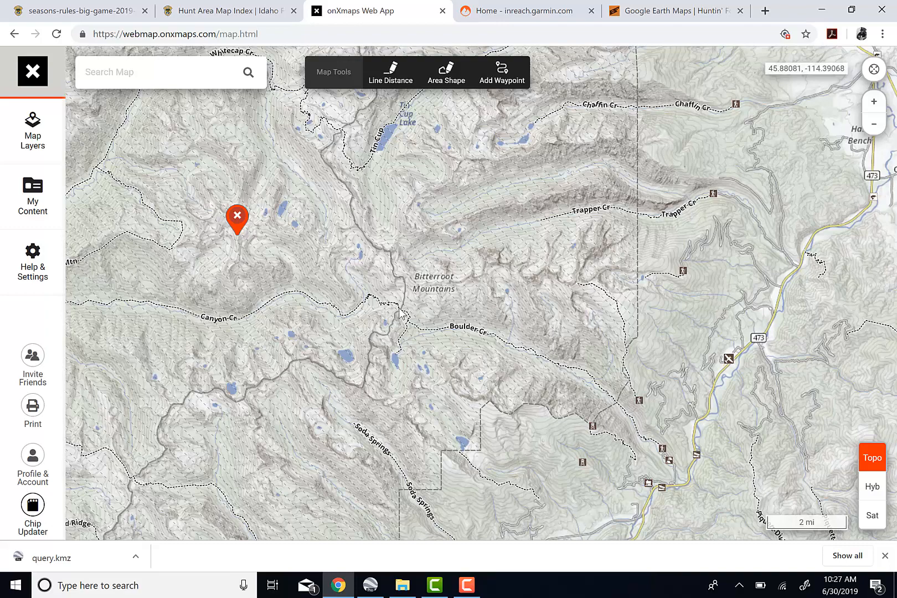
- Trace the boundary ridge northward from Tin Cup Lake past Elk Lake to the Bear Creek and Snow trails
{"action": "scroll", "coordinate": [399, 311], "scroll_direction": "down", "scroll_amount": 3}
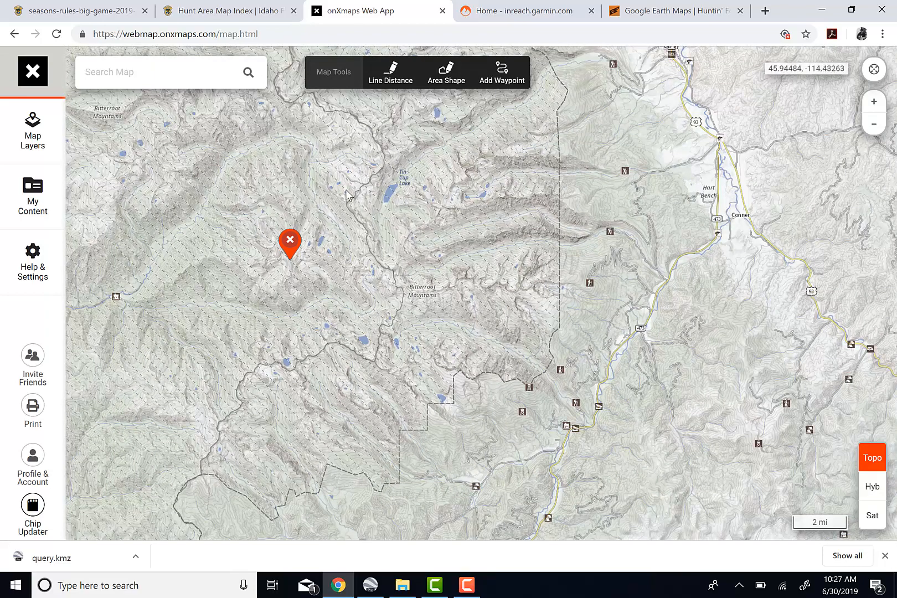
{"action": "left_click_drag", "start_coordinate": [353, 183], "coordinate": [425, 354]}
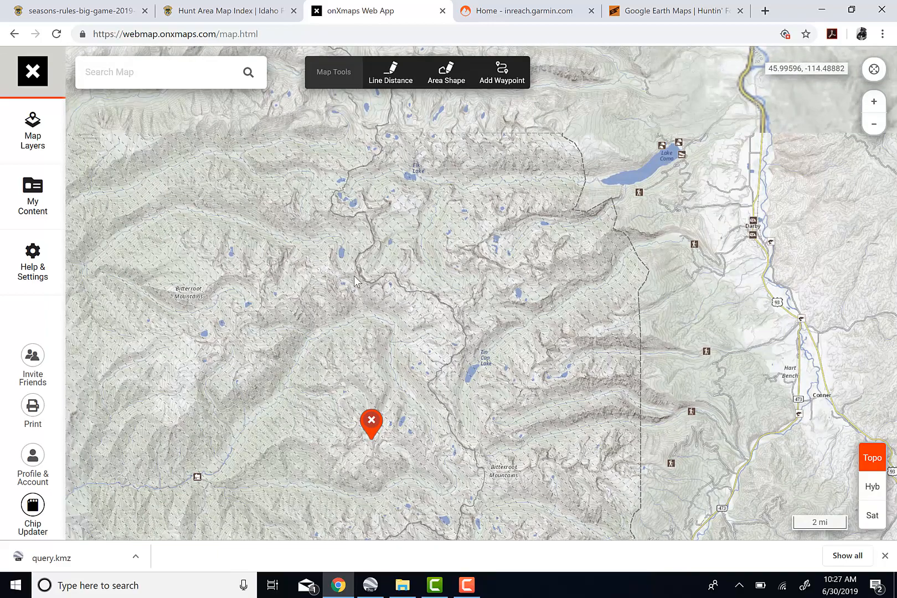
{"action": "scroll", "coordinate": [354, 275], "scroll_direction": "up", "scroll_amount": 2}
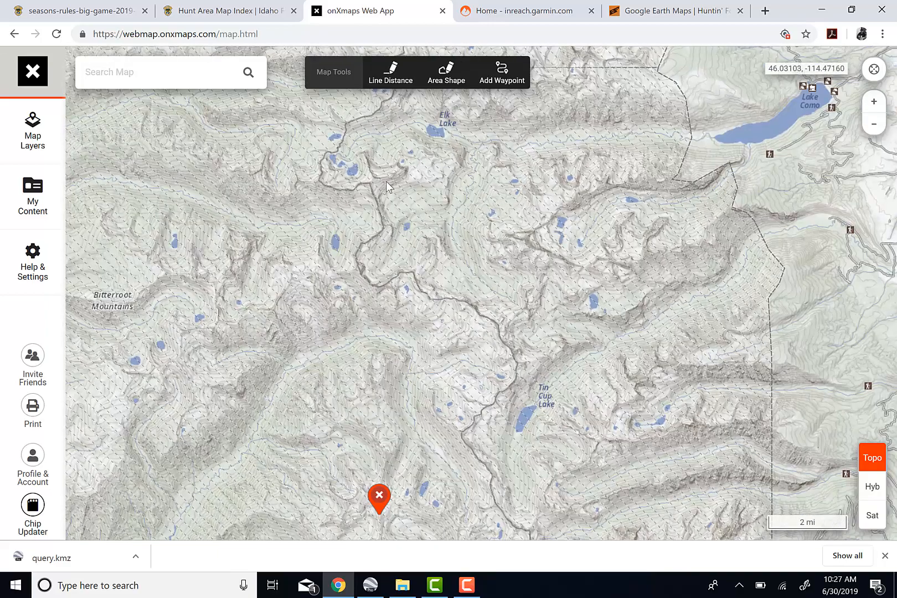
{"action": "scroll", "coordinate": [383, 181], "scroll_direction": "up", "scroll_amount": 1}
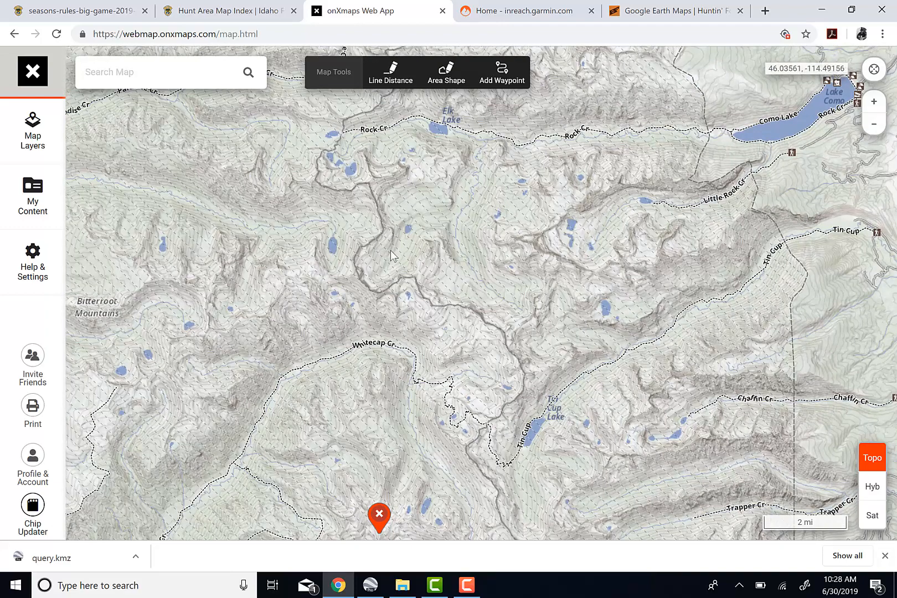
{"action": "left_click_drag", "start_coordinate": [402, 267], "coordinate": [410, 308]}
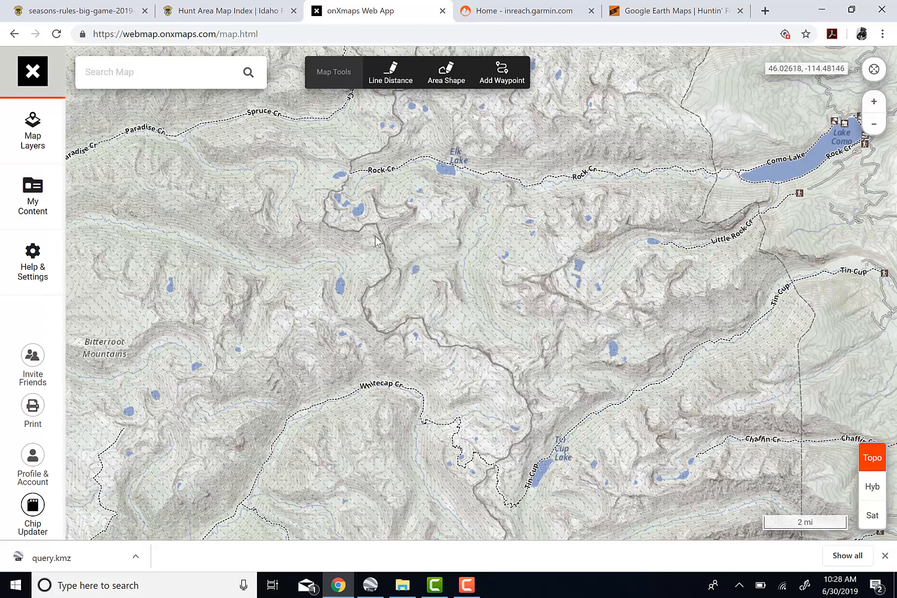
{"action": "left_click_drag", "start_coordinate": [380, 262], "coordinate": [398, 364]}
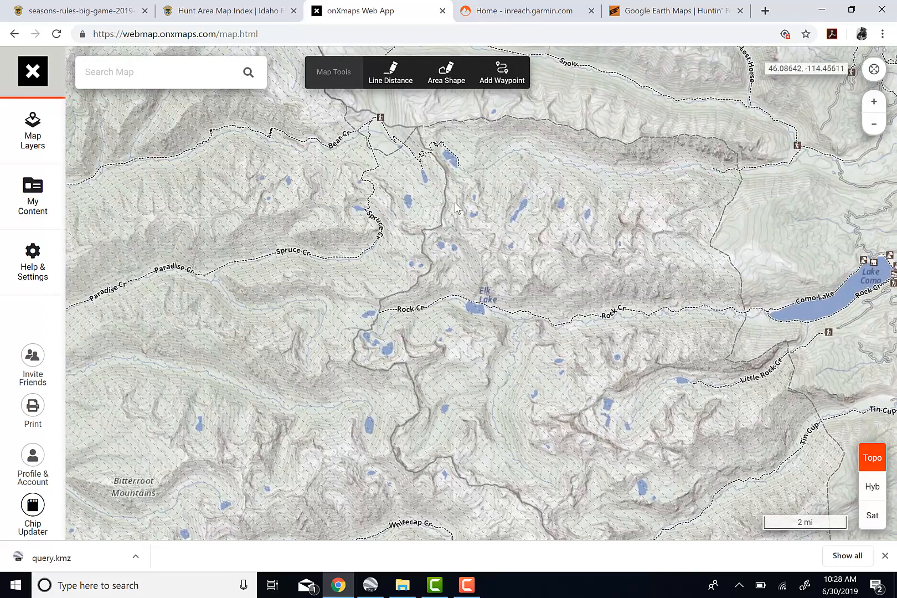
{"action": "left_click_drag", "start_coordinate": [454, 216], "coordinate": [457, 337]}
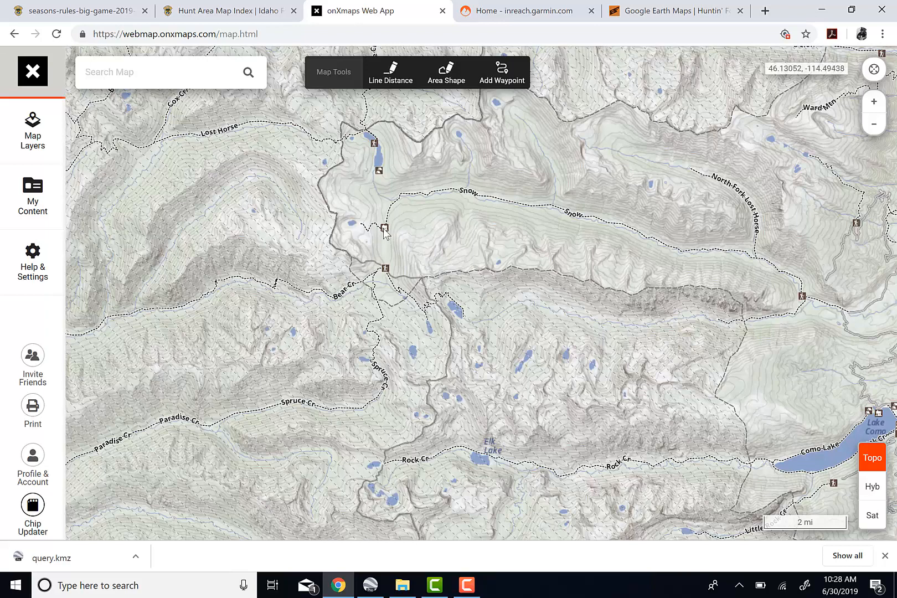
- Read the details of the lakeside campground near the Lost Horse trail and inspect the trails leading west from the ridge
{"action": "left_click", "coordinate": [379, 173]}
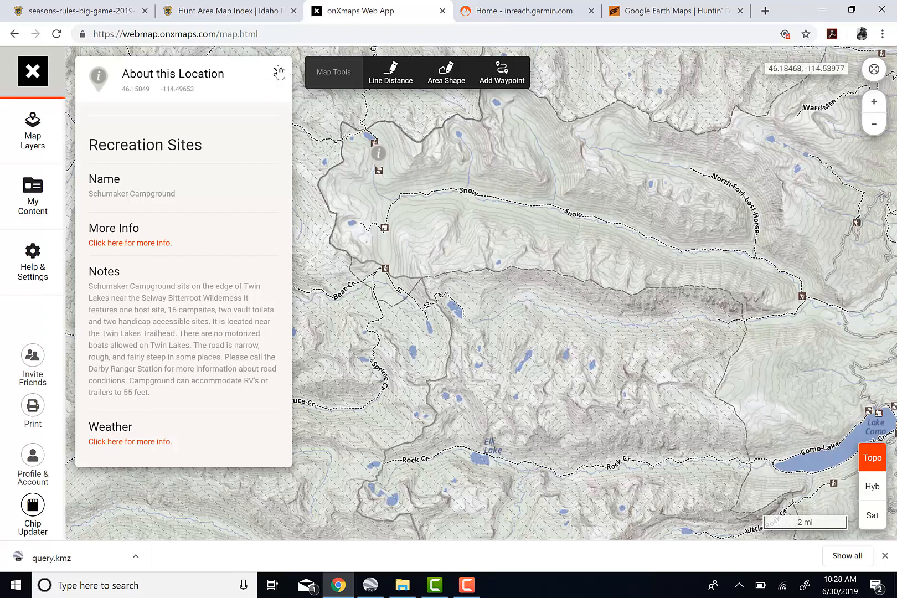
{"action": "left_click", "coordinate": [277, 72]}
{"action": "left_click_drag", "start_coordinate": [396, 185], "coordinate": [378, 302]}
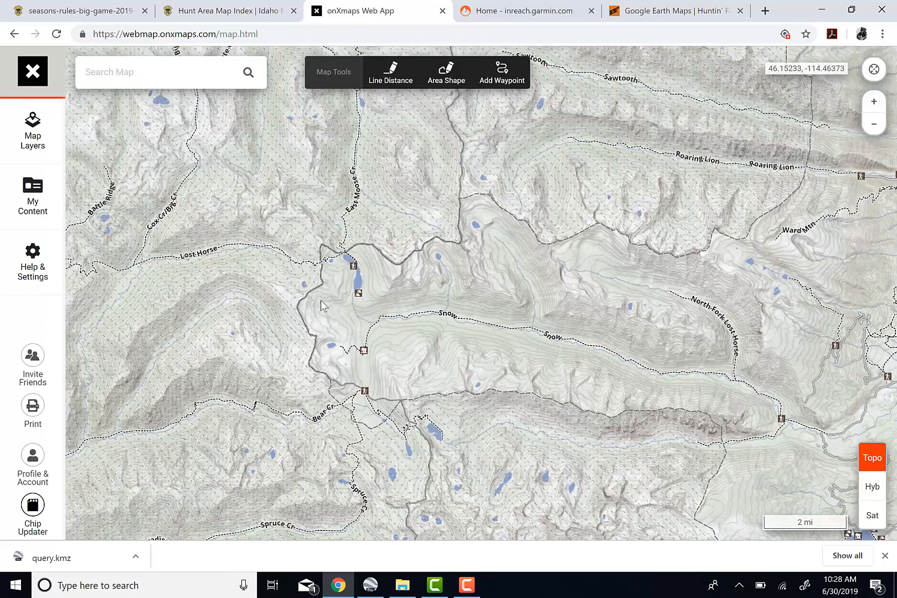
{"action": "left_click_drag", "start_coordinate": [267, 346], "coordinate": [457, 283]}
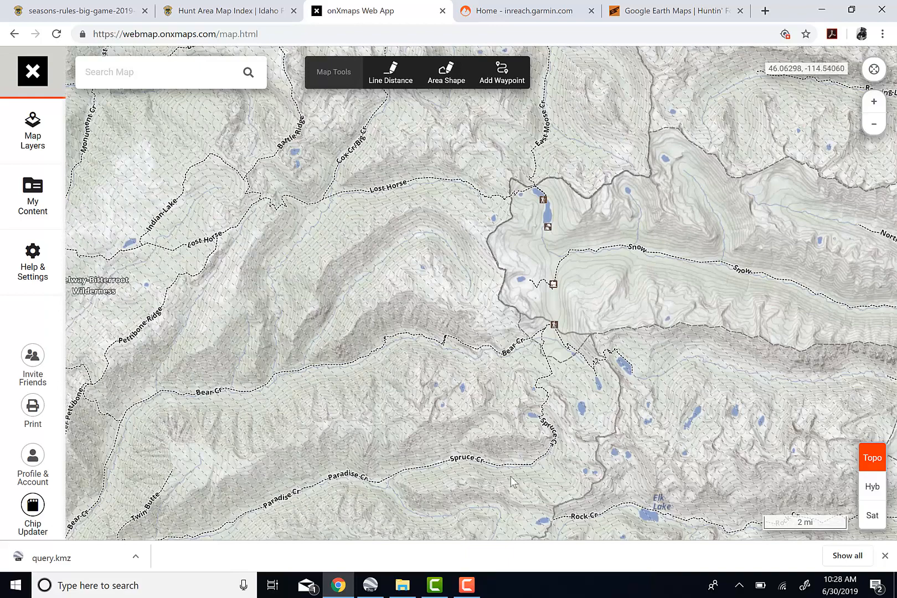
{"action": "left_click_drag", "start_coordinate": [575, 223], "coordinate": [560, 303]}
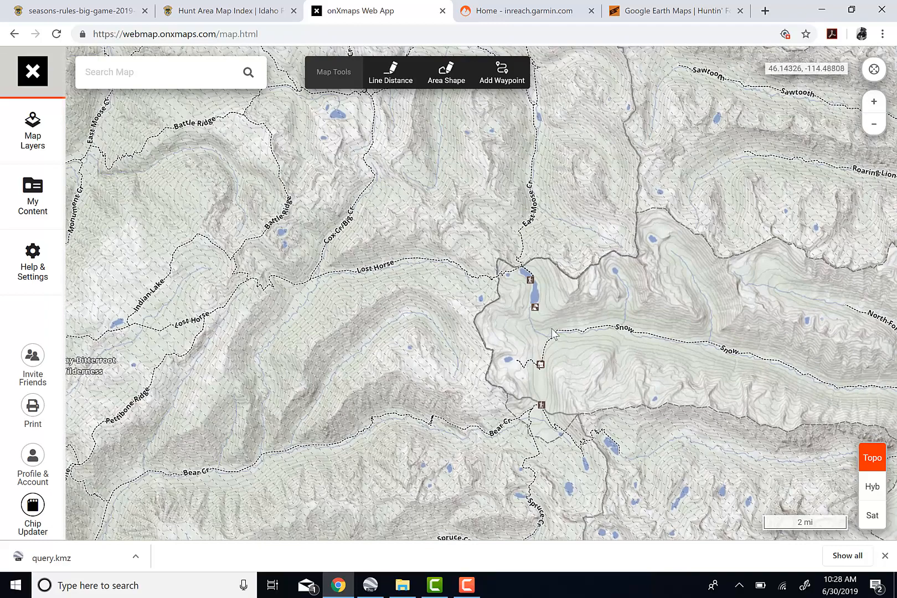
- Check where the campground area lies relative to Hamilton and follow the ridge north past East Moose Creek to Blodgett Creek
{"action": "scroll", "coordinate": [552, 333], "scroll_direction": "down", "scroll_amount": 4}
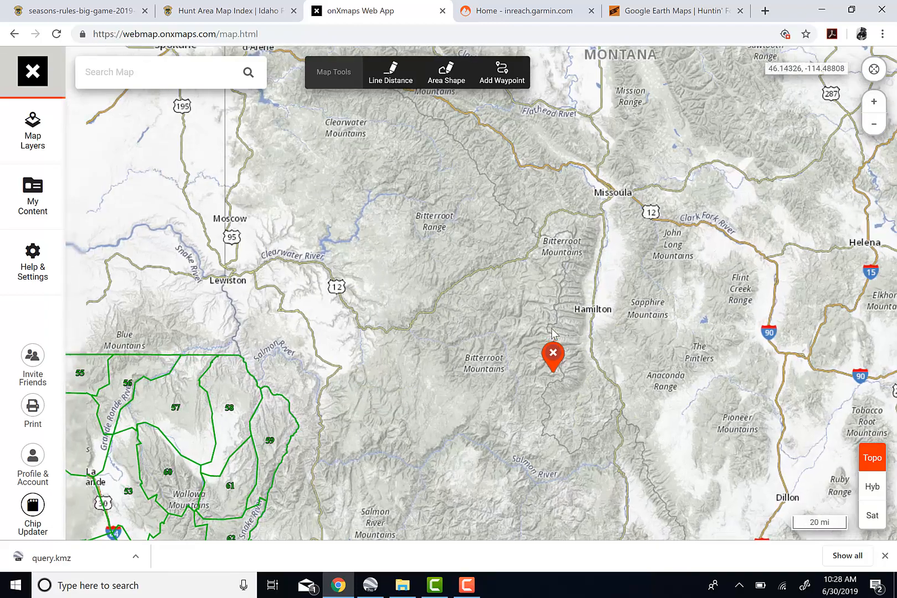
{"action": "scroll", "coordinate": [552, 332], "scroll_direction": "up", "scroll_amount": 1}
{"action": "scroll", "coordinate": [552, 332], "scroll_direction": "up", "scroll_amount": 5}
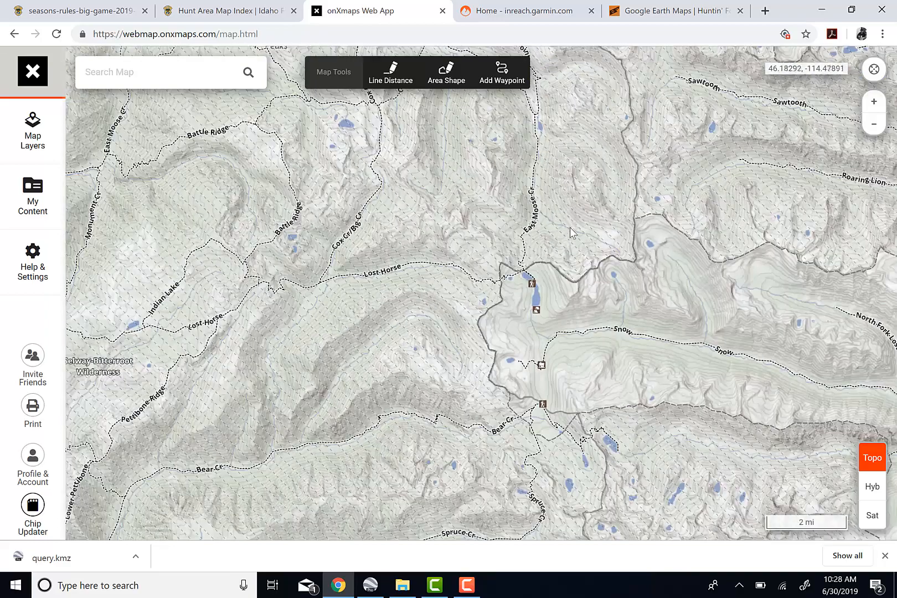
{"action": "left_click_drag", "start_coordinate": [570, 227], "coordinate": [518, 370]}
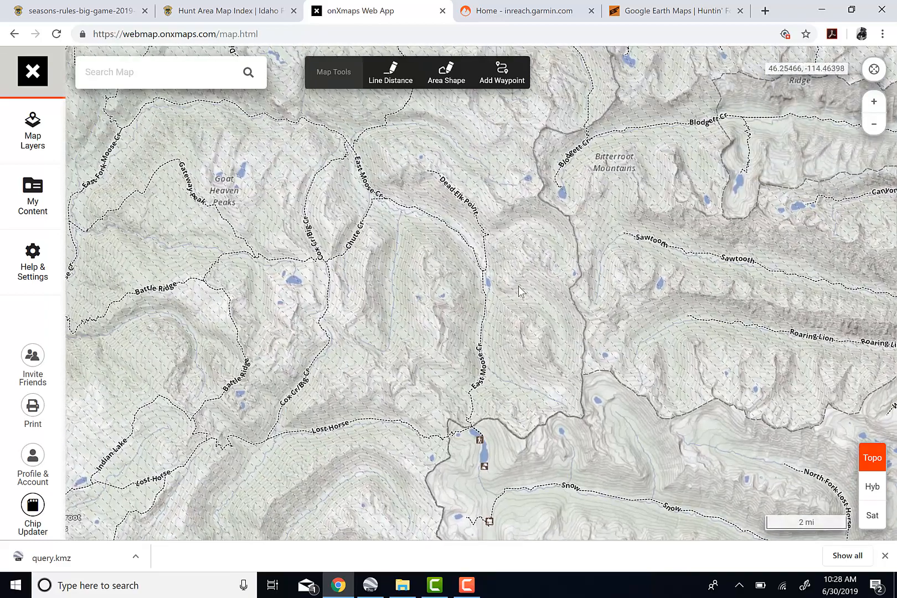
{"action": "left_click_drag", "start_coordinate": [519, 286], "coordinate": [487, 395]}
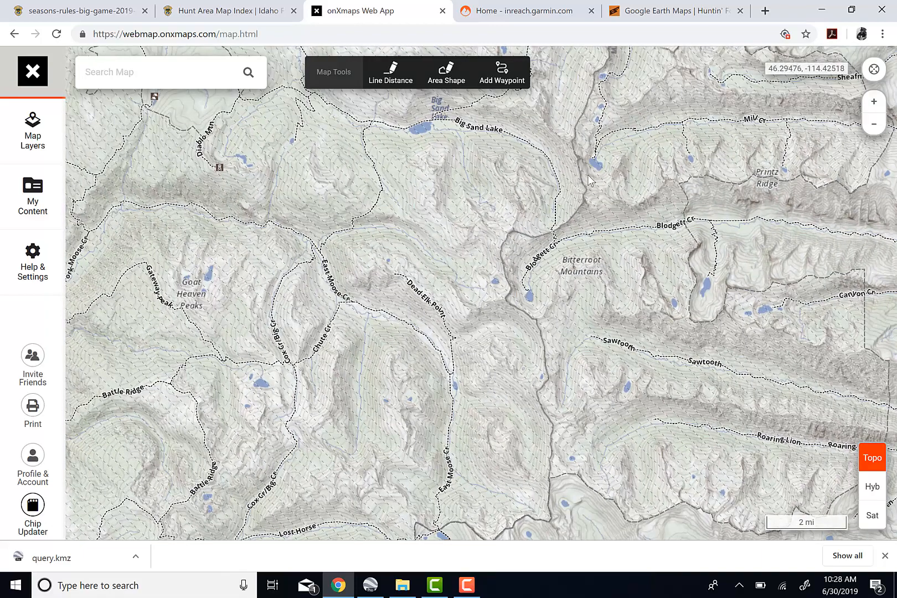
- Switch to Google Earth and follow the zone boundary ridge south past Charlos Heights to the high country southwest of Darby
{"action": "left_click_drag", "start_coordinate": [588, 174], "coordinate": [533, 299]}
{"action": "left_click", "coordinate": [370, 585]}
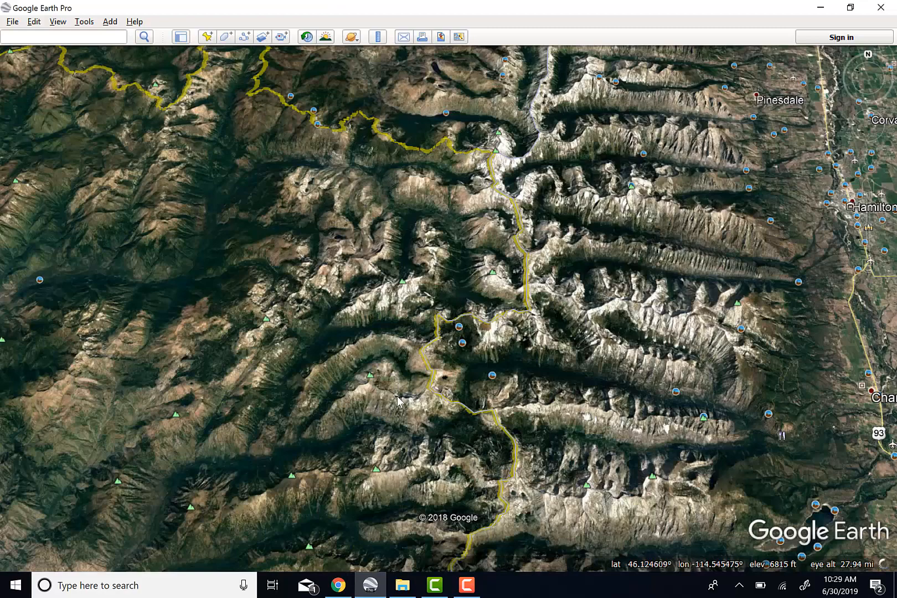
{"action": "left_click_drag", "start_coordinate": [397, 400], "coordinate": [426, 290]}
{"action": "left_click_drag", "start_coordinate": [404, 233], "coordinate": [355, 120]}
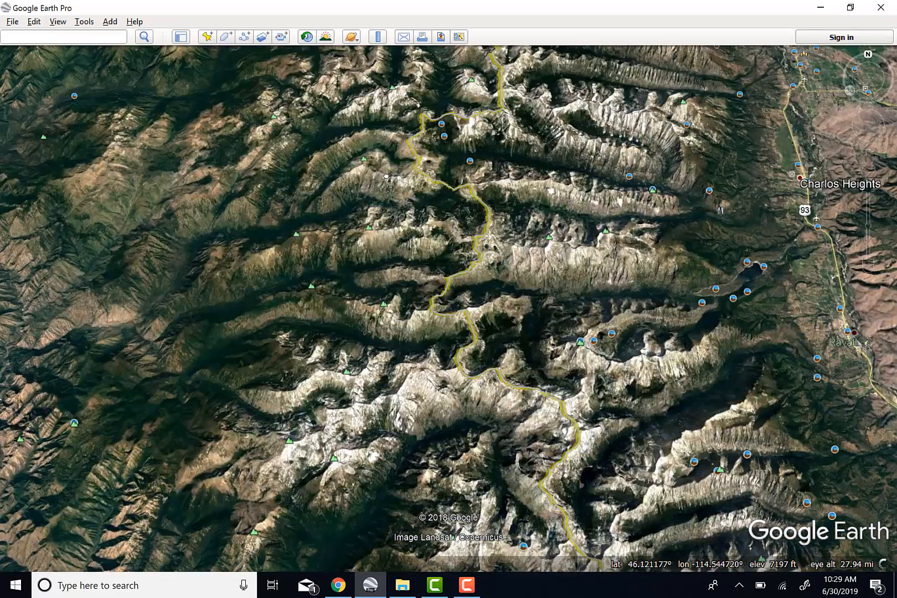
{"action": "left_click_drag", "start_coordinate": [415, 405], "coordinate": [397, 336]}
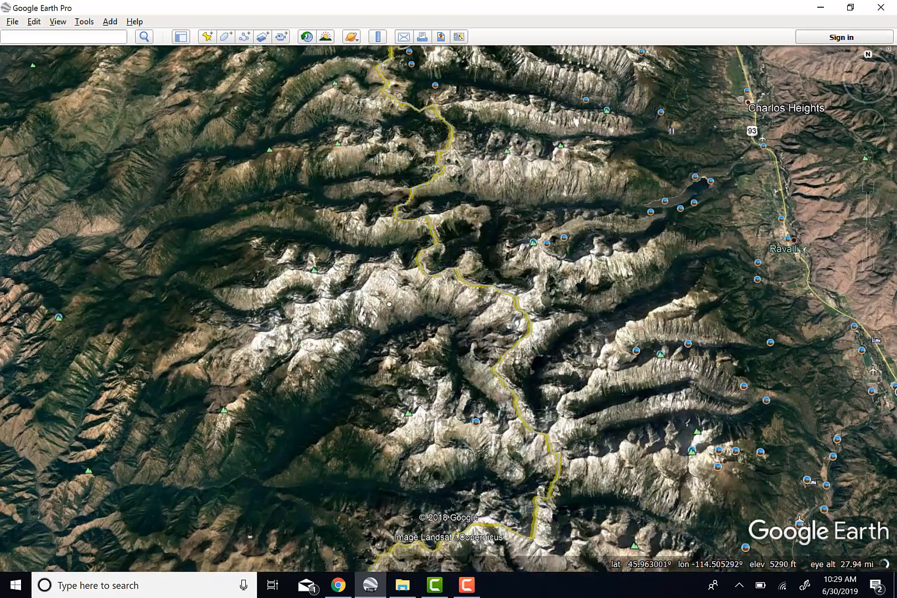
{"action": "scroll", "coordinate": [434, 382], "scroll_direction": "up", "scroll_amount": 3}
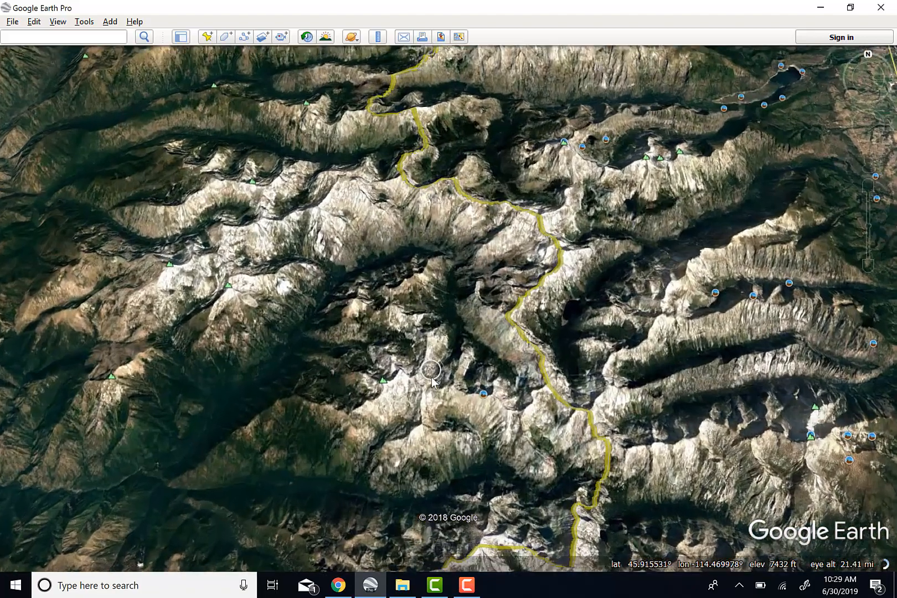
{"action": "scroll", "coordinate": [474, 445], "scroll_direction": "down", "scroll_amount": 2}
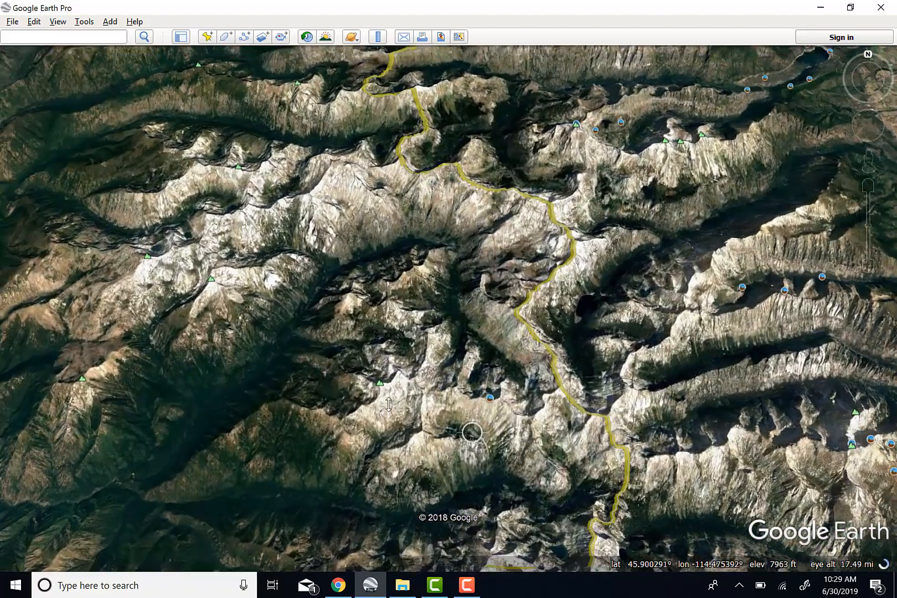
{"action": "left_click_drag", "start_coordinate": [470, 443], "coordinate": [348, 383]}
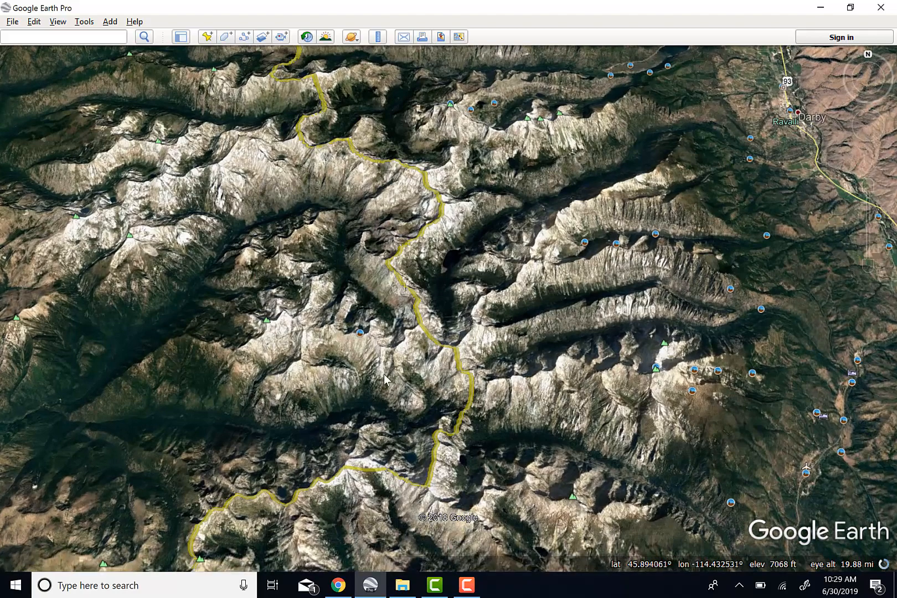
{"action": "scroll", "coordinate": [385, 374], "scroll_direction": "up", "scroll_amount": 3}
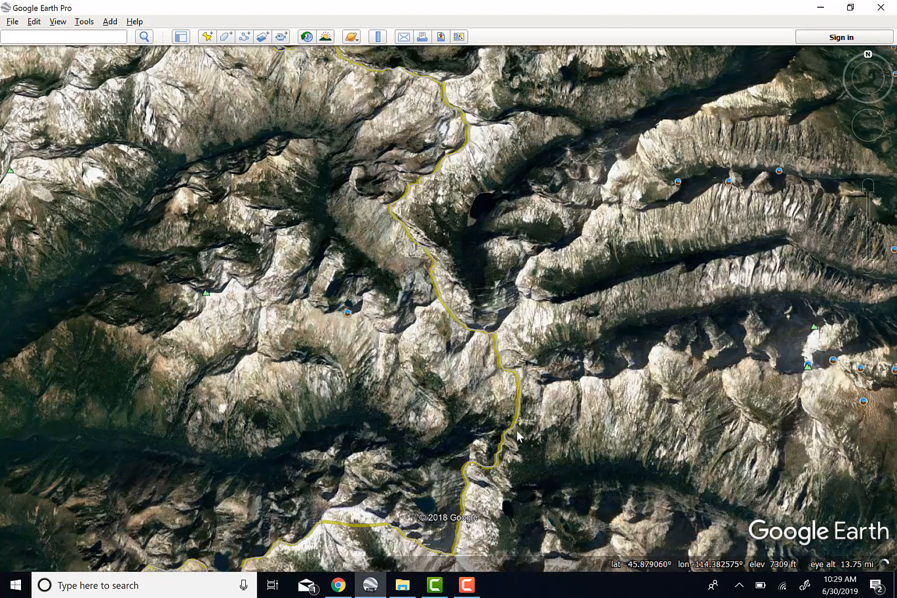
{"action": "scroll", "coordinate": [483, 413], "scroll_direction": "up", "scroll_amount": 2}
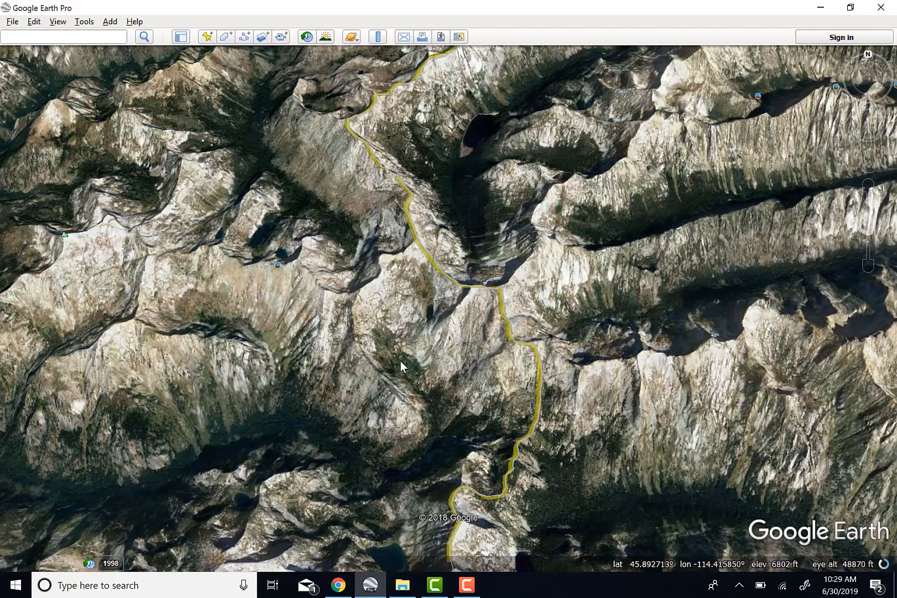
- Examine the basins, small lakes and side ridges directly west of the boundary line up close
{"action": "left_click_drag", "start_coordinate": [186, 290], "coordinate": [292, 344]}
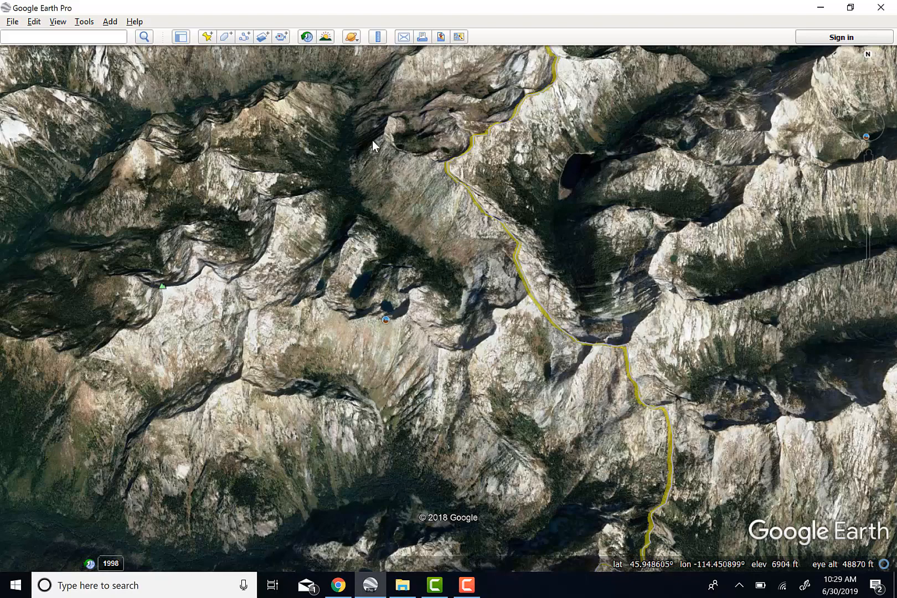
{"action": "left_click_drag", "start_coordinate": [446, 166], "coordinate": [444, 350]}
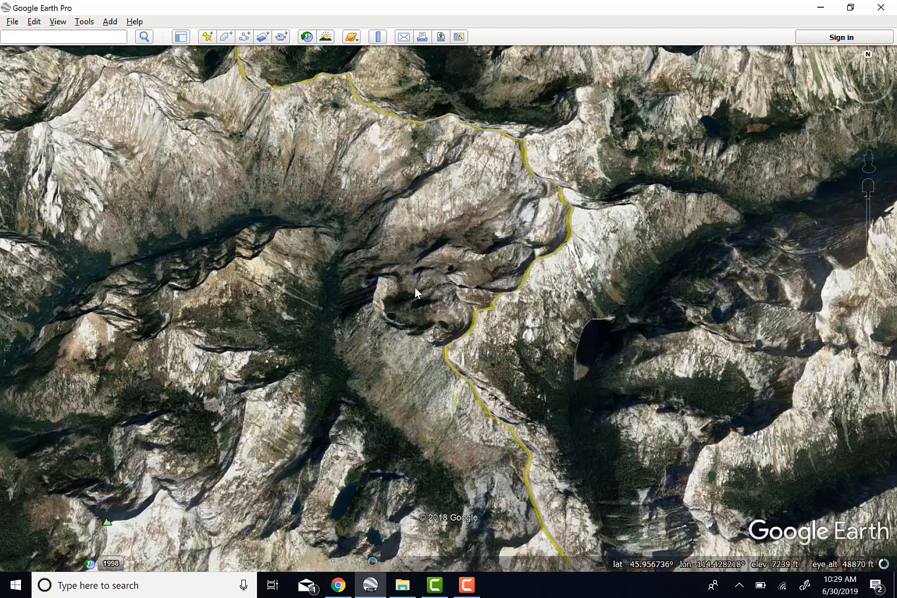
{"action": "left_click_drag", "start_coordinate": [303, 316], "coordinate": [374, 206]}
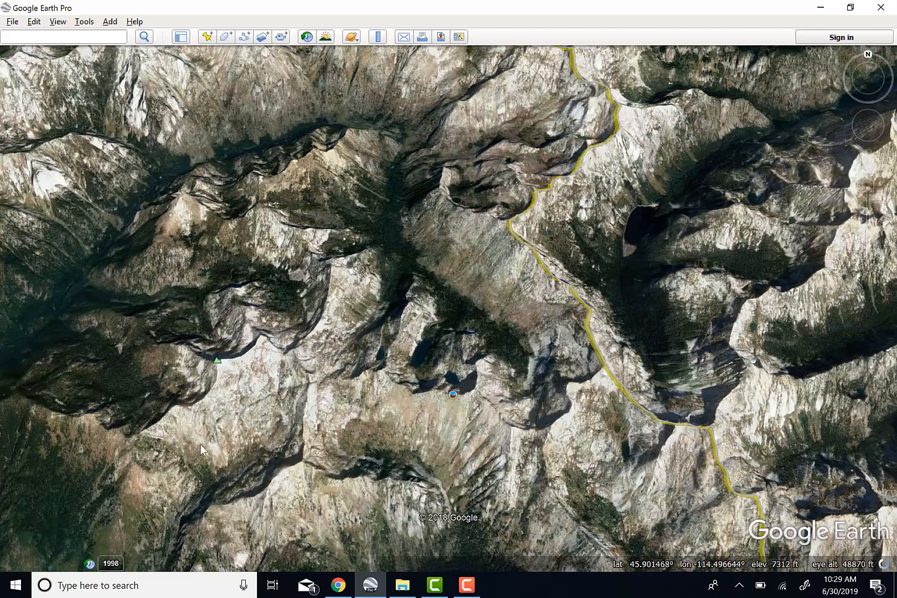
{"action": "left_click_drag", "start_coordinate": [200, 444], "coordinate": [371, 438]}
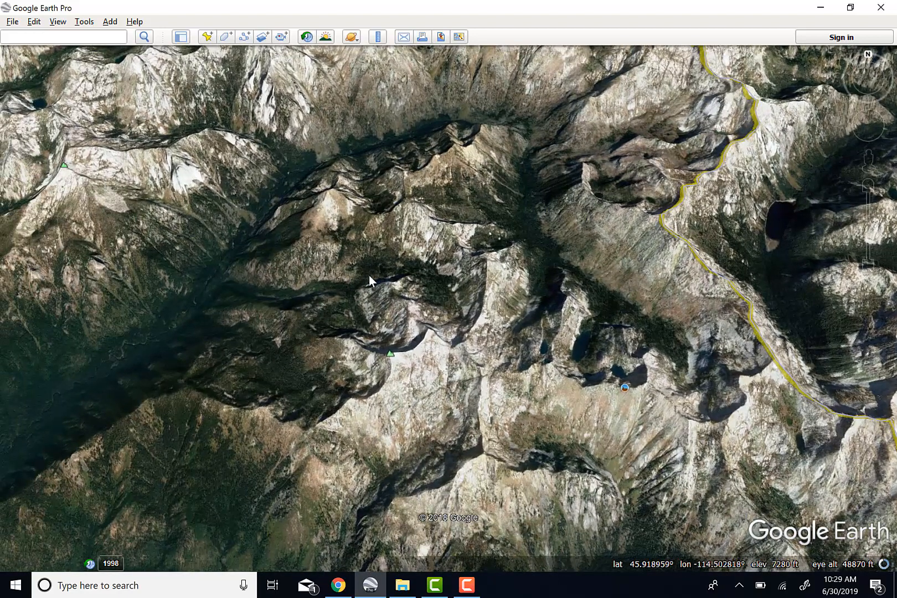
{"action": "mouse_move", "coordinate": [595, 414]}
{"action": "left_mouse_down"}
{"action": "mouse_move", "coordinate": [553, 302]}
{"action": "mouse_move", "coordinate": [505, 269]}
{"action": "left_mouse_up"}
- Survey the wider terrain on both sides of the boundary, from the deep western drainages to the canyons near Darby
{"action": "scroll", "coordinate": [506, 269], "scroll_direction": "down", "scroll_amount": 3}
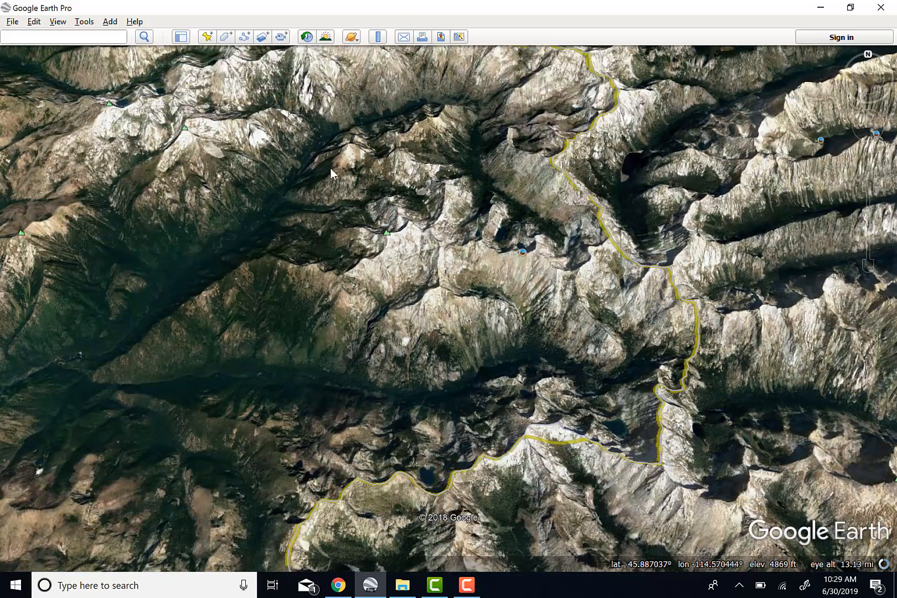
{"action": "scroll", "coordinate": [568, 308], "scroll_direction": "down", "scroll_amount": 3}
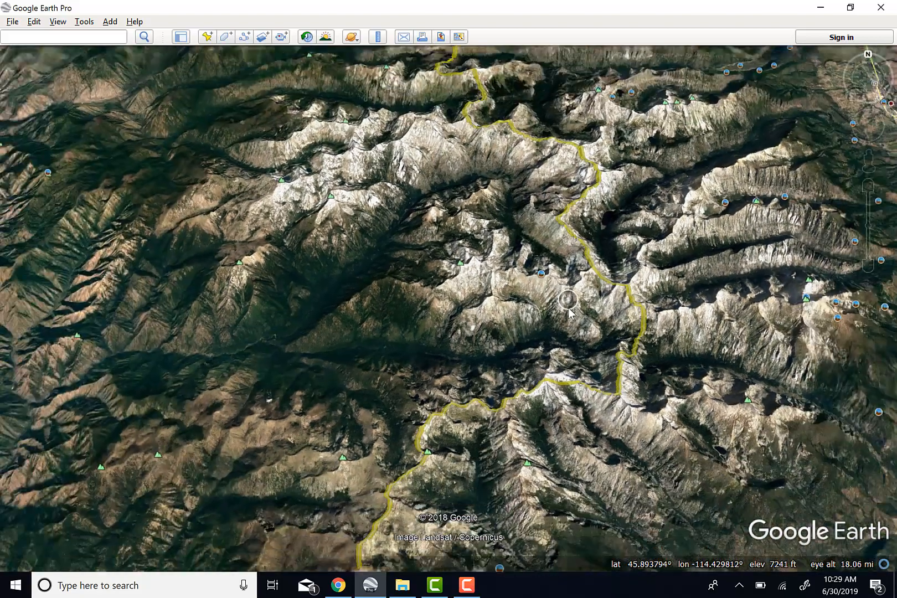
{"action": "scroll", "coordinate": [514, 320], "scroll_direction": "up", "scroll_amount": 3}
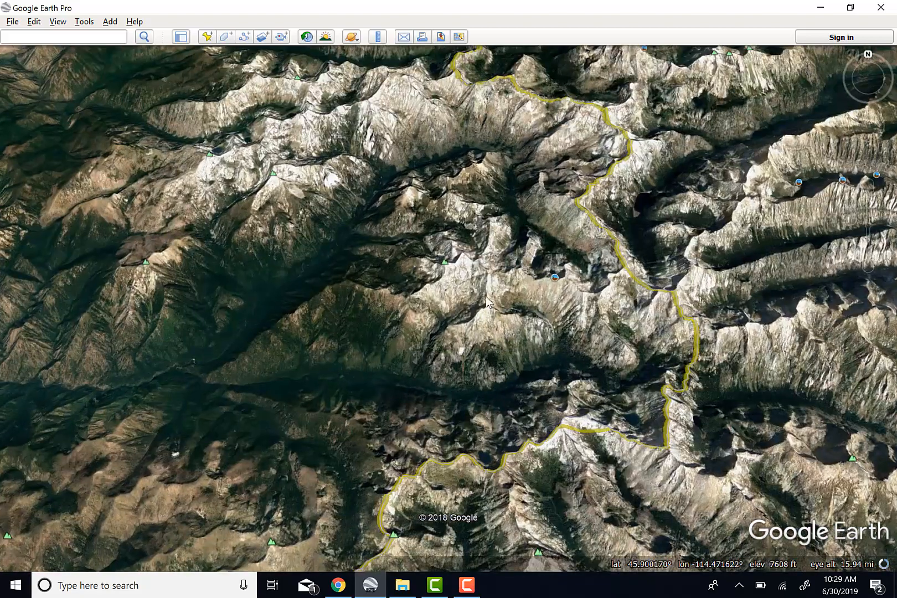
{"action": "left_click_drag", "start_coordinate": [489, 304], "coordinate": [493, 410]}
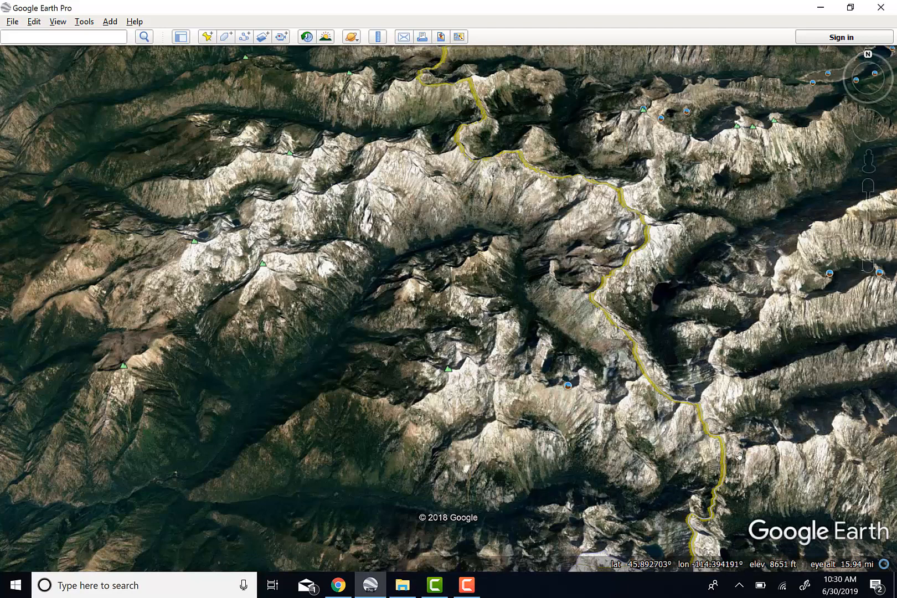
{"action": "left_click_drag", "start_coordinate": [739, 456], "coordinate": [656, 417]}
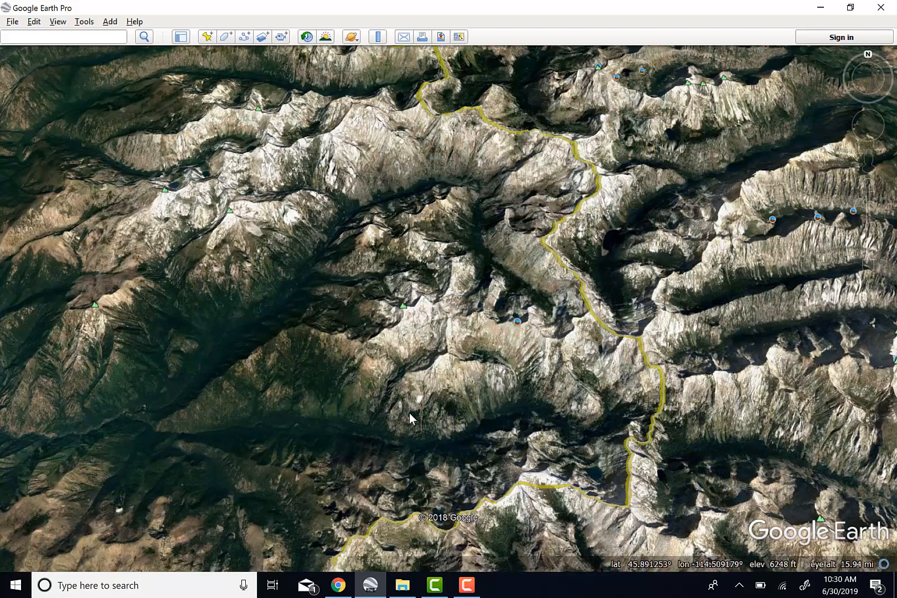
{"action": "left_click_drag", "start_coordinate": [512, 385], "coordinate": [347, 357]}
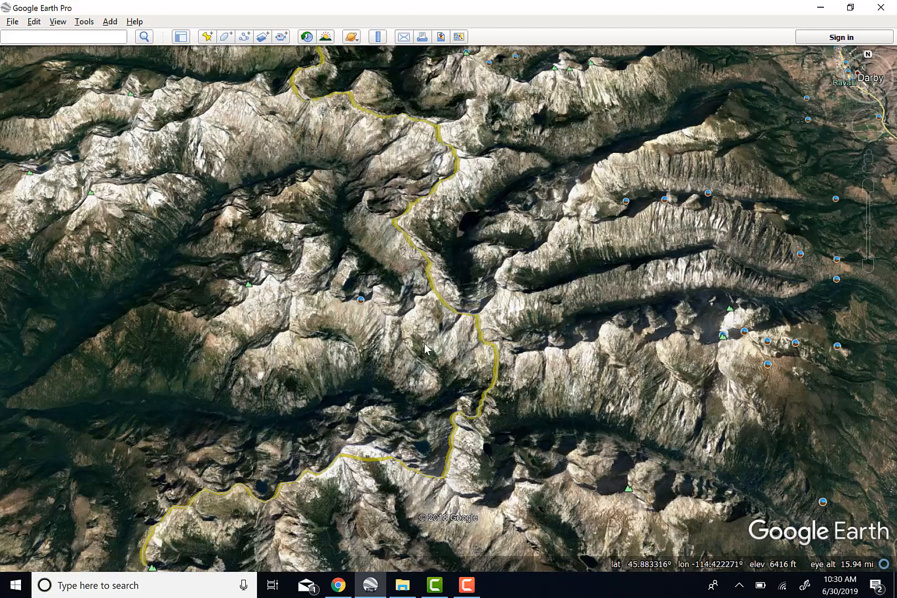
{"action": "left_click_drag", "start_coordinate": [365, 342], "coordinate": [421, 355]}
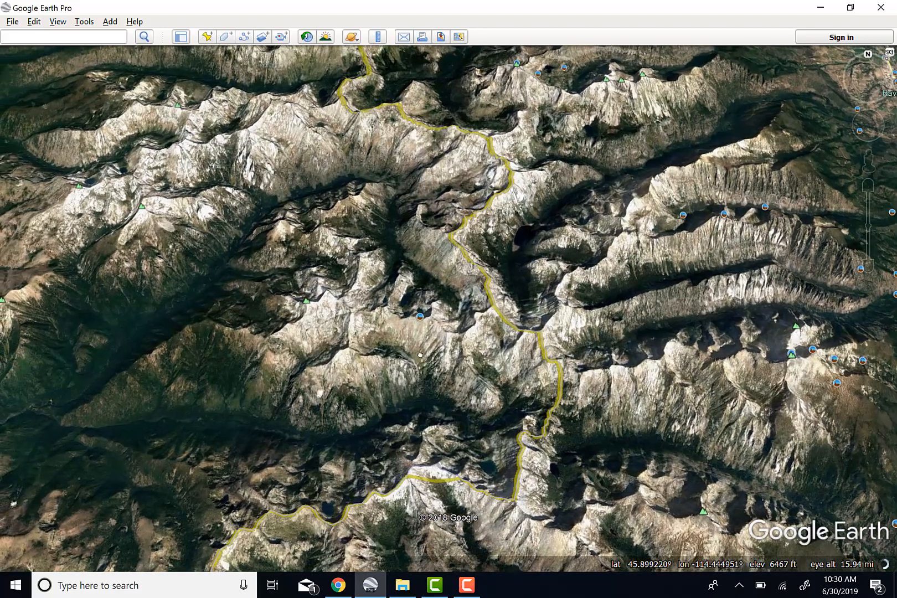
- Check the onXmaps topo map around Blodgett Creek, and return to Google Earth to view the slopes west of the boundary
{"action": "left_click", "coordinate": [338, 585]}
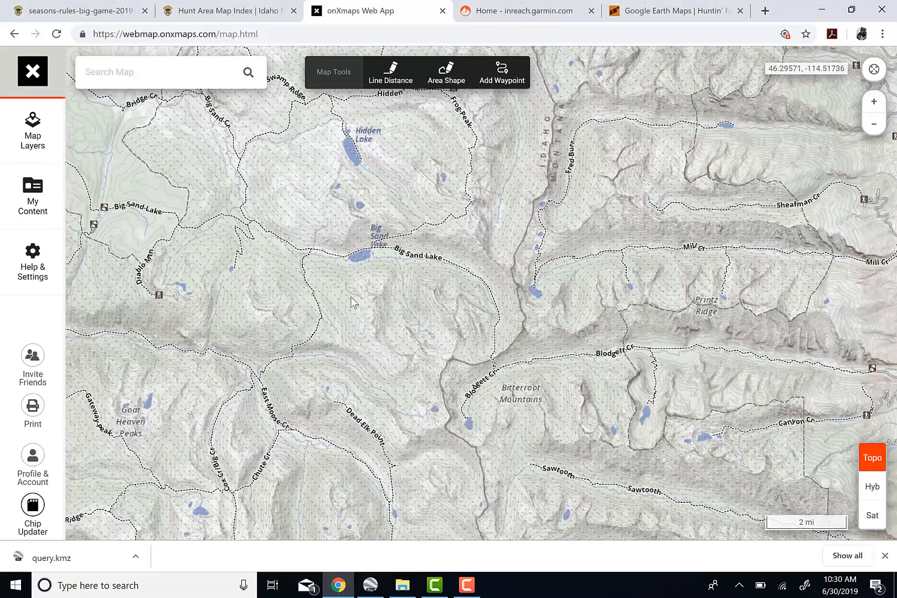
{"action": "left_click_drag", "start_coordinate": [333, 358], "coordinate": [267, 276]}
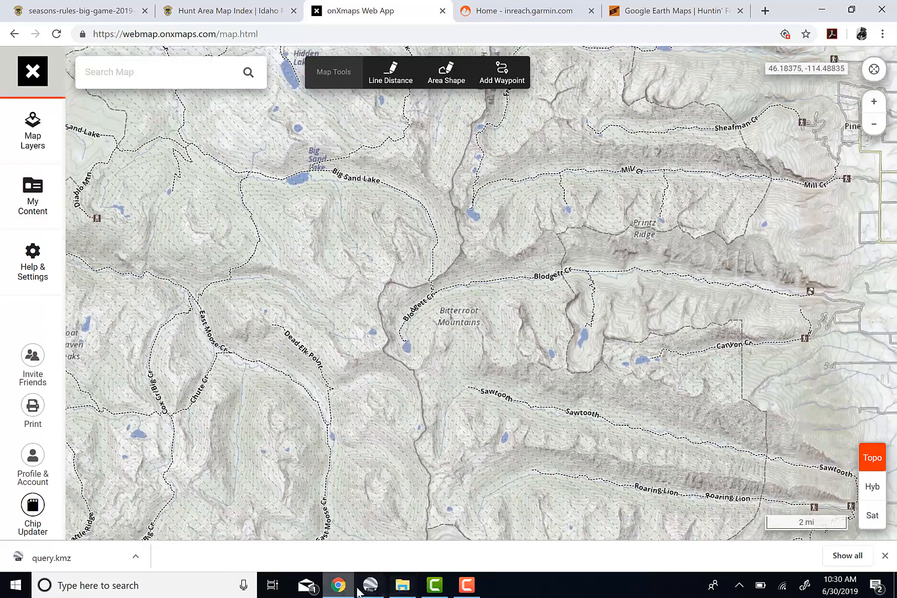
{"action": "left_click", "coordinate": [370, 585]}
{"action": "scroll", "coordinate": [422, 384], "scroll_direction": "up", "scroll_amount": 2}
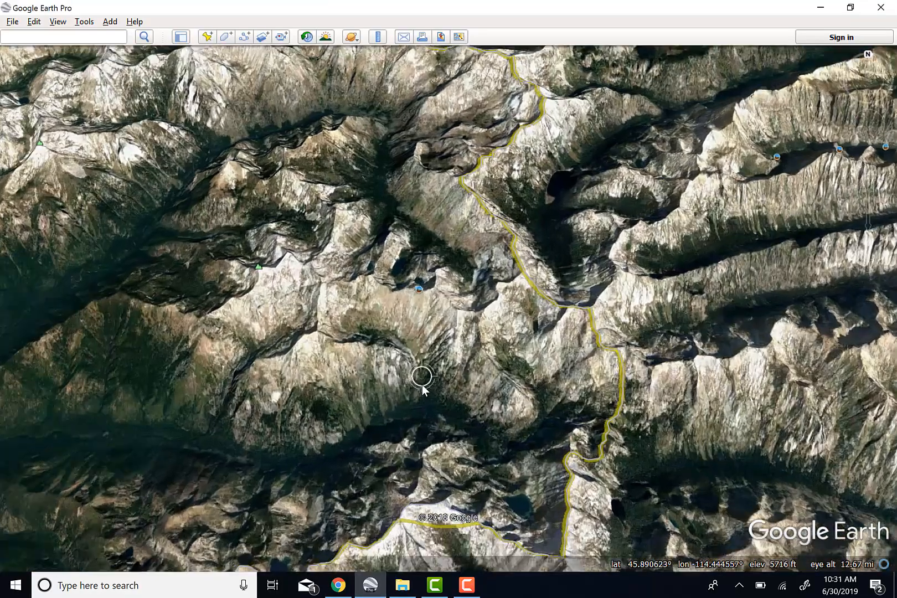
{"action": "scroll", "coordinate": [530, 331], "scroll_direction": "up", "scroll_amount": 2}
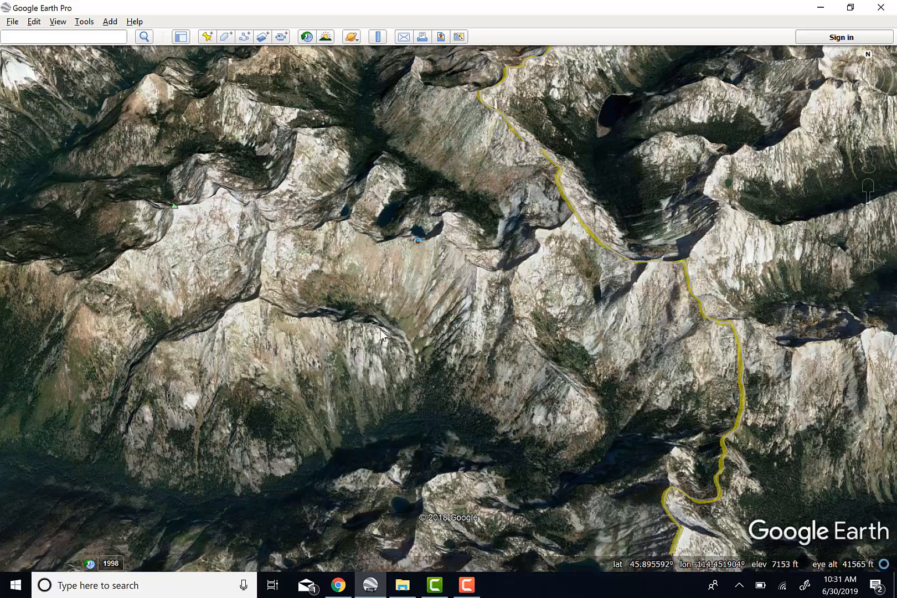
{"action": "left_click_drag", "start_coordinate": [219, 317], "coordinate": [319, 297]}
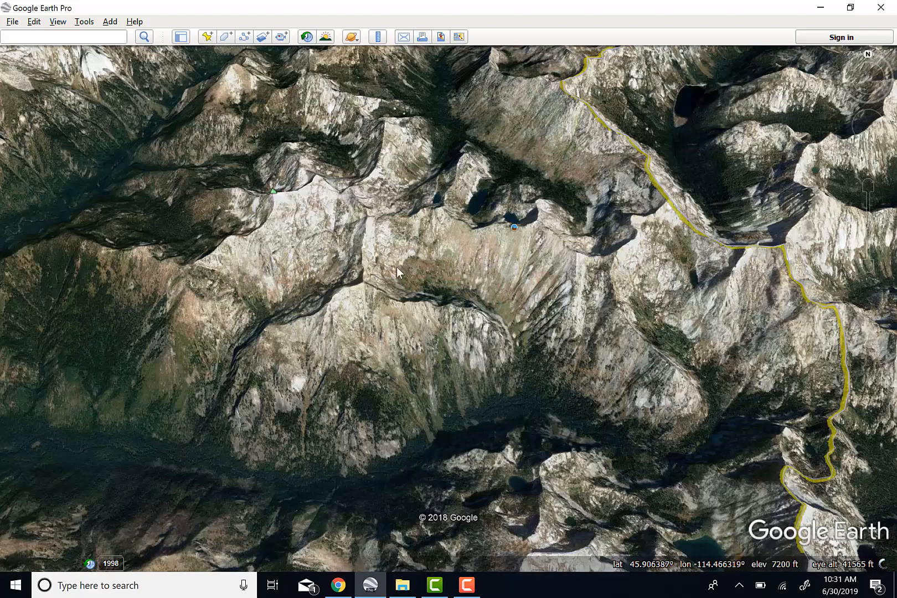
- Inspect the steep faces, ridge forks and timbered pockets below White Cap Lakes up close
{"action": "scroll", "coordinate": [285, 282], "scroll_direction": "up", "scroll_amount": 3}
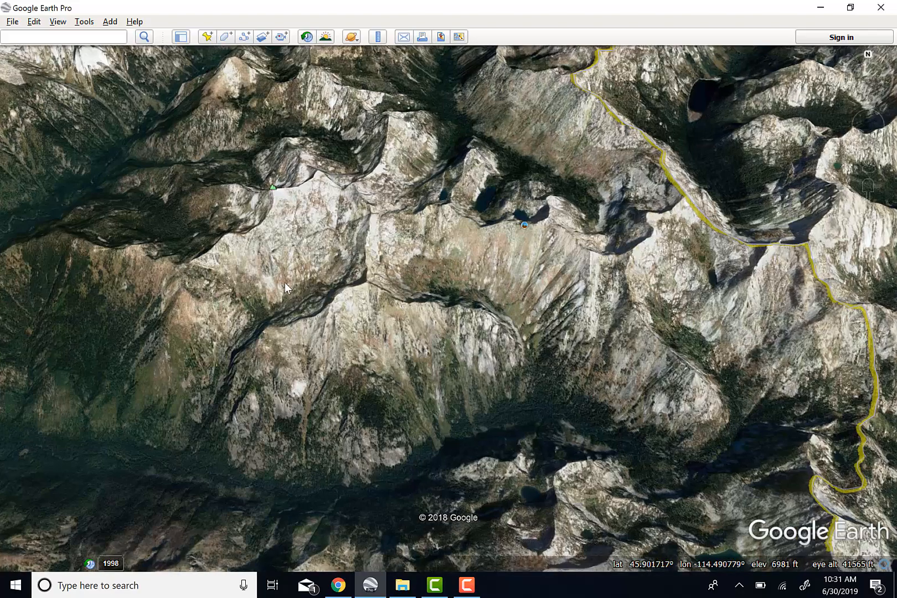
{"action": "scroll", "coordinate": [284, 282], "scroll_direction": "up", "scroll_amount": 3}
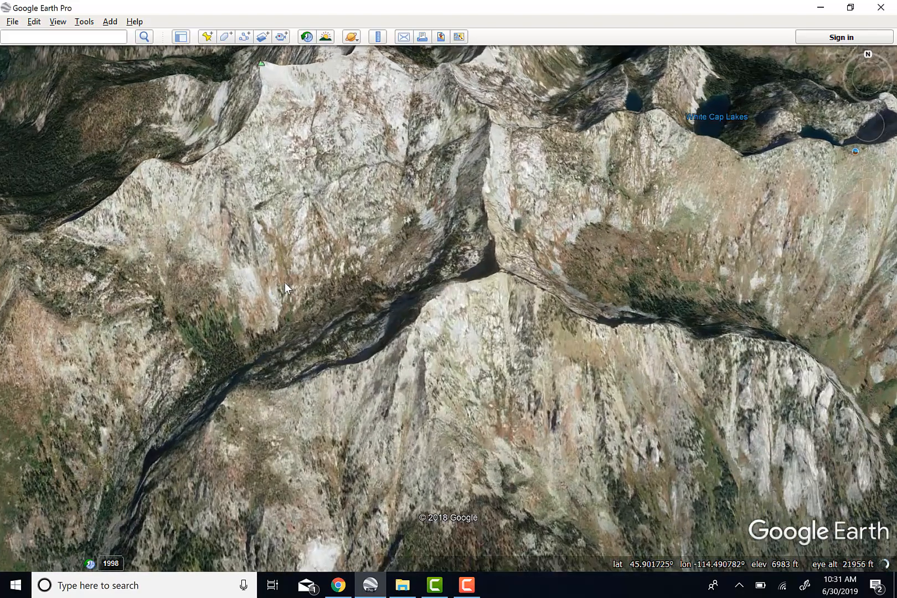
{"action": "scroll", "coordinate": [284, 282], "scroll_direction": "down", "scroll_amount": 1}
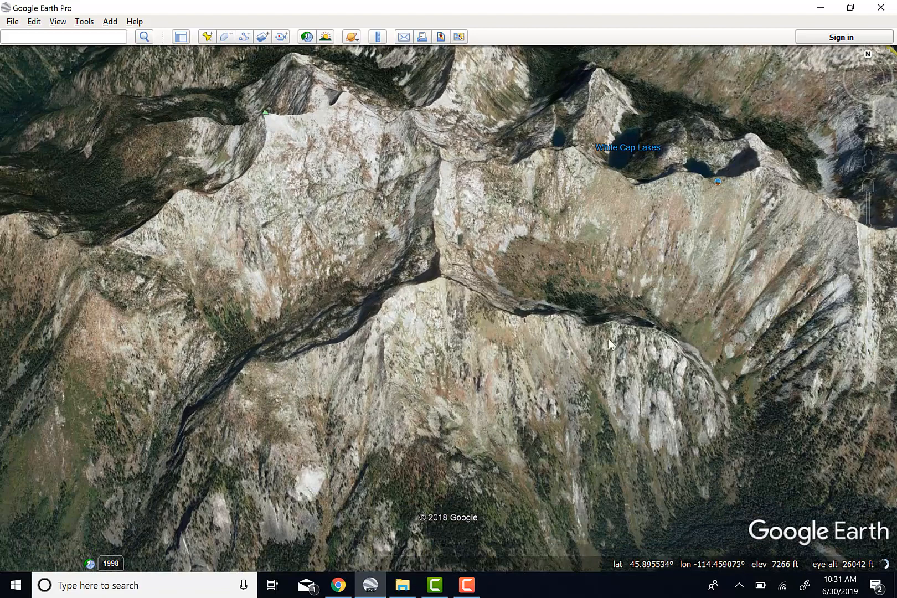
{"action": "left_click_drag", "start_coordinate": [608, 340], "coordinate": [516, 342]}
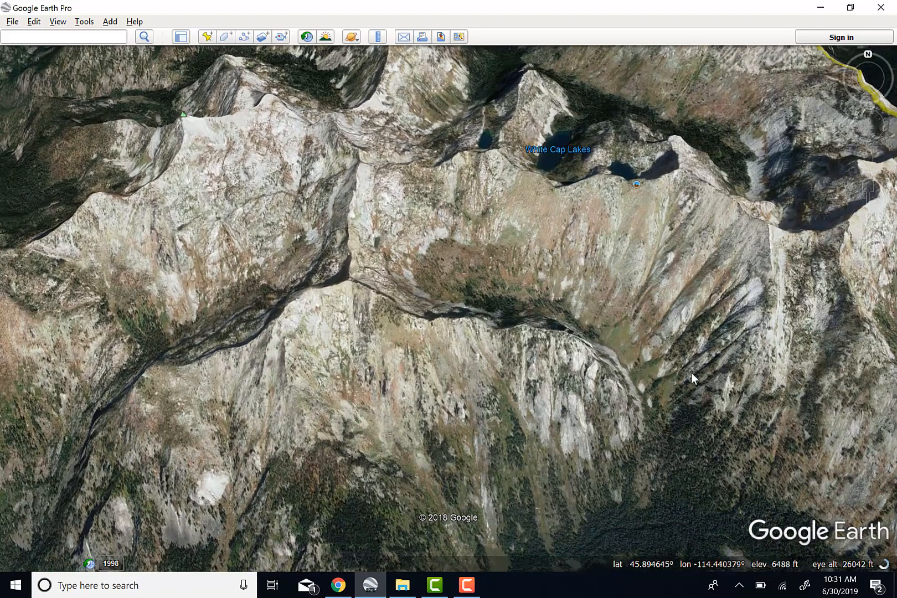
{"action": "left_click_drag", "start_coordinate": [691, 372], "coordinate": [572, 355]}
{"action": "left_click_drag", "start_coordinate": [657, 379], "coordinate": [581, 373]}
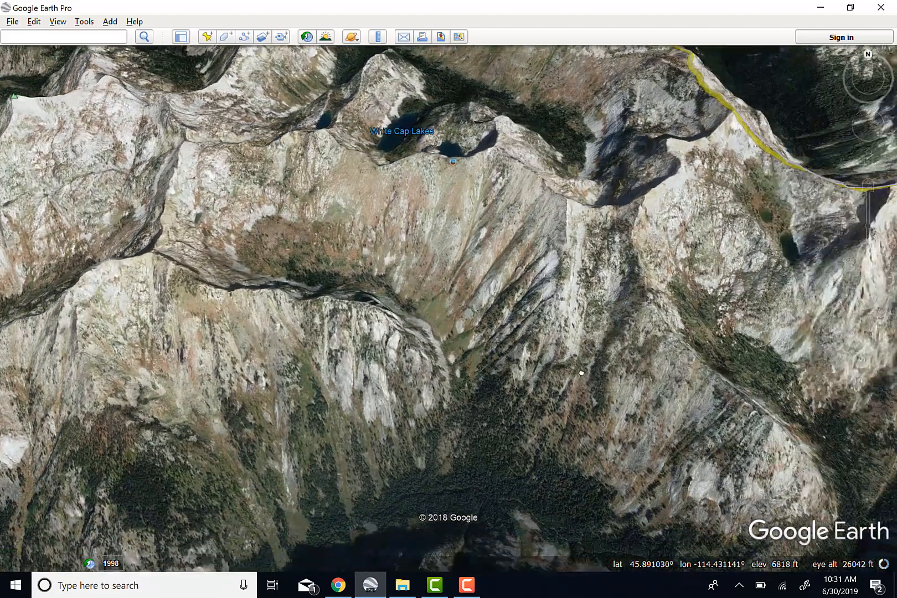
{"action": "scroll", "coordinate": [579, 372], "scroll_direction": "down", "scroll_amount": 2}
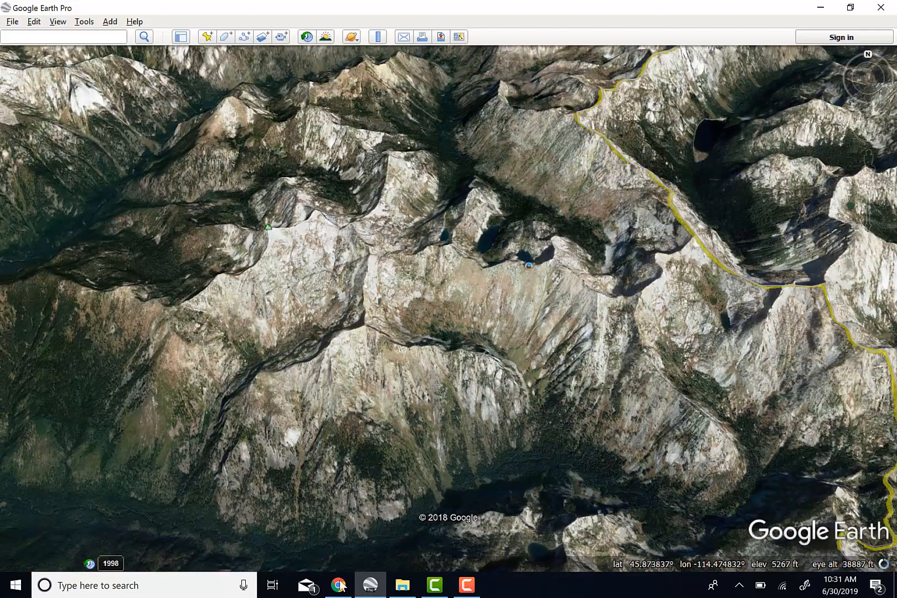
- Switch to onXmaps and follow the Bitterroot divide south past Lake Como to the wilderness southwest of Darby
{"action": "left_click", "coordinate": [339, 585]}
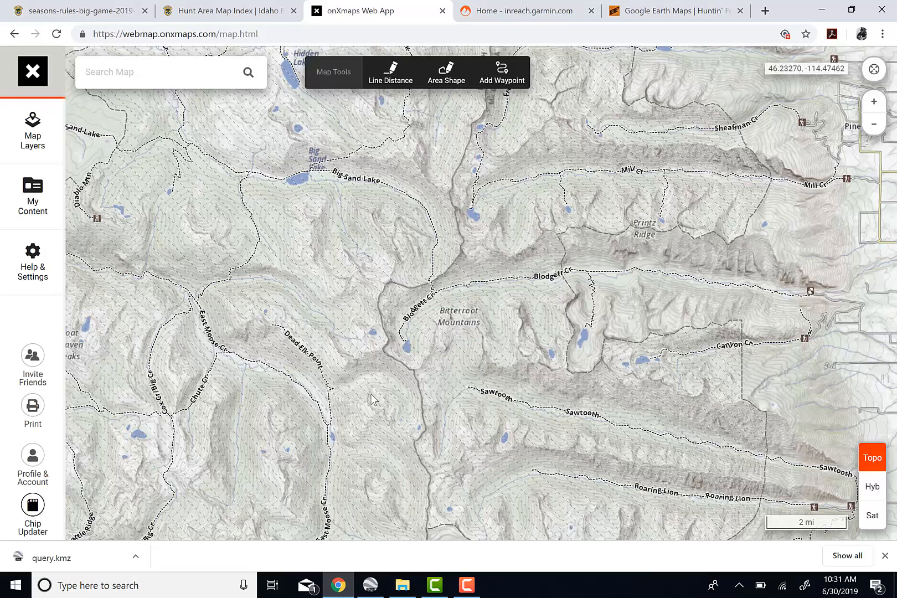
{"action": "scroll", "coordinate": [373, 399], "scroll_direction": "down", "scroll_amount": 2}
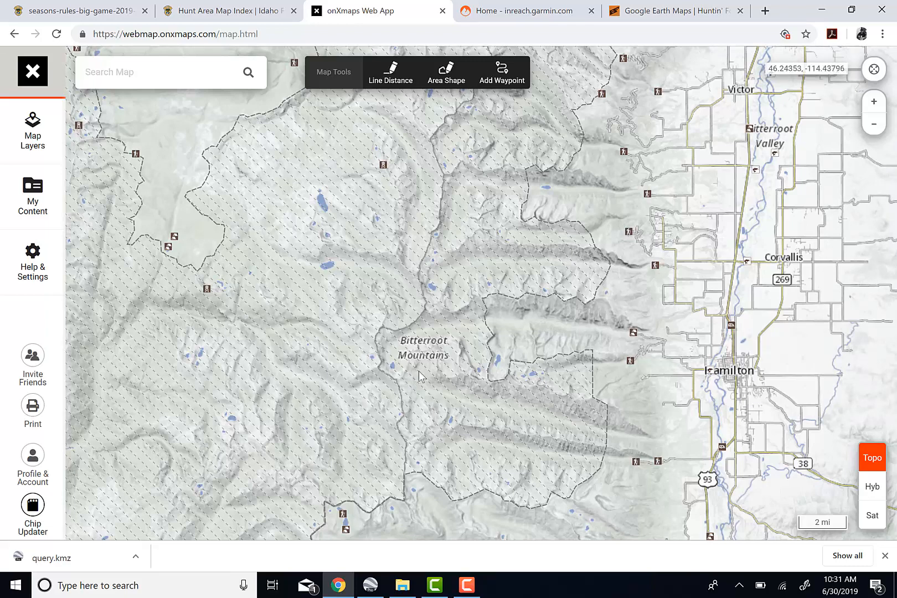
{"action": "left_click_drag", "start_coordinate": [418, 381], "coordinate": [565, 207]}
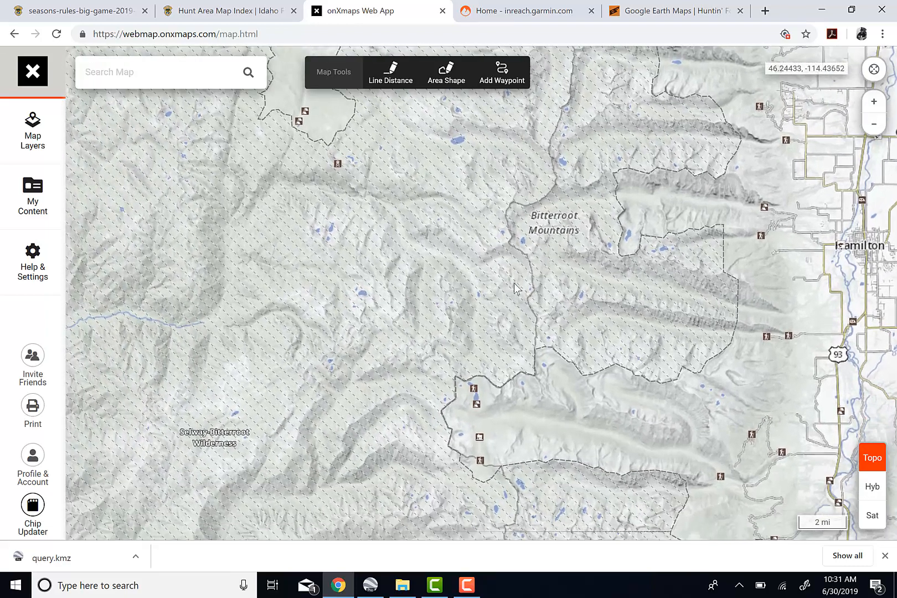
{"action": "left_click_drag", "start_coordinate": [469, 317], "coordinate": [515, 186]}
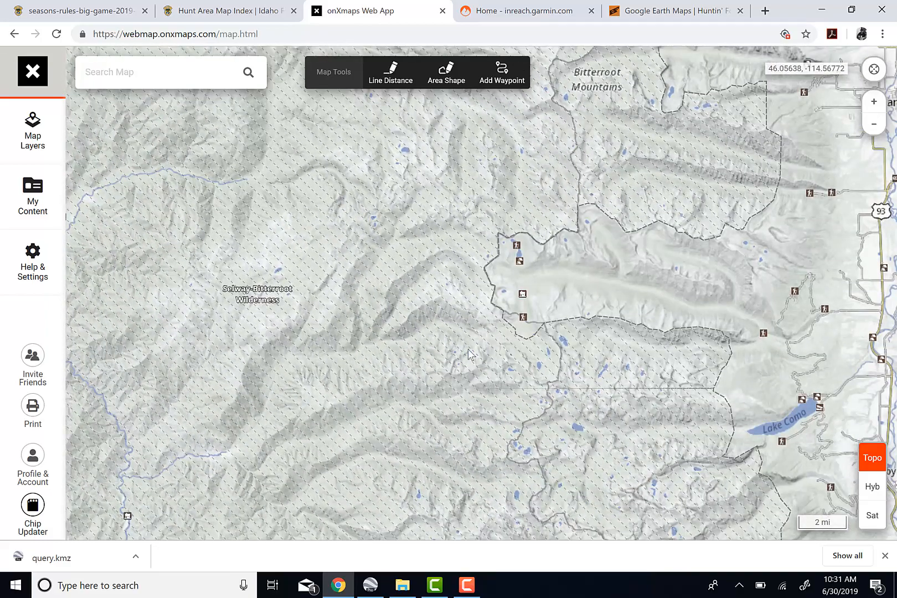
{"action": "left_click_drag", "start_coordinate": [447, 380], "coordinate": [495, 284]}
{"action": "left_click_drag", "start_coordinate": [555, 463], "coordinate": [492, 316]}
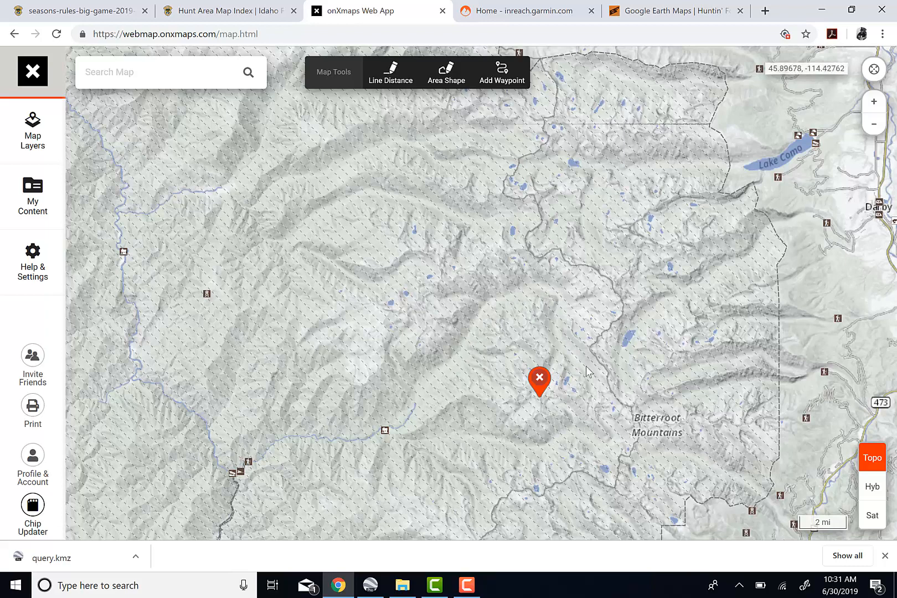
- Switch to Google Earth and inspect the saddle where the faint trail meets the yellow boundary along the Bitterroot divide
{"action": "left_click", "coordinate": [368, 586]}
{"action": "scroll", "coordinate": [464, 353], "scroll_direction": "up", "scroll_amount": 3}
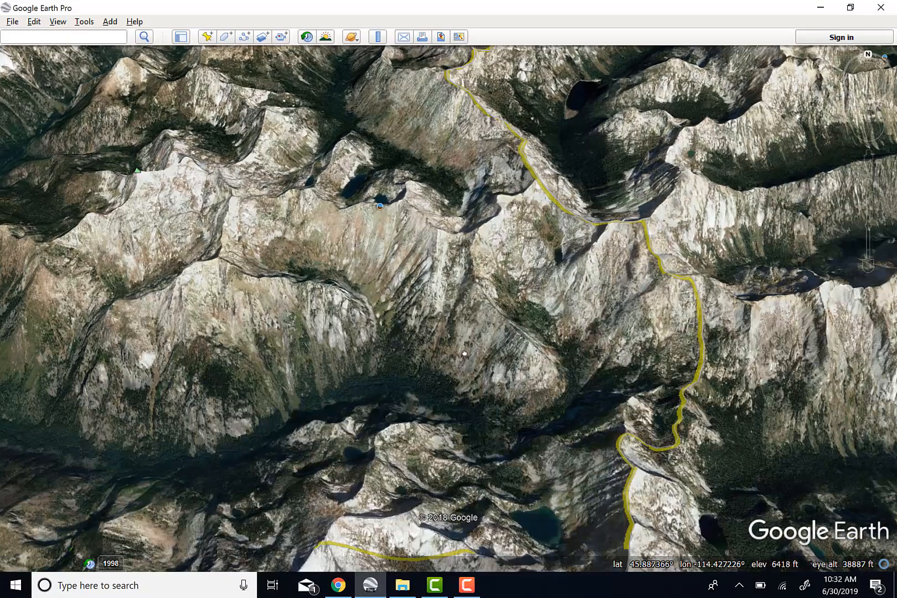
{"action": "left_click_drag", "start_coordinate": [464, 353], "coordinate": [415, 335]}
{"action": "left_click_drag", "start_coordinate": [718, 445], "coordinate": [625, 412]}
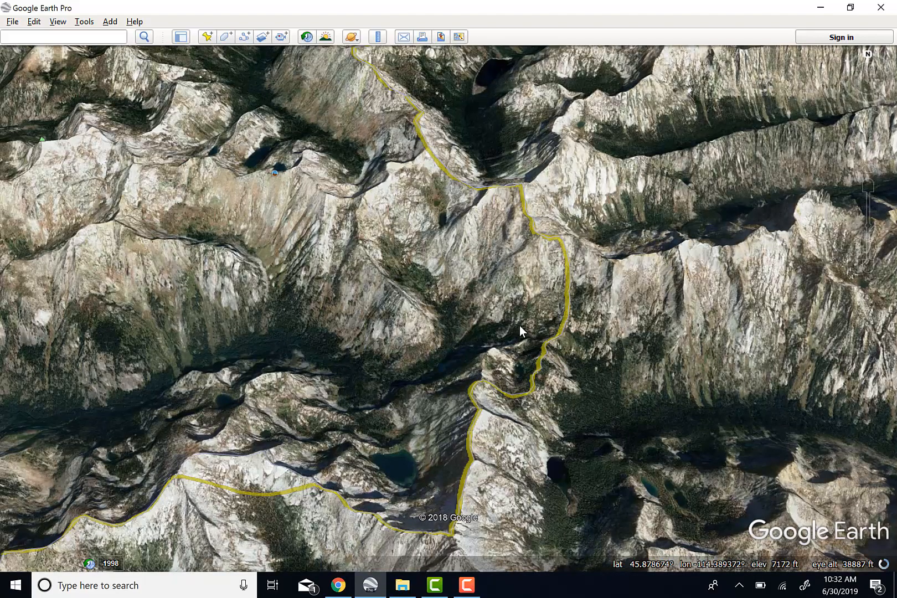
{"action": "scroll", "coordinate": [551, 336], "scroll_direction": "up", "scroll_amount": 3}
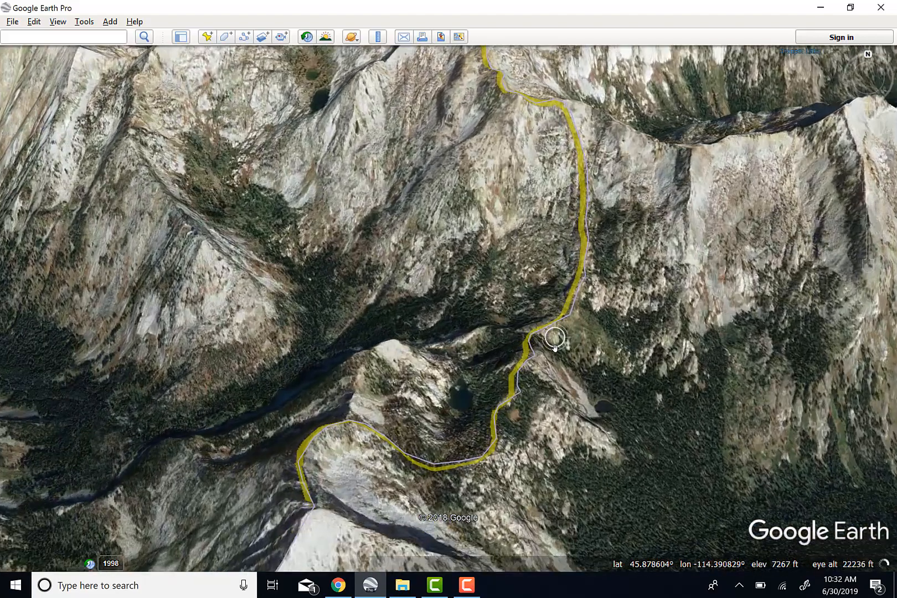
{"action": "scroll", "coordinate": [555, 347], "scroll_direction": "up", "scroll_amount": 3}
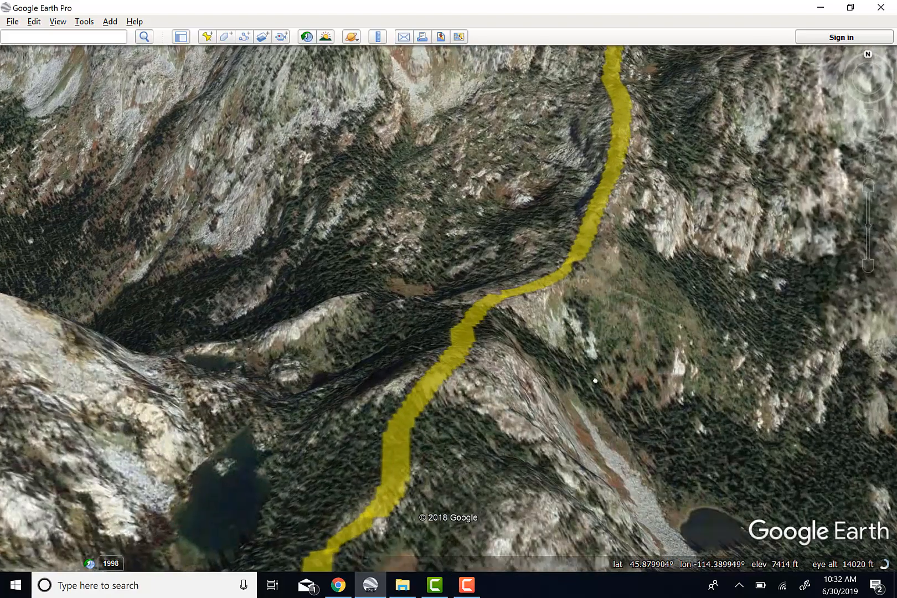
{"action": "left_click_drag", "start_coordinate": [595, 381], "coordinate": [624, 431]}
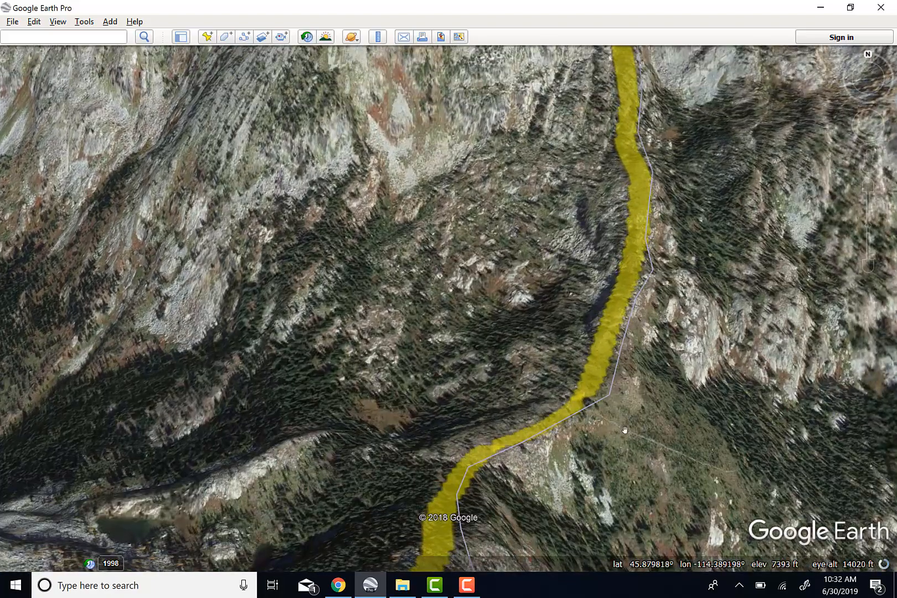
- Show the sidebar, rename the All Hunt Areas layer as Selway Elk Zone, and toggle its visibility off and back on
{"action": "left_click", "coordinate": [86, 25]}
{"action": "mouse_move", "coordinate": [59, 22]}
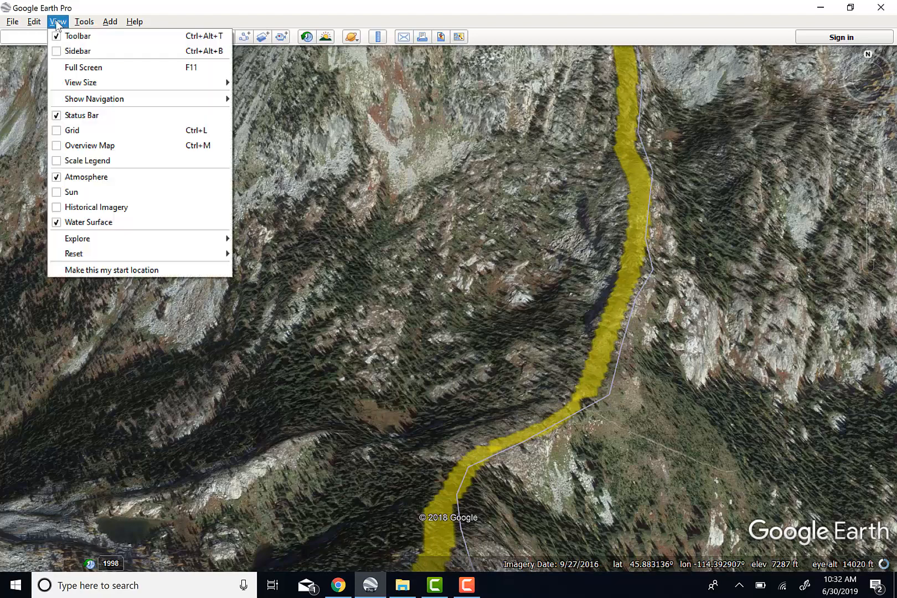
{"action": "left_click", "coordinate": [57, 51]}
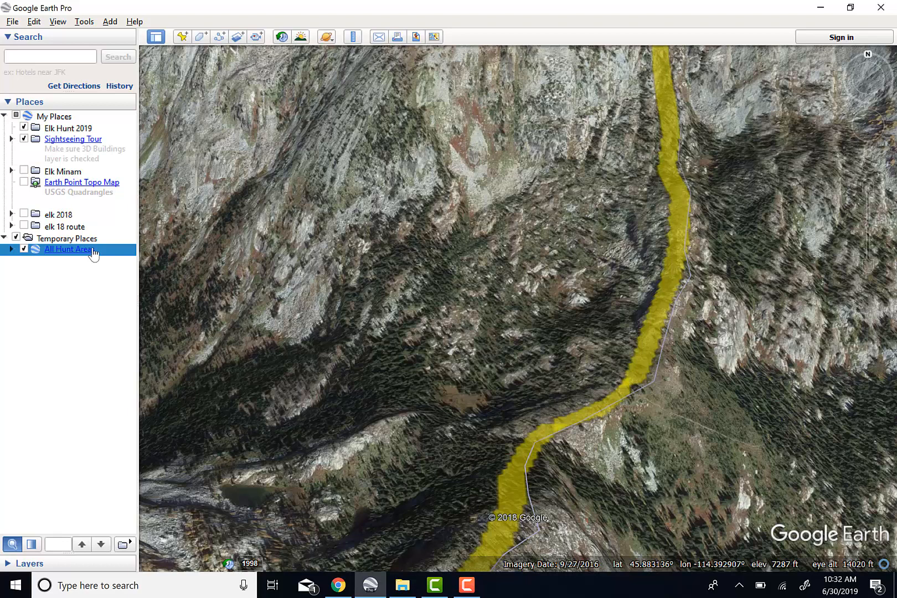
{"action": "right_click", "coordinate": [93, 251]}
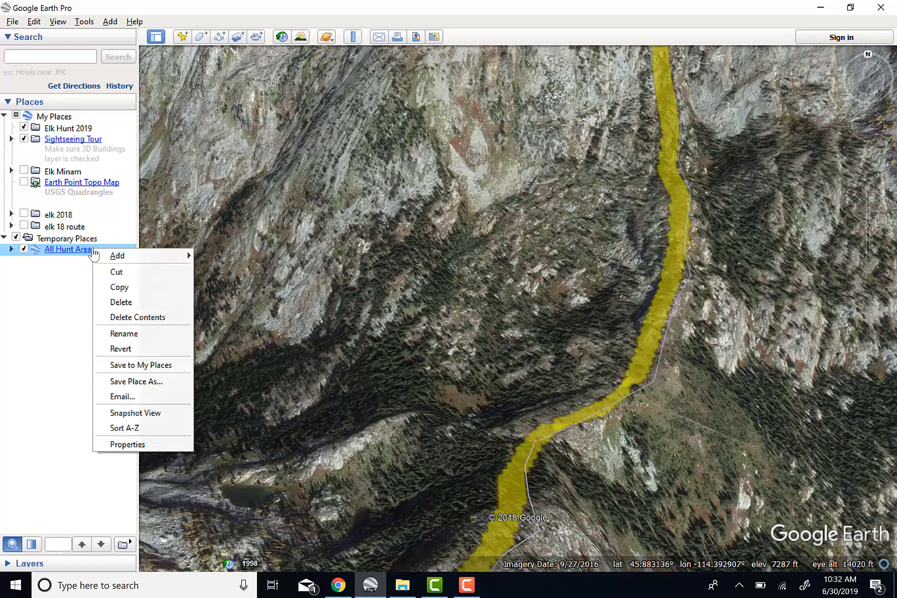
{"action": "left_click", "coordinate": [124, 334]}
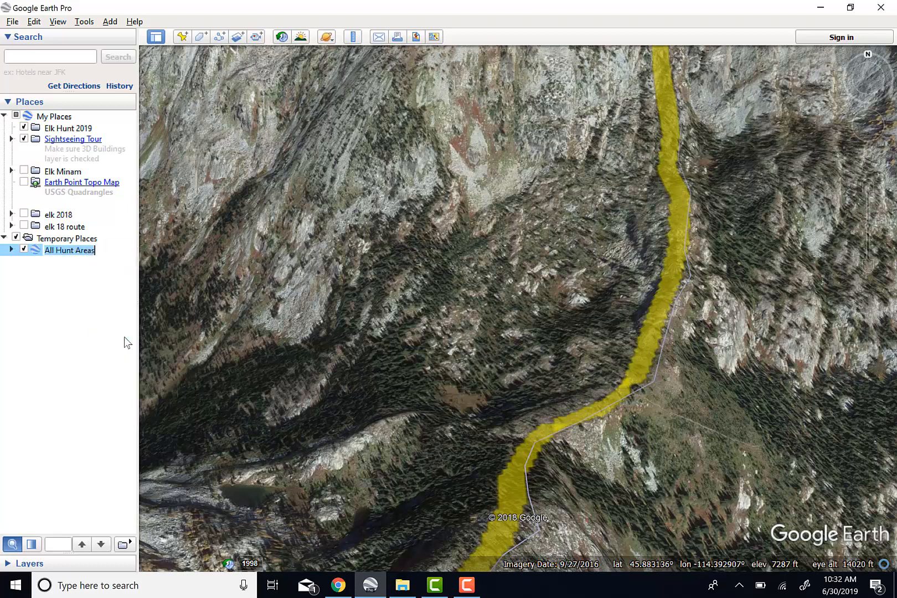
{"action": "type", "text": "Selw"}
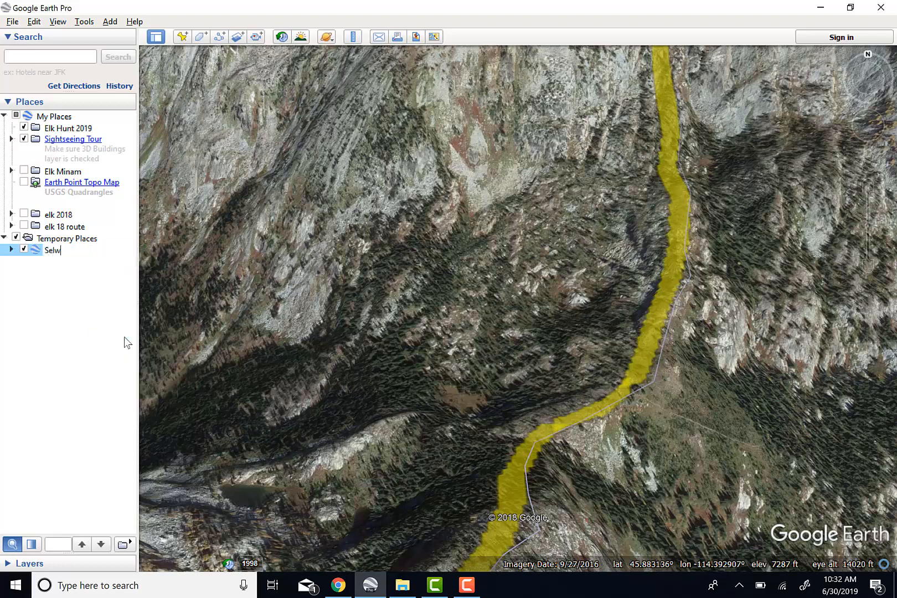
{"action": "type", "text": "ay Elk Zone"}
{"action": "key", "text": "Return"}
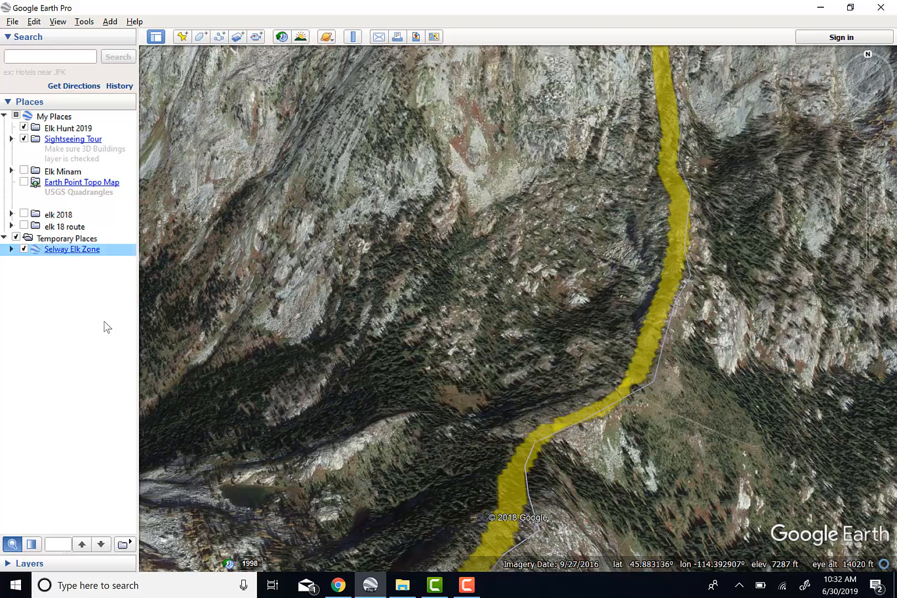
{"action": "left_click", "coordinate": [23, 250]}
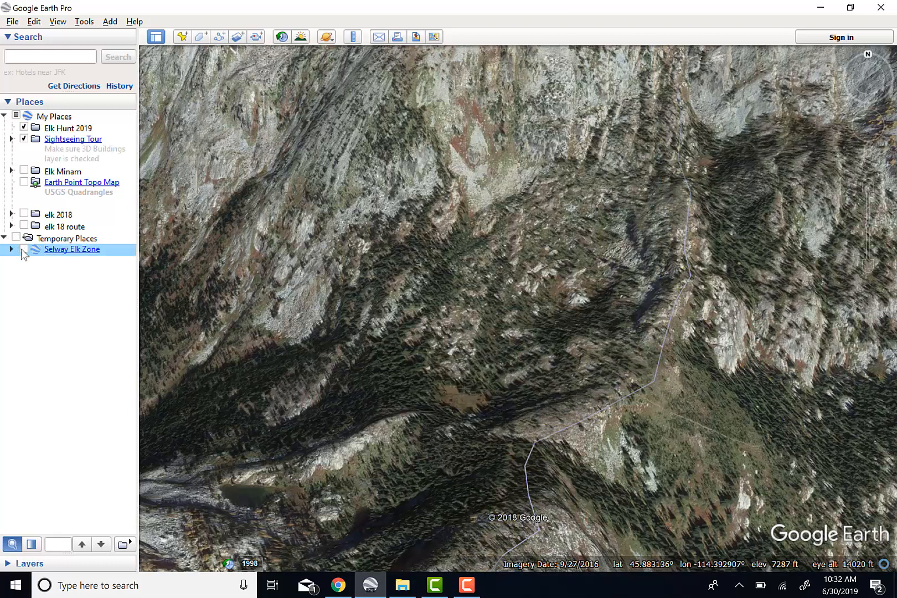
{"action": "left_click", "coordinate": [24, 250]}
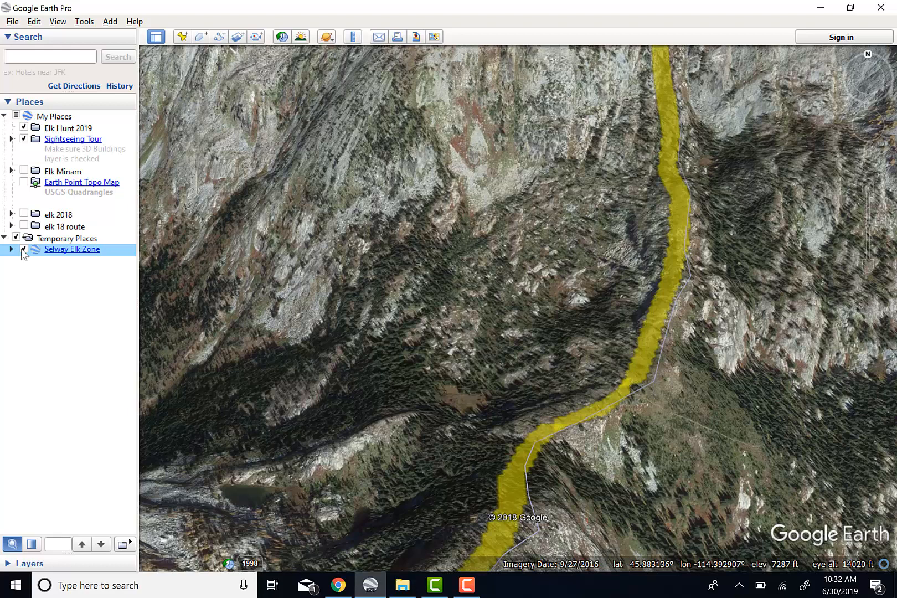
- Delete the existing Elk Hunt 2019 folder from My Places and confirm the deletion
{"action": "left_click", "coordinate": [68, 130]}
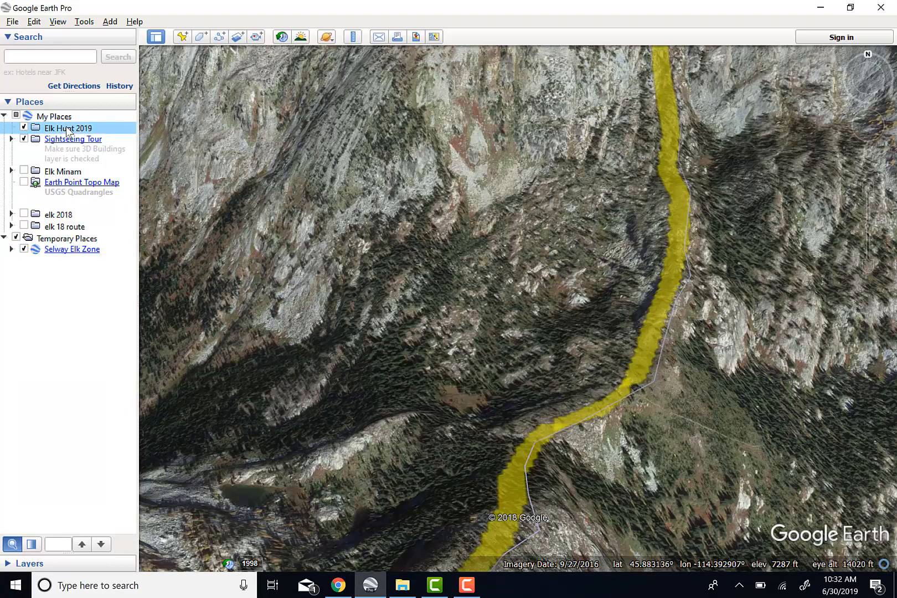
{"action": "right_click", "coordinate": [67, 131]}
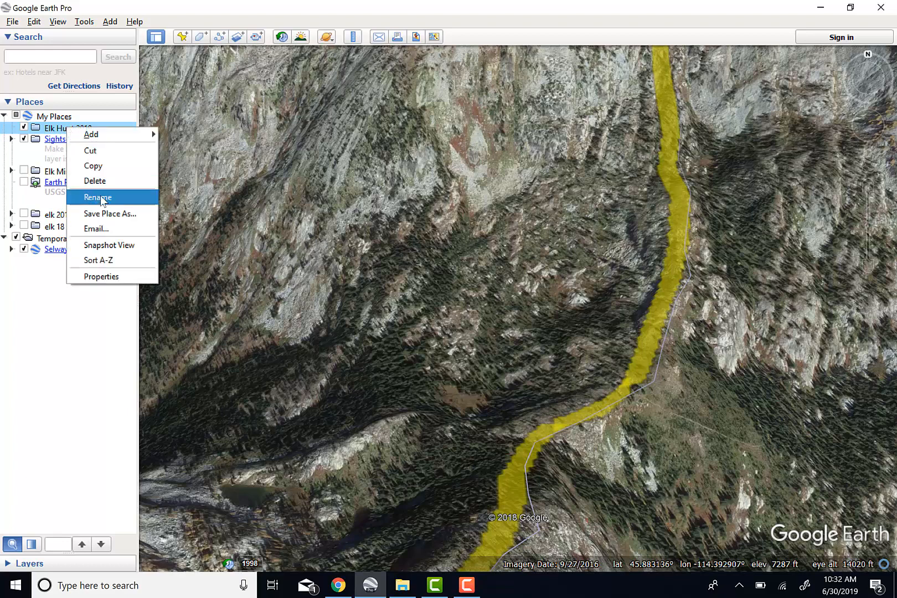
{"action": "left_click", "coordinate": [98, 182]}
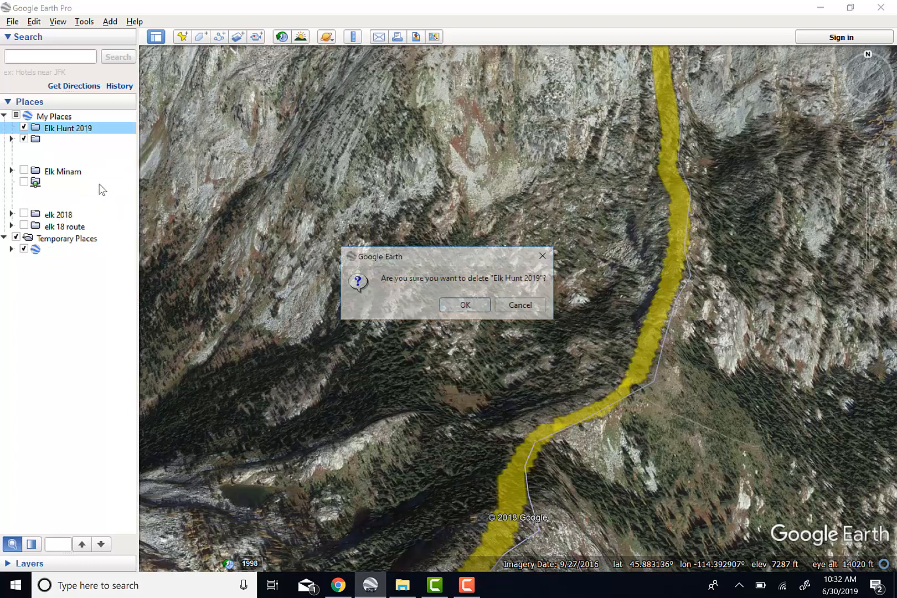
{"action": "left_click", "coordinate": [463, 305]}
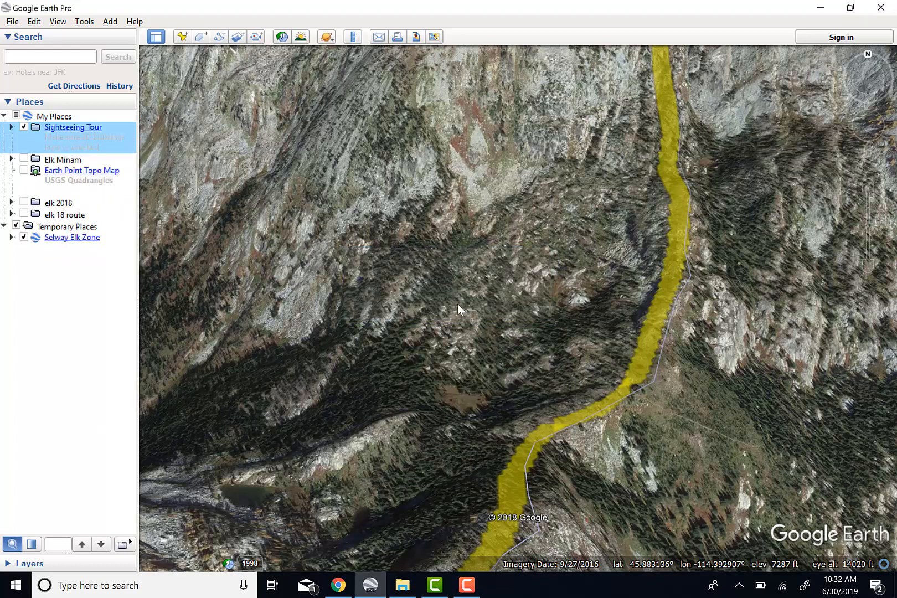
- Create a new folder named Elk Hunt 2019
{"action": "left_click", "coordinate": [112, 22]}
{"action": "left_click", "coordinate": [121, 36]}
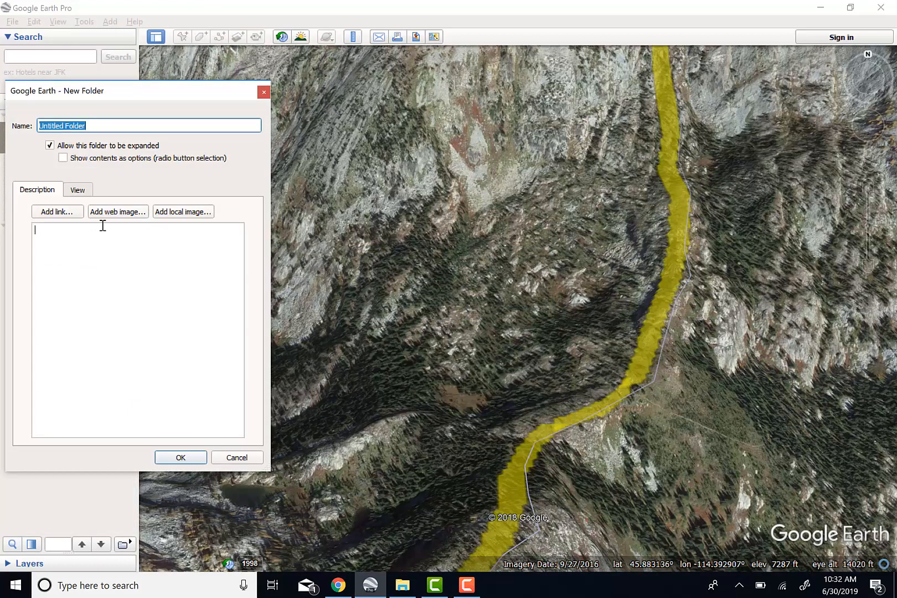
{"action": "type", "text": "Elk Hunt 2019"}
{"action": "left_click", "coordinate": [188, 459]}
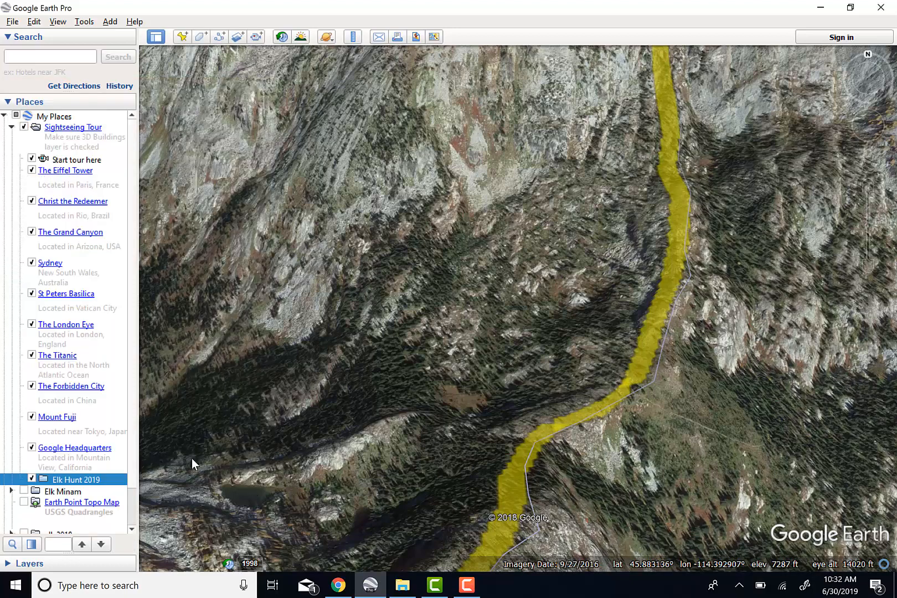
- Move the Elk Hunt 2019 folder out of Sightseeing Tour to the start of My Places, and collapse Sightseeing Tour
{"action": "left_click", "coordinate": [12, 127]}
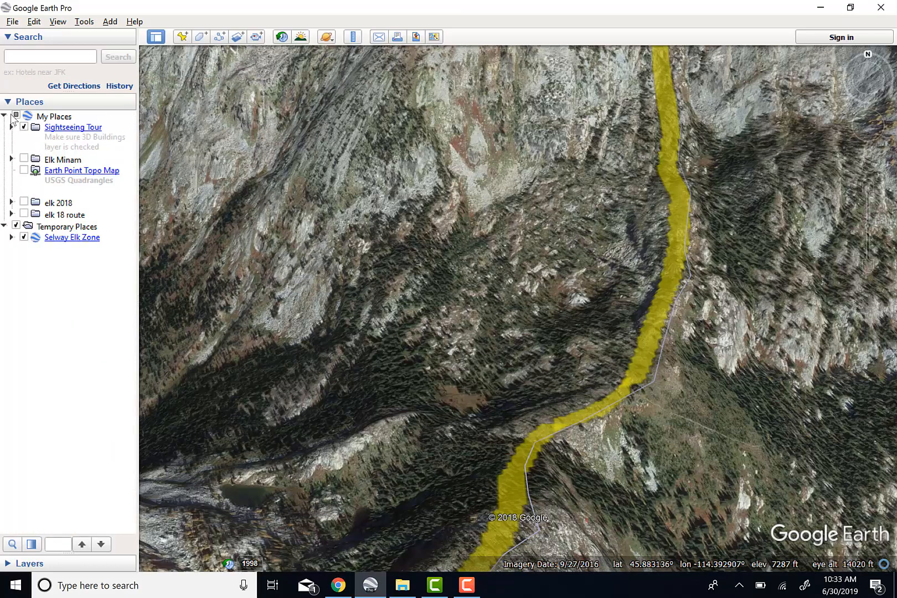
{"action": "left_click", "coordinate": [12, 128]}
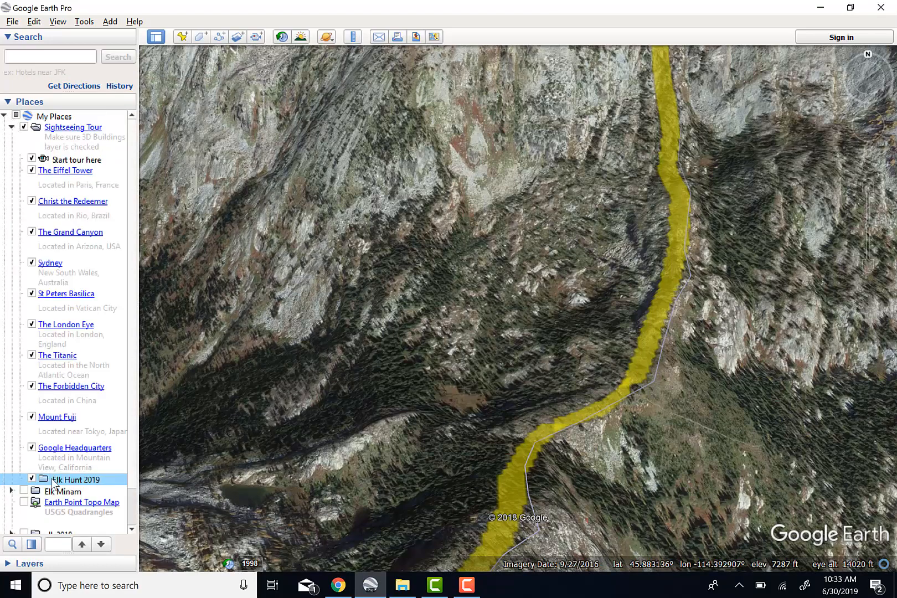
{"action": "left_click_drag", "start_coordinate": [54, 480], "coordinate": [18, 119]}
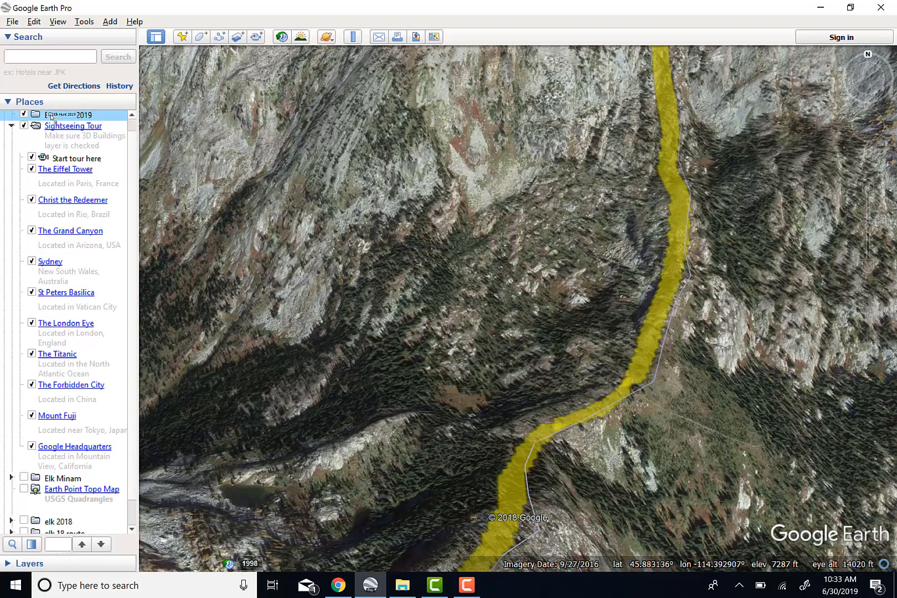
{"action": "left_click", "coordinate": [11, 127]}
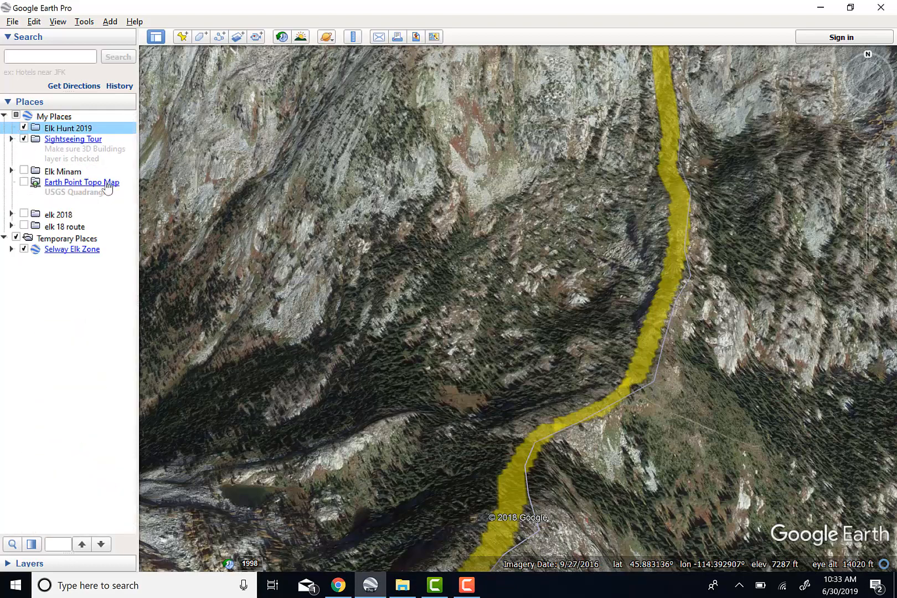
- Delete the Sightseeing Tour folder and the Earth Point Topo Map from My Places
{"action": "left_click", "coordinate": [37, 143]}
{"action": "right_click", "coordinate": [37, 145]}
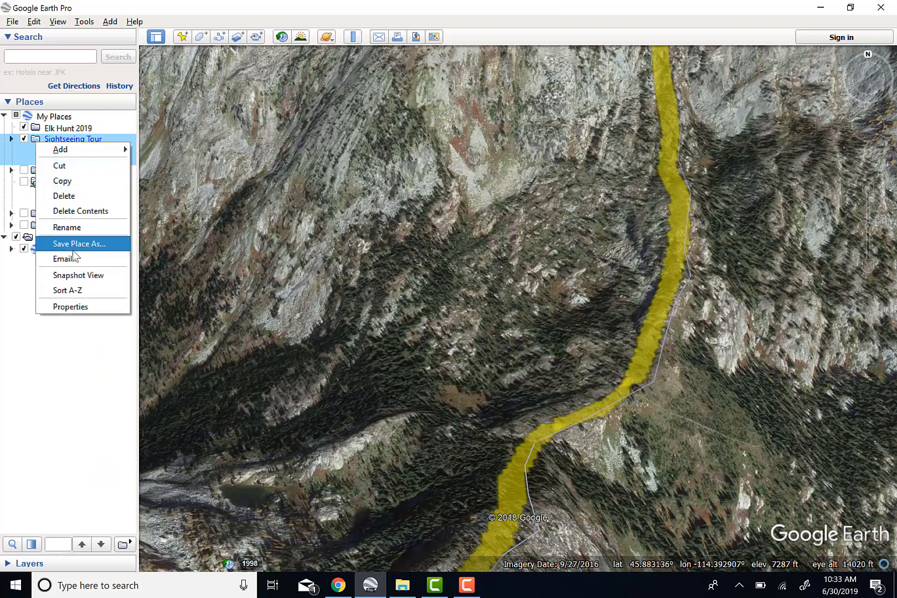
{"action": "left_click", "coordinate": [77, 197]}
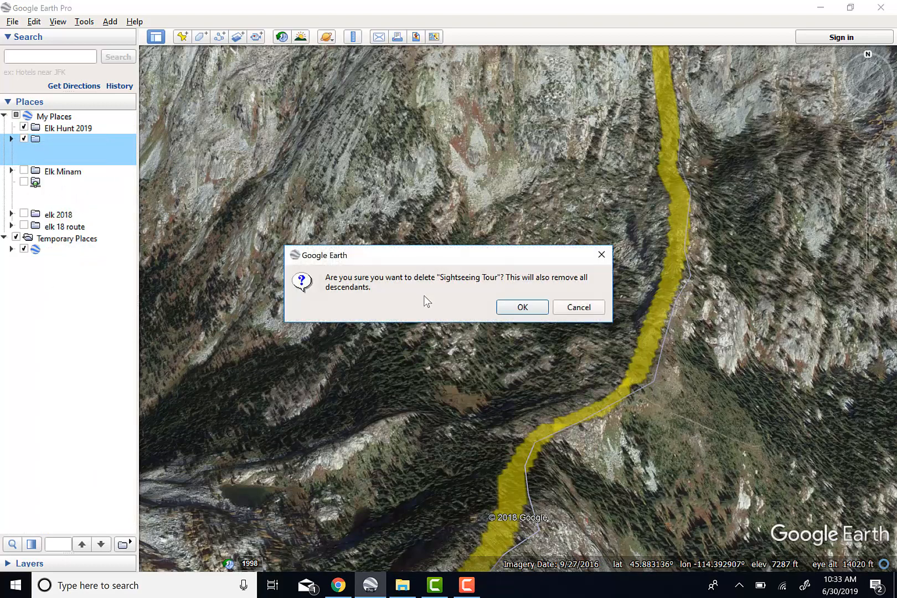
{"action": "left_click", "coordinate": [521, 307]}
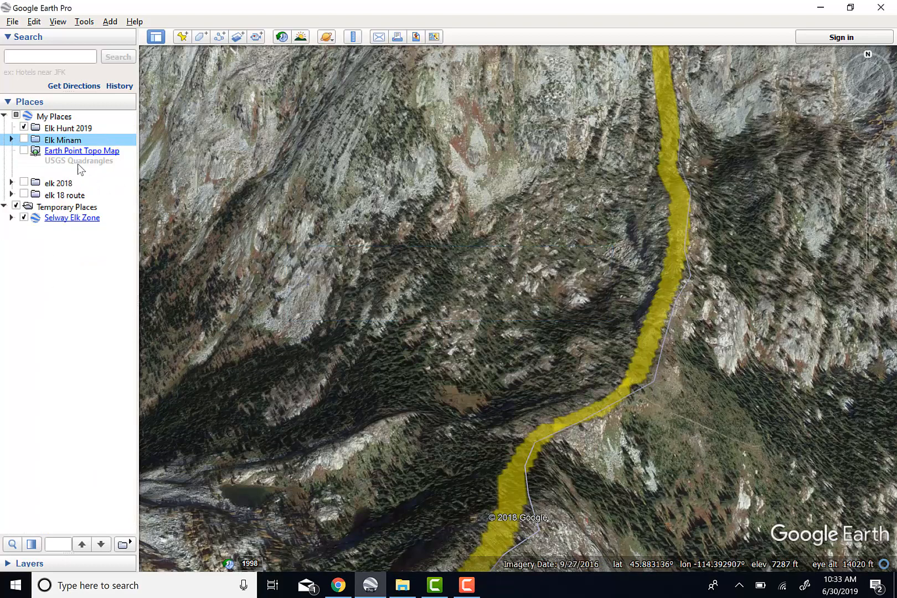
{"action": "right_click", "coordinate": [63, 159]}
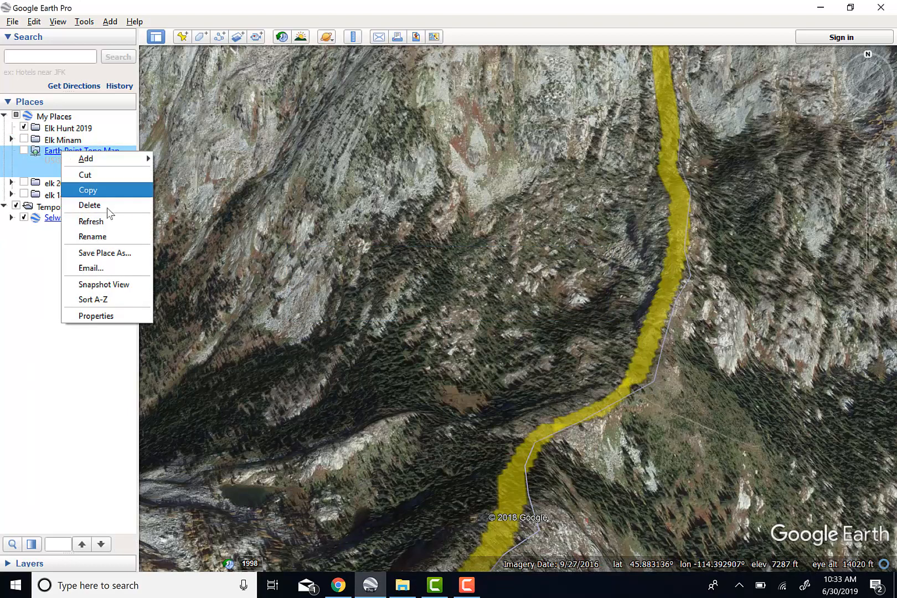
{"action": "left_click", "coordinate": [106, 203]}
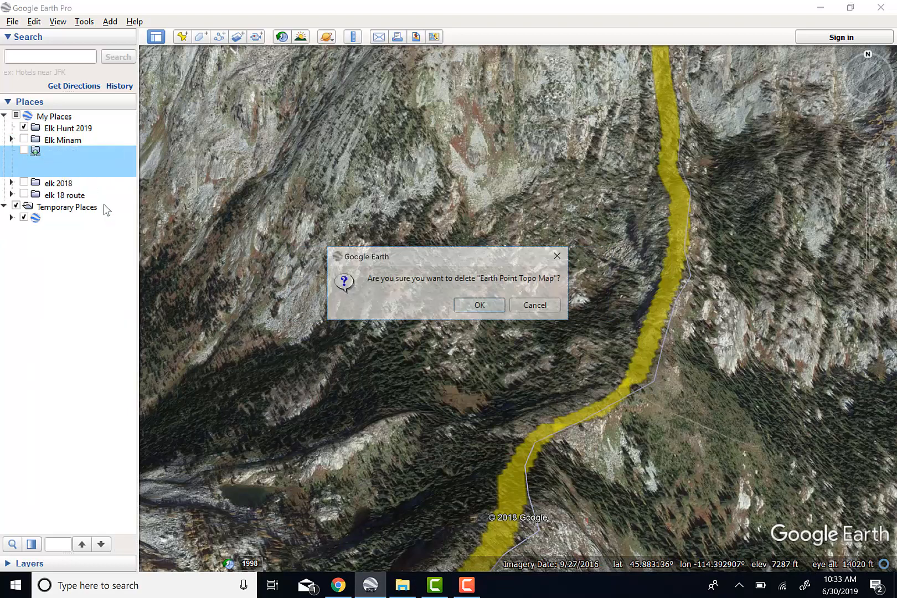
{"action": "left_click", "coordinate": [477, 309]}
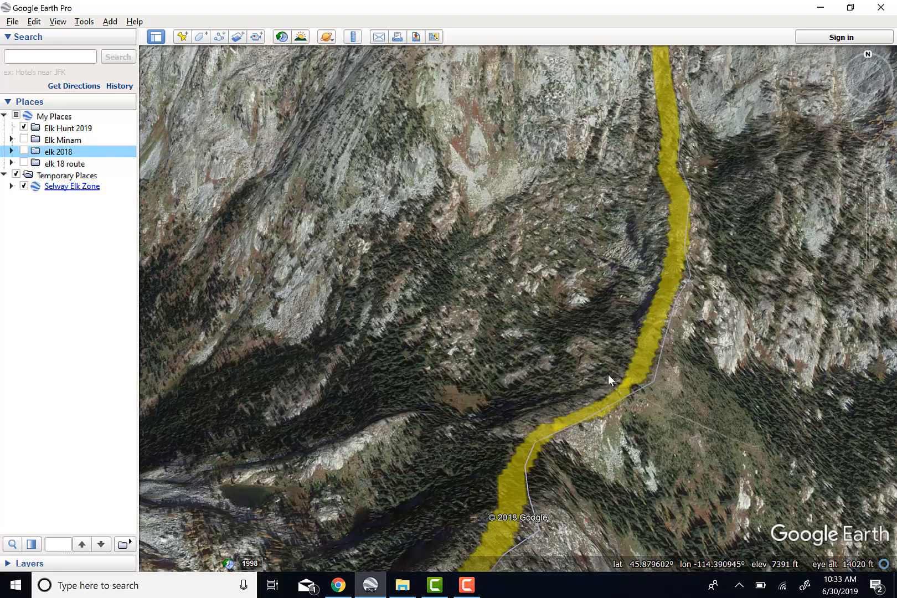
- Add a placemark named Trail Summit on the yellow boundary at the saddle, at about latitude 45.8801°, longitude -114.3903°
{"action": "left_click", "coordinate": [183, 38]}
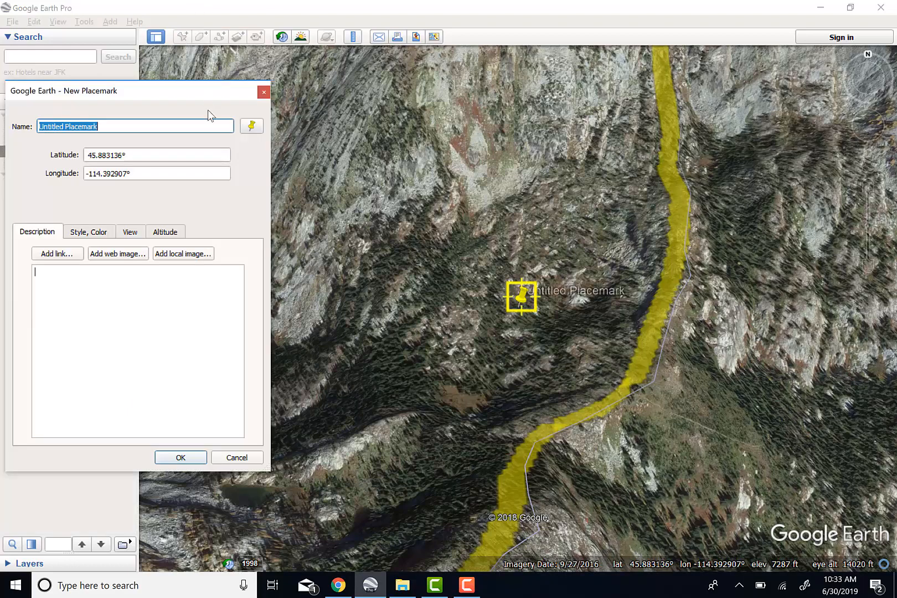
{"action": "left_click_drag", "start_coordinate": [524, 296], "coordinate": [627, 394]}
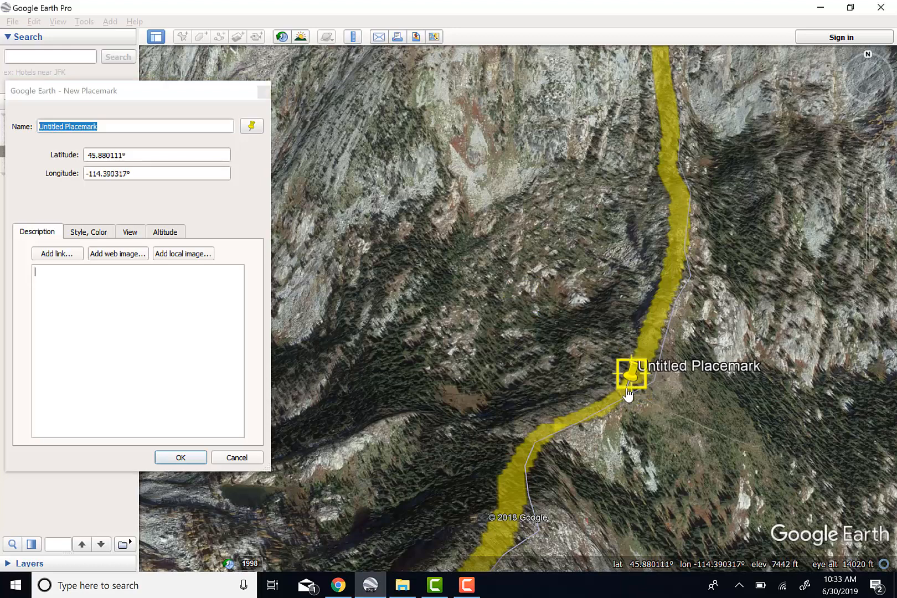
{"action": "left_click", "coordinate": [102, 127]}
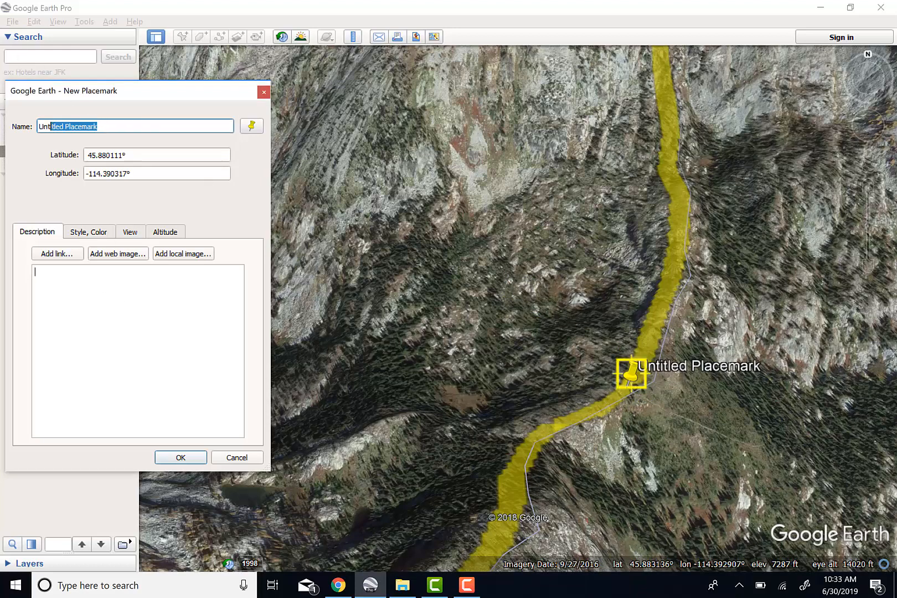
{"action": "type", "text": "Trail "}
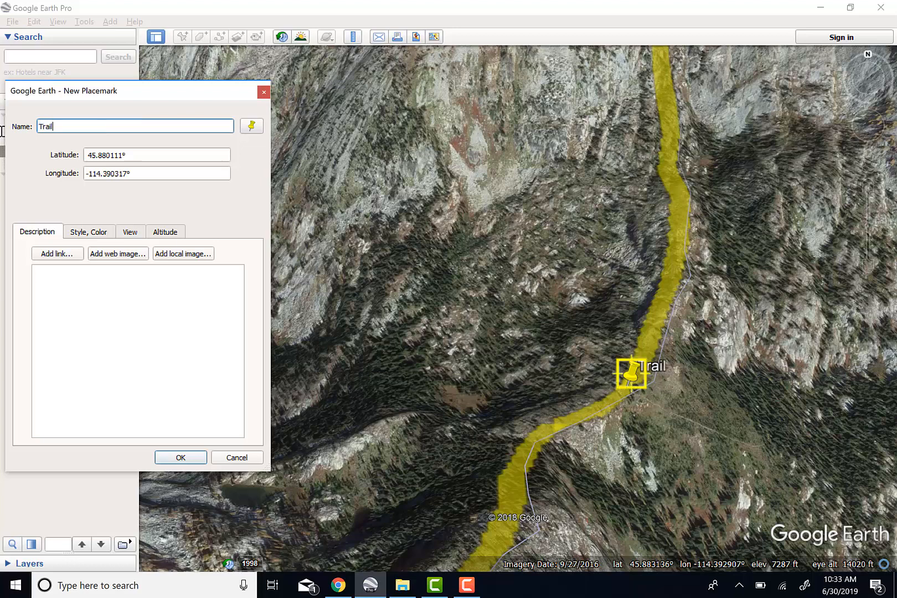
{"action": "type", "text": "Summit"}
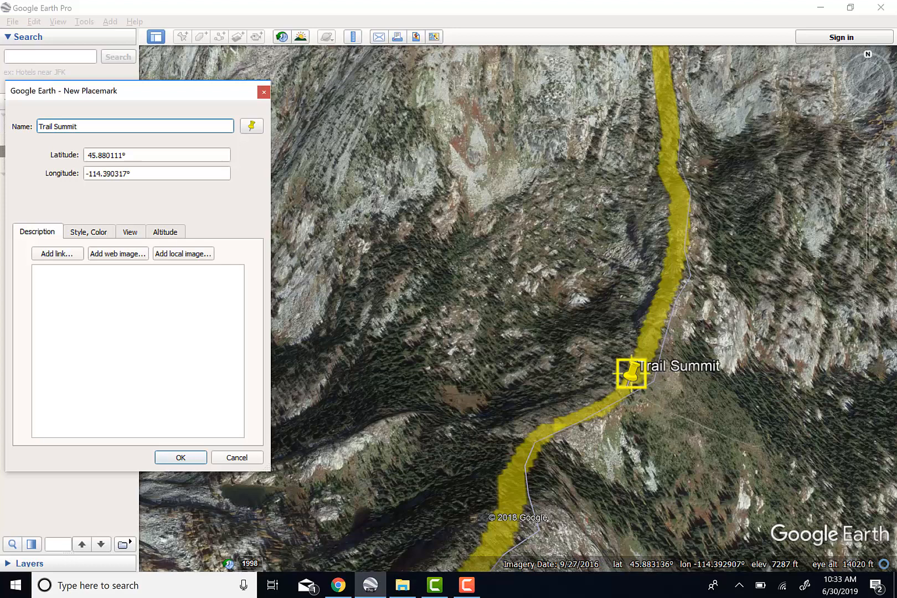
{"action": "left_click", "coordinate": [195, 459]}
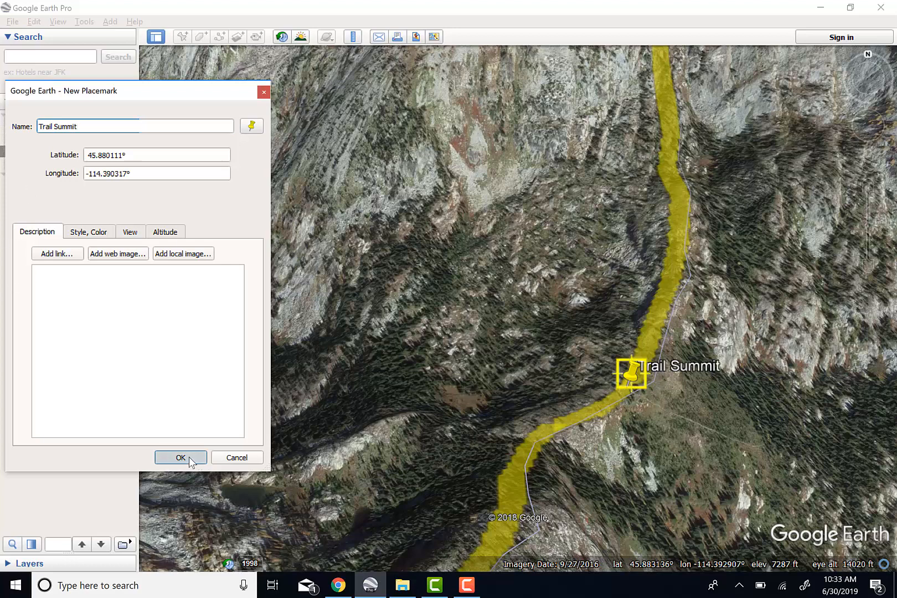
- Find the Trail Summit placemark in the elk 2018 folder and move it into Temporary Places
{"action": "left_click", "coordinate": [11, 151]}
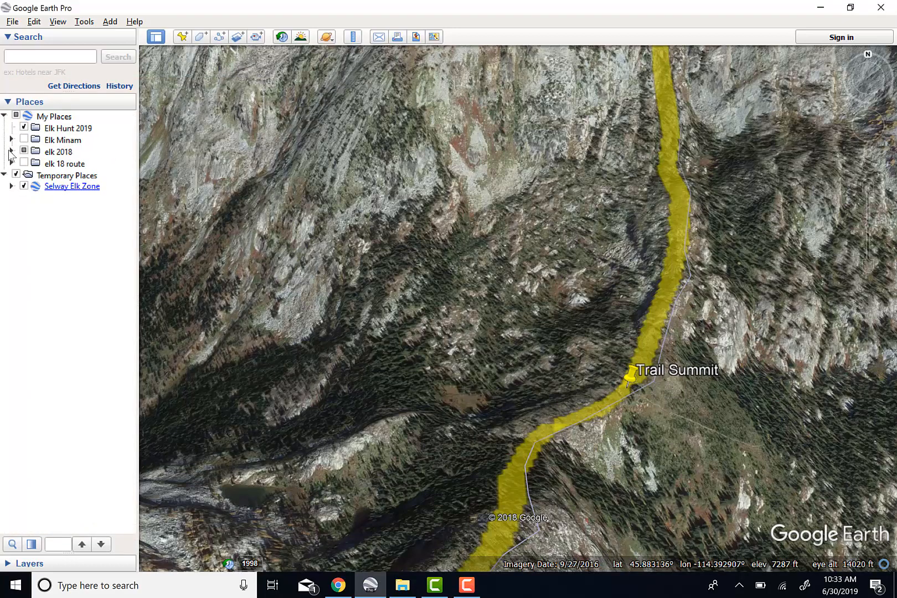
{"action": "left_click", "coordinate": [48, 129]}
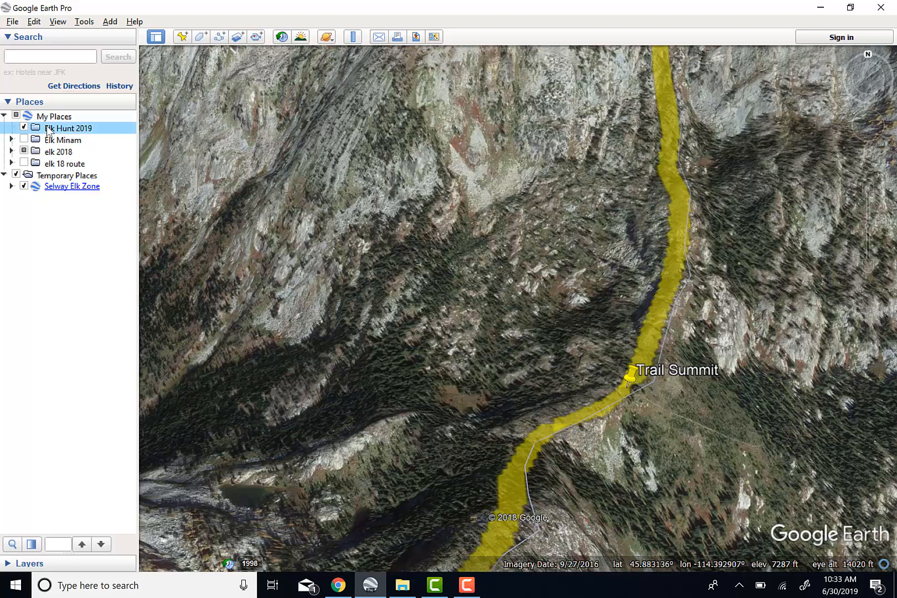
{"action": "left_click", "coordinate": [636, 376]}
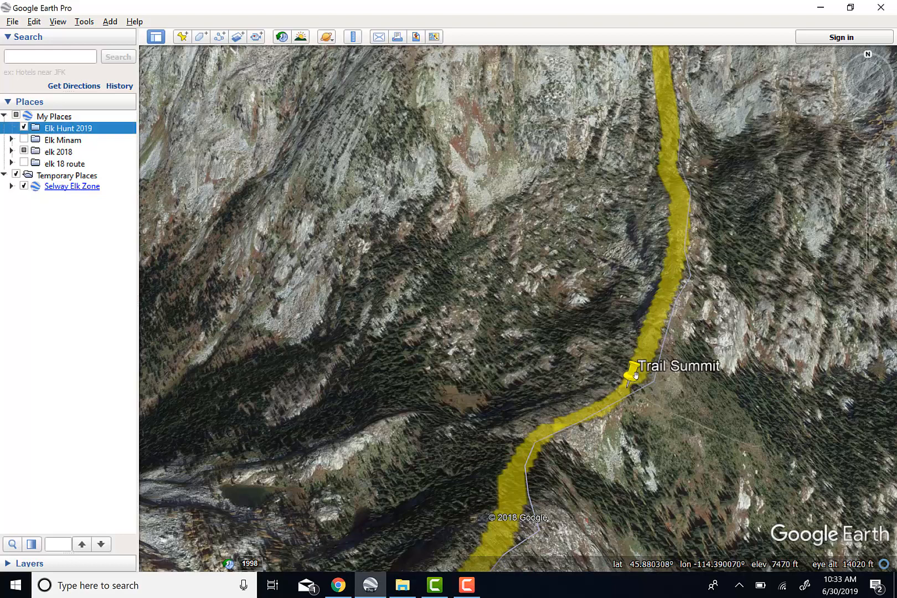
{"action": "left_click", "coordinate": [11, 151]}
{"action": "scroll", "coordinate": [113, 447], "scroll_direction": "down", "scroll_amount": 5}
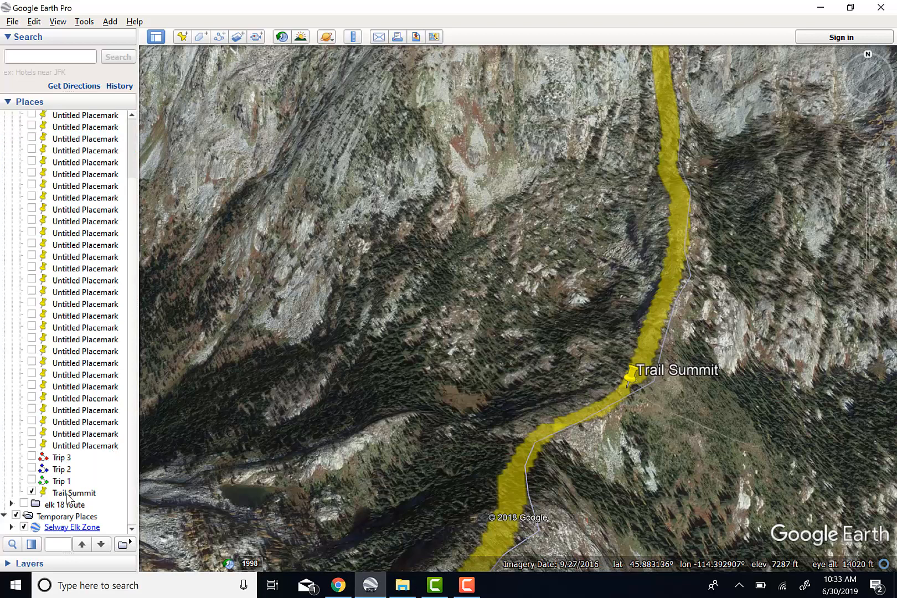
{"action": "left_click_drag", "start_coordinate": [72, 494], "coordinate": [50, 521]}
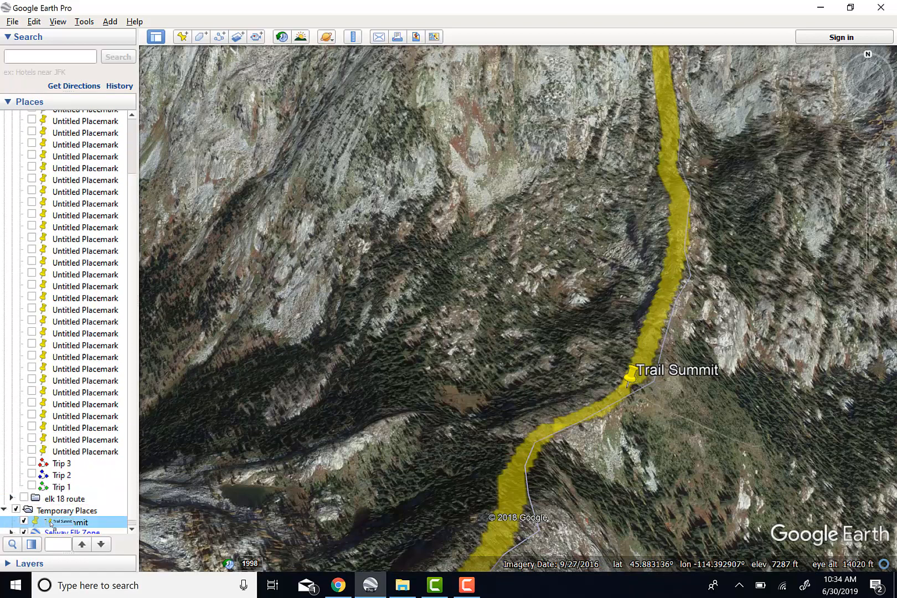
- Collapse the elk 2018 folder and move the Trail Summit placemark from Temporary Places into Elk Hunt 2019
{"action": "scroll", "coordinate": [48, 190], "scroll_direction": "up", "scroll_amount": 2}
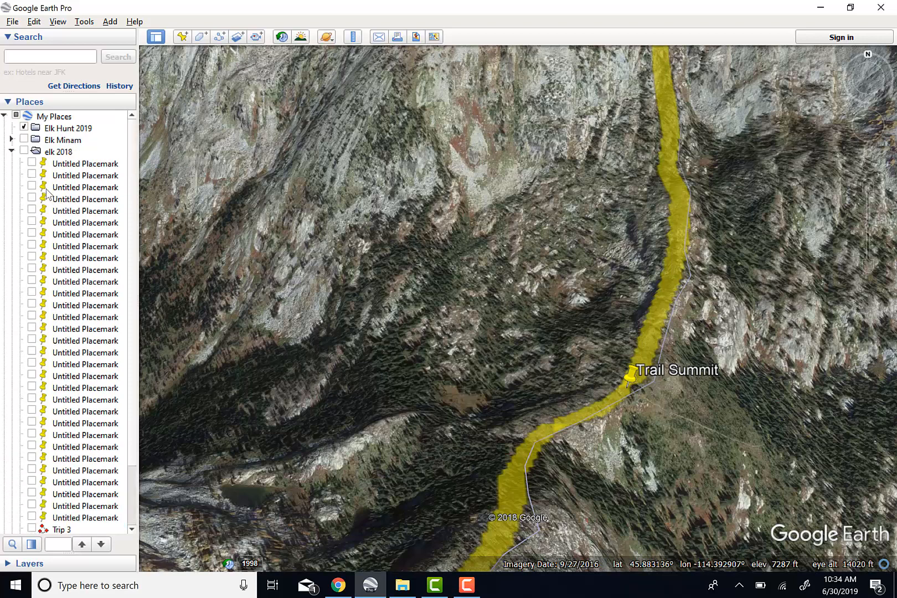
{"action": "left_click", "coordinate": [12, 152]}
{"action": "left_click", "coordinate": [71, 128]}
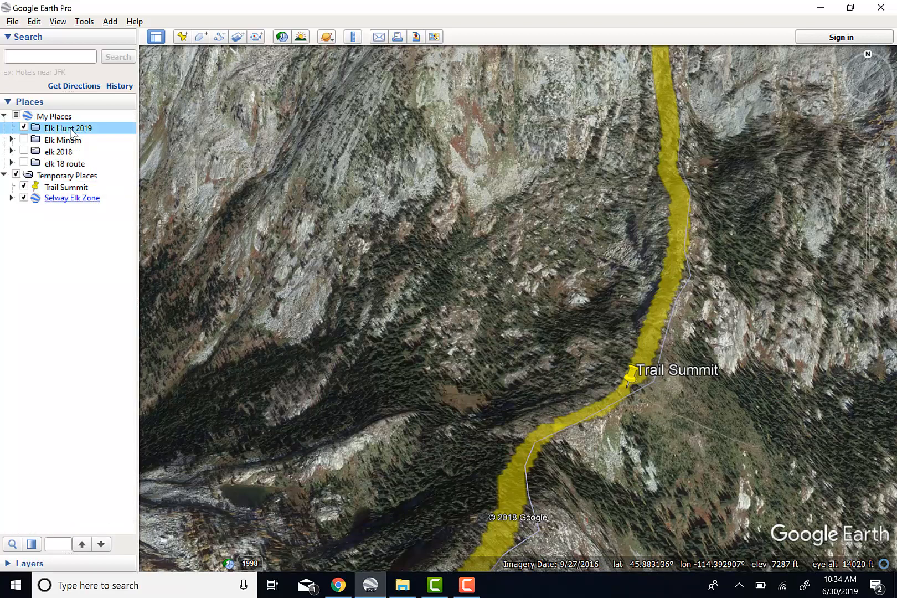
{"action": "left_click_drag", "start_coordinate": [76, 188], "coordinate": [76, 130]}
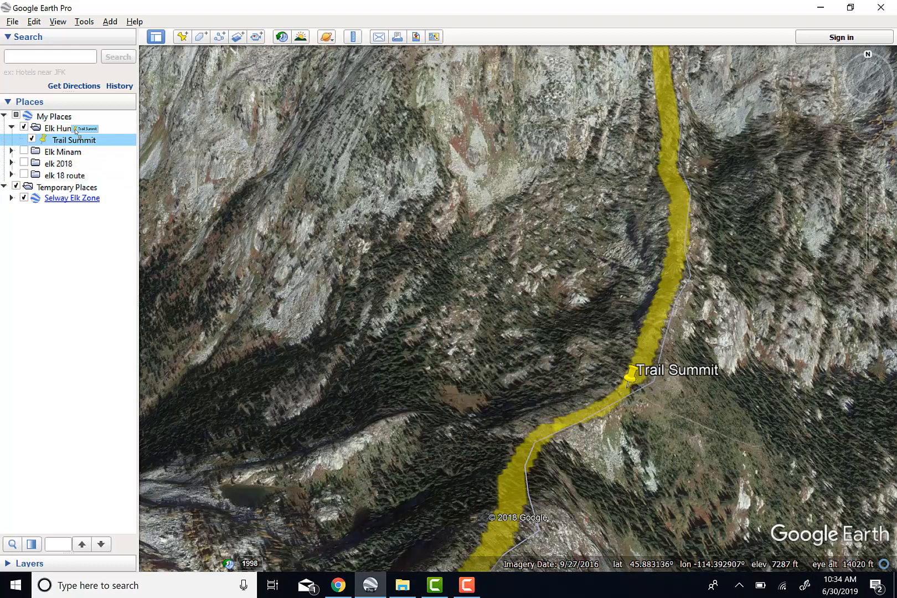
- Examine the terrain around Trail Summit, the small lake below it and the valley beyond, in a low-angle view up to the horizon
{"action": "scroll", "coordinate": [342, 377], "scroll_direction": "down", "scroll_amount": 2}
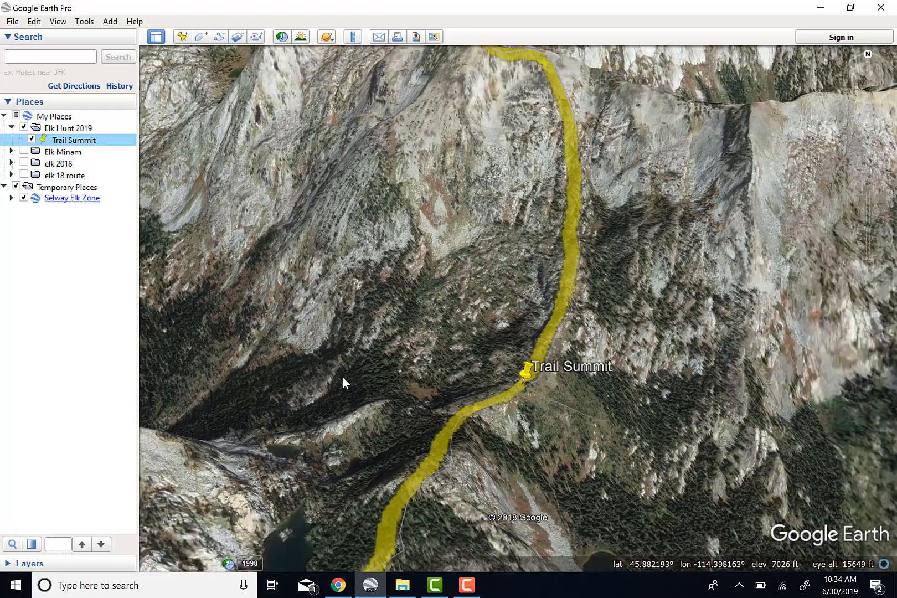
{"action": "scroll", "coordinate": [483, 322], "scroll_direction": "up", "scroll_amount": 2}
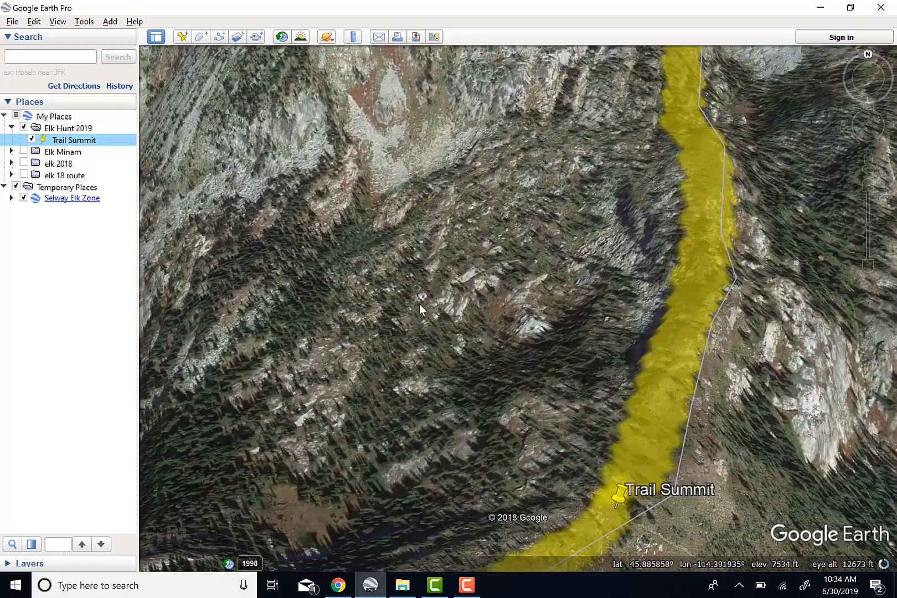
{"action": "scroll", "coordinate": [404, 334], "scroll_direction": "down", "scroll_amount": 2}
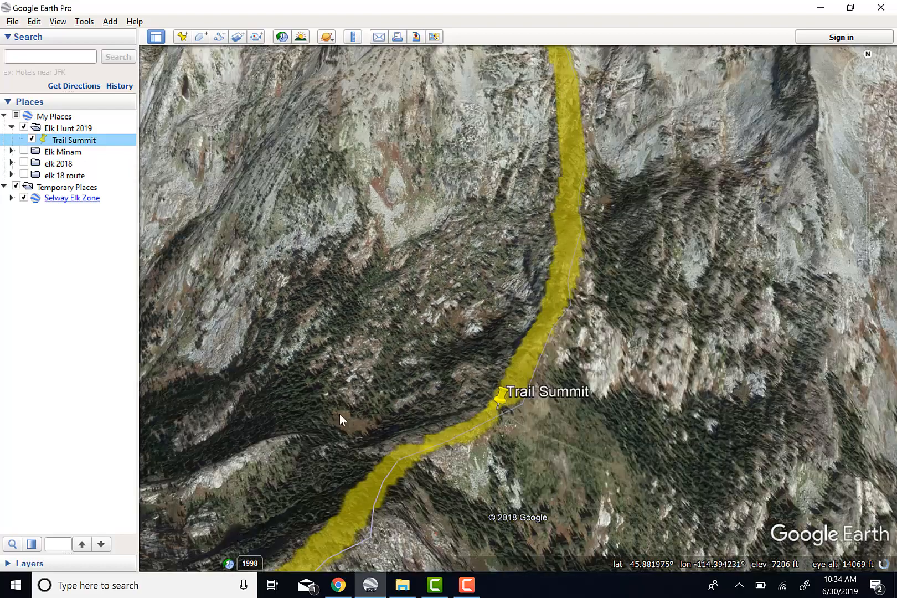
{"action": "scroll", "coordinate": [339, 414], "scroll_direction": "up", "scroll_amount": 1}
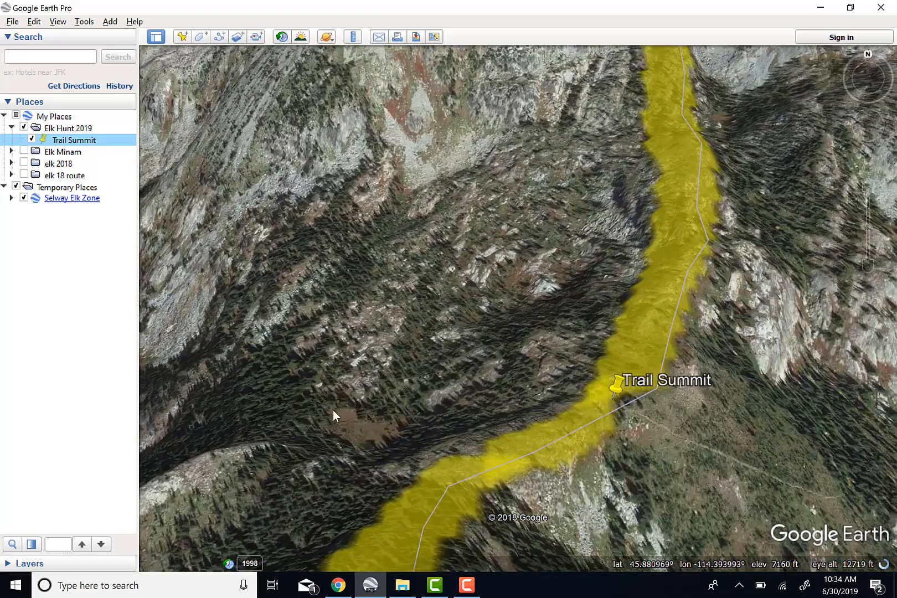
{"action": "left_click_drag", "start_coordinate": [228, 470], "coordinate": [314, 425]}
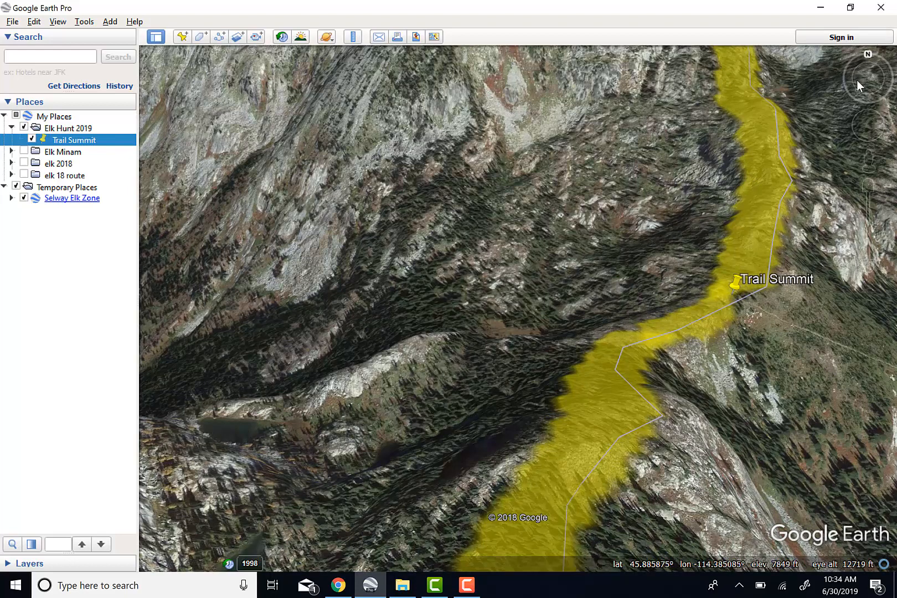
{"action": "mouse_move", "coordinate": [857, 80]}
{"action": "left_click_drag", "start_coordinate": [857, 81], "coordinate": [844, 84]}
{"action": "left_click_drag", "start_coordinate": [695, 260], "coordinate": [571, 360]}
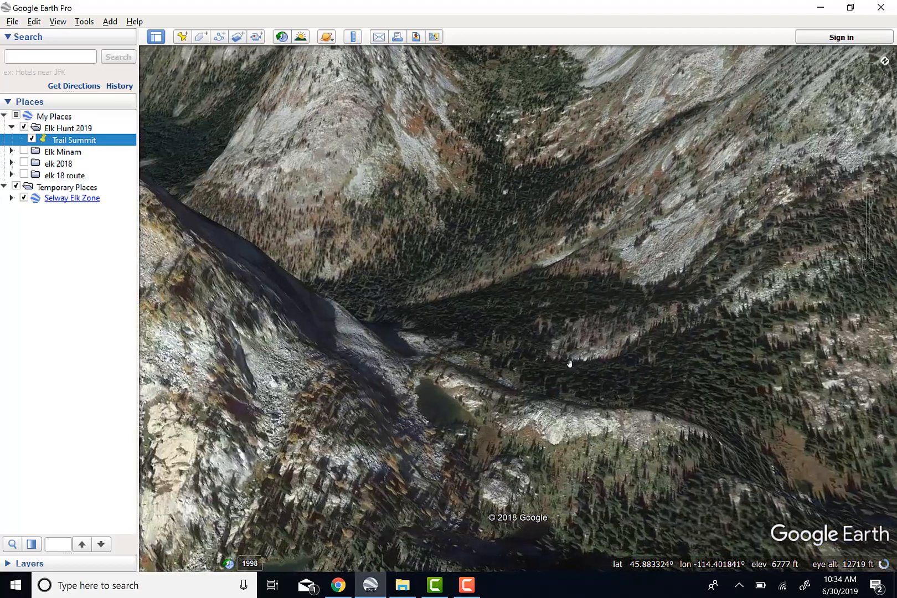
{"action": "scroll", "coordinate": [575, 411], "scroll_direction": "up", "scroll_amount": 5}
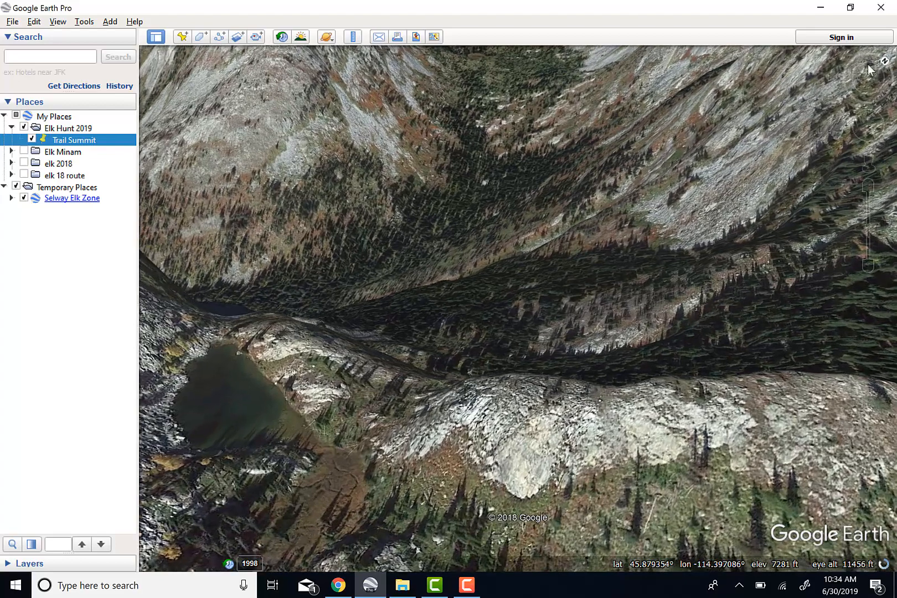
{"action": "left_click_drag", "start_coordinate": [867, 69], "coordinate": [867, 65]}
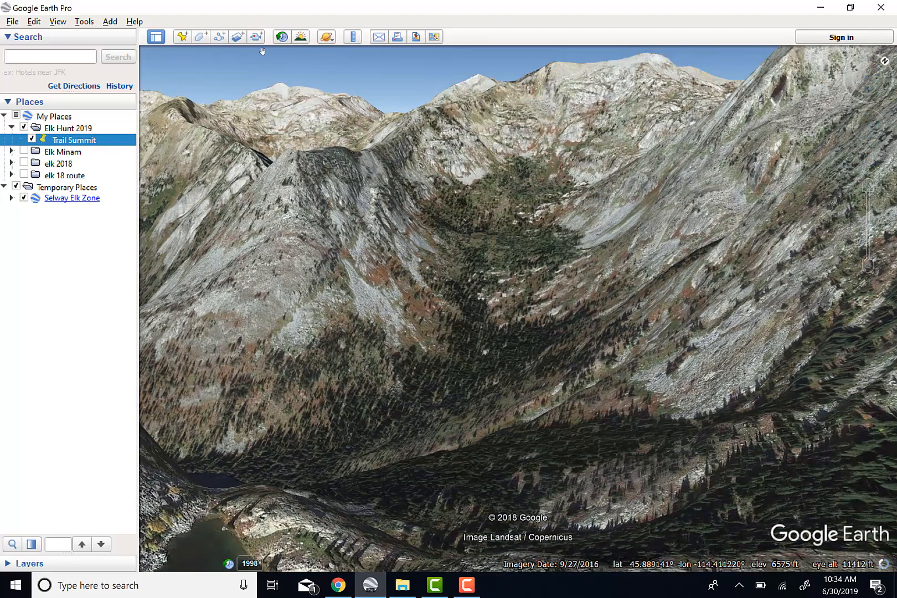
- Turn on sunlight across the landscape and set the end date in its date and time options to 9/15/19
{"action": "left_click", "coordinate": [302, 36]}
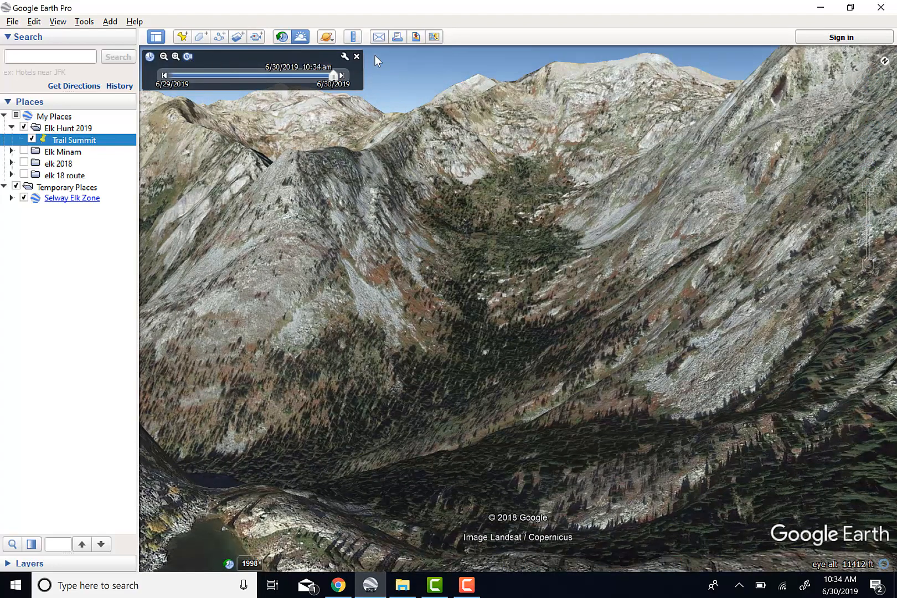
{"action": "left_click", "coordinate": [344, 56]}
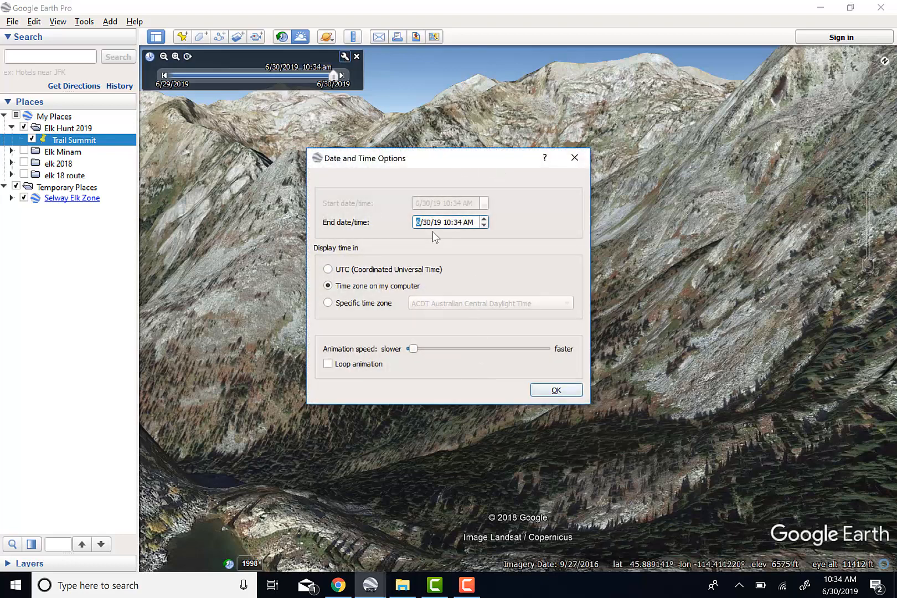
{"action": "double_click", "coordinate": [484, 219]}
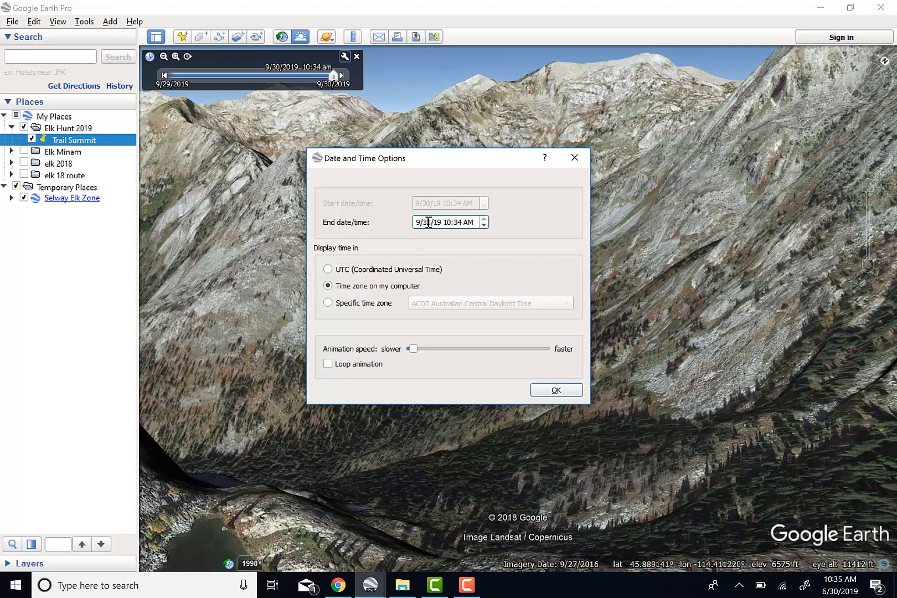
{"action": "type", "text": "1"}
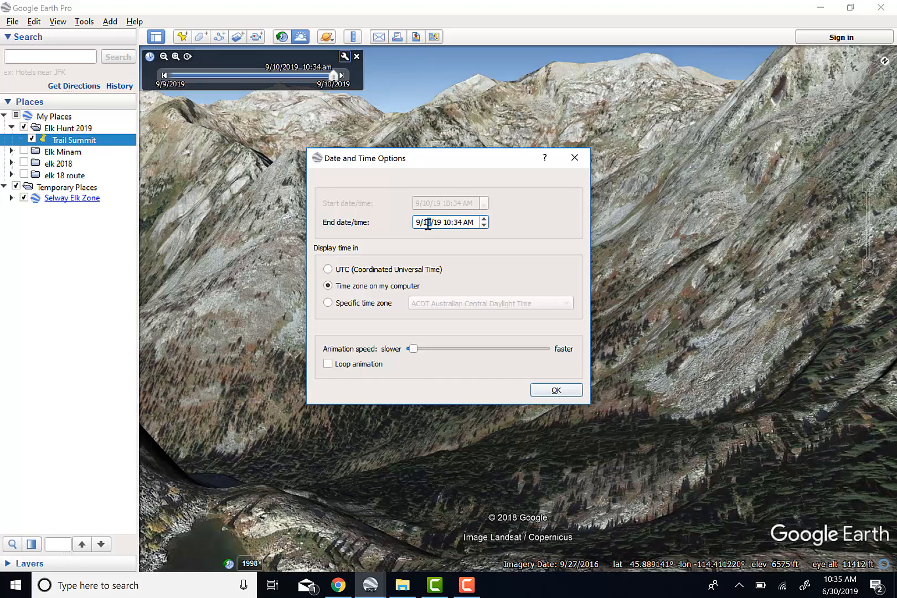
{"action": "type", "text": "5"}
- Set the sunlight end time to 9:34 PM and accept the date and time options
{"action": "left_click", "coordinate": [484, 219]}
{"action": "left_click", "coordinate": [484, 220]}
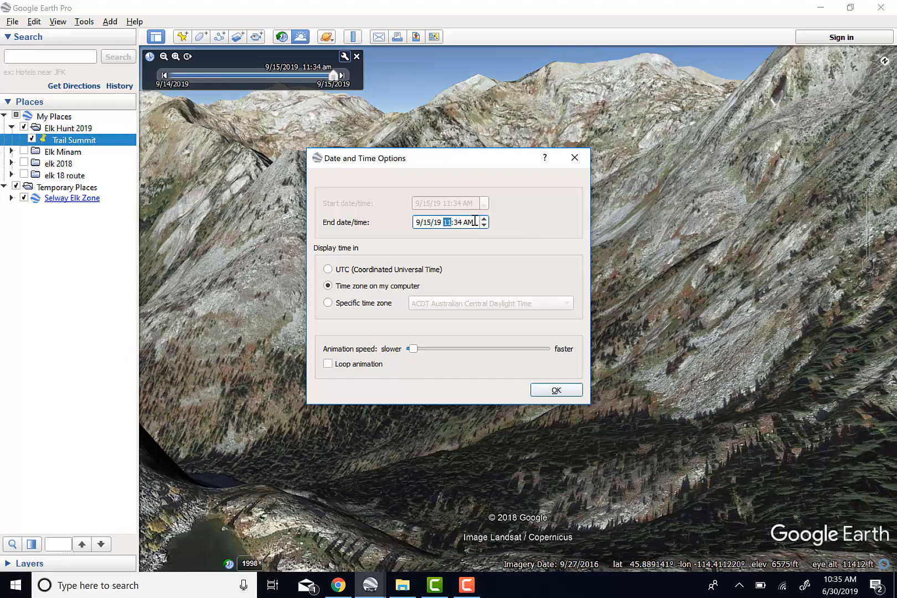
{"action": "left_click", "coordinate": [484, 219]}
{"action": "left_click", "coordinate": [484, 220]}
{"action": "left_click", "coordinate": [484, 219]}
{"action": "left_click", "coordinate": [485, 219]}
{"action": "left_click", "coordinate": [485, 219]}
{"action": "left_click", "coordinate": [485, 219]}
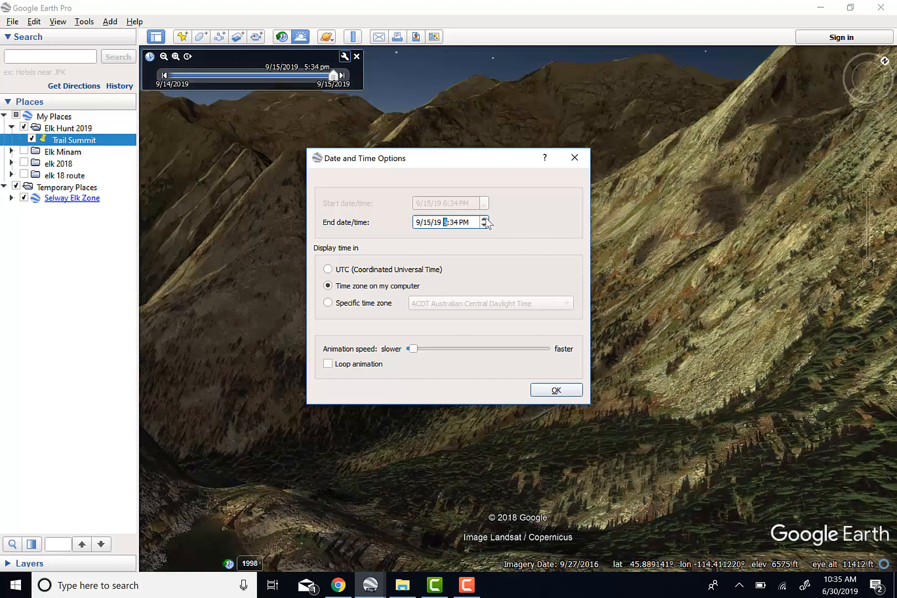
{"action": "left_click", "coordinate": [484, 219]}
{"action": "left_click", "coordinate": [484, 219]}
{"action": "left_click", "coordinate": [484, 219]}
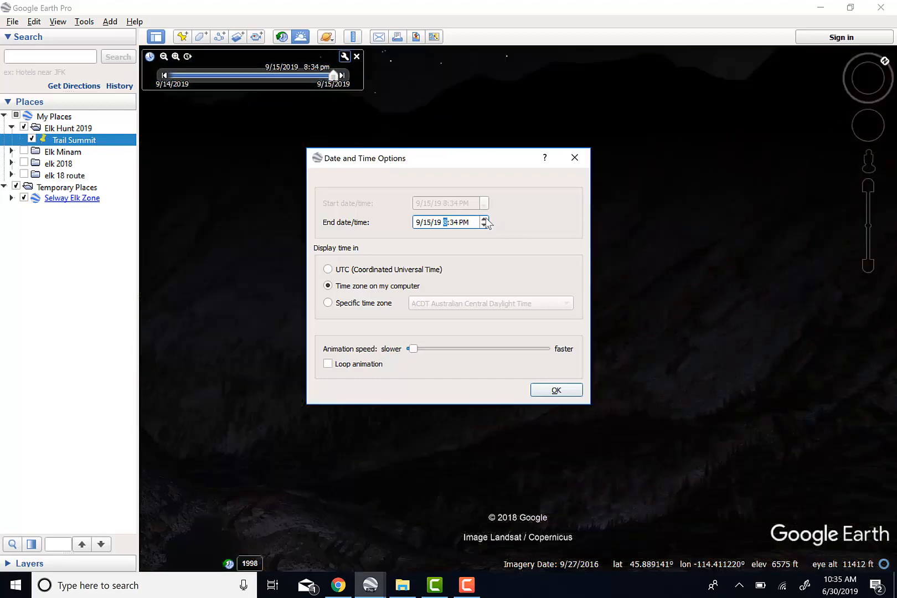
{"action": "left_click", "coordinate": [554, 390]}
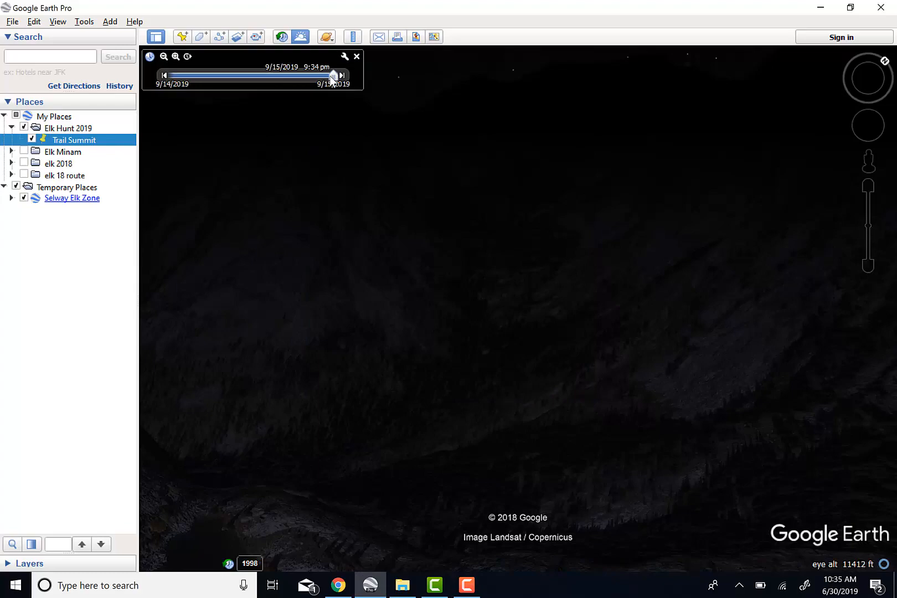
- Compare sunlight and shade in the valley on 9/15/2019 at about 6:00 am, 6:48 am, 5:07 pm and 6:48 pm
{"action": "left_click_drag", "start_coordinate": [331, 78], "coordinate": [226, 82]}
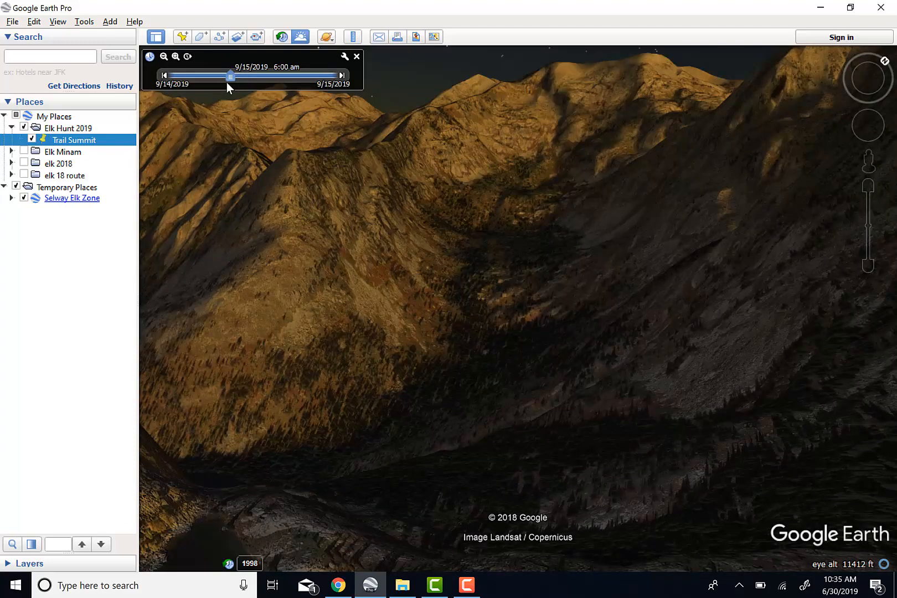
{"action": "left_click_drag", "start_coordinate": [226, 82], "coordinate": [232, 80]}
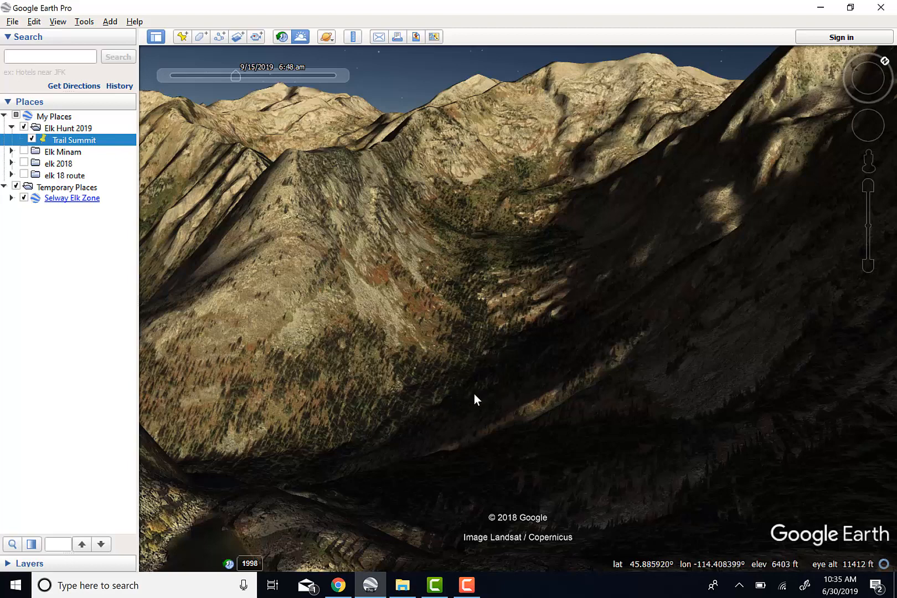
{"action": "mouse_move", "coordinate": [239, 82]}
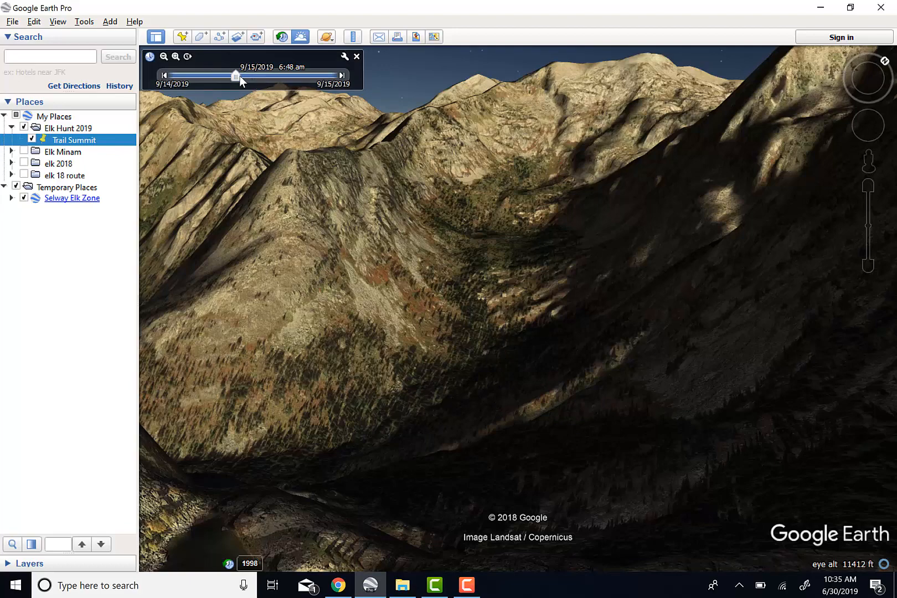
{"action": "left_click_drag", "start_coordinate": [241, 79], "coordinate": [301, 84]}
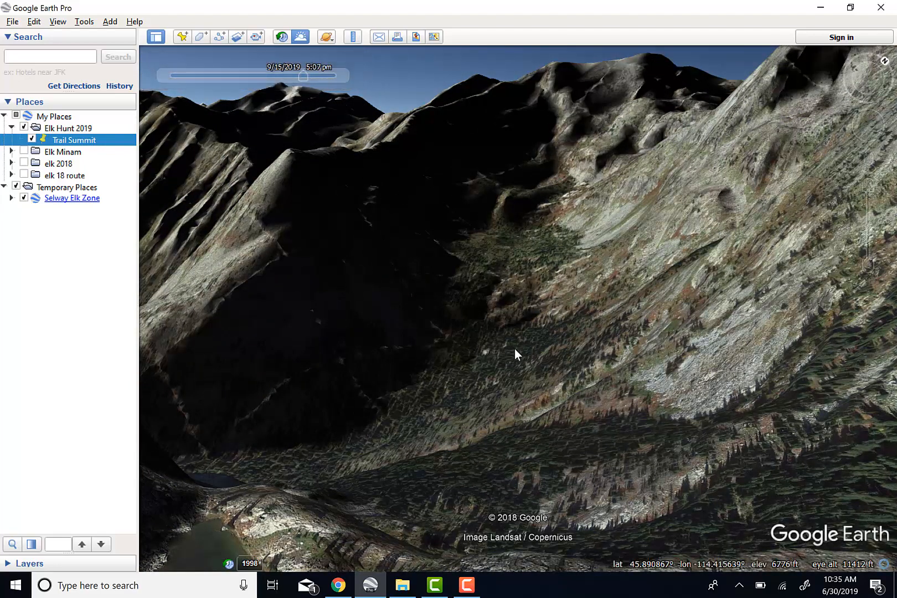
{"action": "mouse_move", "coordinate": [306, 78]}
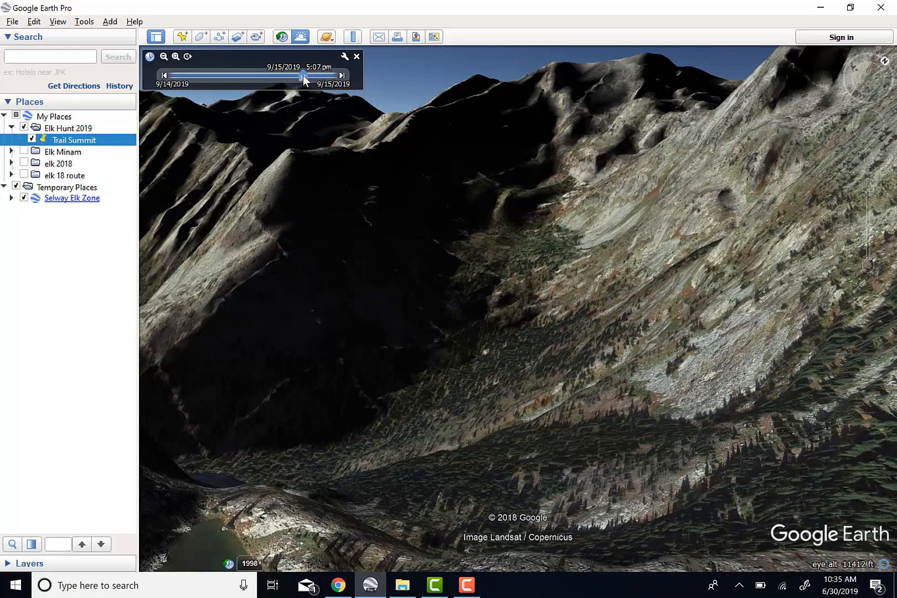
{"action": "left_click_drag", "start_coordinate": [303, 76], "coordinate": [314, 74]}
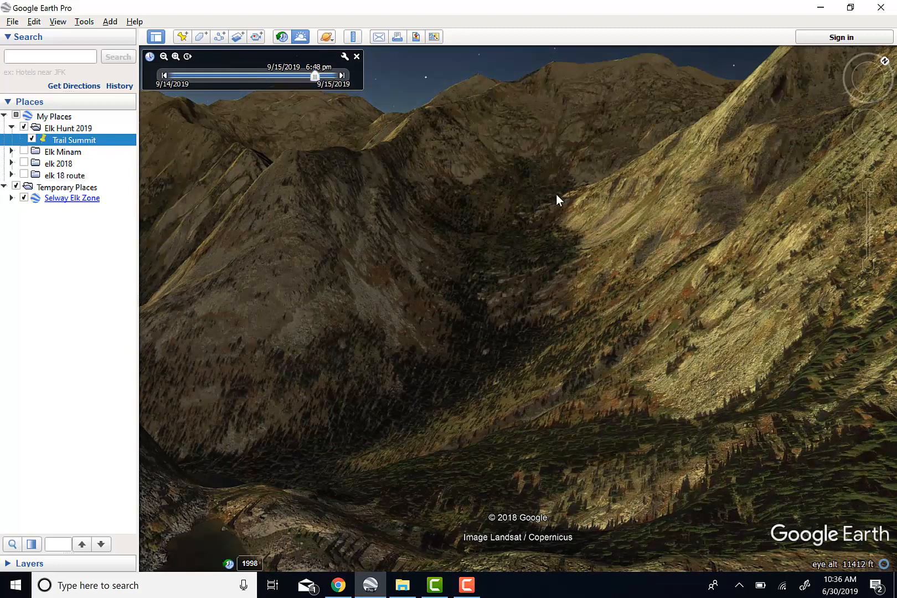
- Close the Selway Zone information balloon and hide the Selway Elk Zone overlay
{"action": "left_click", "coordinate": [501, 361]}
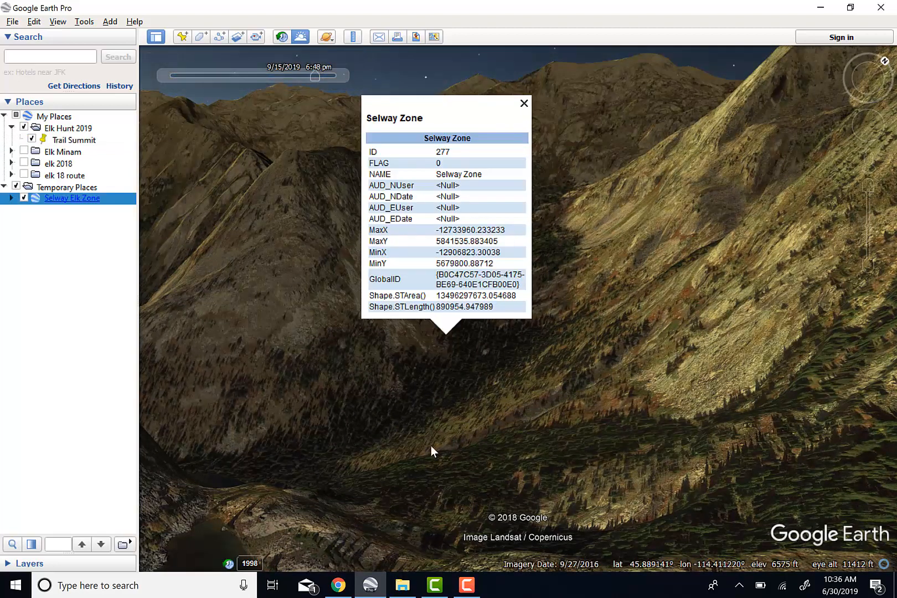
{"action": "left_click", "coordinate": [524, 103]}
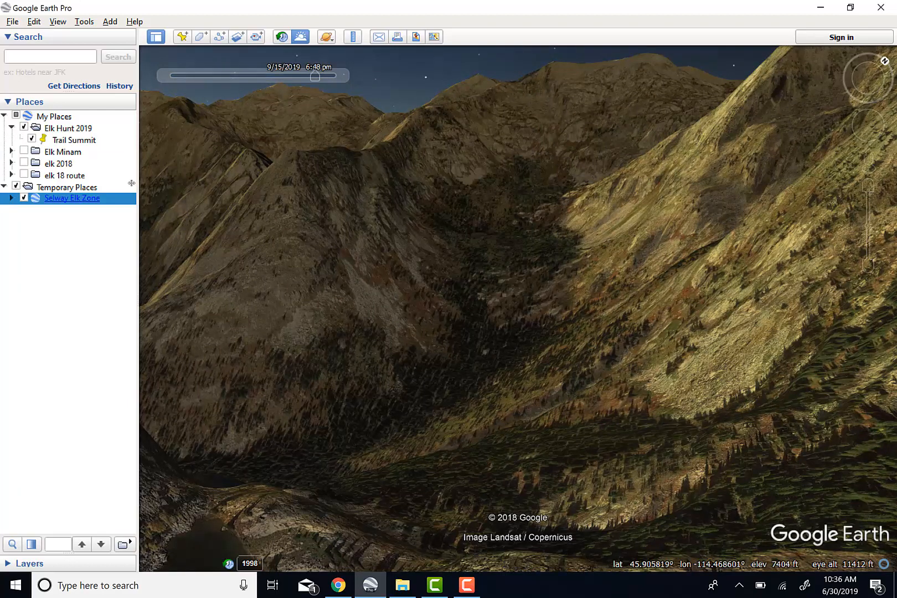
{"action": "left_click", "coordinate": [24, 199]}
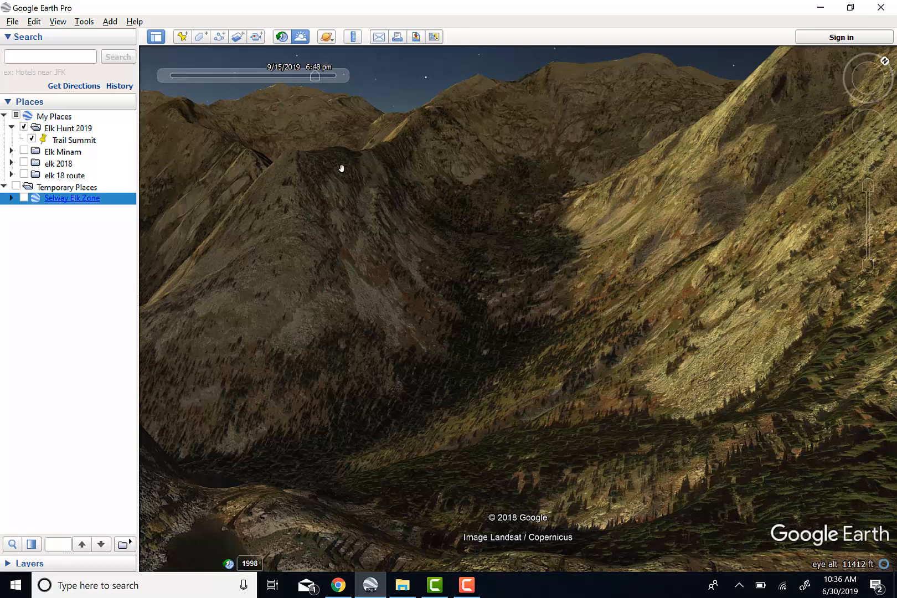
- Preview the valley's sunlight at about 10:40 am on 9/15/2019 and turn off the sunlight display
{"action": "mouse_move", "coordinate": [307, 72]}
{"action": "left_click_drag", "start_coordinate": [315, 77], "coordinate": [263, 83]}
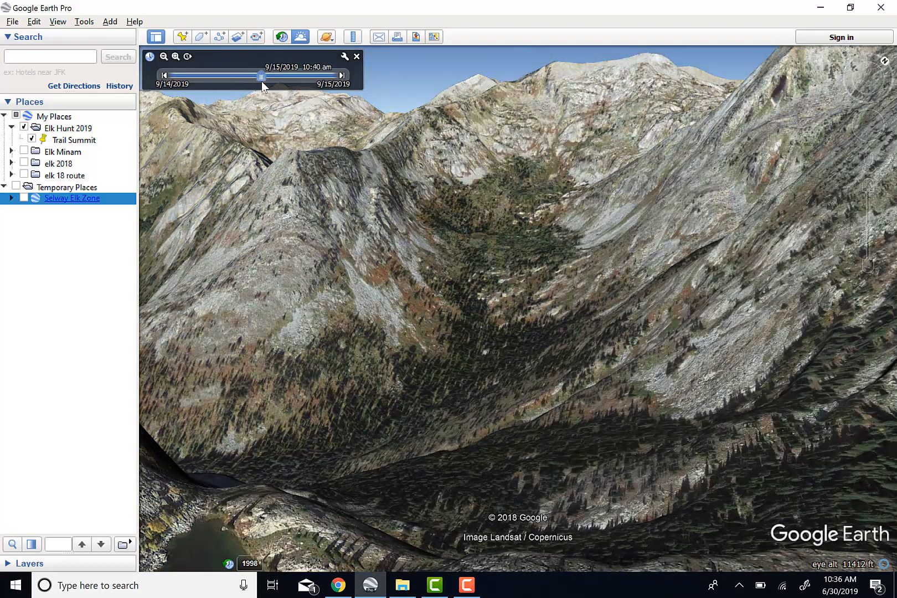
{"action": "left_click", "coordinate": [357, 56]}
- Turn on historical imagery and compare the valley's 9/2016 imagery with the 12/2014 and 12/2015 dates, ending on 9/2016
{"action": "left_click", "coordinate": [282, 38]}
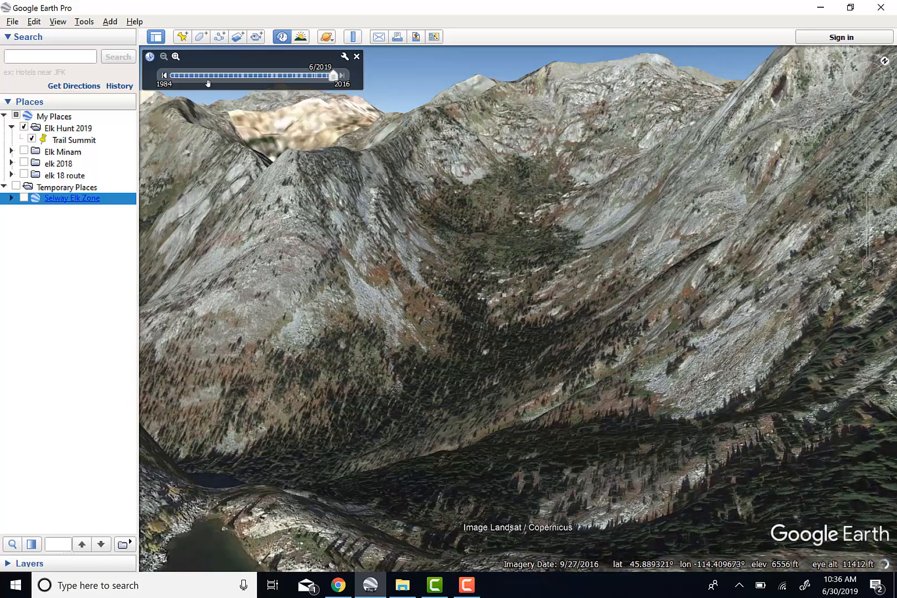
{"action": "left_click", "coordinate": [164, 77]}
{"action": "left_click", "coordinate": [164, 76]}
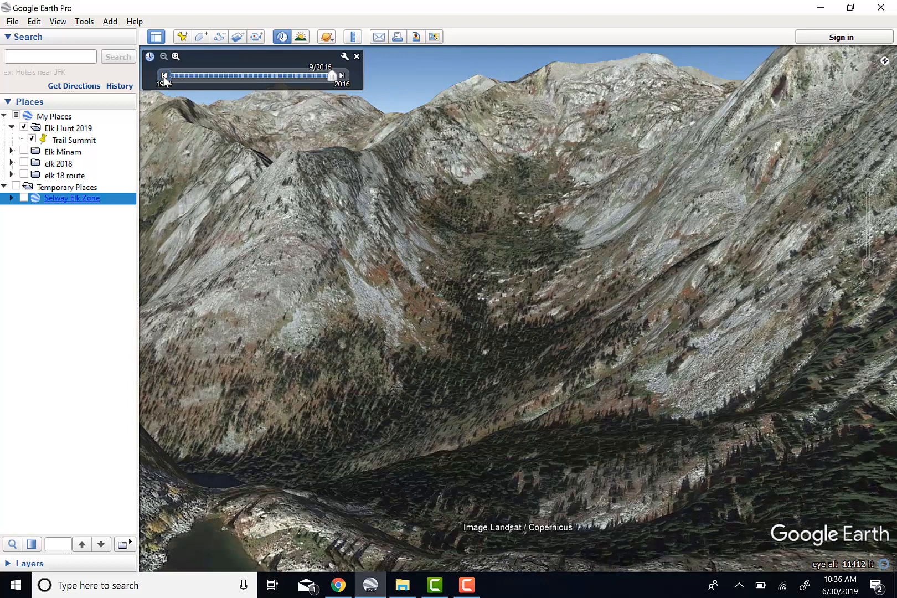
{"action": "left_click", "coordinate": [164, 76]}
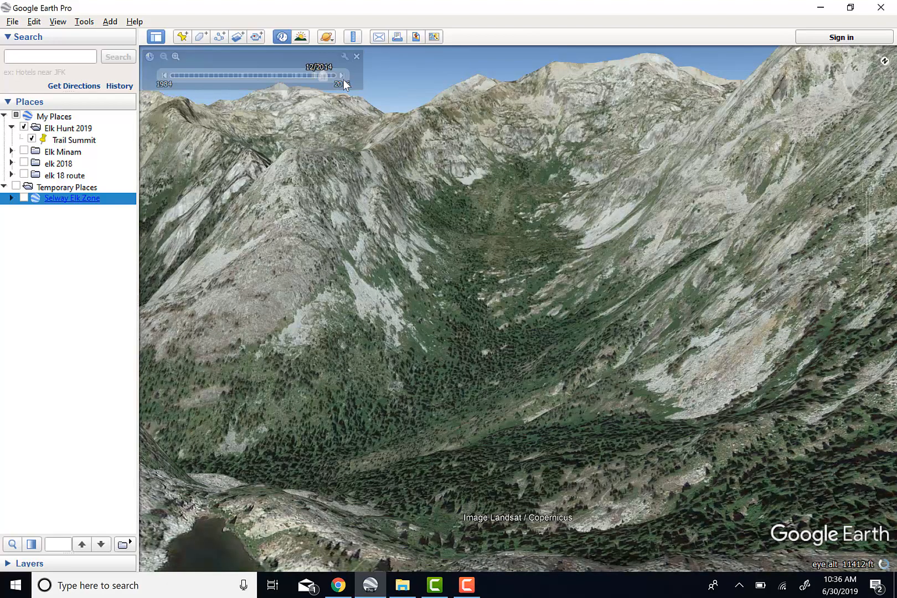
{"action": "left_click", "coordinate": [340, 78]}
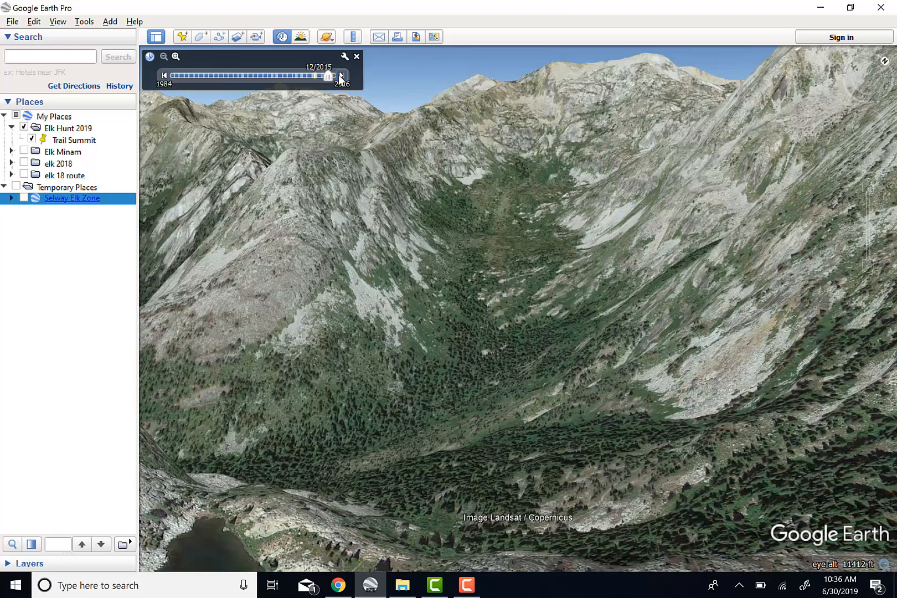
{"action": "left_click", "coordinate": [340, 78]}
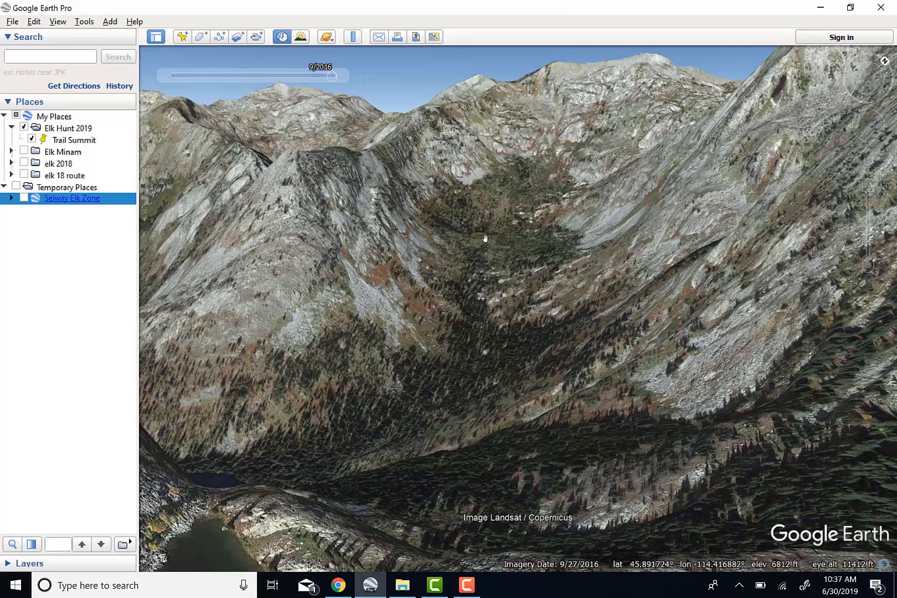
- Examine the brown pond, small wet openings and surrounding timber on the basin floor in the 9/27/2016 imagery
{"action": "scroll", "coordinate": [484, 239], "scroll_direction": "up", "scroll_amount": 5}
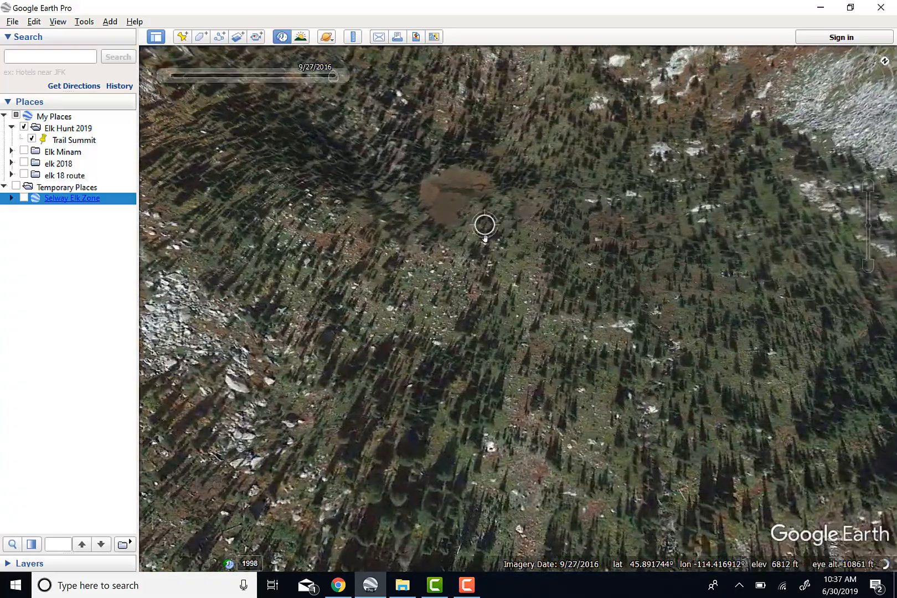
{"action": "scroll", "coordinate": [485, 239], "scroll_direction": "up", "scroll_amount": 3}
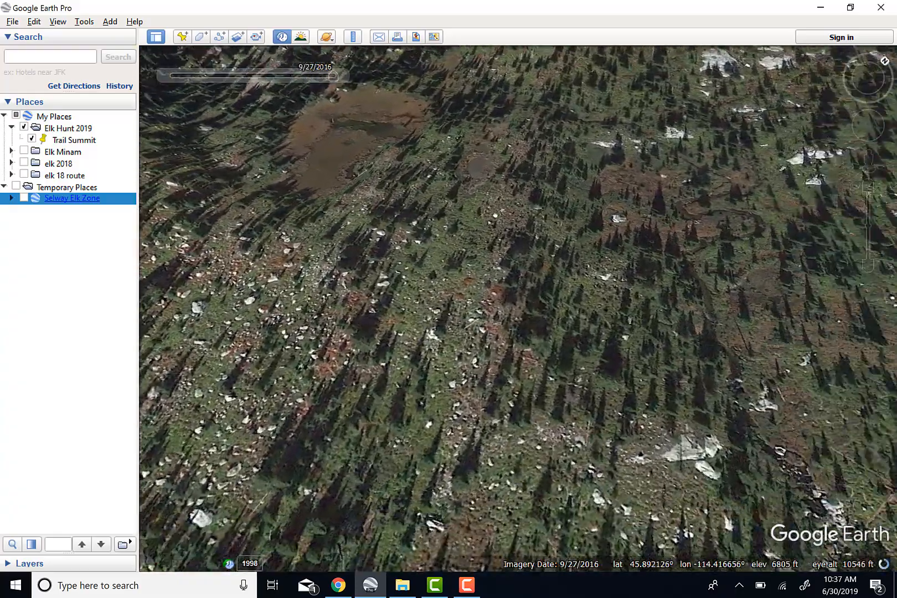
{"action": "left_click_drag", "start_coordinate": [495, 215], "coordinate": [418, 236]}
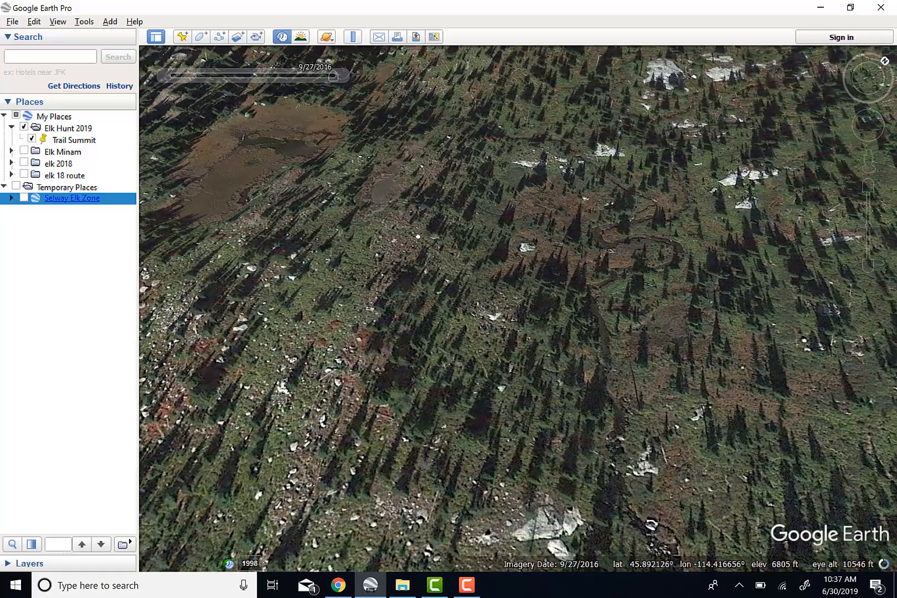
{"action": "scroll", "coordinate": [418, 236], "scroll_direction": "down", "scroll_amount": 3}
{"action": "left_click_drag", "start_coordinate": [336, 156], "coordinate": [443, 318]}
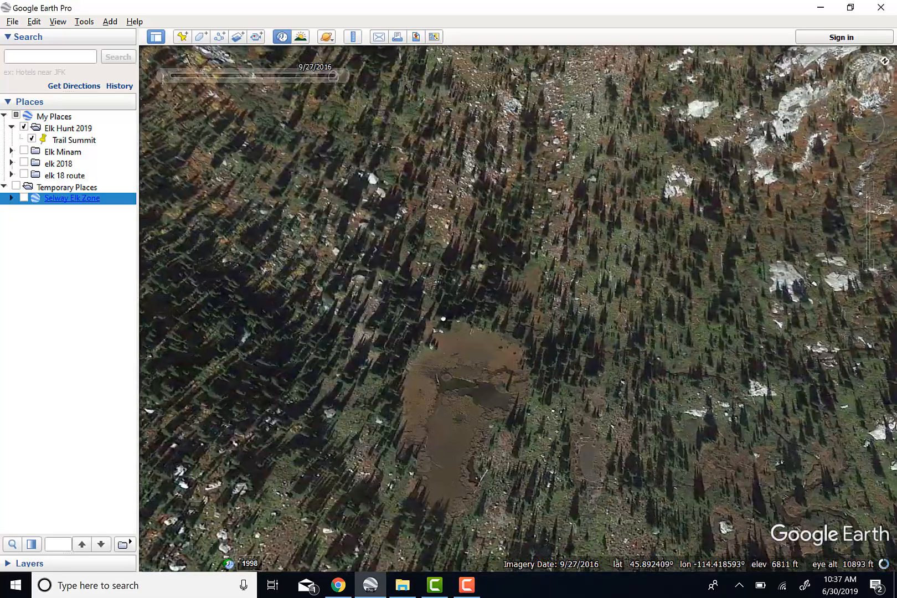
{"action": "scroll", "coordinate": [443, 318], "scroll_direction": "down", "scroll_amount": 4}
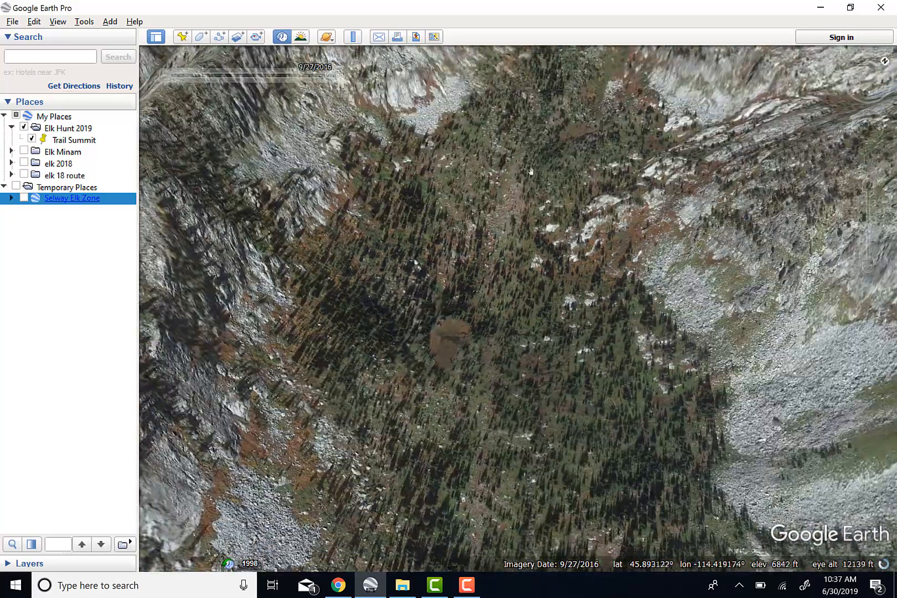
{"action": "left_click_drag", "start_coordinate": [530, 171], "coordinate": [517, 251]}
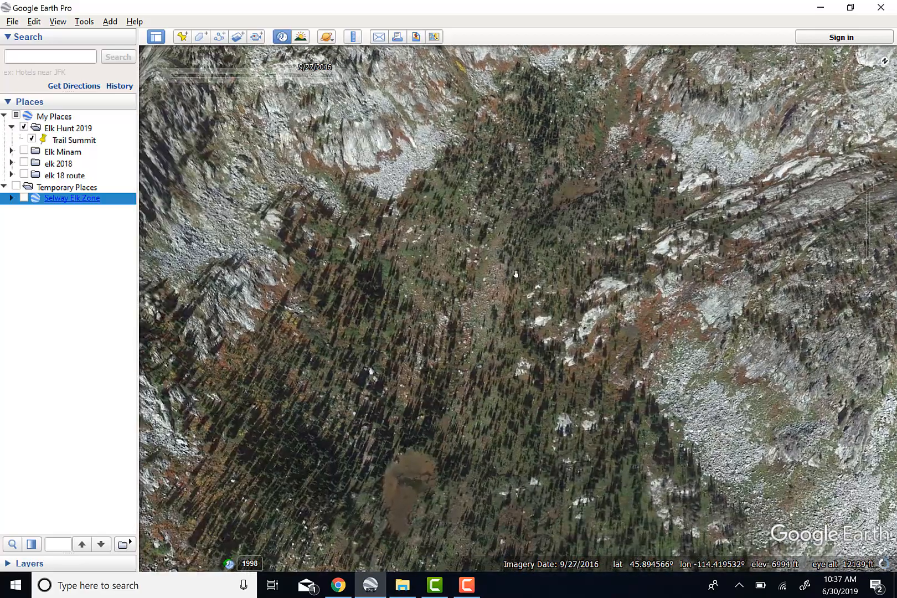
{"action": "scroll", "coordinate": [514, 263], "scroll_direction": "down", "scroll_amount": 3}
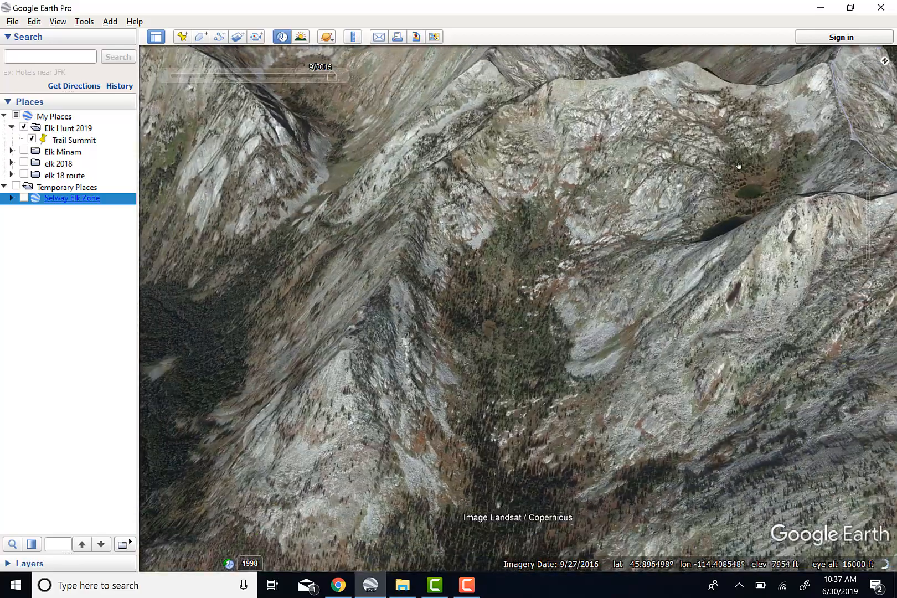
- Switch to the onX topo map and examine the White Cap Lakes basin, upper Canyon Creek and the nearby trail
{"action": "left_click", "coordinate": [335, 585]}
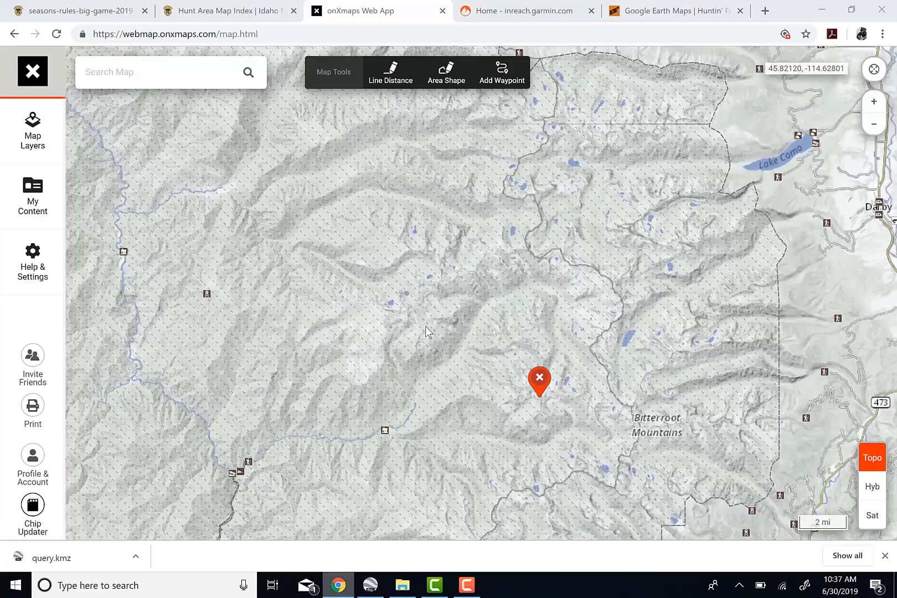
{"action": "scroll", "coordinate": [587, 409], "scroll_direction": "up", "scroll_amount": 3}
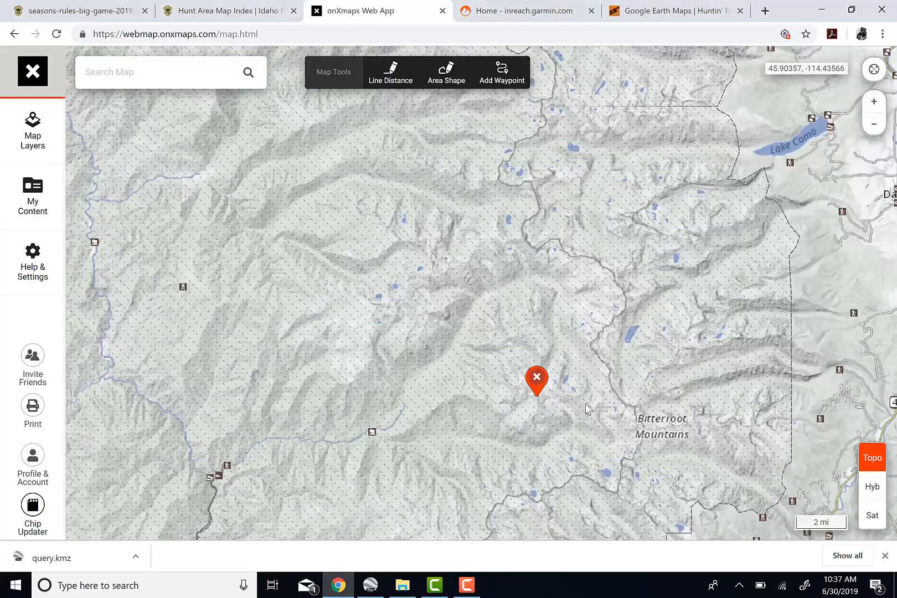
{"action": "scroll", "coordinate": [696, 459], "scroll_direction": "up", "scroll_amount": 2}
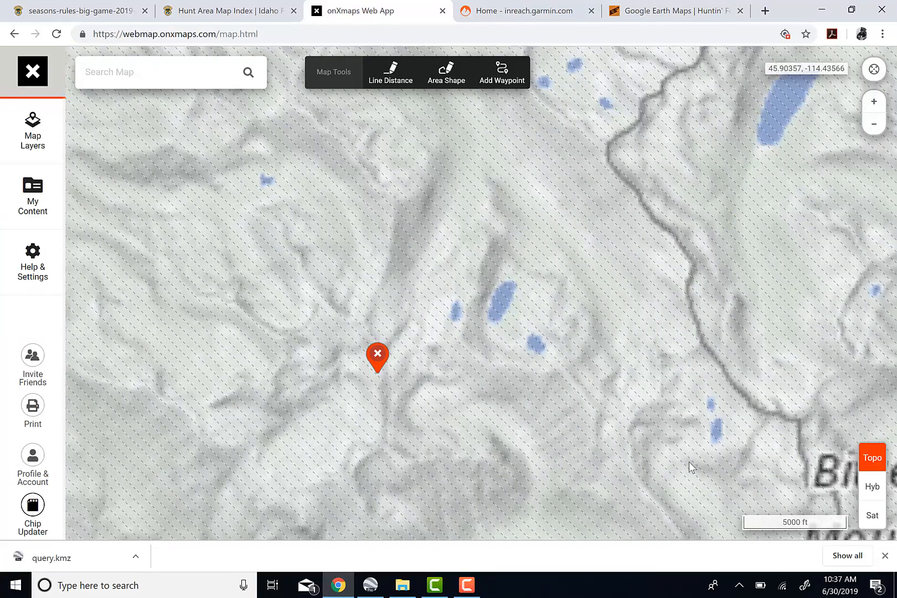
{"action": "scroll", "coordinate": [689, 462], "scroll_direction": "up", "scroll_amount": 3}
{"action": "scroll", "coordinate": [290, 320], "scroll_direction": "up", "scroll_amount": 2}
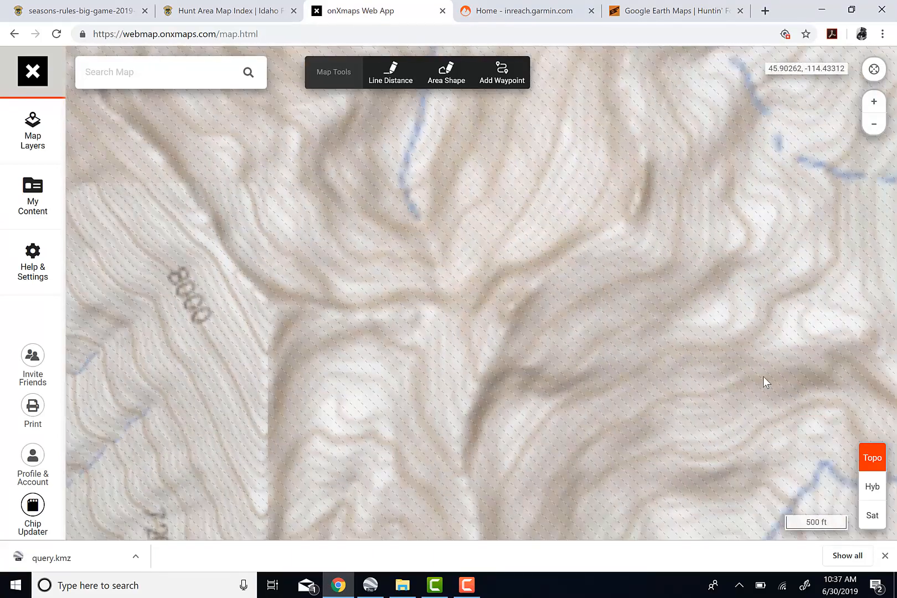
{"action": "left_click_drag", "start_coordinate": [763, 376], "coordinate": [364, 290]}
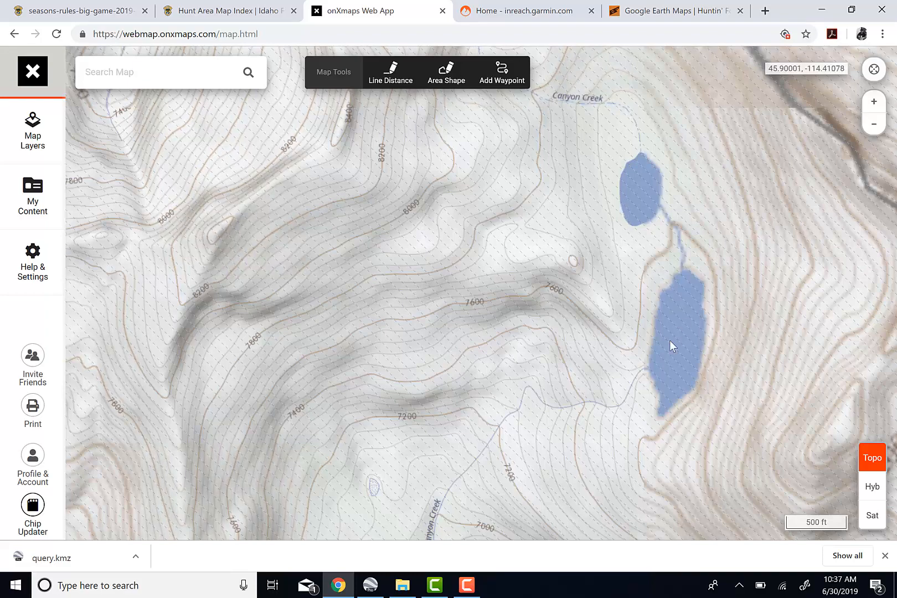
{"action": "scroll", "coordinate": [670, 340], "scroll_direction": "down", "scroll_amount": 4}
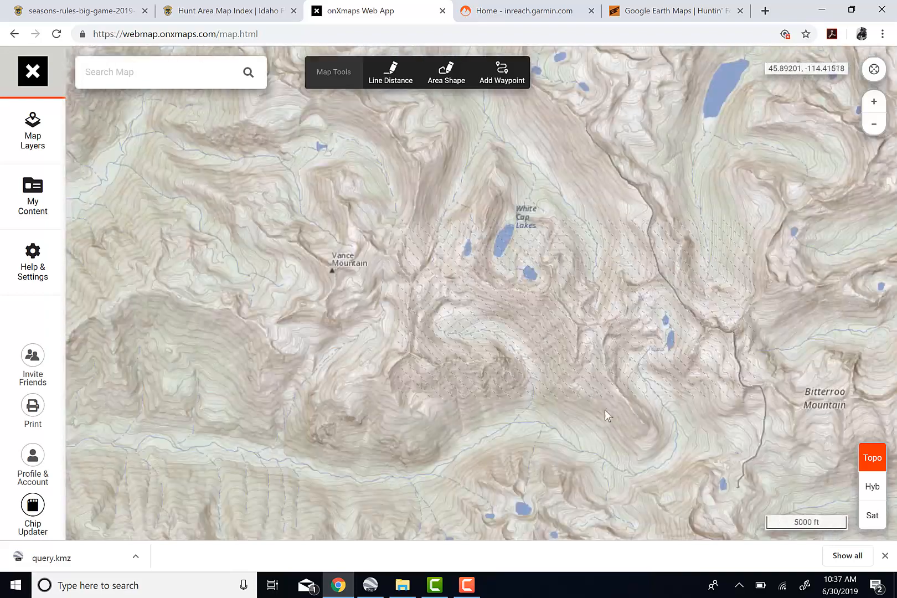
{"action": "left_click_drag", "start_coordinate": [549, 421], "coordinate": [536, 422]}
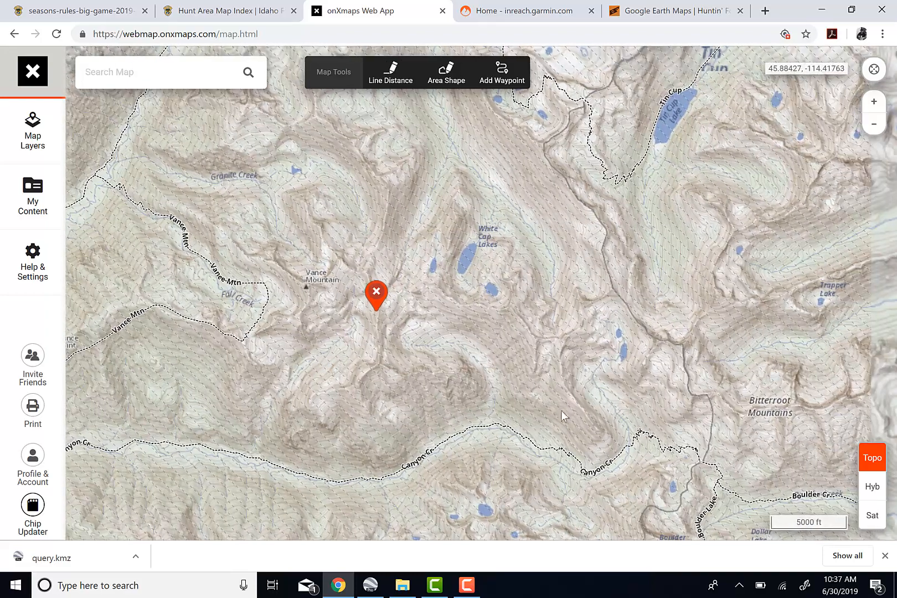
{"action": "scroll", "coordinate": [589, 395], "scroll_direction": "up", "scroll_amount": 4}
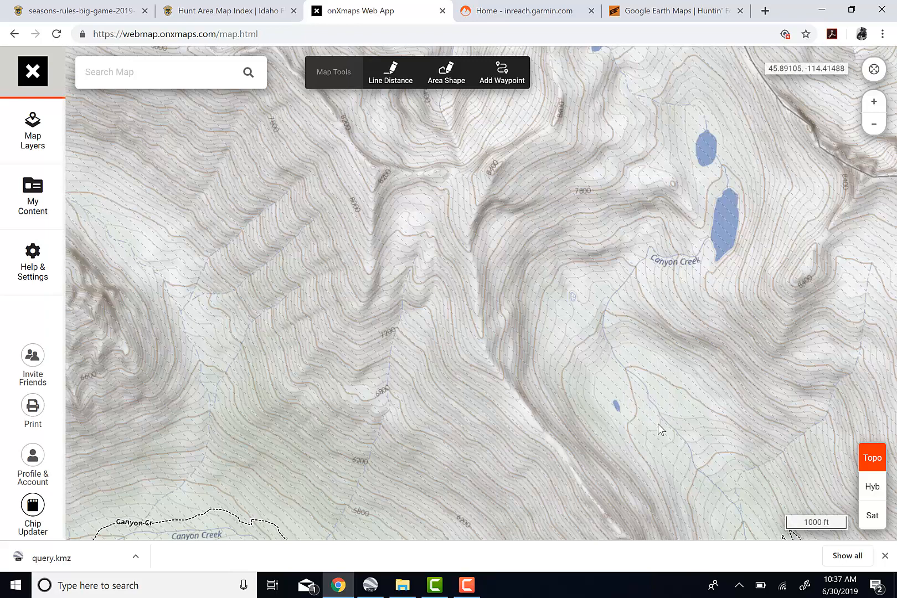
{"action": "left_click_drag", "start_coordinate": [658, 423], "coordinate": [529, 298]}
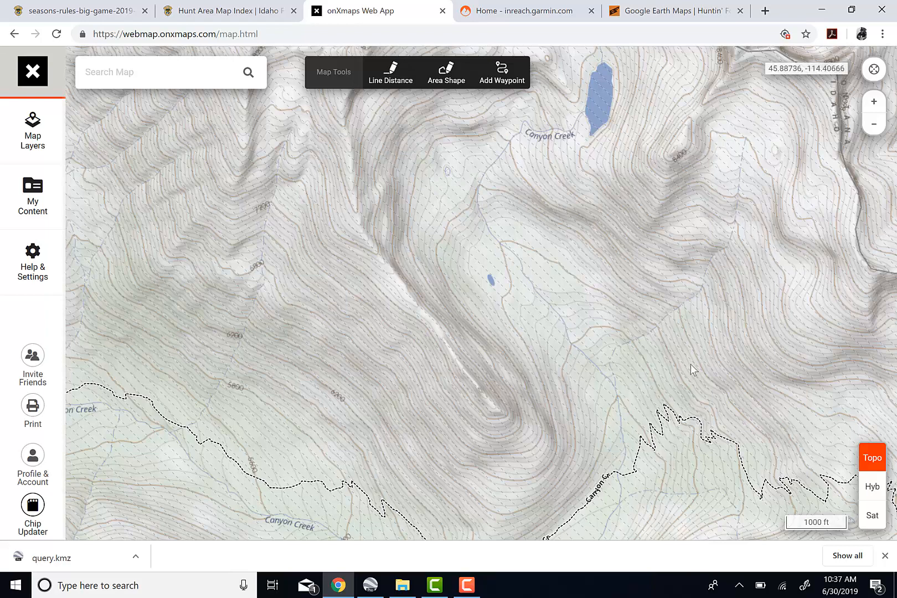
{"action": "left_click_drag", "start_coordinate": [585, 473], "coordinate": [591, 447]}
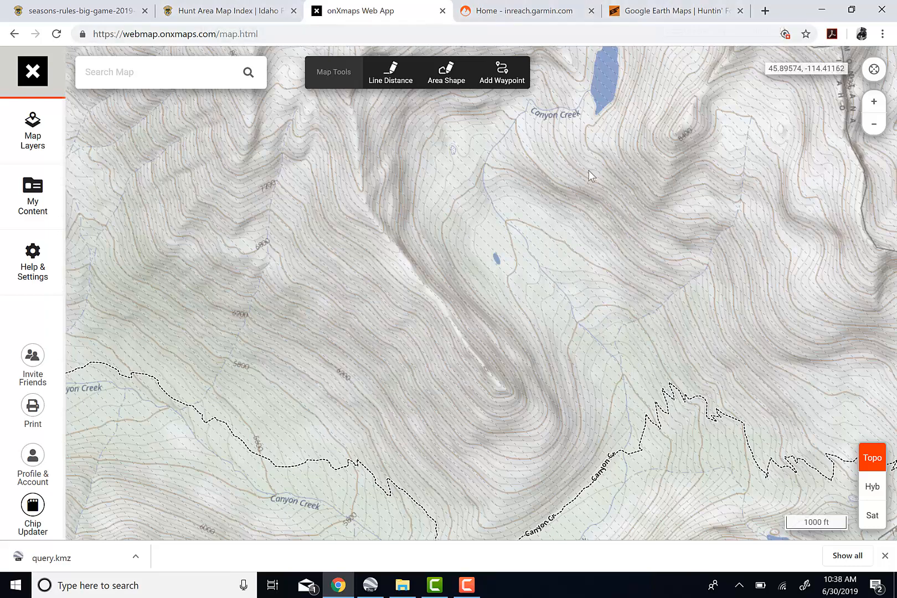
- Switch to Google Earth and place a new placemark named Wallow on the brown pond in the basin
{"action": "left_click", "coordinate": [370, 585]}
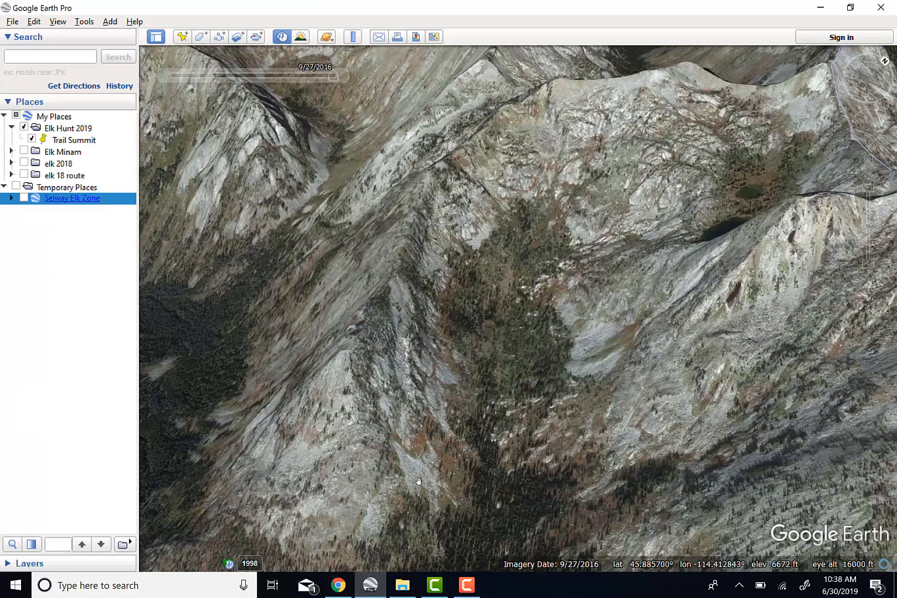
{"action": "scroll", "coordinate": [483, 419], "scroll_direction": "up", "scroll_amount": 2}
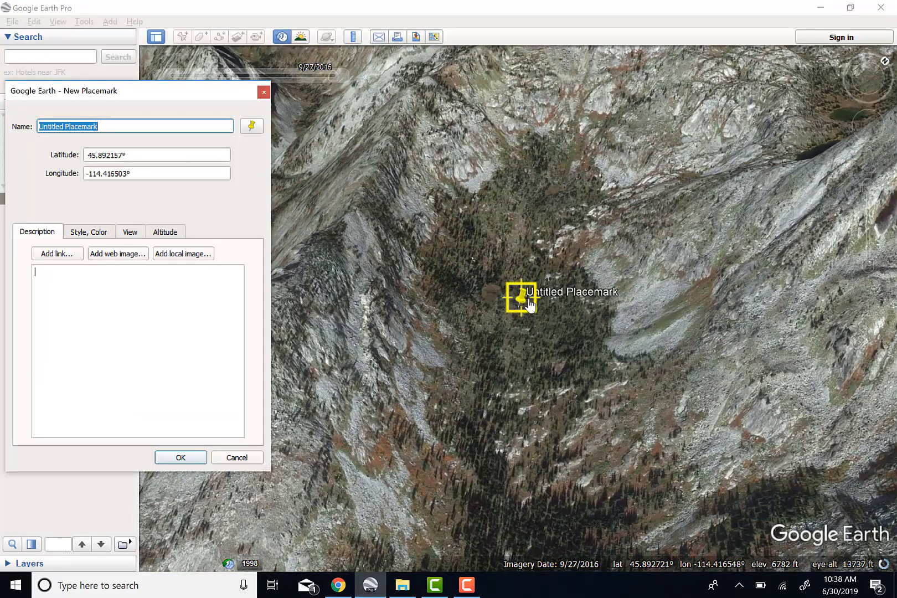
{"action": "left_click_drag", "start_coordinate": [526, 302], "coordinate": [493, 301]}
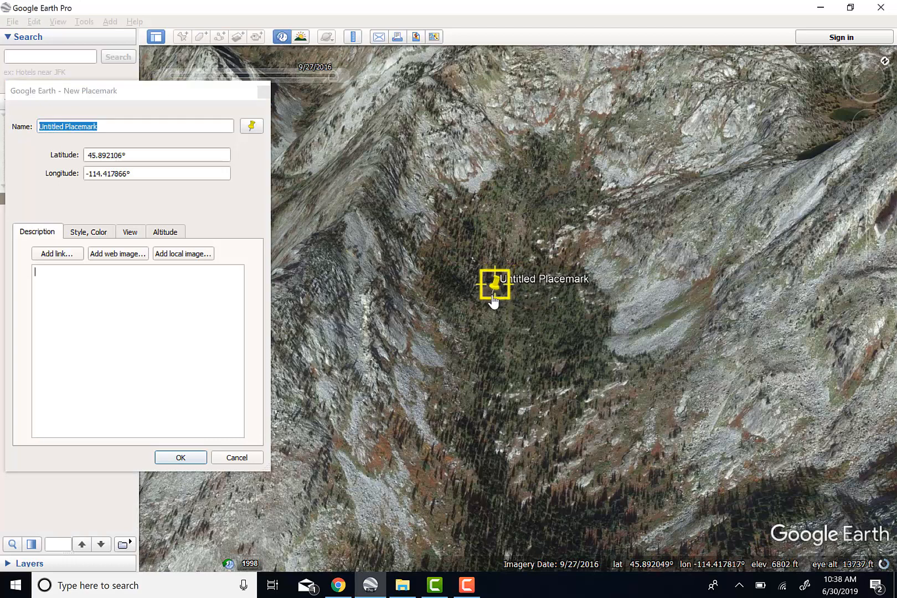
{"action": "left_click", "coordinate": [29, 125]}
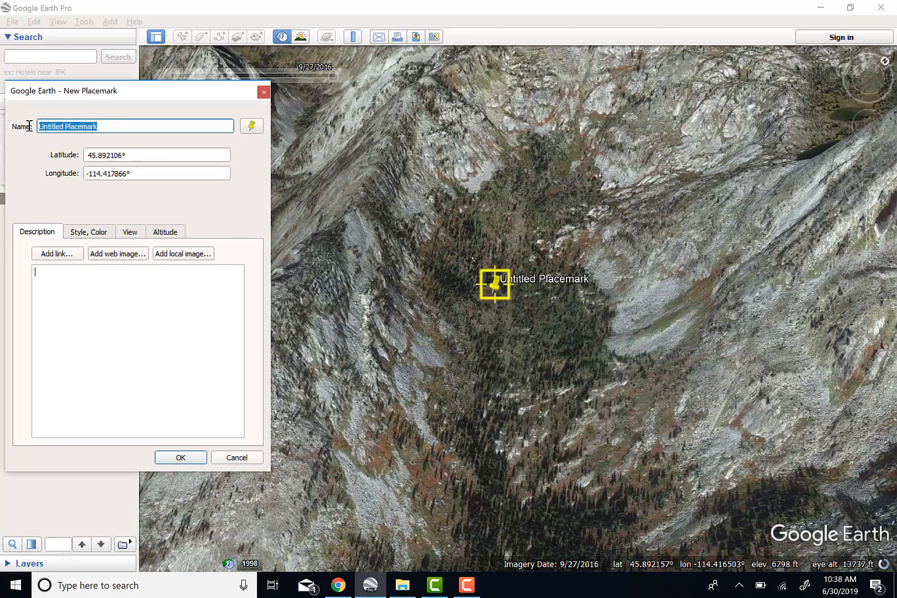
{"action": "type", "text": "W"}
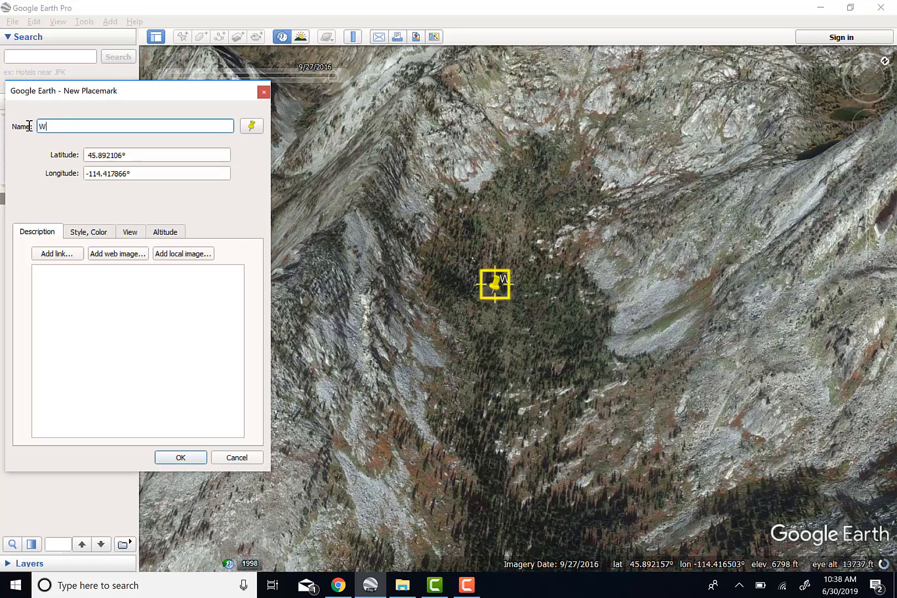
{"action": "type", "text": "allowa"}
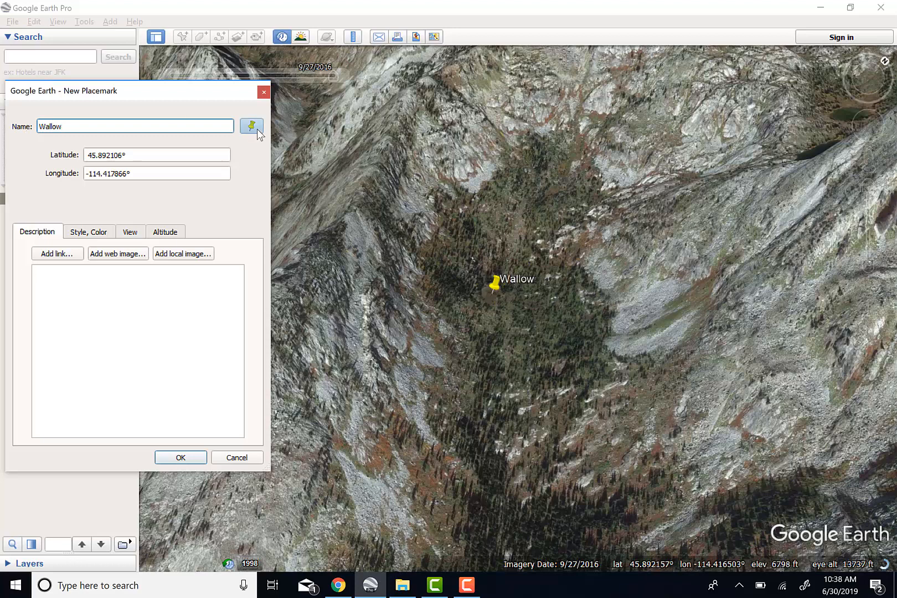
{"action": "key", "text": "BackSpace"}
- Give the Wallow placemark a green pushpin icon and save it
{"action": "left_click", "coordinate": [251, 126]}
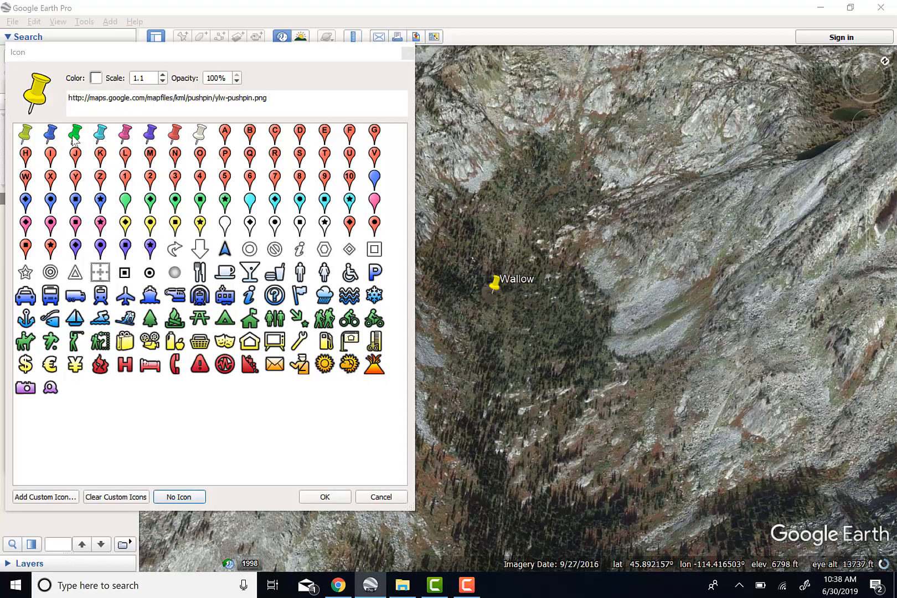
{"action": "left_click", "coordinate": [75, 135]}
{"action": "left_click", "coordinate": [318, 498]}
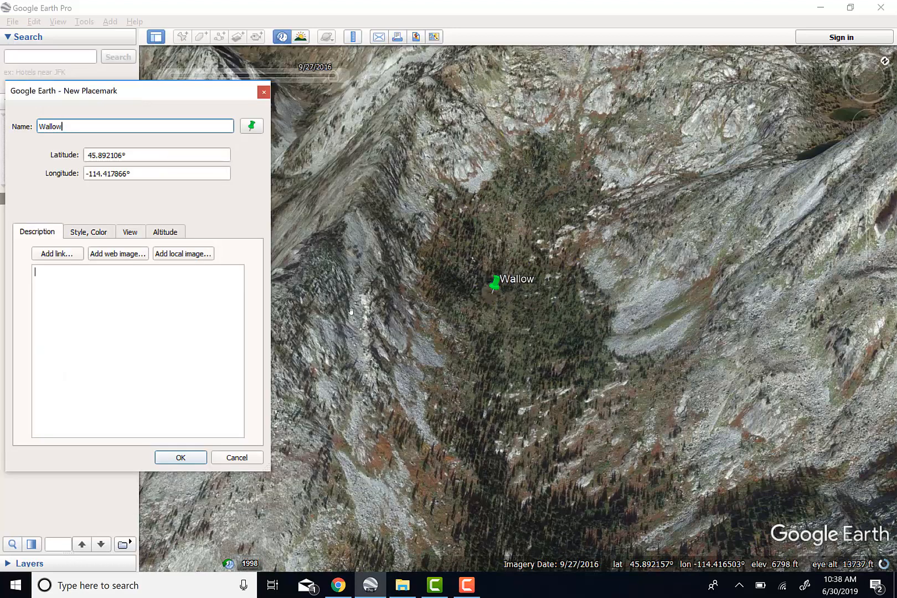
{"action": "left_click", "coordinate": [167, 462]}
- Start a new placemark and position it on the pale rocky knob beside the small lake, down the valley from Wallow
{"action": "left_click_drag", "start_coordinate": [355, 395], "coordinate": [458, 240]}
{"action": "left_click_drag", "start_coordinate": [367, 418], "coordinate": [271, 236]}
{"action": "left_click_drag", "start_coordinate": [616, 301], "coordinate": [649, 418]}
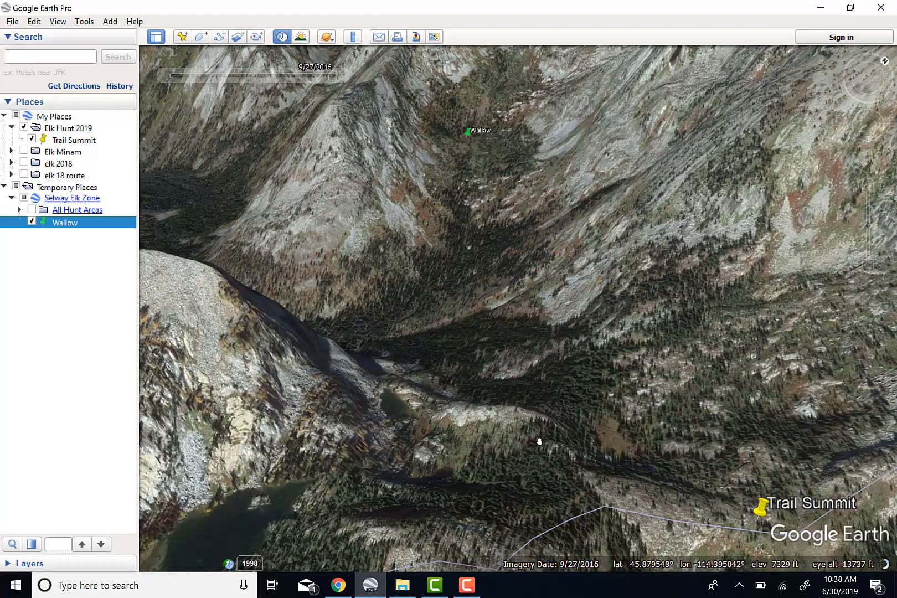
{"action": "scroll", "coordinate": [538, 432], "scroll_direction": "up", "scroll_amount": 2}
{"action": "scroll", "coordinate": [539, 437], "scroll_direction": "up", "scroll_amount": 1}
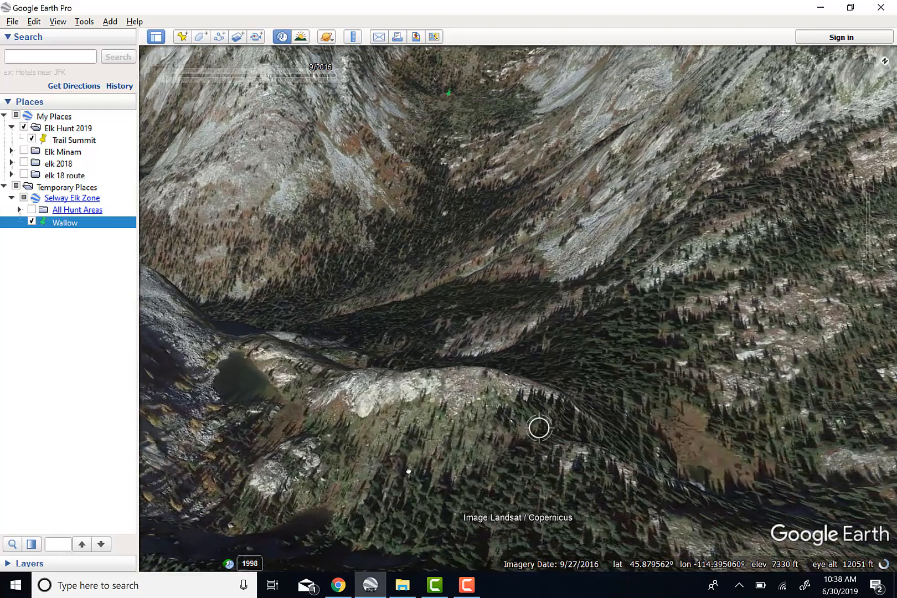
{"action": "left_click_drag", "start_coordinate": [409, 471], "coordinate": [518, 527]}
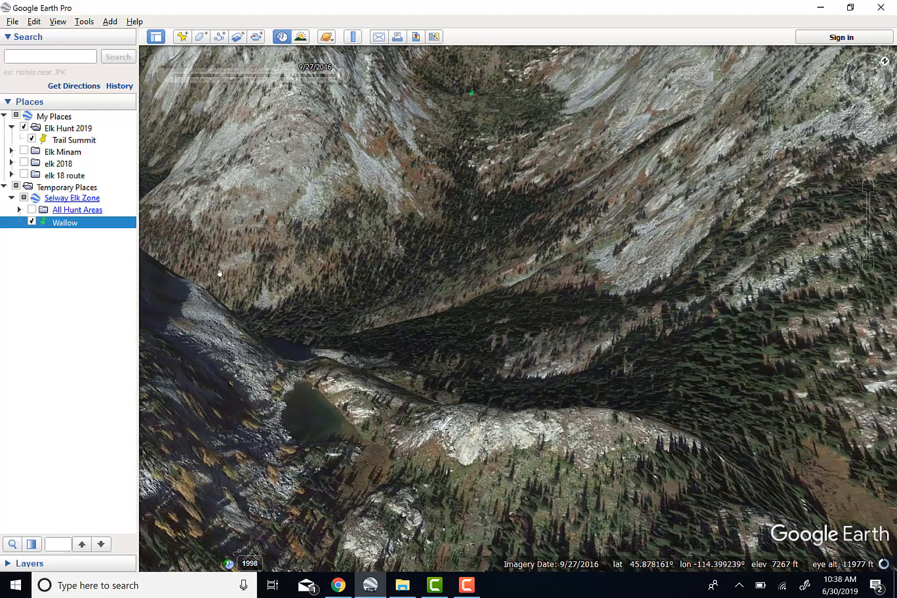
{"action": "left_click", "coordinate": [183, 37]}
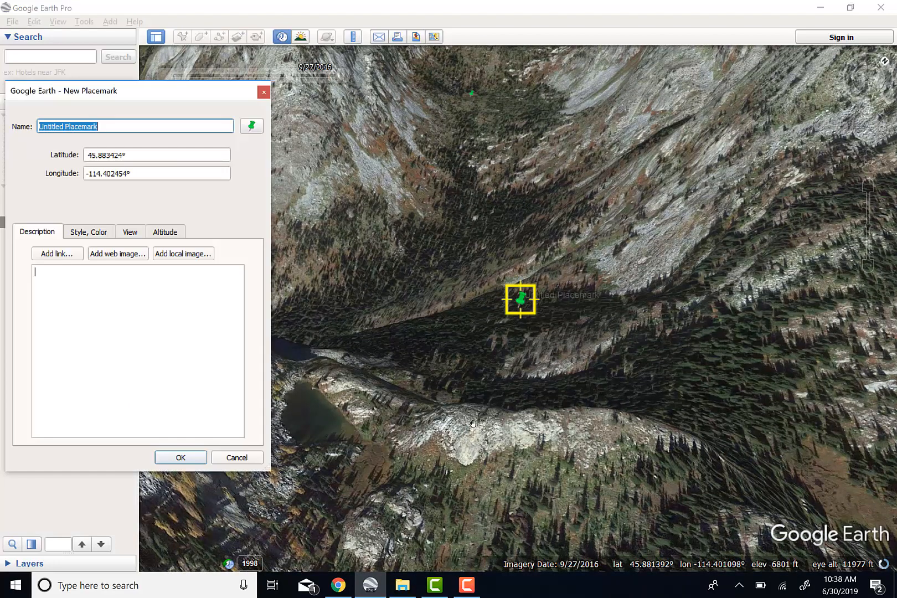
{"action": "left_click_drag", "start_coordinate": [526, 303], "coordinate": [440, 439]}
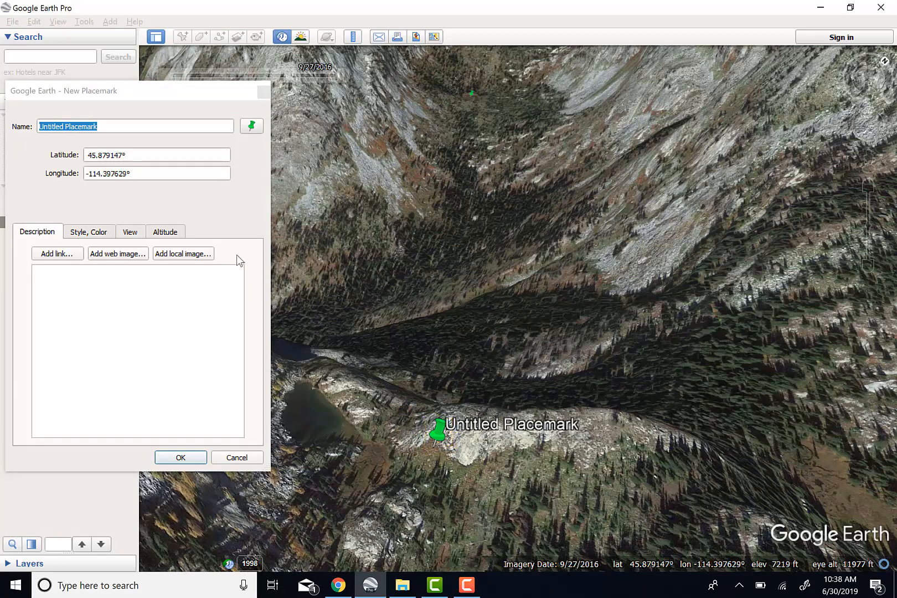
- Give the new placemark on the rocky knob a purple pushpin icon, name it camp 1 and save it
{"action": "left_click", "coordinate": [251, 125]}
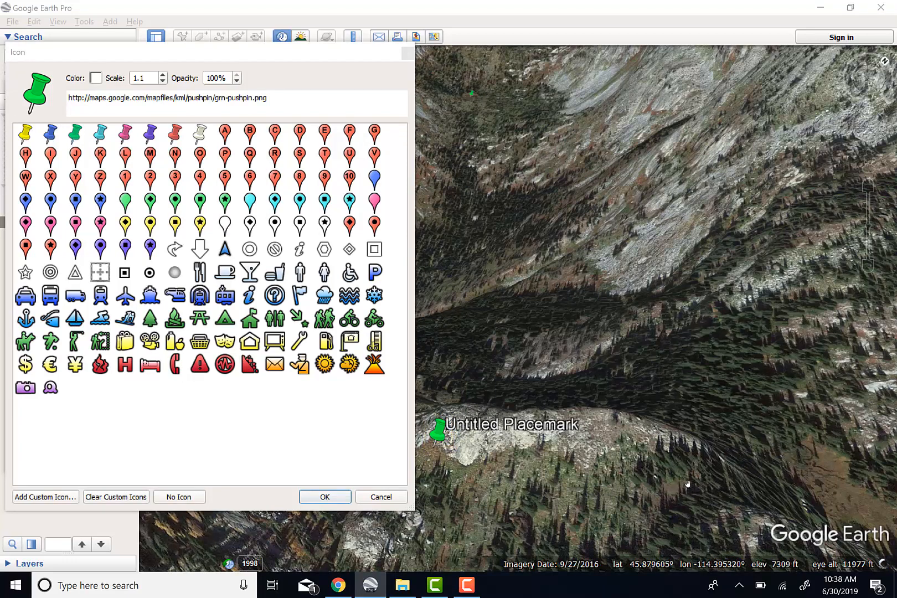
{"action": "left_click", "coordinate": [150, 133]}
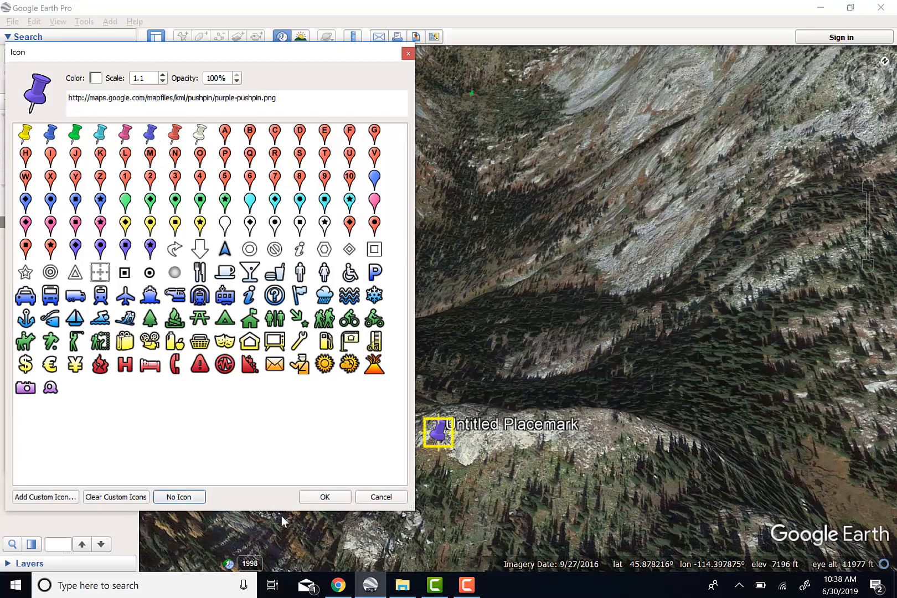
{"action": "left_click", "coordinate": [316, 497]}
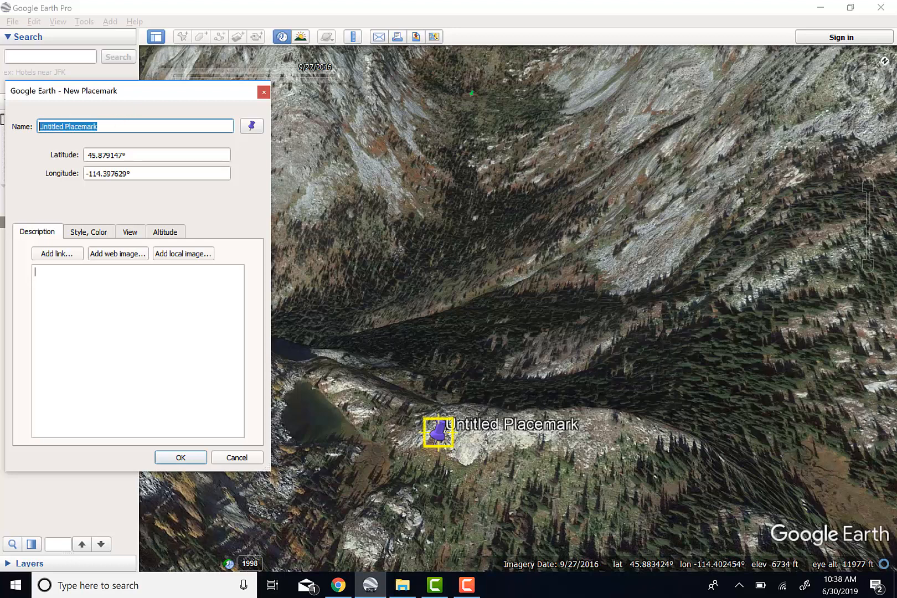
{"action": "type", "text": "camp 1"}
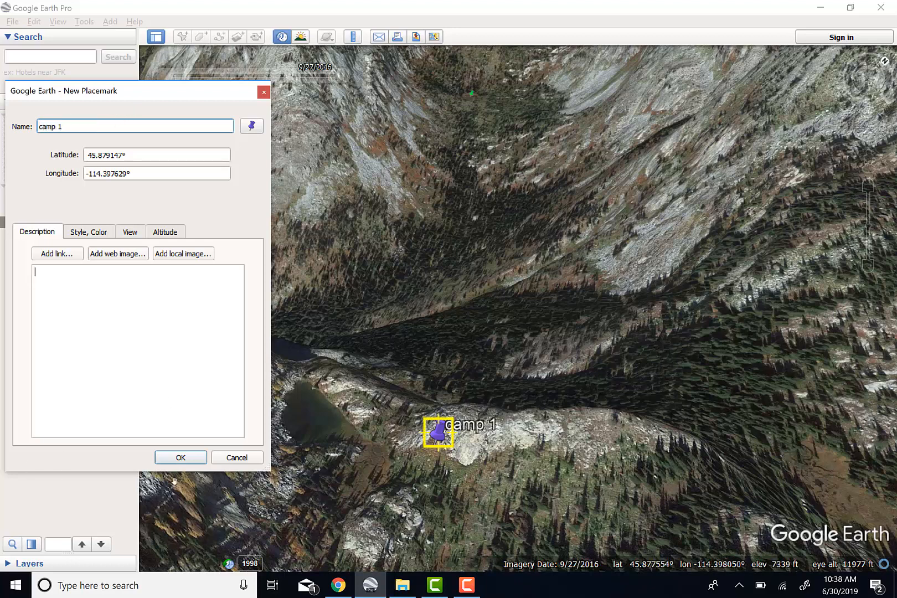
{"action": "key", "text": "Return"}
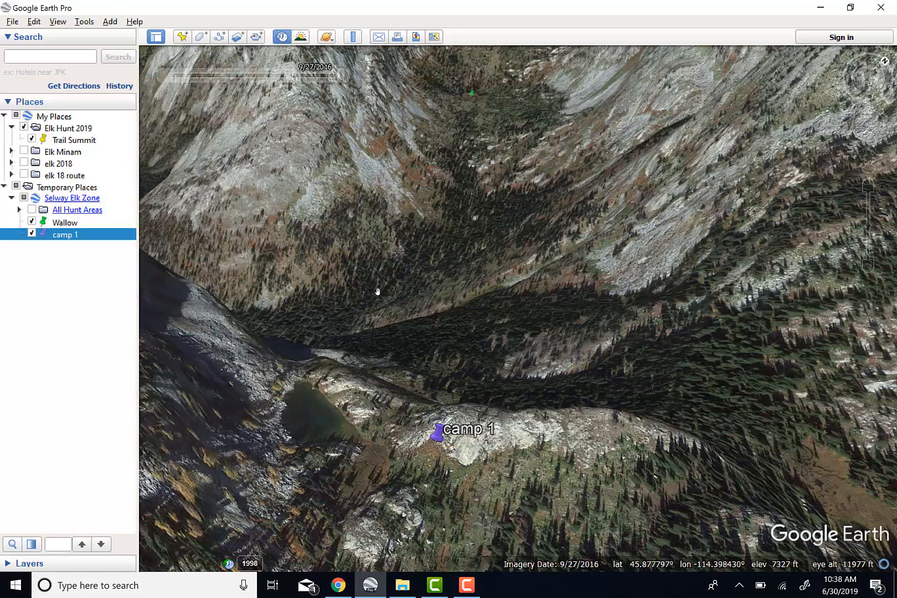
- Place another placemark on the rim of the rocky knob next to camp 1 and give it a light blue pushpin icon
{"action": "left_click", "coordinate": [183, 37]}
{"action": "left_click_drag", "start_coordinate": [519, 302], "coordinate": [479, 441]}
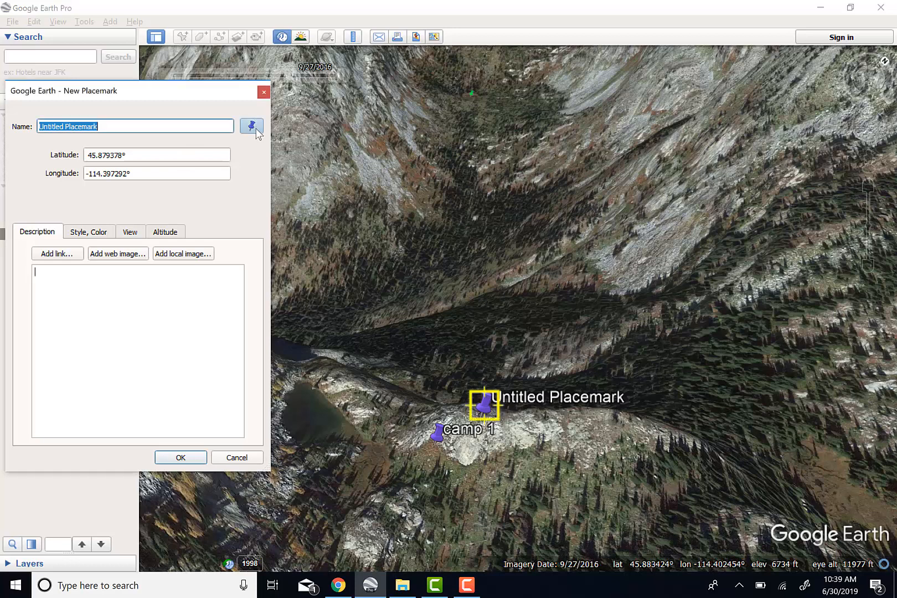
{"action": "left_click", "coordinate": [252, 126]}
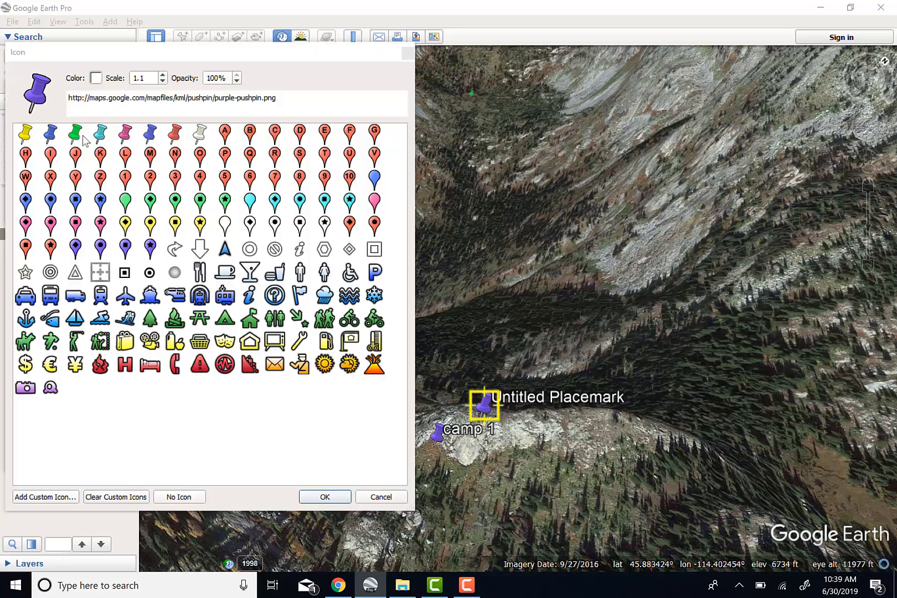
{"action": "left_click", "coordinate": [100, 133]}
{"action": "left_click", "coordinate": [325, 497]}
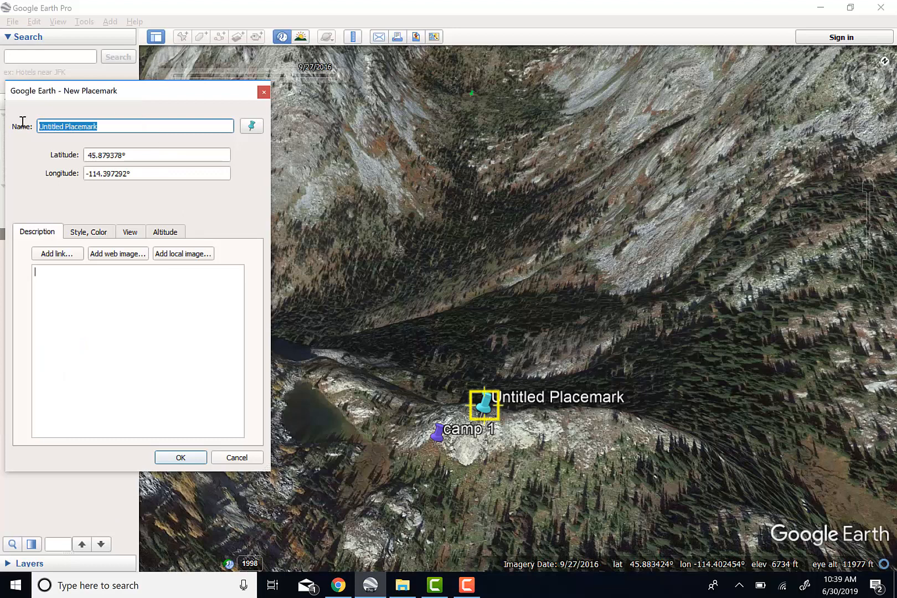
- Name the rim placemark glassing point 1, add the description "better in morning" and save it
{"action": "type", "text": "glassing po"}
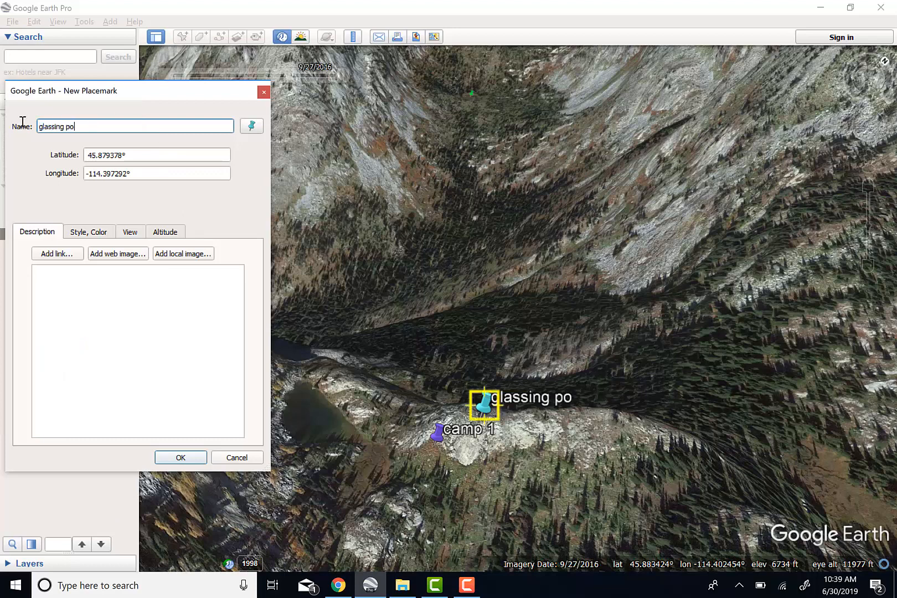
{"action": "type", "text": "int 1"}
{"action": "left_click", "coordinate": [63, 307]}
{"action": "type", "text": "bet"}
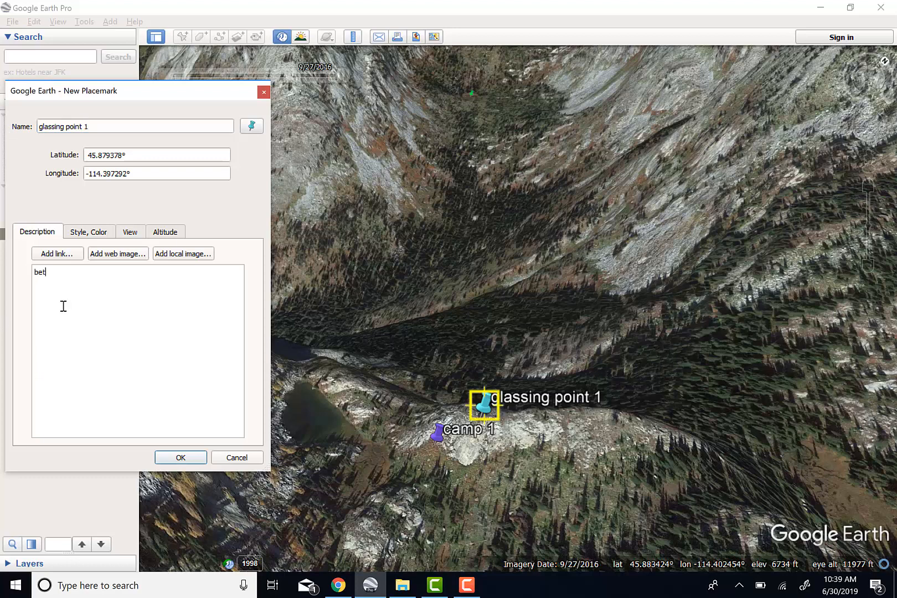
{"action": "type", "text": "ter in morning"}
{"action": "left_click", "coordinate": [190, 457]}
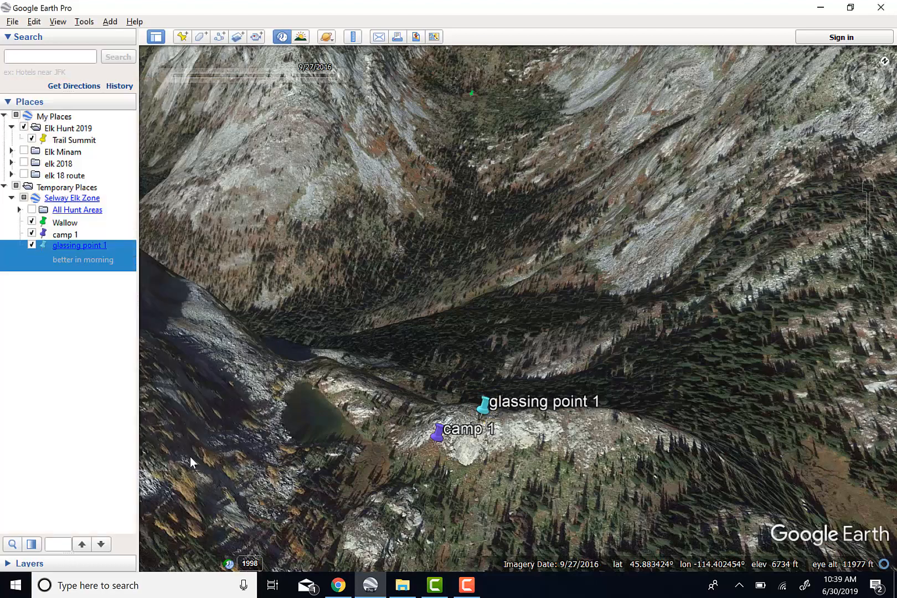
- Add a placemark named water source at the edge of the small lake near camp 1, with a blue pushpin icon, and save it
{"action": "left_click", "coordinate": [186, 37]}
{"action": "left_click_drag", "start_coordinate": [521, 302], "coordinate": [394, 416]}
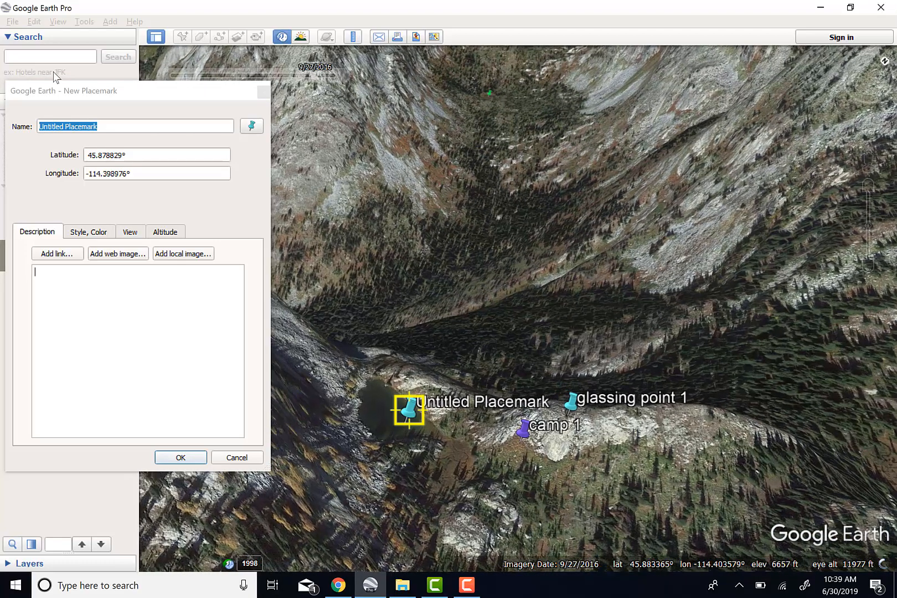
{"action": "left_click", "coordinate": [91, 127]}
{"action": "key", "text": "ctrl+a"}
{"action": "type", "text": "w"}
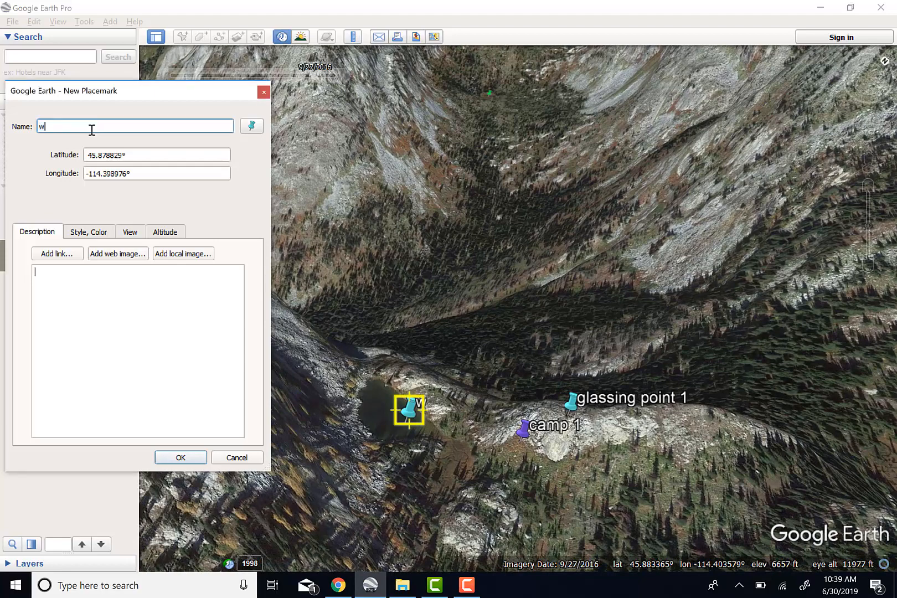
{"action": "type", "text": "ater source"}
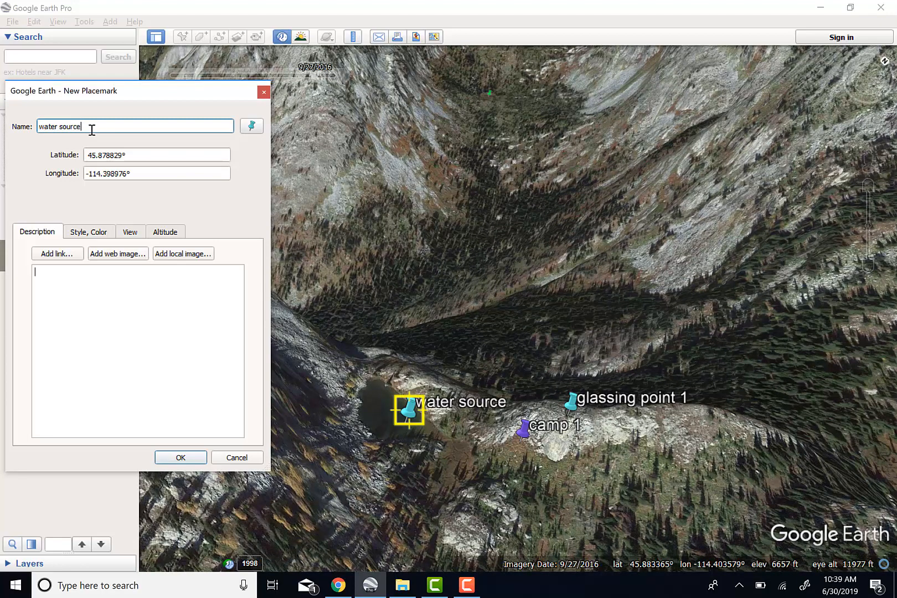
{"action": "left_click", "coordinate": [252, 126]}
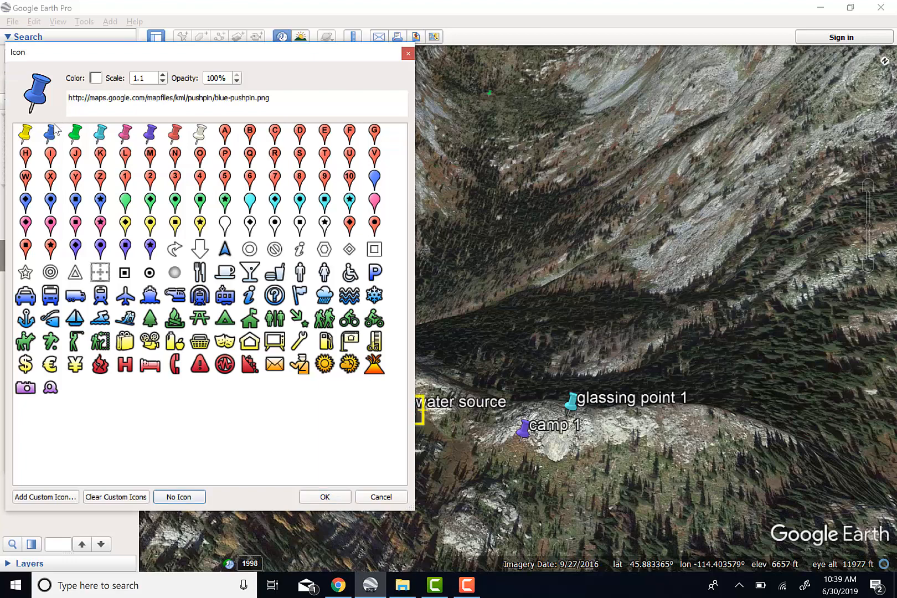
{"action": "left_click", "coordinate": [327, 497]}
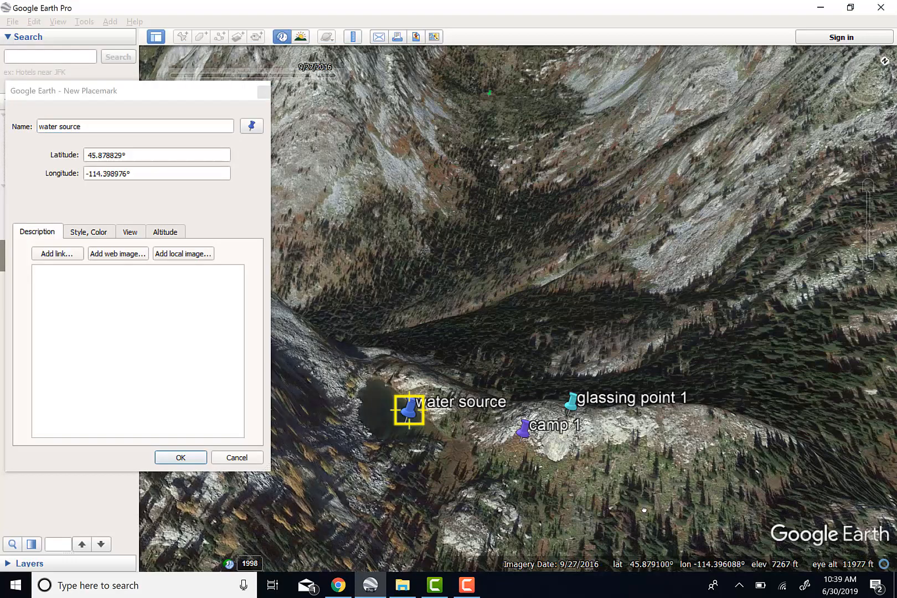
{"action": "left_click", "coordinate": [191, 460]}
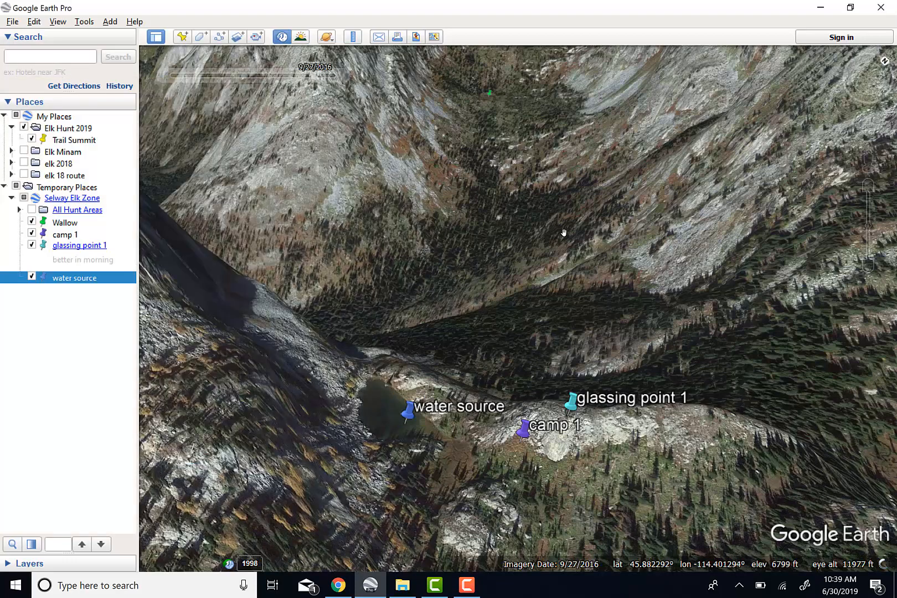
- Place a new placemark named elk spot 1 in the basin timber just below Wallow and choose a green pushpin icon for it
{"action": "mouse_move", "coordinate": [531, 189]}
{"action": "left_mouse_down"}
{"action": "mouse_move", "coordinate": [526, 277]}
{"action": "mouse_move", "coordinate": [523, 182]}
{"action": "left_mouse_up"}
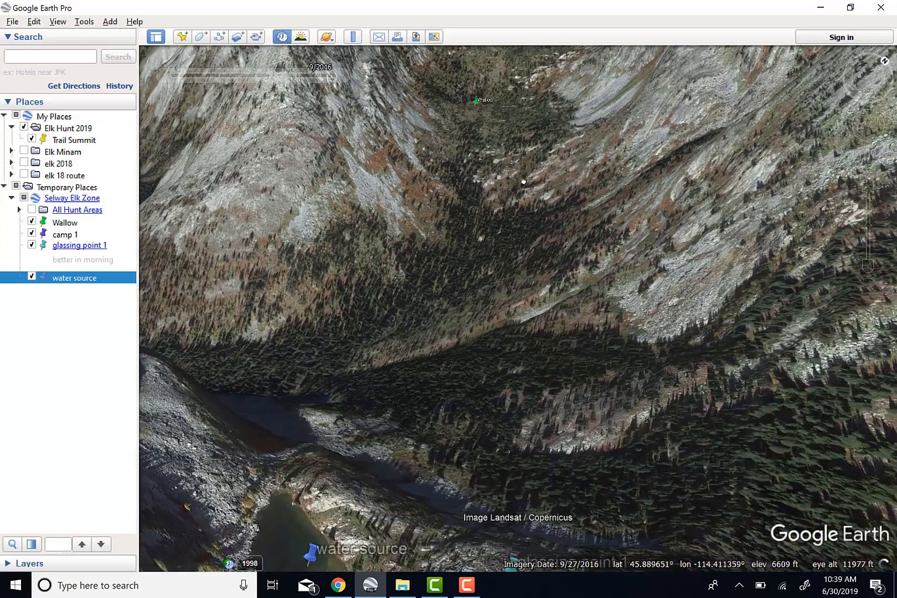
{"action": "left_click", "coordinate": [181, 37]}
{"action": "left_click", "coordinate": [497, 124]}
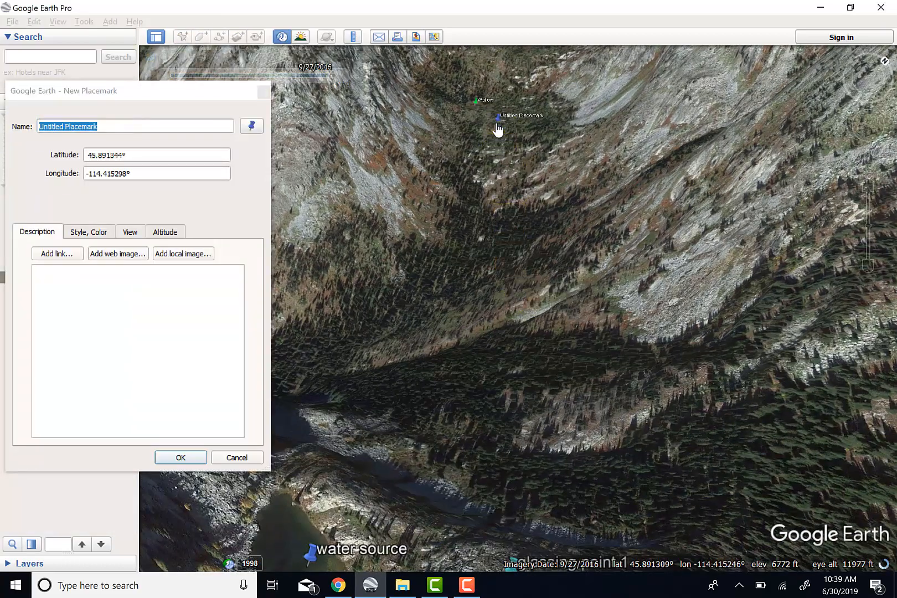
{"action": "left_click_drag", "start_coordinate": [120, 128], "coordinate": [3, 127]}
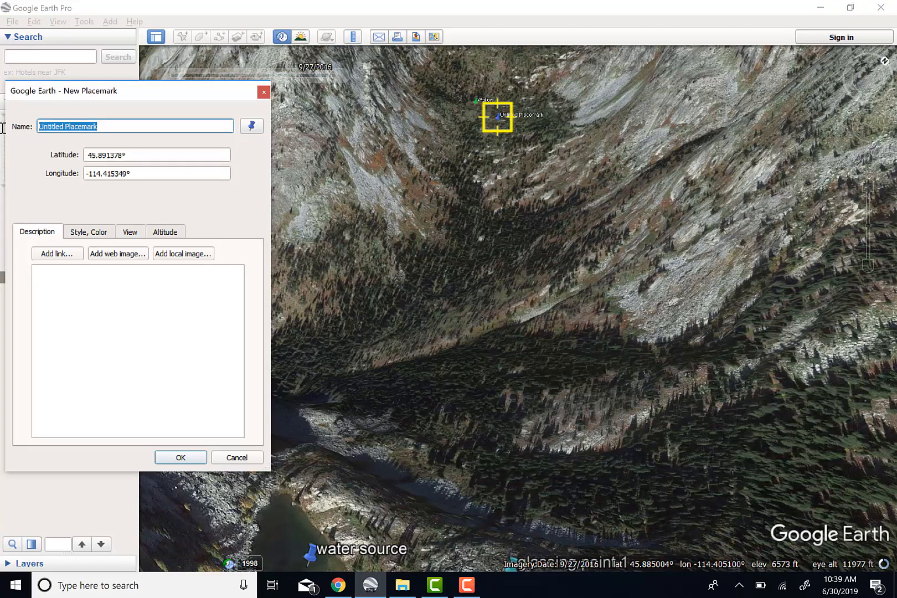
{"action": "type", "text": "elk spot 1"}
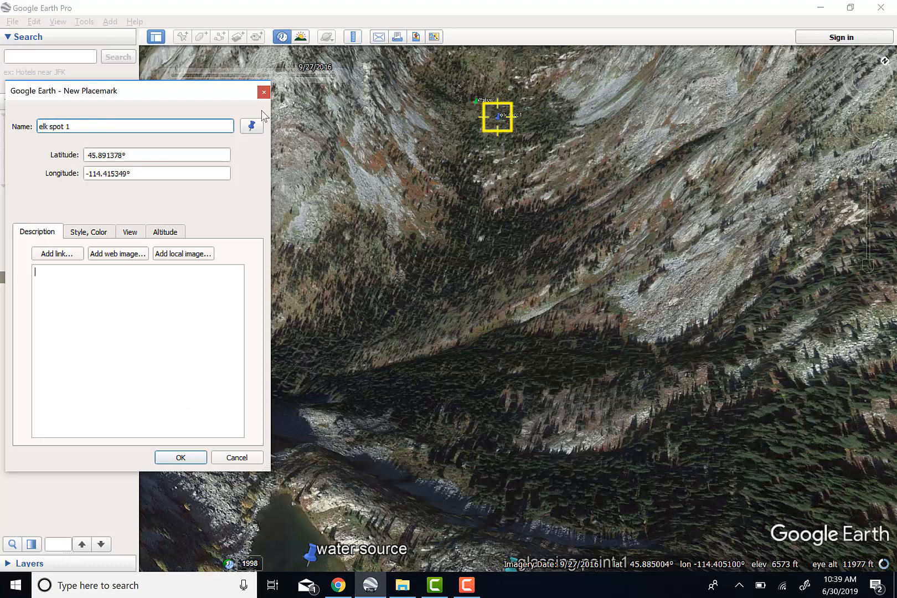
{"action": "left_click", "coordinate": [251, 127]}
{"action": "left_click", "coordinate": [76, 133]}
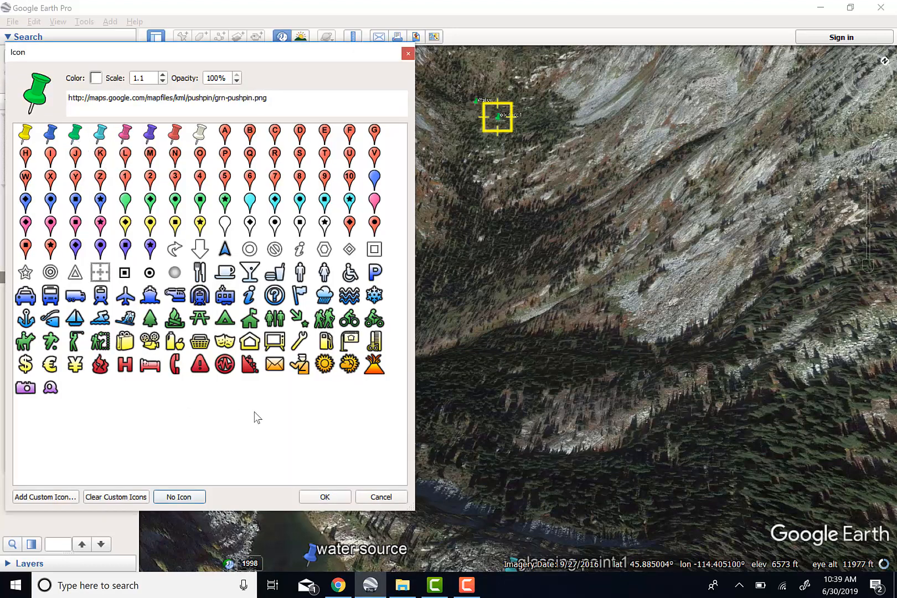
- Accept the green pushpin icon and save the elk spot 1 placemark
{"action": "left_click", "coordinate": [324, 494]}
{"action": "left_click", "coordinate": [191, 457]}
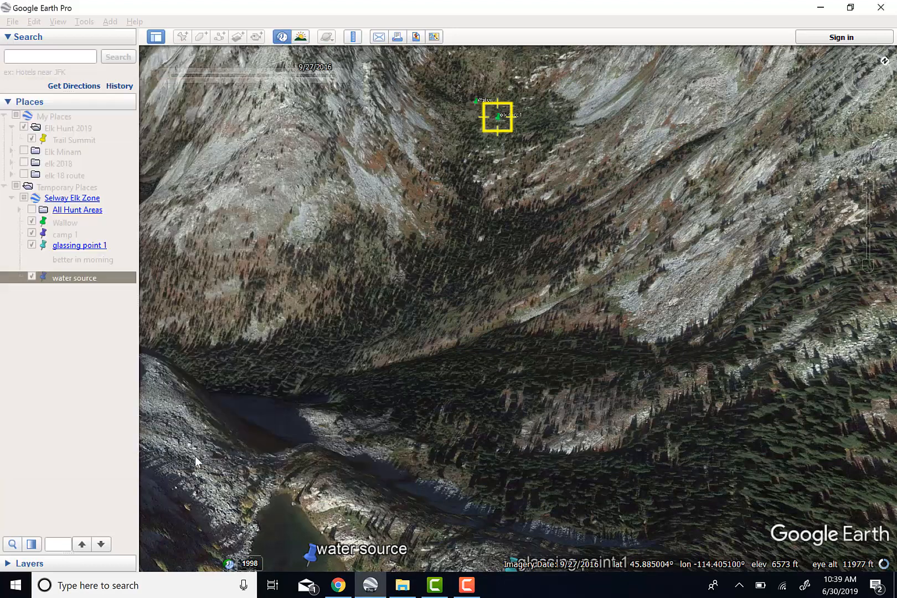
{"action": "scroll", "coordinate": [357, 296], "scroll_direction": "down", "scroll_amount": 3}
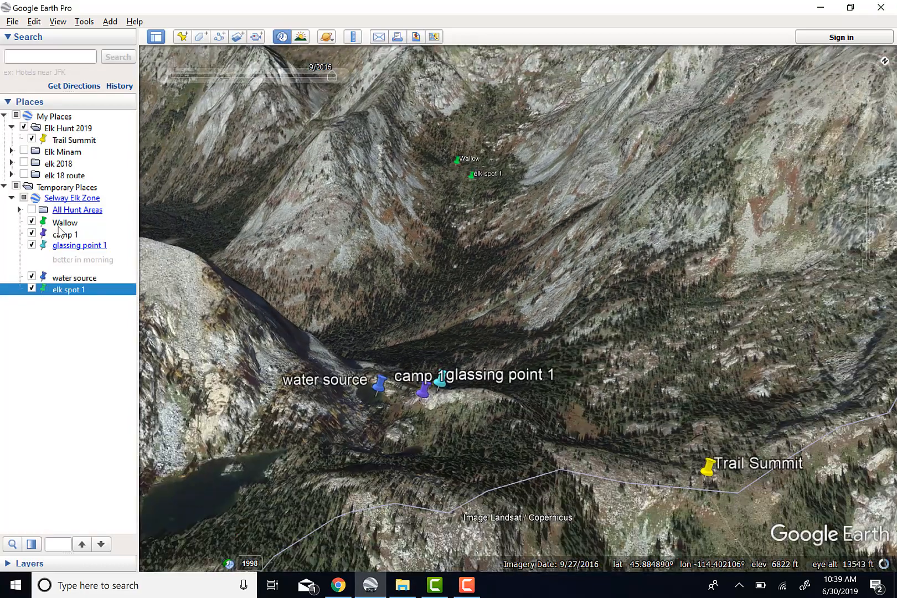
- Move the Wallow, camp 1, water source, elk spot 1 and glassing point 1 placemarks into the Elk Hunt 2019 folder
{"action": "left_click", "coordinate": [65, 224]}
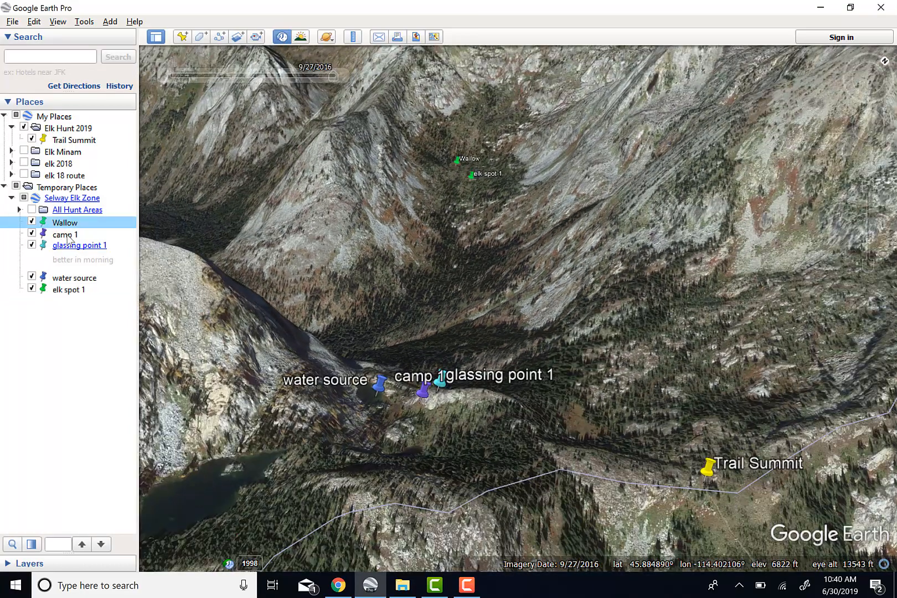
{"action": "left_click", "coordinate": [65, 235], "text": "shift"}
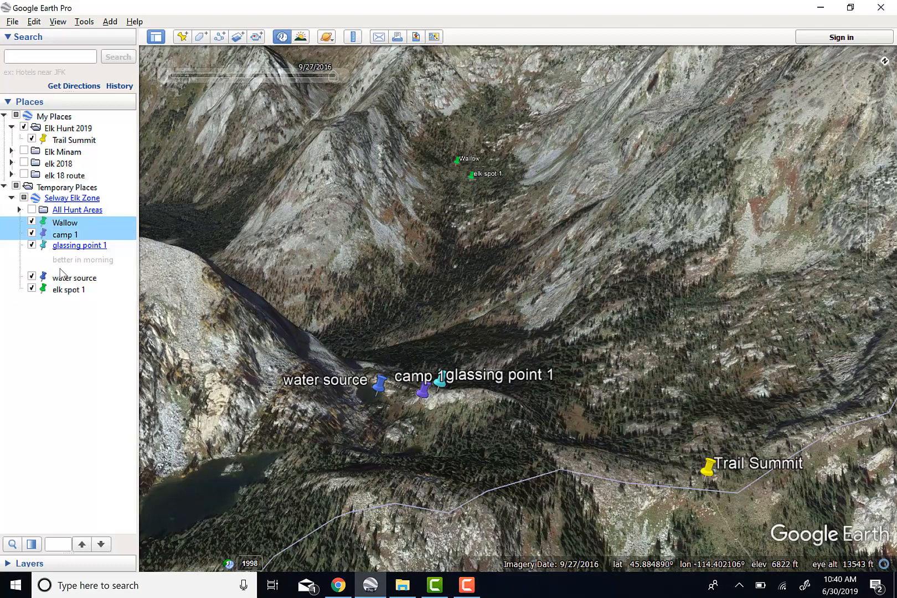
{"action": "left_click", "coordinate": [67, 249]}
{"action": "left_click", "coordinate": [495, 272]}
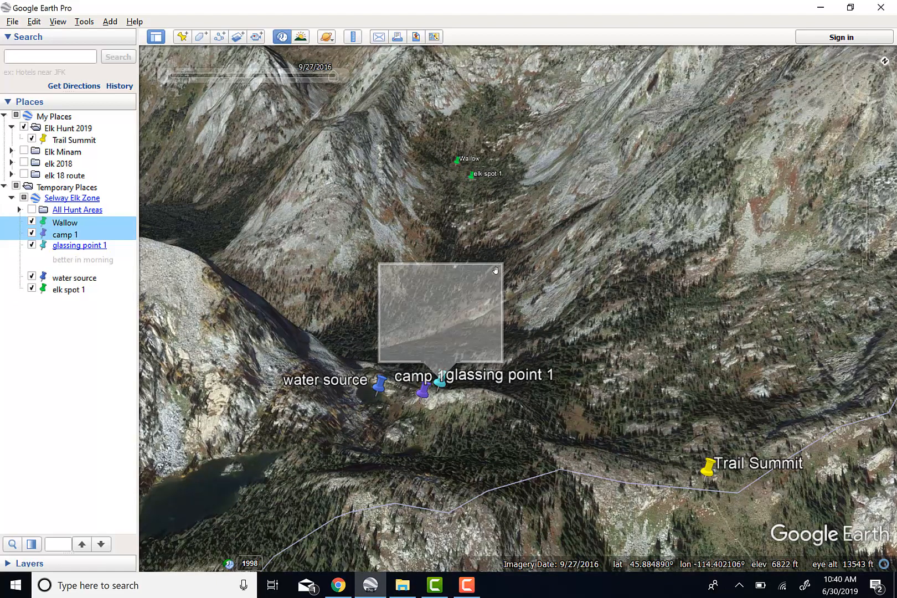
{"action": "left_click", "coordinate": [74, 279], "text": "ctrl"}
{"action": "left_click", "coordinate": [74, 290], "text": "ctrl"}
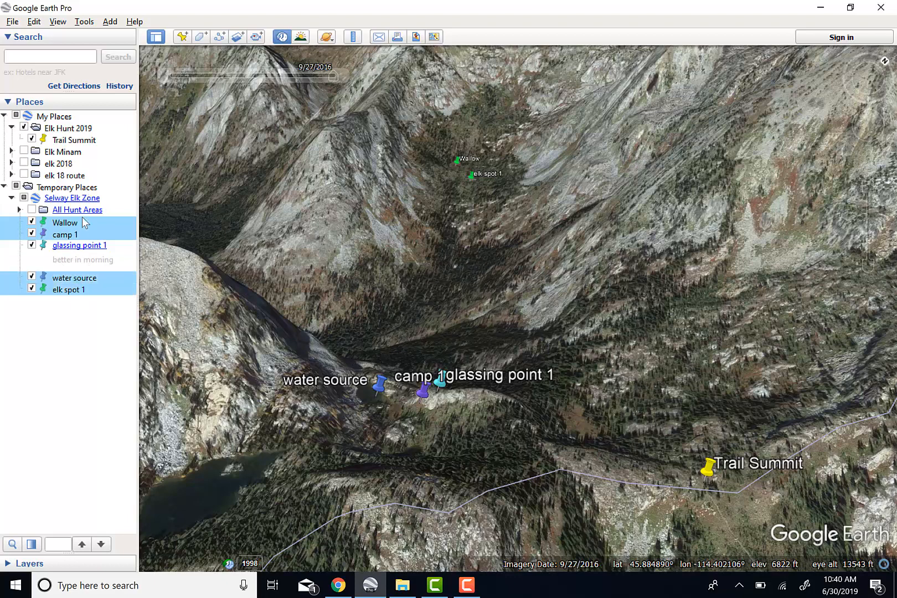
{"action": "left_click_drag", "start_coordinate": [84, 222], "coordinate": [61, 128]}
{"action": "left_click_drag", "start_coordinate": [47, 270], "coordinate": [65, 130]}
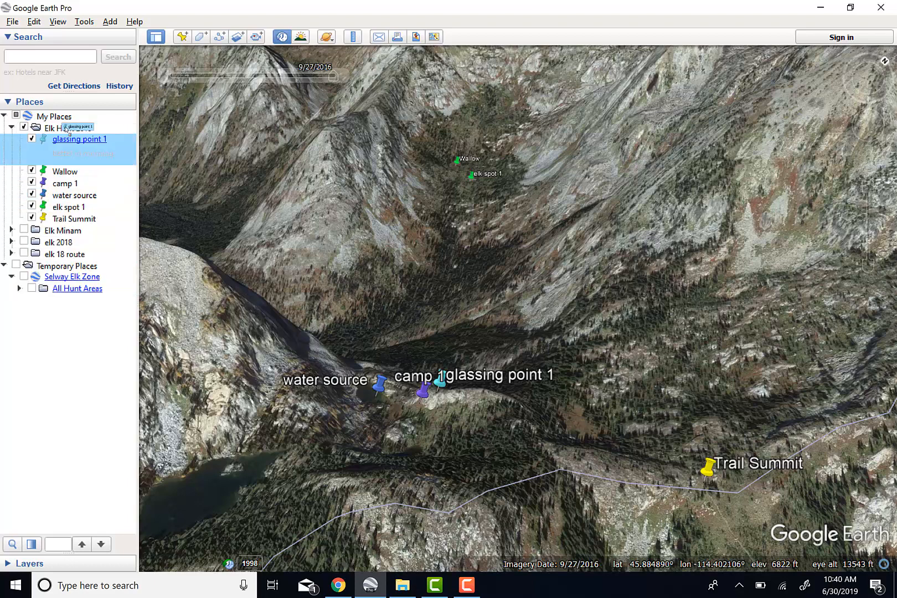
{"action": "left_click", "coordinate": [113, 185]}
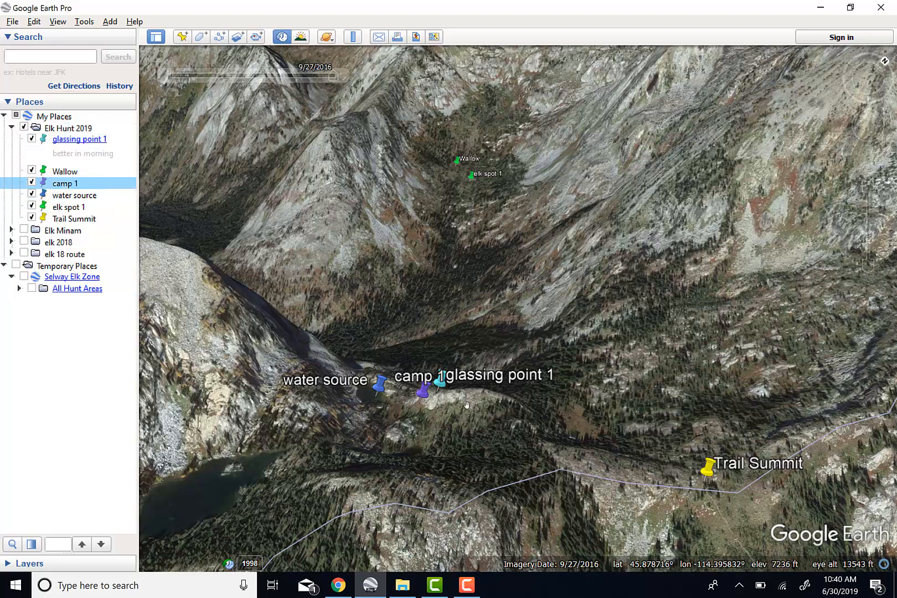
- Turn off the historical imagery time slider
{"action": "scroll", "coordinate": [432, 433], "scroll_direction": "down", "scroll_amount": 5}
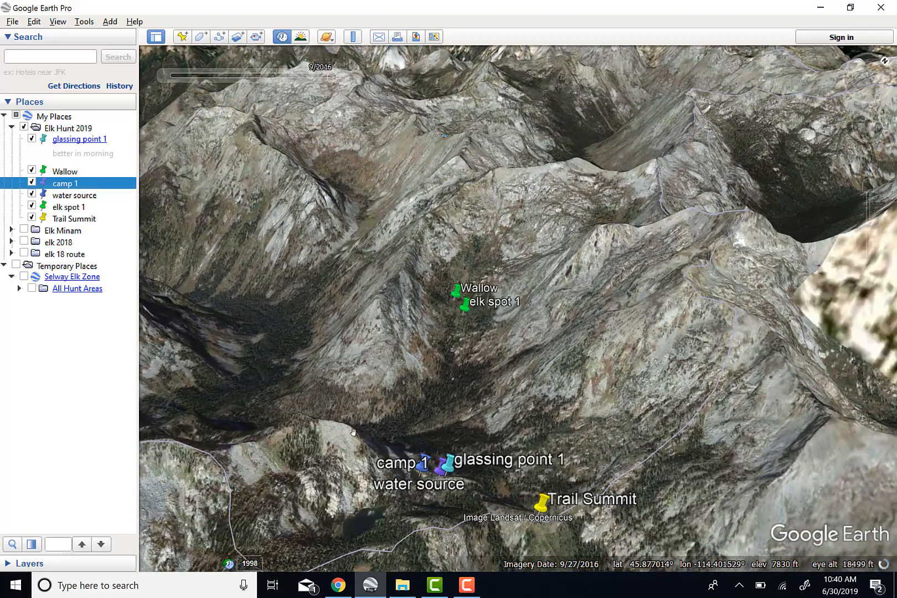
{"action": "scroll", "coordinate": [352, 418], "scroll_direction": "up", "scroll_amount": 3}
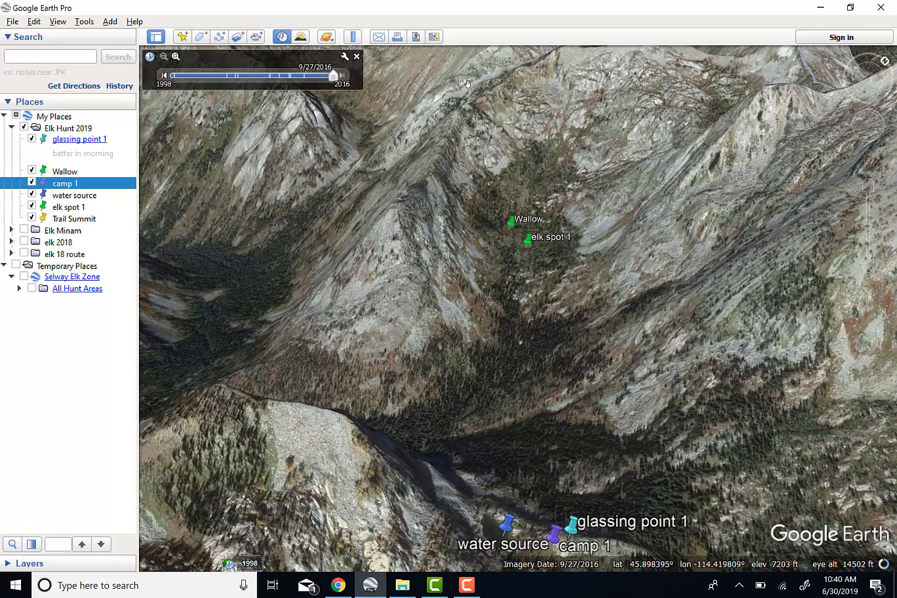
{"action": "left_click", "coordinate": [356, 56]}
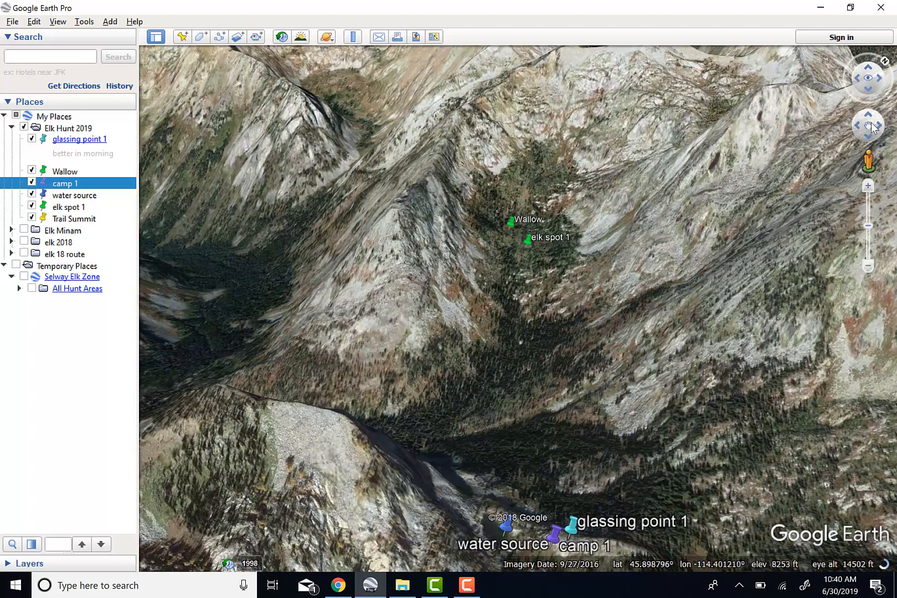
- Examine the surrounding ridges, small lakes and slopes between the Wallow and the camp 1 area from different angles
{"action": "left_click", "coordinate": [871, 122]}
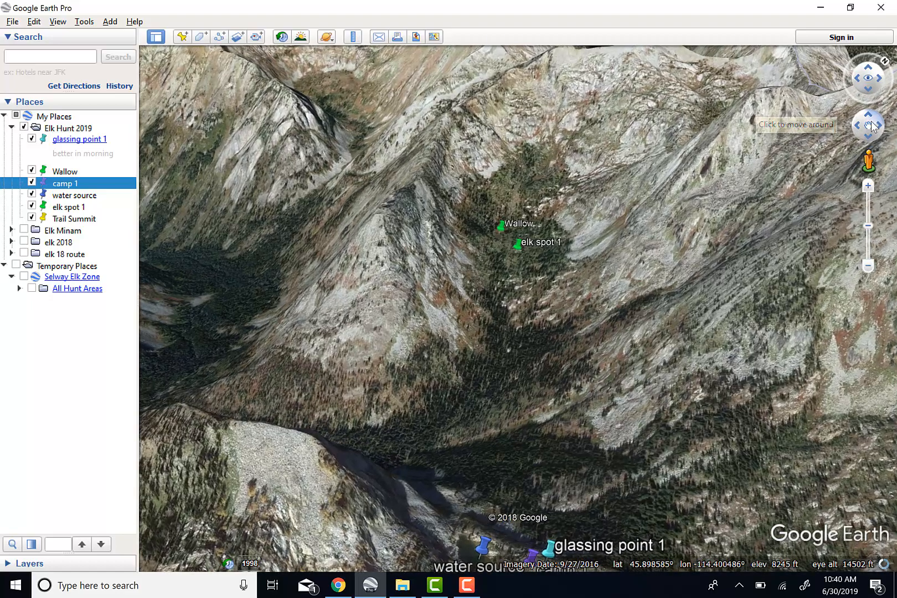
{"action": "scroll", "coordinate": [615, 100], "scroll_direction": "up", "scroll_amount": 3}
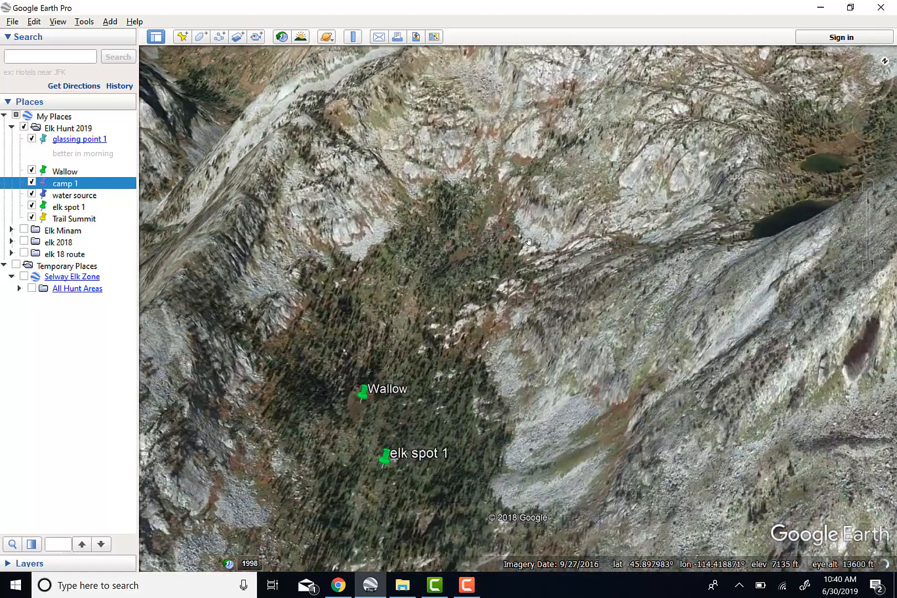
{"action": "scroll", "coordinate": [529, 240], "scroll_direction": "up", "scroll_amount": 3}
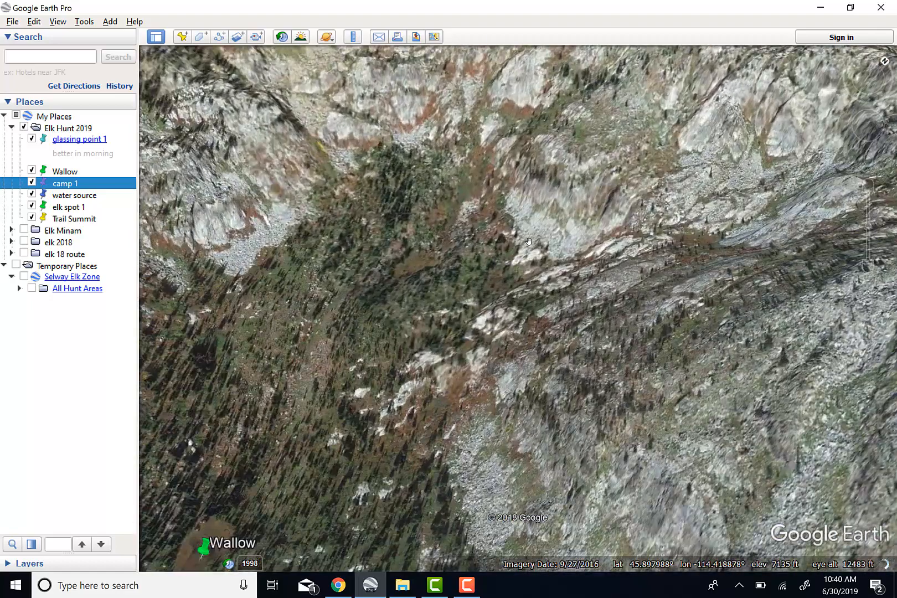
{"action": "left_click", "coordinate": [888, 79]}
{"action": "left_click_drag", "start_coordinate": [889, 79], "coordinate": [887, 68]}
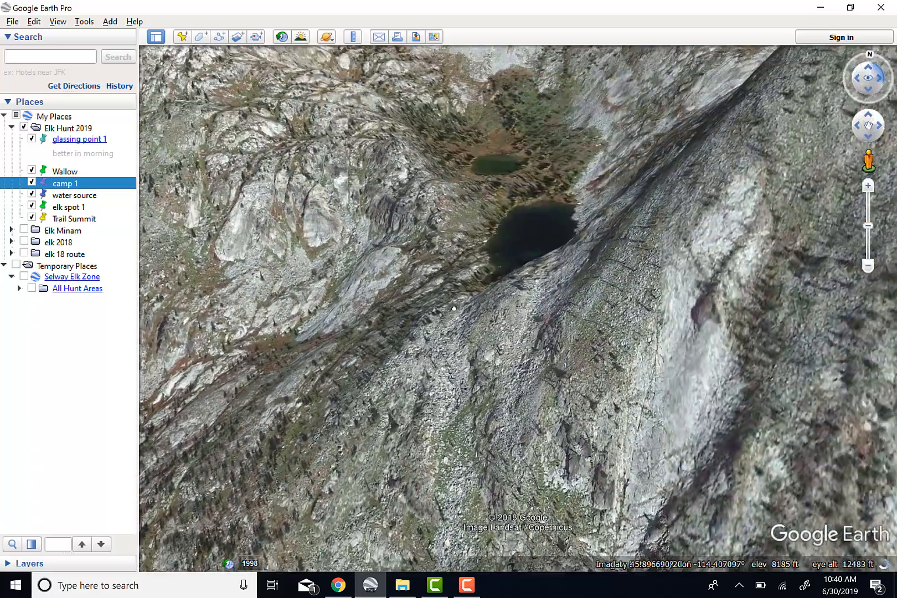
{"action": "left_click_drag", "start_coordinate": [425, 213], "coordinate": [411, 110]}
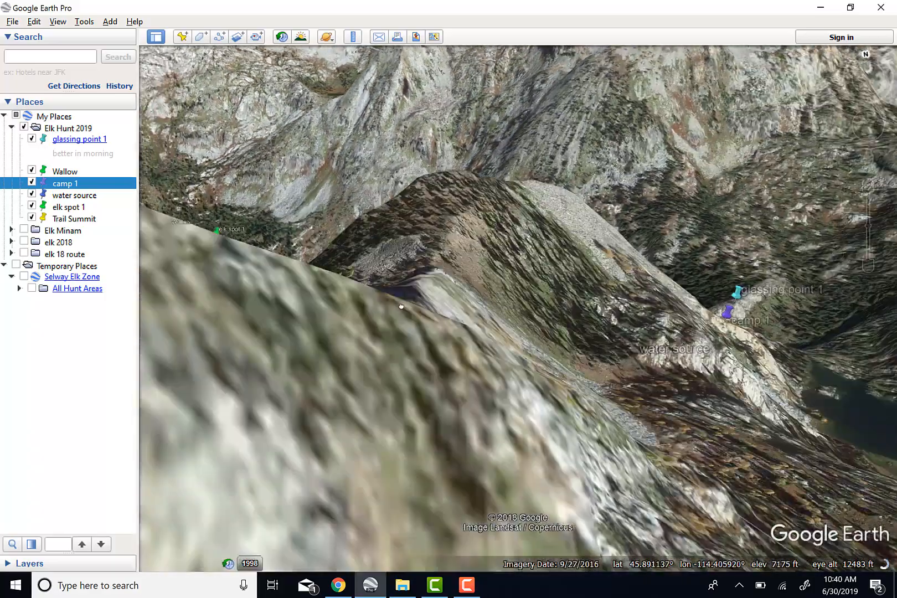
{"action": "left_click_drag", "start_coordinate": [401, 312], "coordinate": [396, 335]}
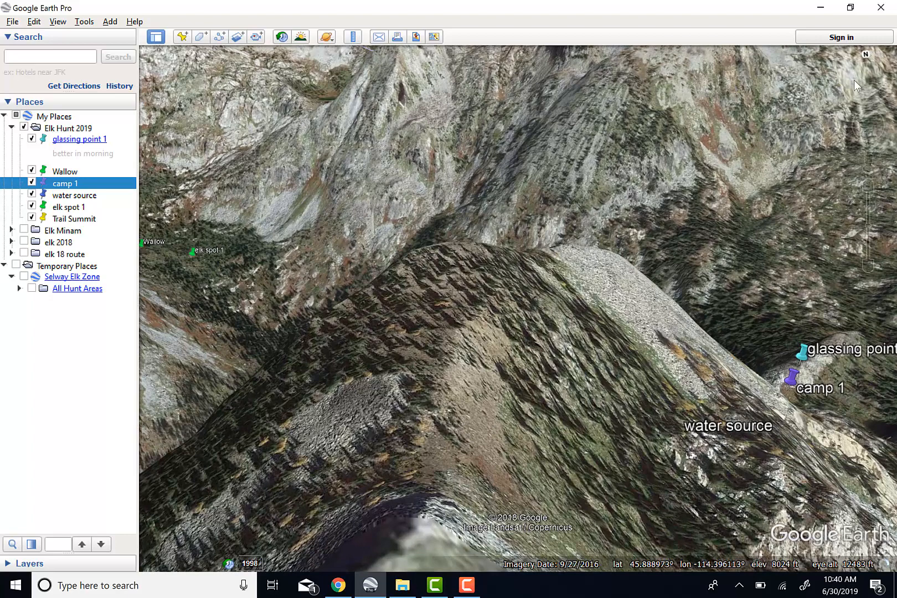
{"action": "mouse_move", "coordinate": [855, 83]}
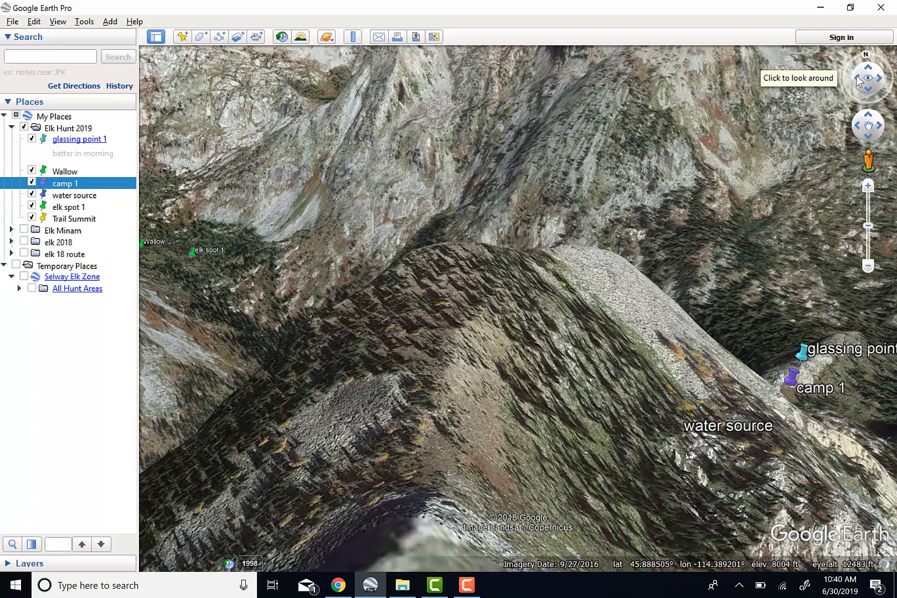
{"action": "left_click", "coordinate": [857, 80]}
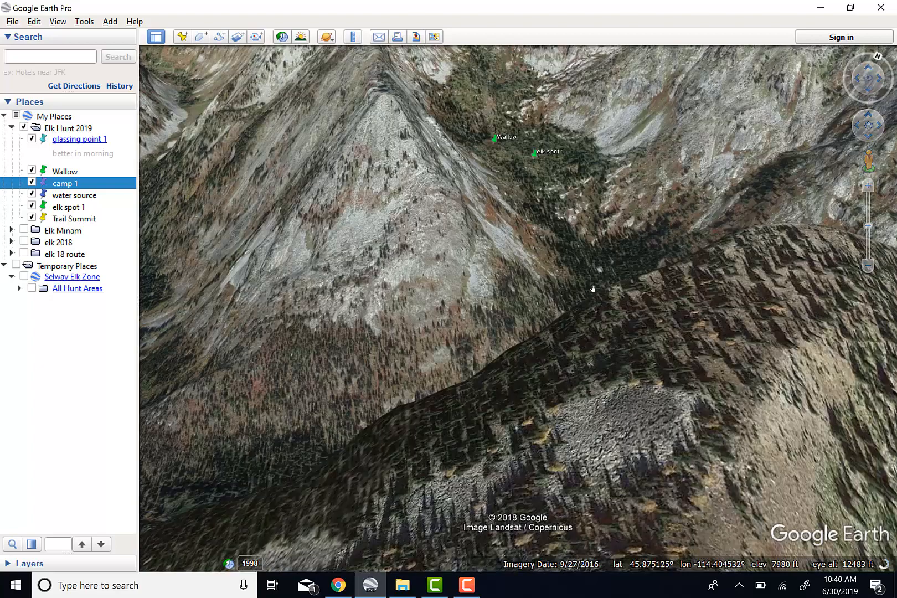
- Examine the timbered basin and drainage around Wallow and elk spot 1, and check the onX topo map in Chrome before returning to Google Earth
{"action": "scroll", "coordinate": [594, 389], "scroll_direction": "up", "scroll_amount": 2}
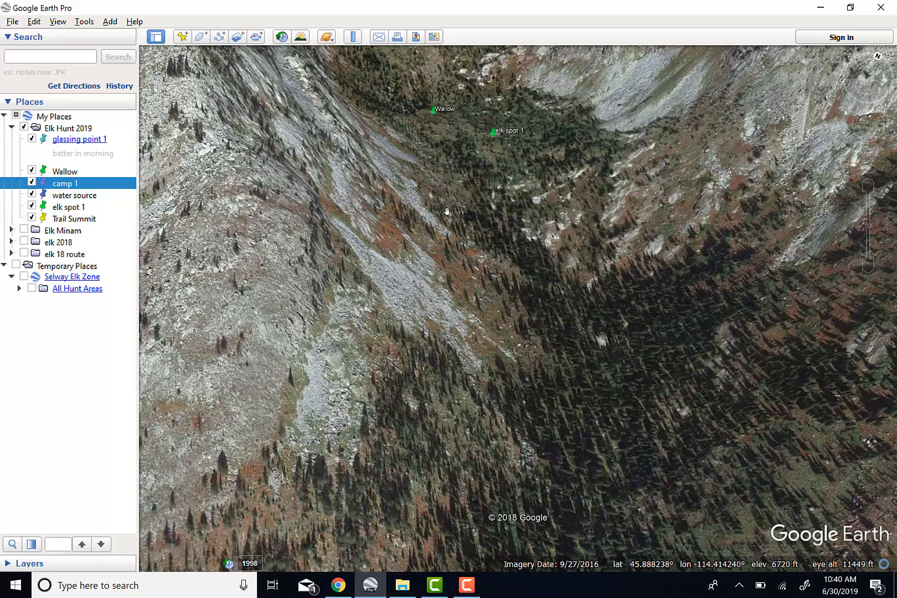
{"action": "mouse_move", "coordinate": [543, 256]}
{"action": "middle_mouse_down"}
{"action": "mouse_move", "coordinate": [542, 327]}
{"action": "mouse_move", "coordinate": [542, 256]}
{"action": "middle_mouse_up"}
{"action": "left_click_drag", "start_coordinate": [483, 233], "coordinate": [490, 294]}
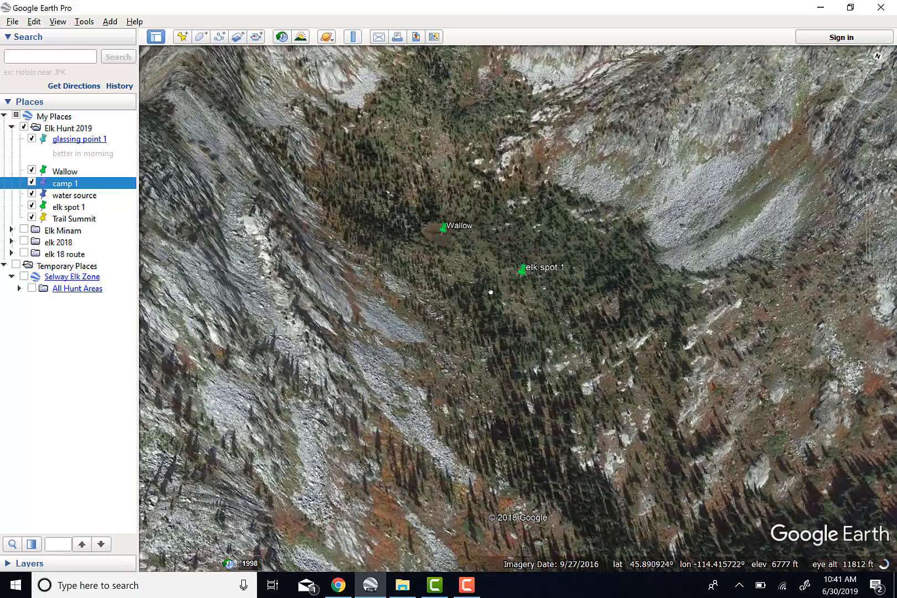
{"action": "middle_click_drag", "start_coordinate": [491, 294], "coordinate": [457, 169]}
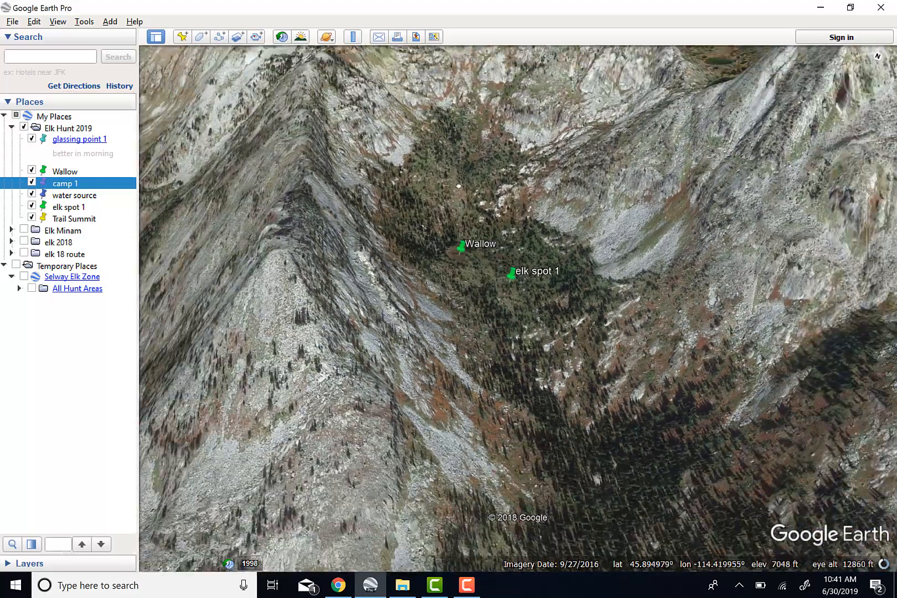
{"action": "left_click_drag", "start_coordinate": [457, 170], "coordinate": [455, 238]}
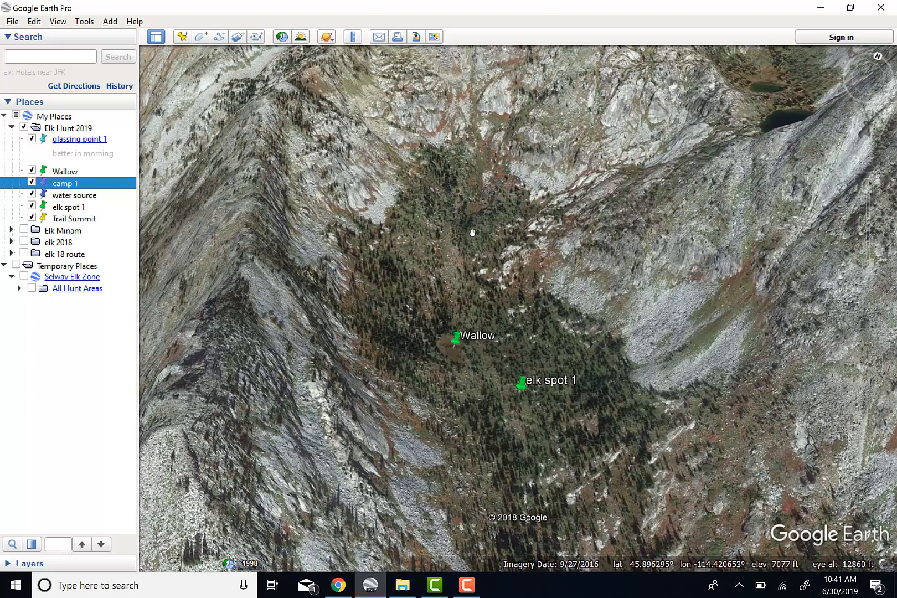
{"action": "scroll", "coordinate": [431, 250], "scroll_direction": "down", "scroll_amount": 2}
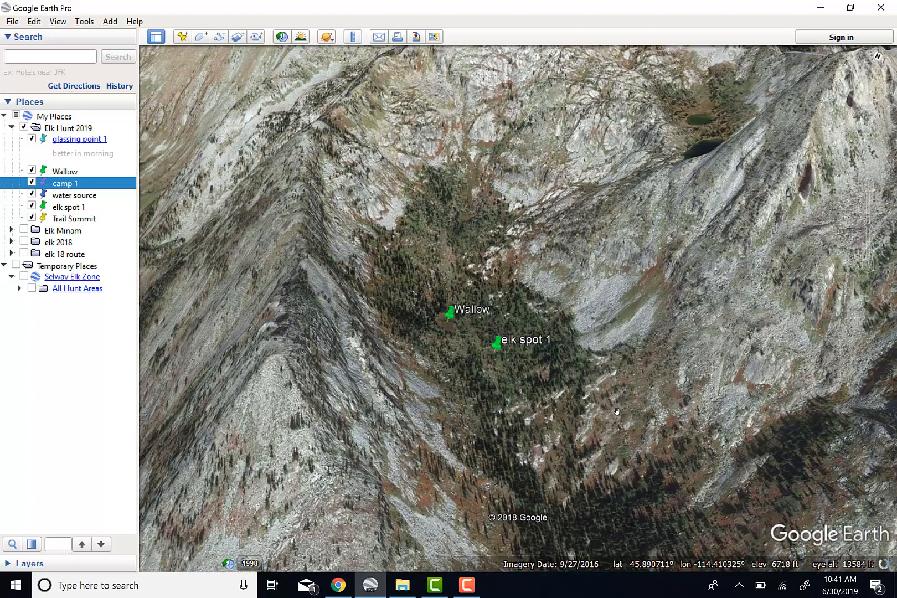
{"action": "left_click_drag", "start_coordinate": [625, 457], "coordinate": [475, 294]}
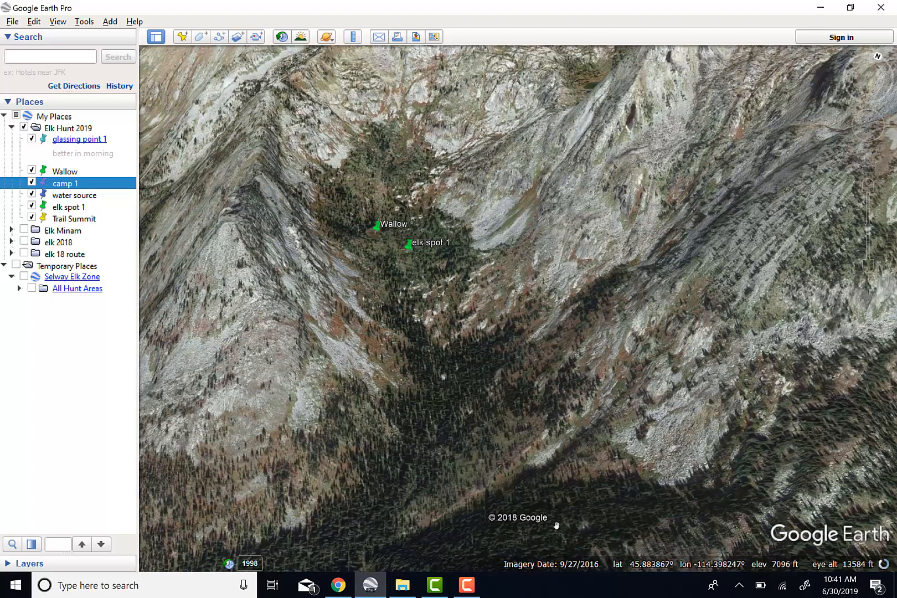
{"action": "left_click", "coordinate": [357, 585]}
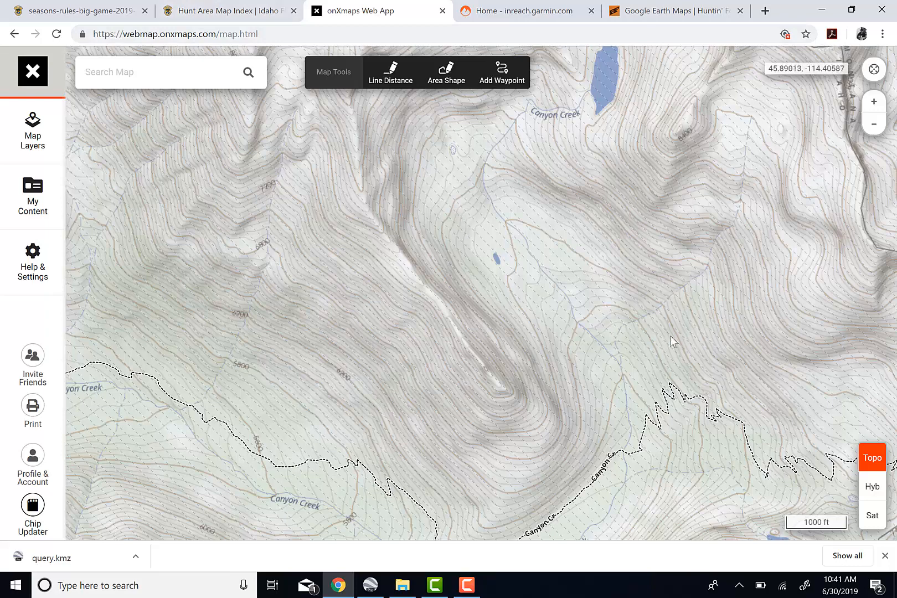
{"action": "left_click", "coordinate": [370, 585]}
- Add a new placemark at the edge of the smaller green lake in the high basin above the Wallow
{"action": "scroll", "coordinate": [438, 362], "scroll_direction": "down", "scroll_amount": 2}
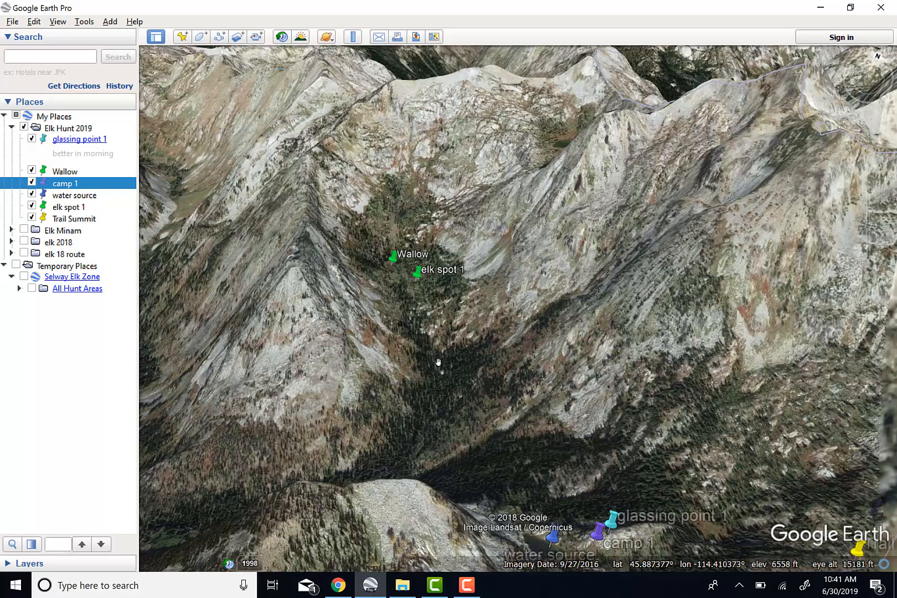
{"action": "left_click_drag", "start_coordinate": [427, 341], "coordinate": [441, 471]}
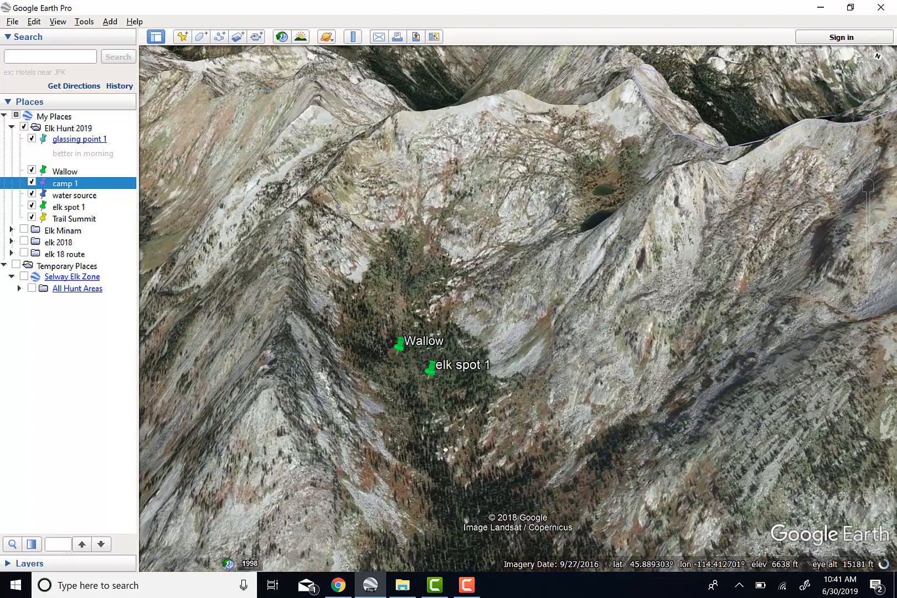
{"action": "scroll", "coordinate": [419, 224], "scroll_direction": "up", "scroll_amount": 2}
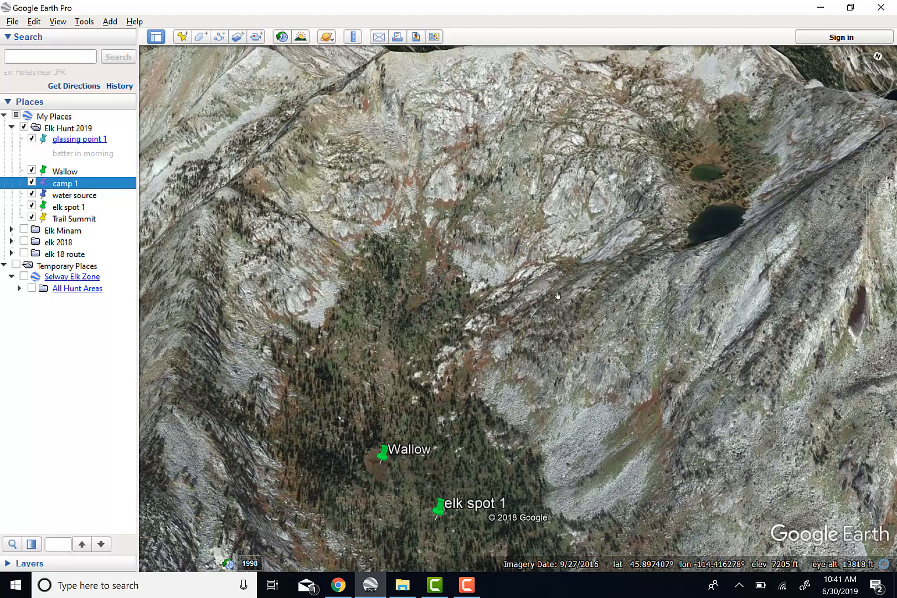
{"action": "left_click_drag", "start_coordinate": [670, 225], "coordinate": [594, 300]}
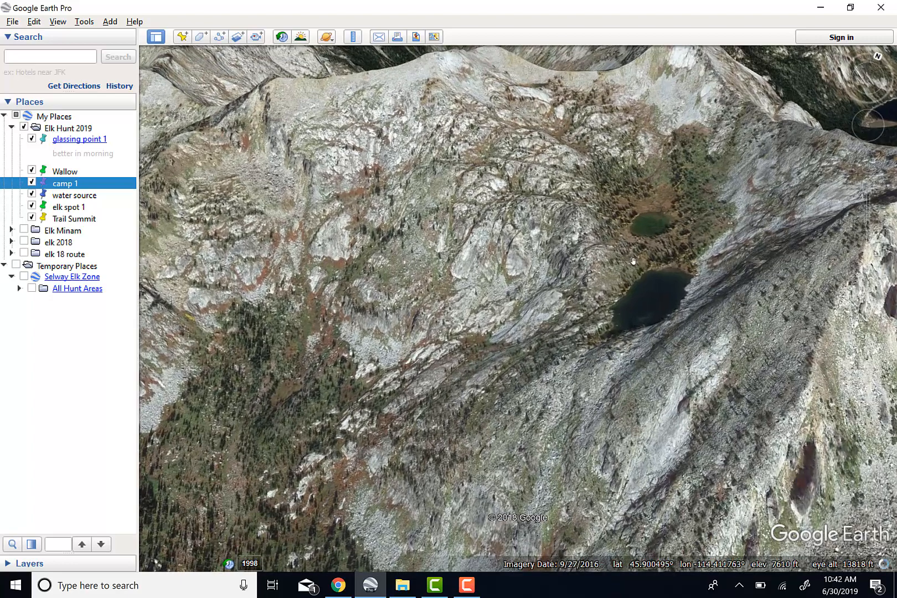
{"action": "left_click", "coordinate": [183, 37]}
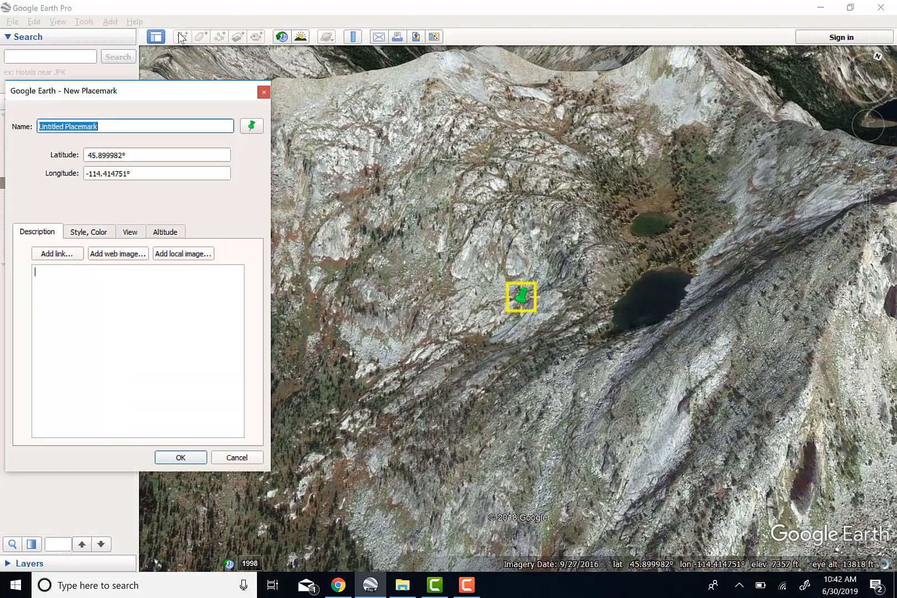
{"action": "left_click_drag", "start_coordinate": [519, 298], "coordinate": [629, 241]}
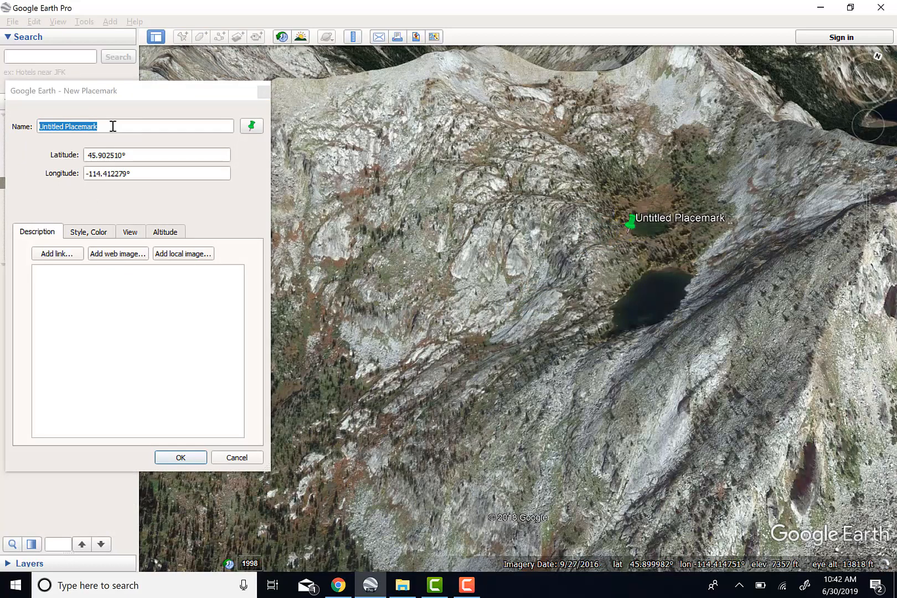
- Name the new placemark at the small green lake "camp 2", give it a yellow pushpin and save it
{"action": "left_click", "coordinate": [19, 128]}
{"action": "type", "text": "camp 22"}
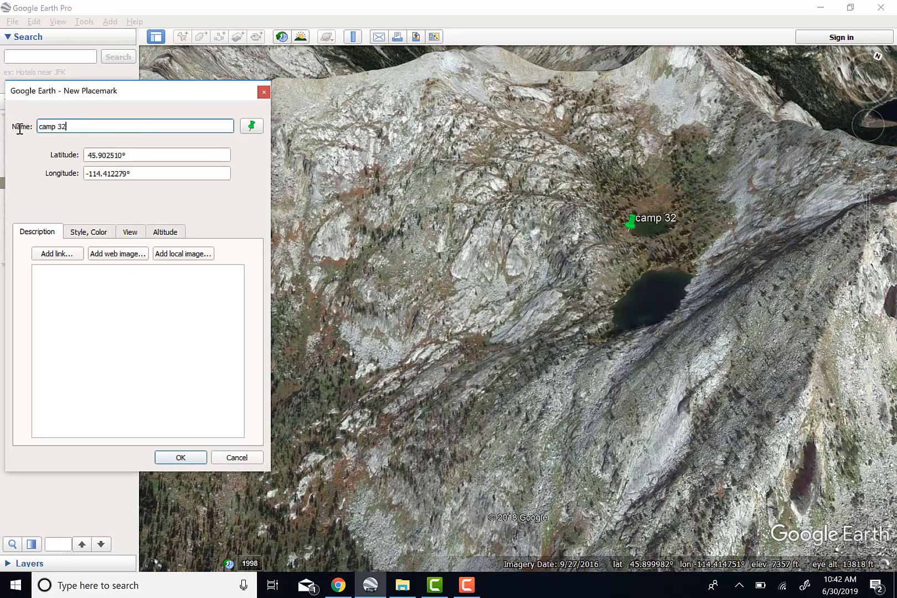
{"action": "key", "text": "BackSpace"}
{"action": "key", "text": "BackSpace"}
{"action": "type", "text": "2"}
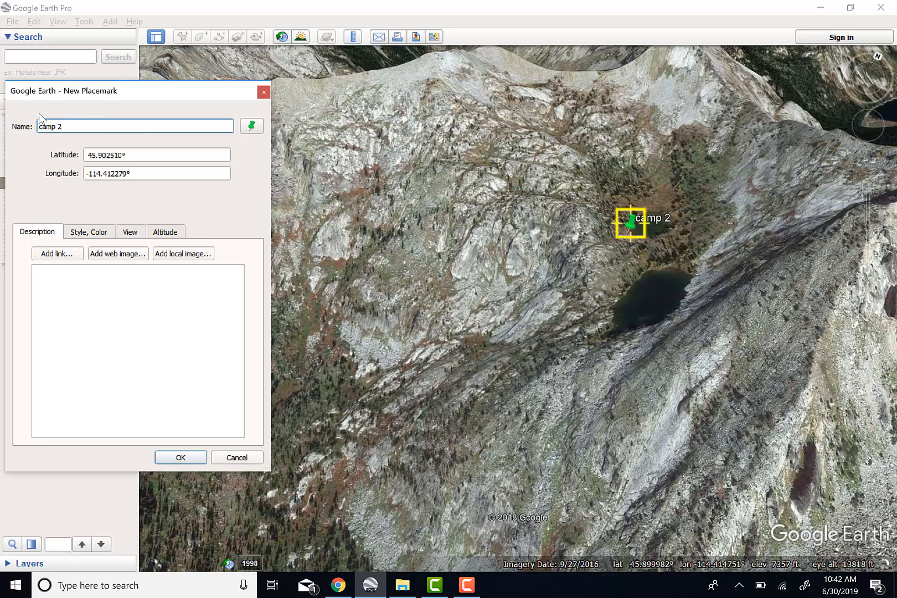
{"action": "left_click", "coordinate": [252, 125]}
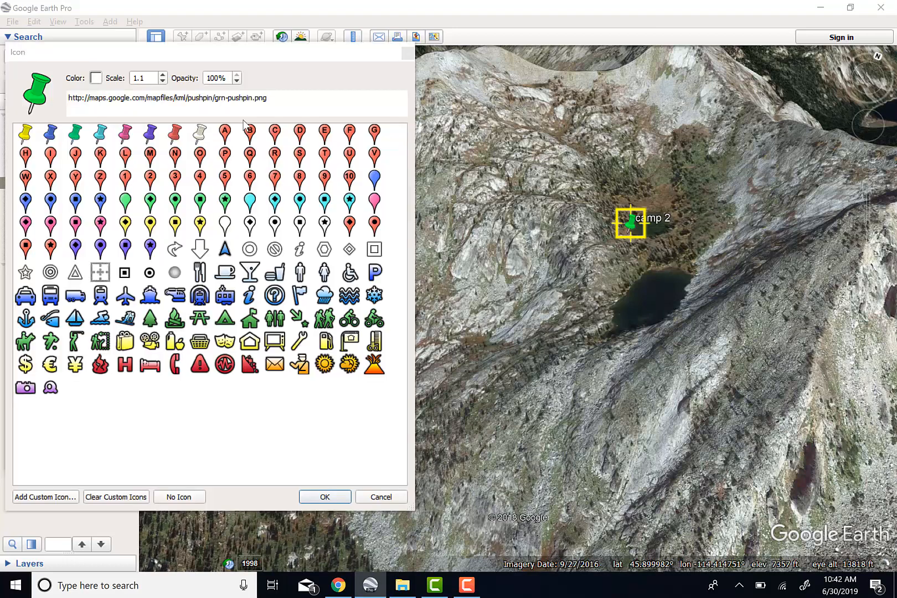
{"action": "left_click", "coordinate": [25, 138]}
{"action": "left_click", "coordinate": [332, 497]}
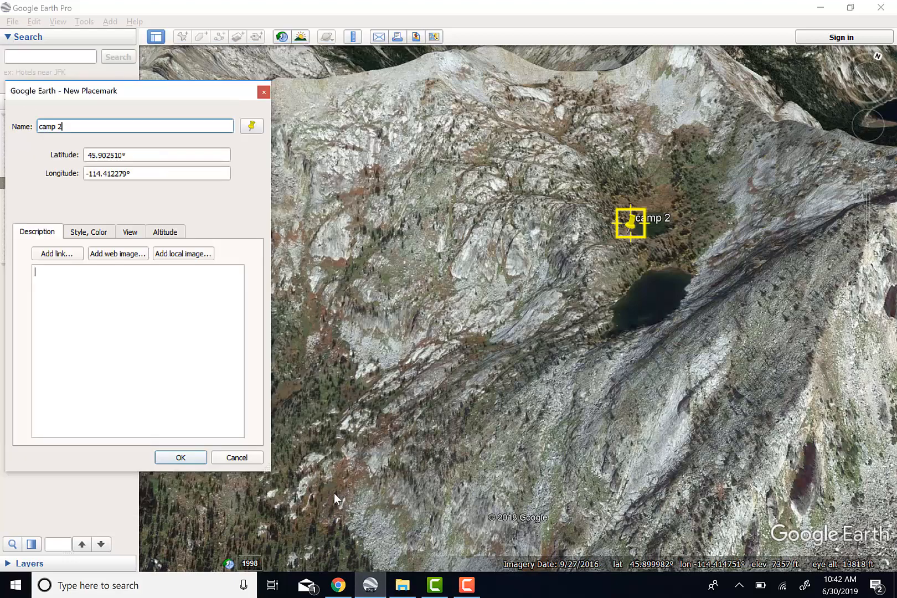
{"action": "left_click", "coordinate": [181, 457]}
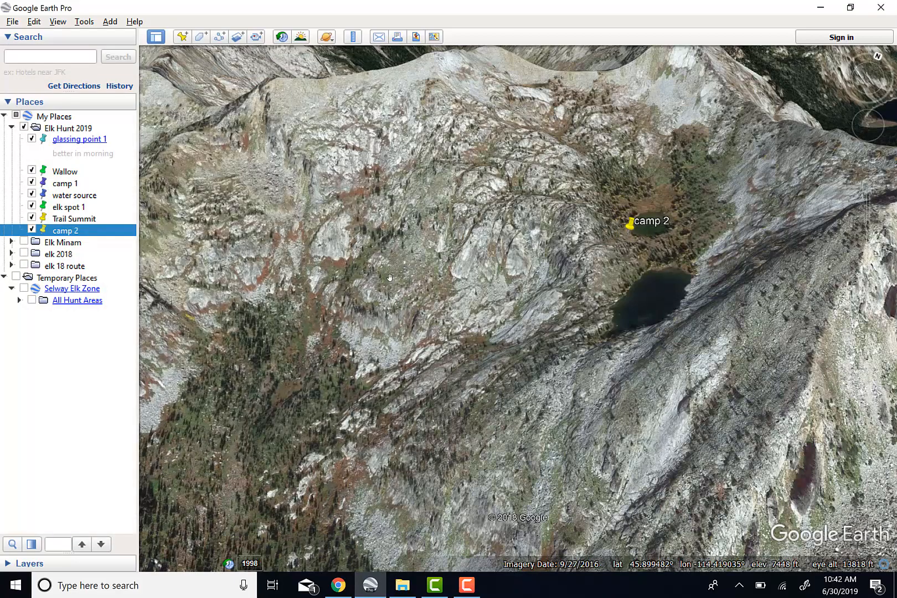
- Add a new placemark on the rocky ridge crest beyond camp 2, overlooking the next timbered drainage
{"action": "left_click_drag", "start_coordinate": [390, 278], "coordinate": [325, 458]}
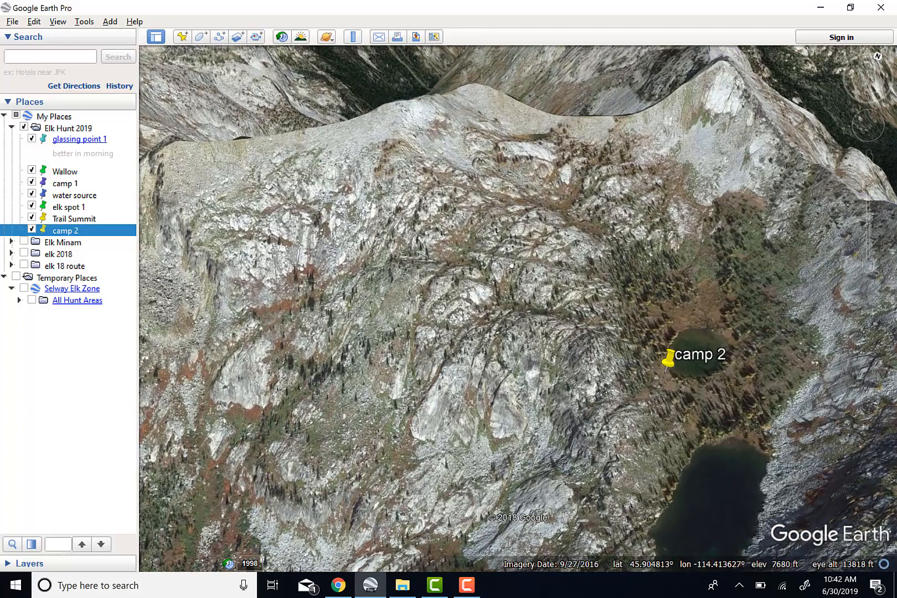
{"action": "left_click_drag", "start_coordinate": [512, 264], "coordinate": [522, 286]}
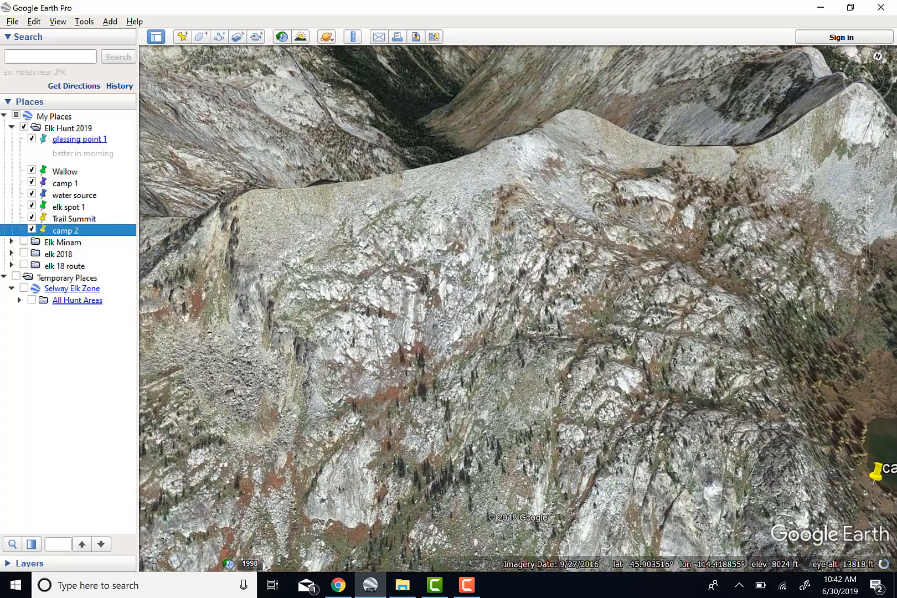
{"action": "left_click_drag", "start_coordinate": [569, 376], "coordinate": [574, 468]}
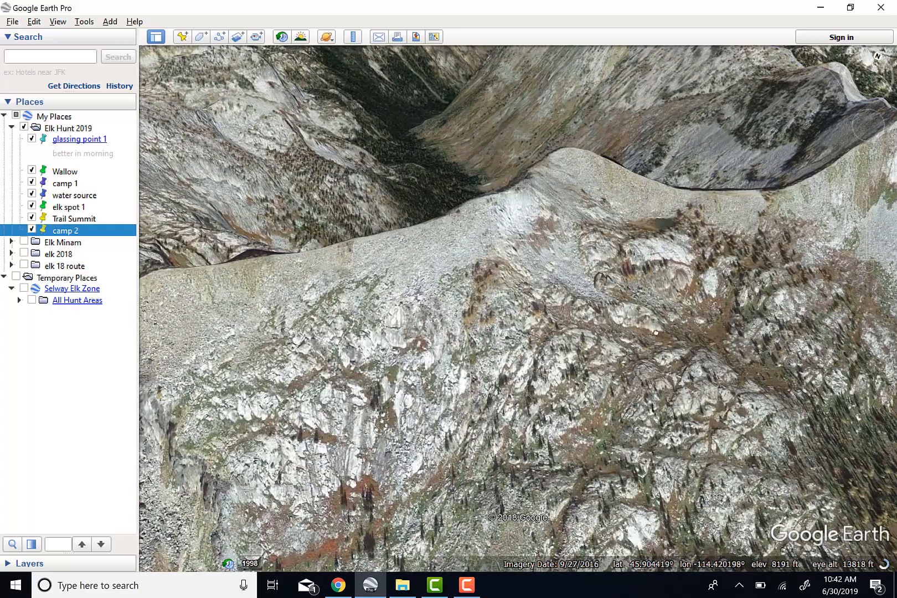
{"action": "left_click_drag", "start_coordinate": [542, 284], "coordinate": [290, 502]}
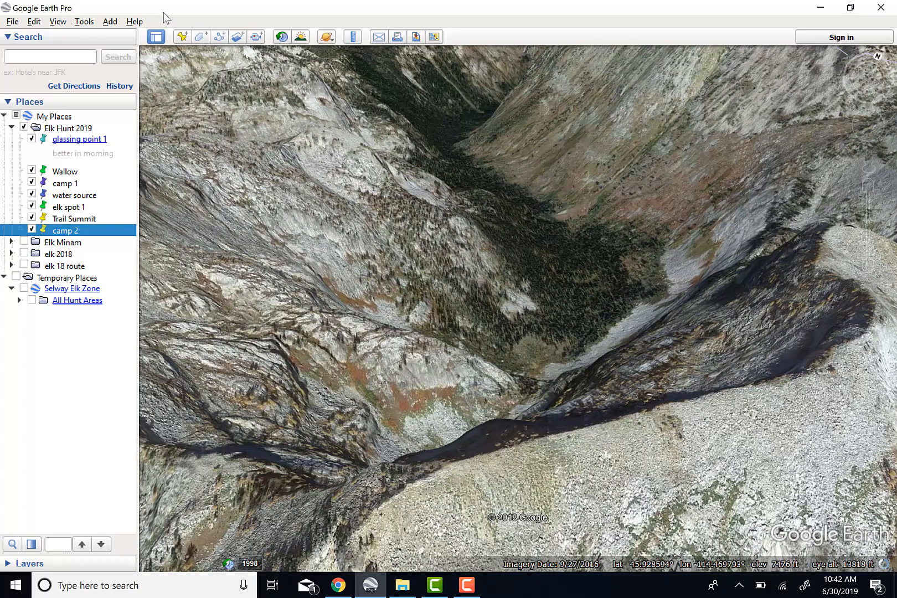
{"action": "left_click", "coordinate": [184, 38]}
{"action": "left_click_drag", "start_coordinate": [522, 305], "coordinate": [536, 449]}
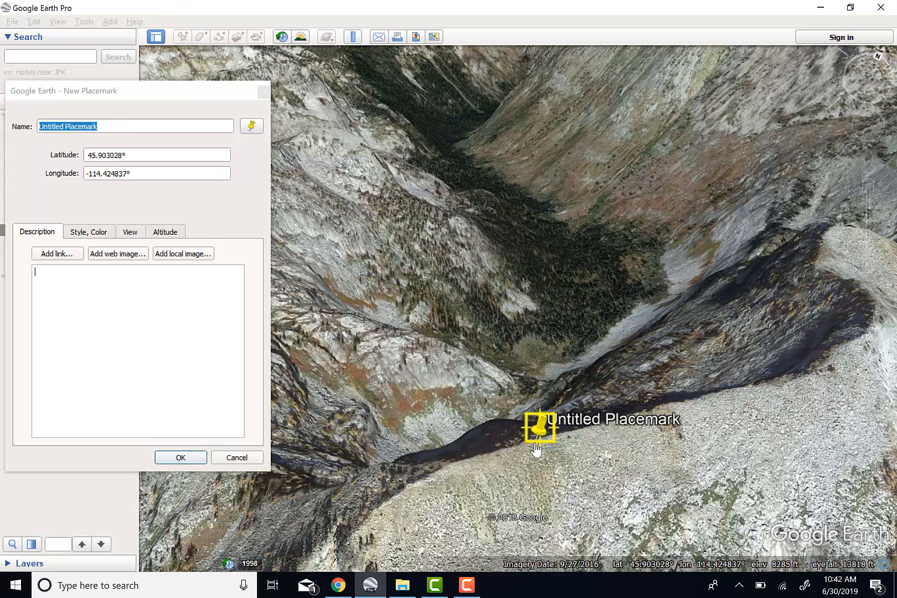
- Name the ridge-crest placemark "glassing point 2", give it a light blue pushpin and save it
{"action": "left_click", "coordinate": [116, 125]}
{"action": "type", "text": "glassin"}
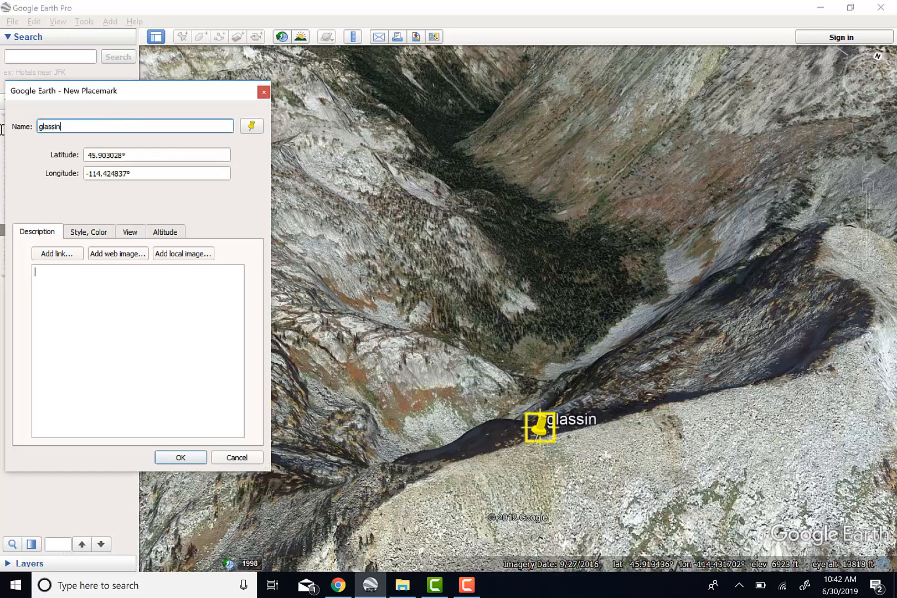
{"action": "type", "text": "g point 2"}
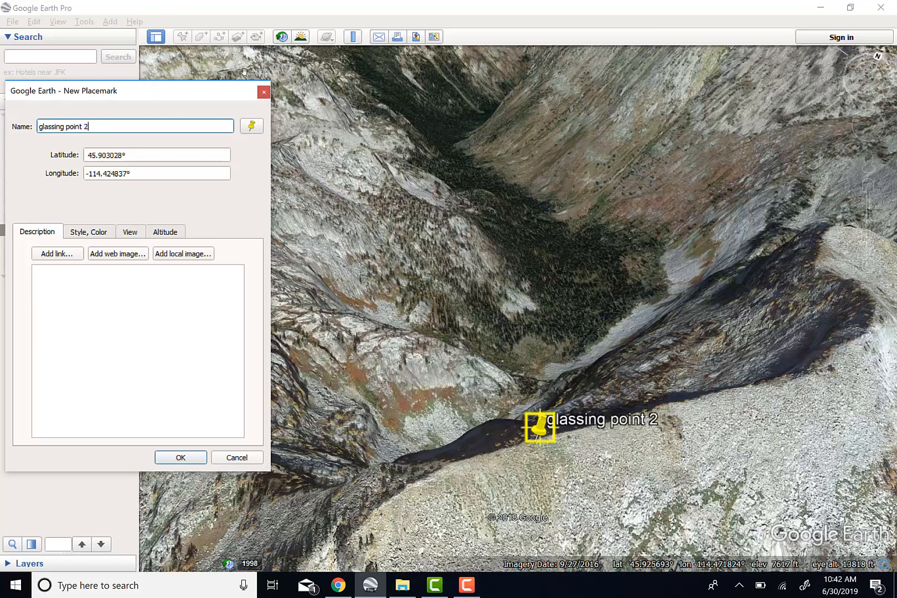
{"action": "left_click", "coordinate": [251, 126]}
{"action": "left_click", "coordinate": [101, 133]}
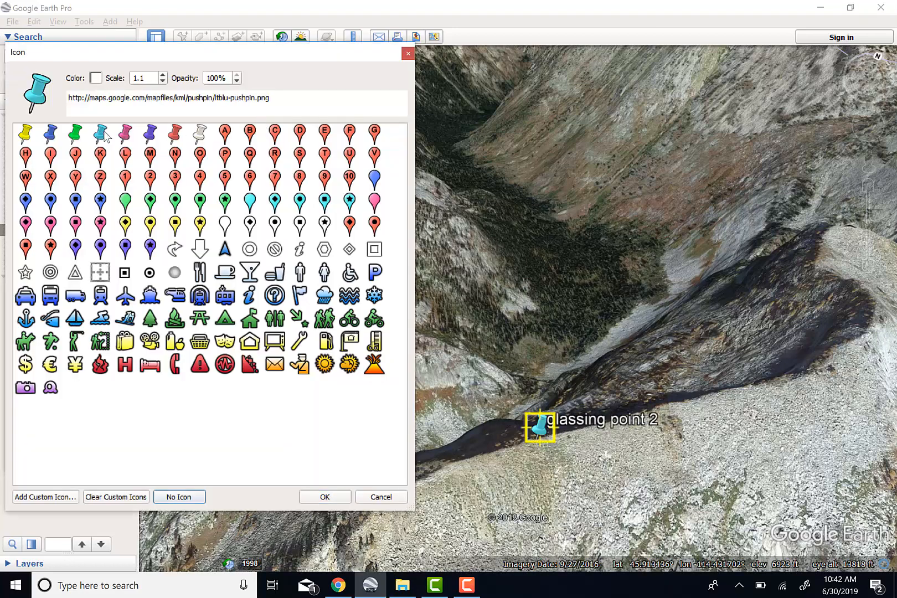
{"action": "left_click", "coordinate": [323, 497]}
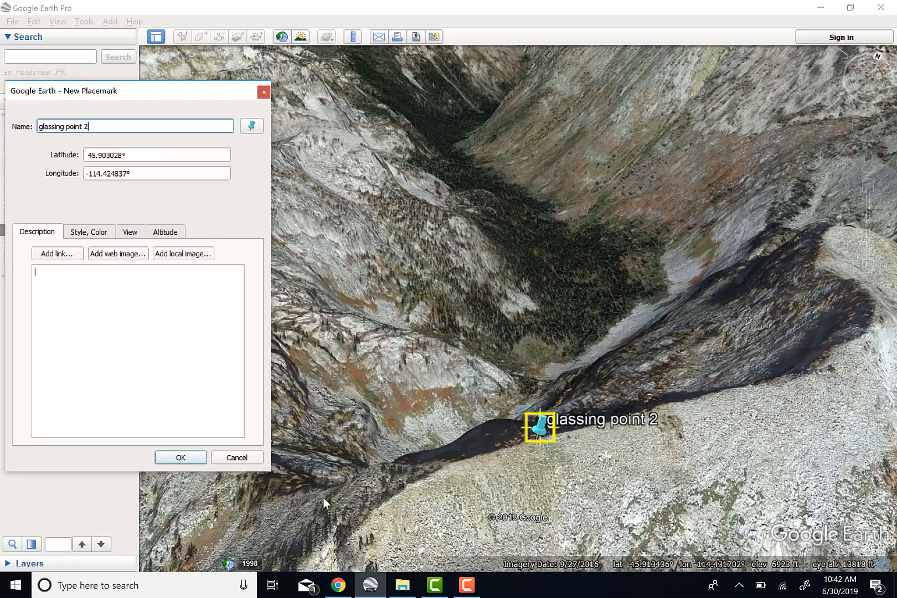
{"action": "left_click", "coordinate": [194, 455]}
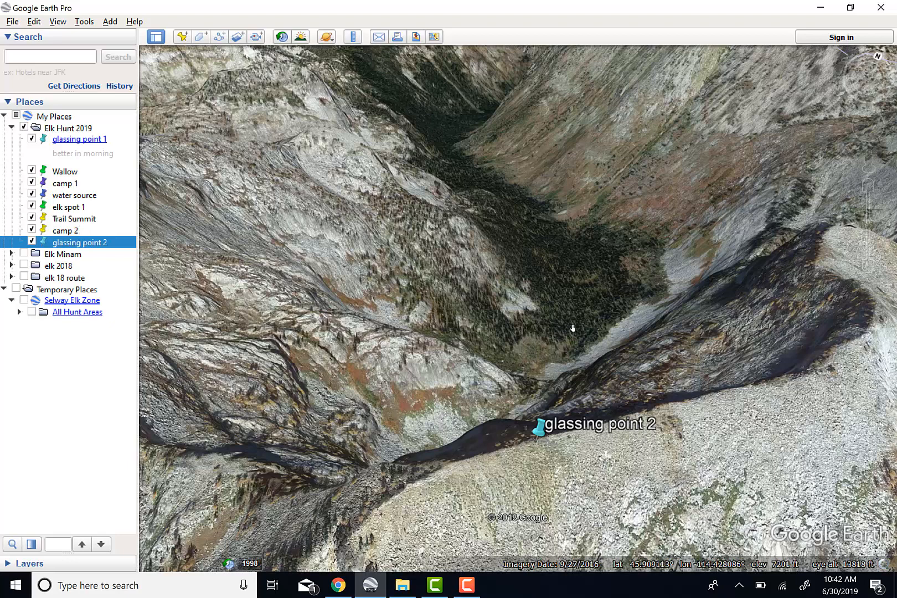
- Add a placemark named "elk spot" with a green pushpin at the timber edge in the drainage below glassing point 2
{"action": "left_click", "coordinate": [183, 37]}
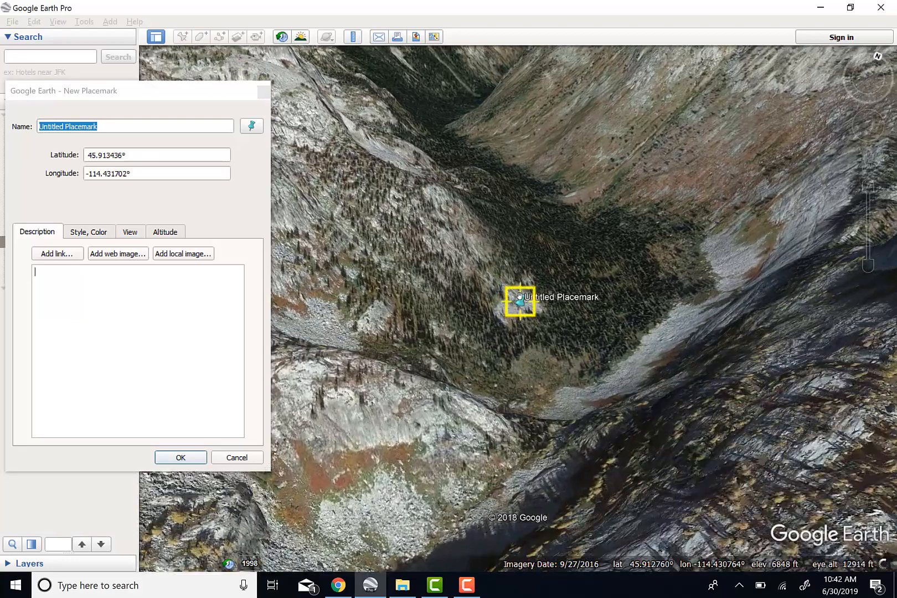
{"action": "left_click_drag", "start_coordinate": [520, 296], "coordinate": [671, 264]}
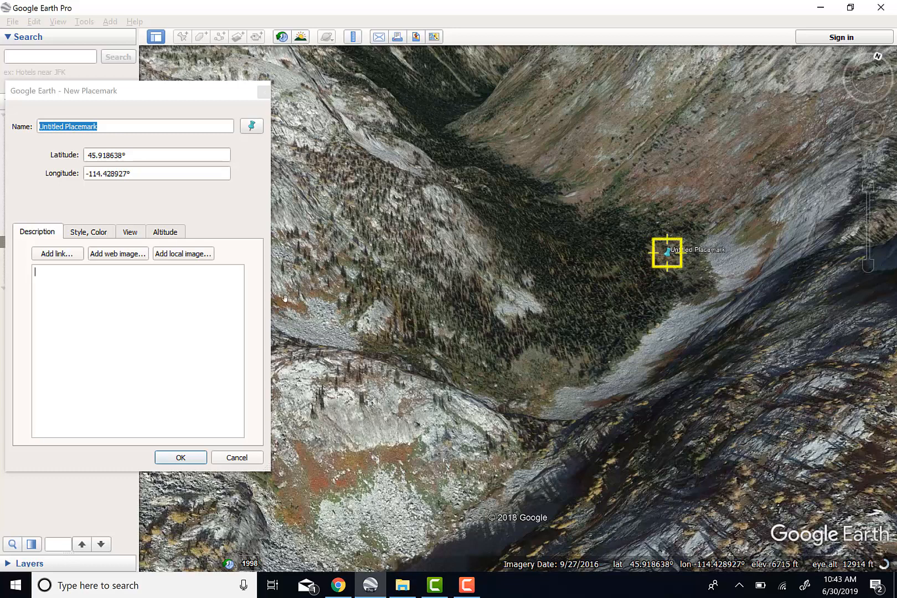
{"action": "left_click_drag", "start_coordinate": [123, 130], "coordinate": [26, 135]}
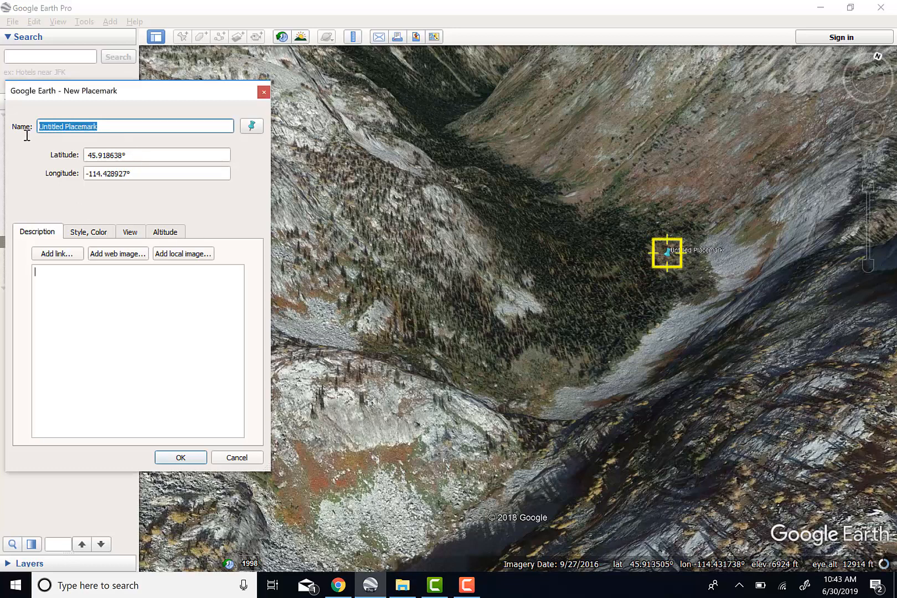
{"action": "type", "text": "elk spot"}
{"action": "key", "text": "Tab"}
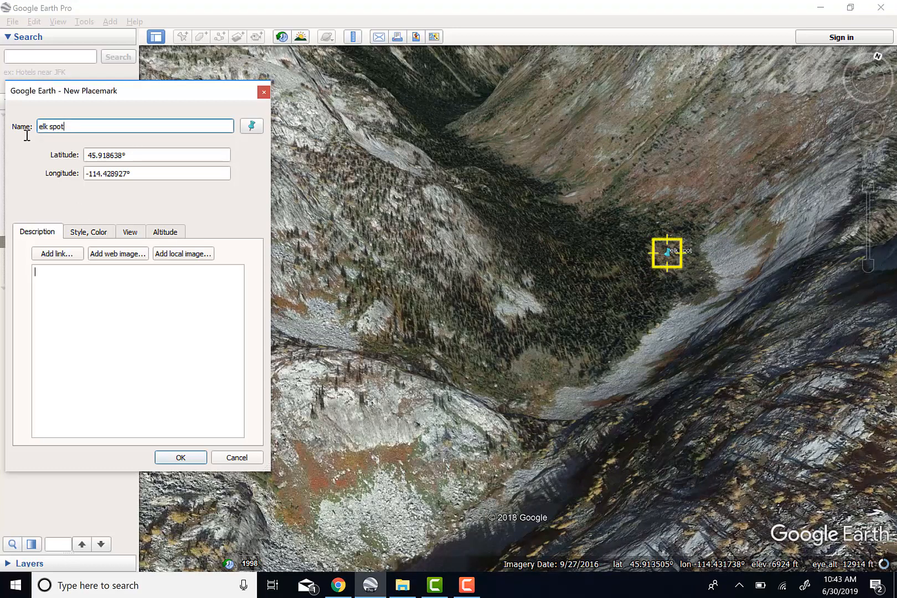
{"action": "left_click", "coordinate": [252, 127]}
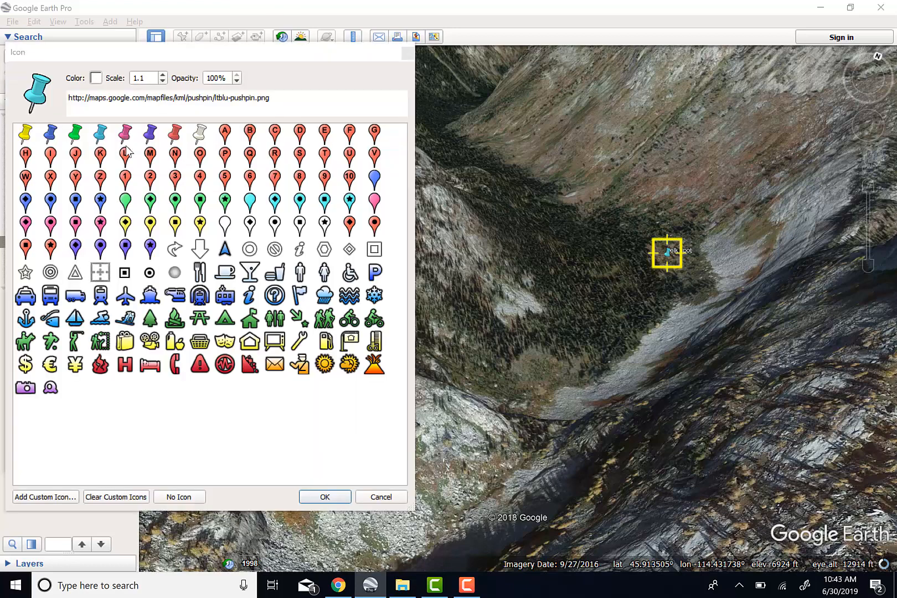
{"action": "left_click", "coordinate": [76, 133]}
{"action": "left_click", "coordinate": [325, 497]}
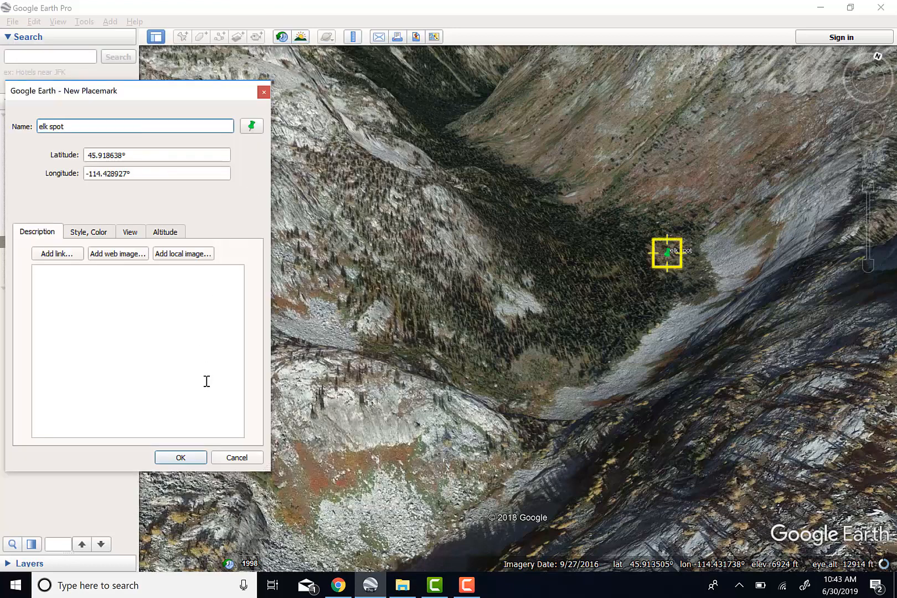
{"action": "left_click", "coordinate": [183, 458]}
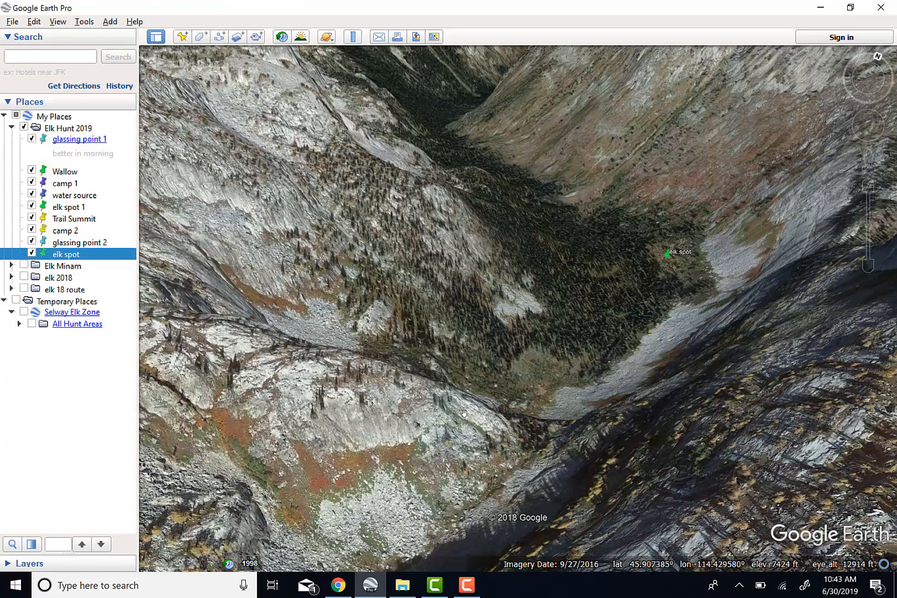
- Add a placemark named "deer spot" with a pink pushpin in the sparse trees below the rocky slope, across the drainage from elk spot
{"action": "left_click", "coordinate": [183, 37]}
{"action": "left_click_drag", "start_coordinate": [523, 312], "coordinate": [406, 354]}
{"action": "left_click", "coordinate": [14, 126]}
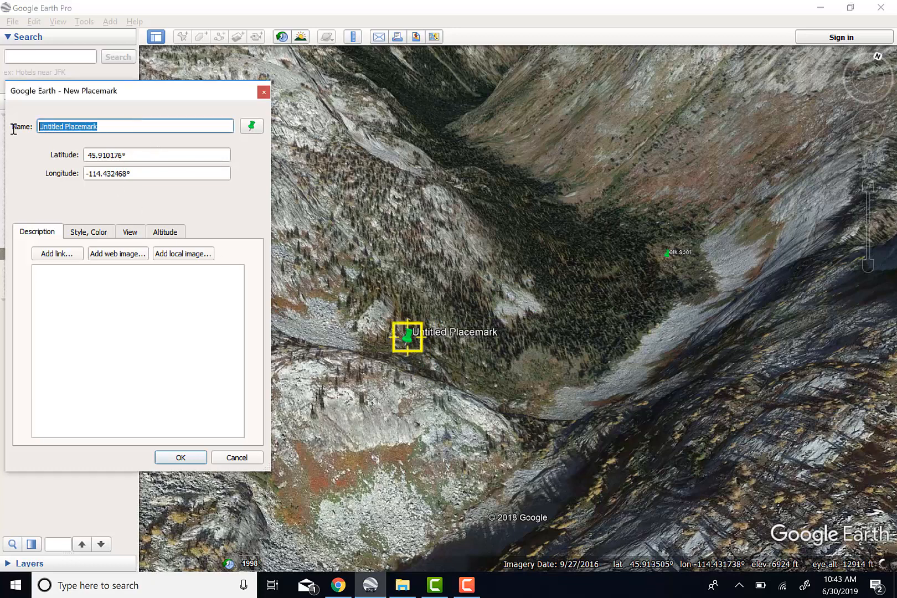
{"action": "type", "text": "s"}
{"action": "type", "text": "deer"}
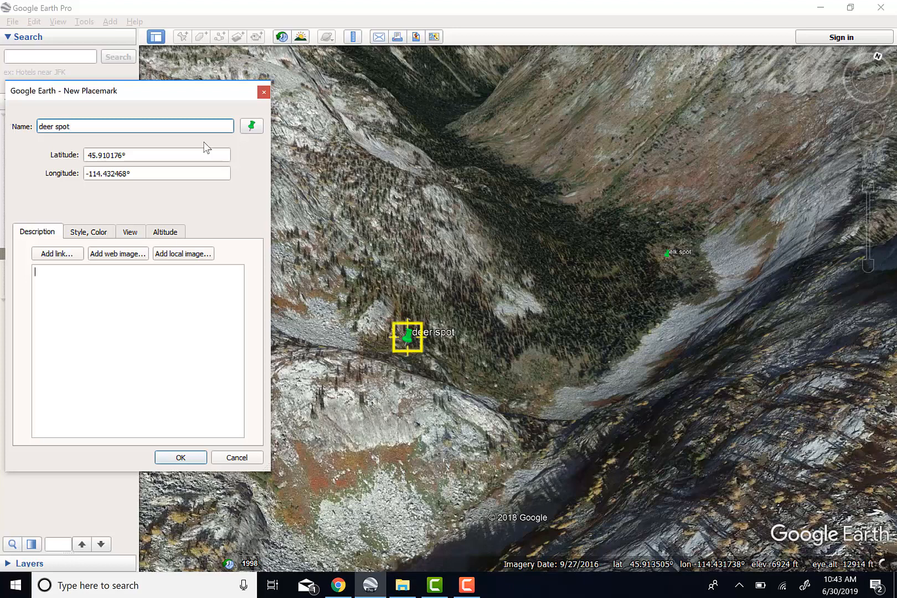
{"action": "left_click", "coordinate": [252, 129]}
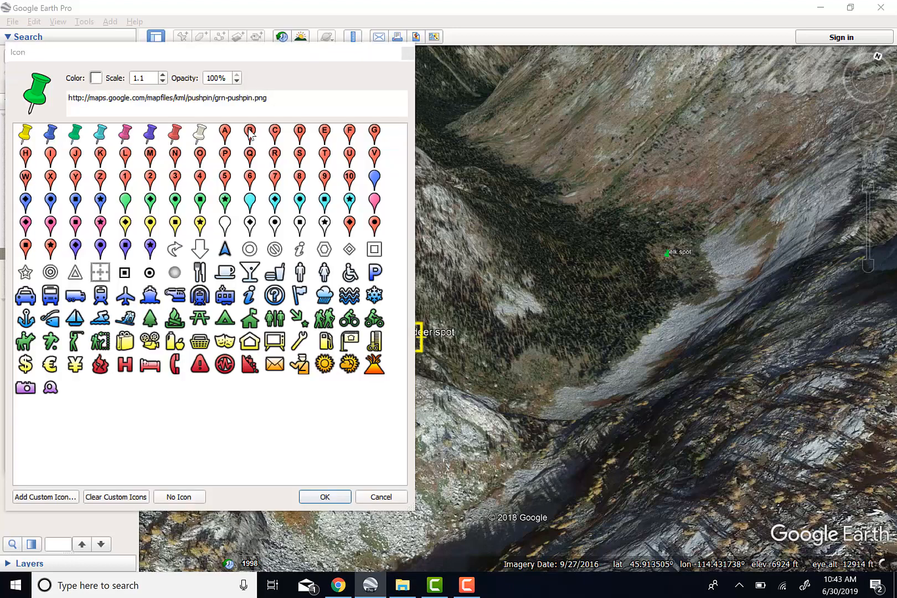
{"action": "left_click", "coordinate": [125, 135]}
{"action": "left_click", "coordinate": [325, 497]}
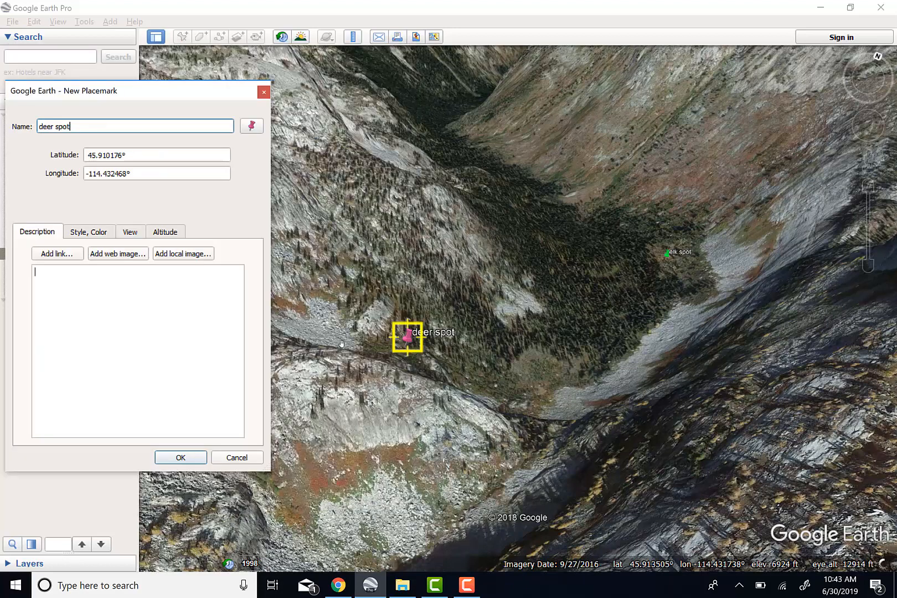
{"action": "left_click", "coordinate": [182, 459]}
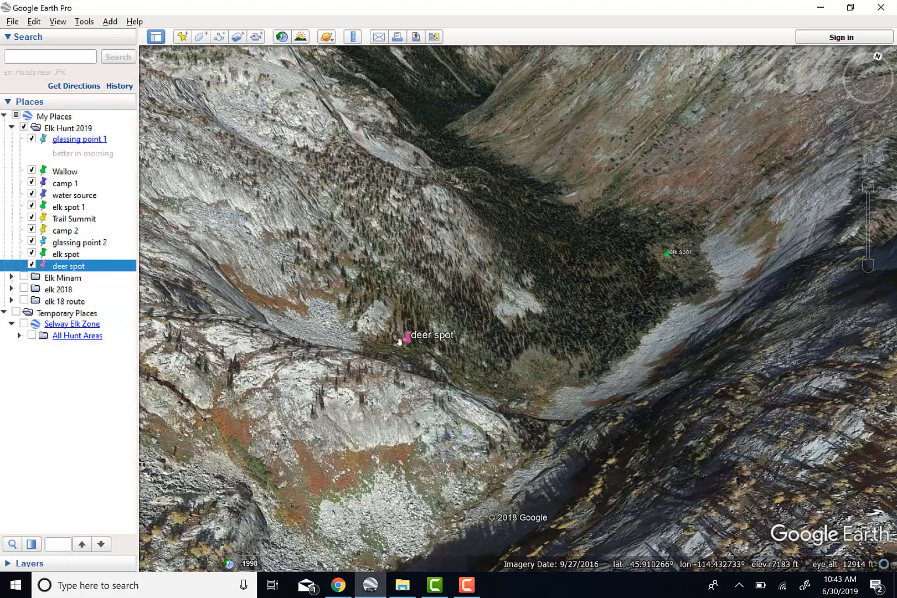
- Add a new placemark at the edge of the small pond in the basin across the ridge from deer spot
{"action": "left_click_drag", "start_coordinate": [283, 464], "coordinate": [373, 428]}
{"action": "scroll", "coordinate": [372, 427], "scroll_direction": "down", "scroll_amount": 1}
{"action": "left_click_drag", "start_coordinate": [215, 446], "coordinate": [294, 431]}
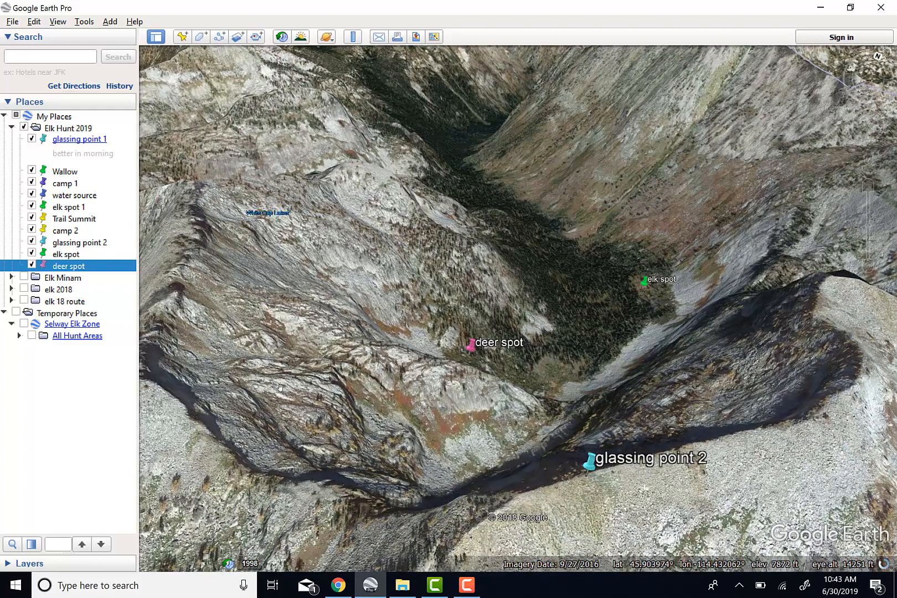
{"action": "left_click_drag", "start_coordinate": [307, 371], "coordinate": [523, 292]}
{"action": "scroll", "coordinate": [587, 352], "scroll_direction": "down", "scroll_amount": 3}
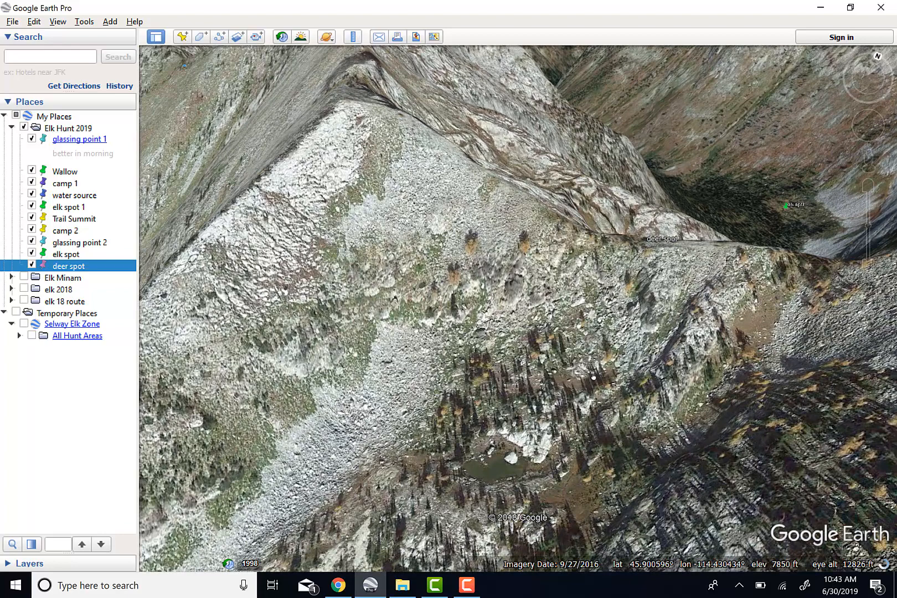
{"action": "left_click_drag", "start_coordinate": [593, 377], "coordinate": [594, 375]}
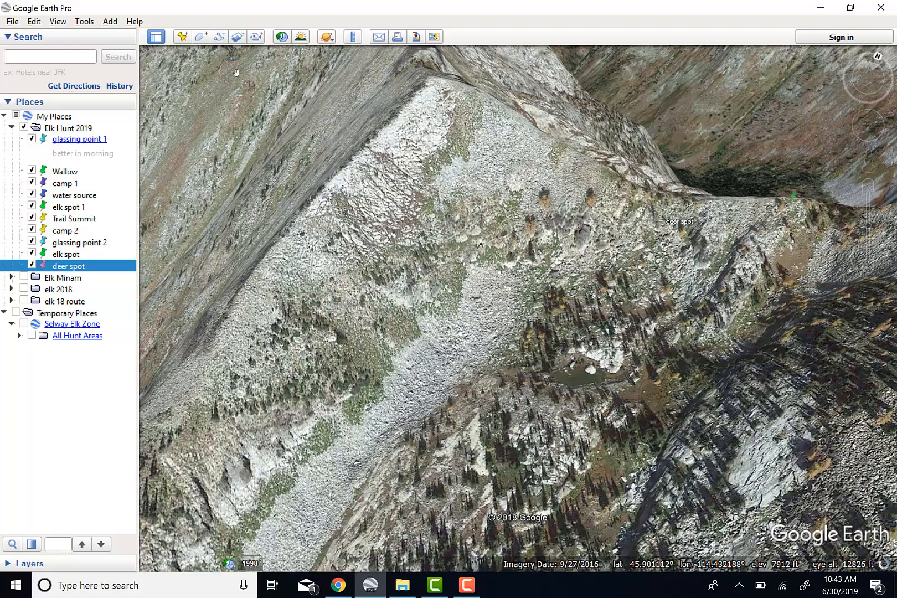
{"action": "left_click", "coordinate": [182, 37]}
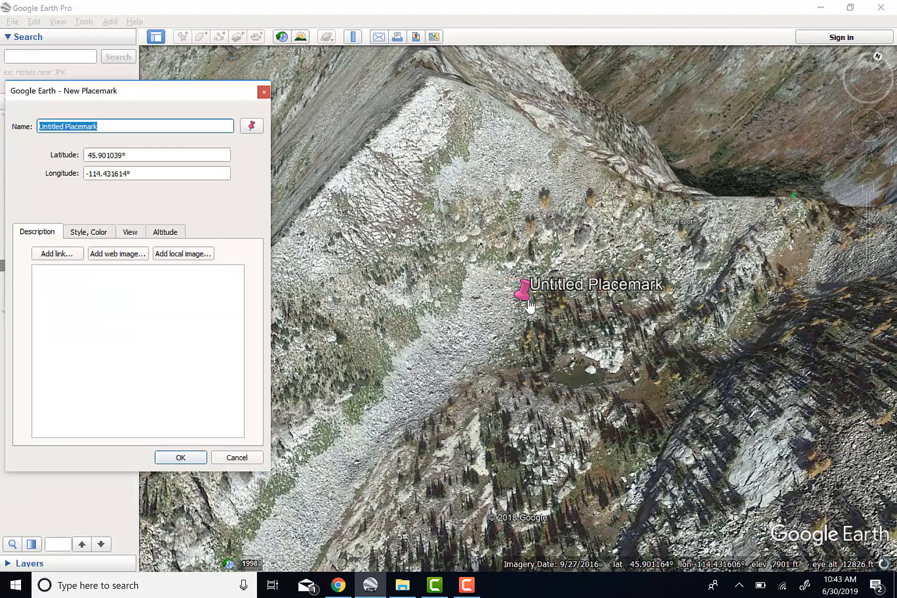
{"action": "left_click_drag", "start_coordinate": [520, 276], "coordinate": [537, 388]}
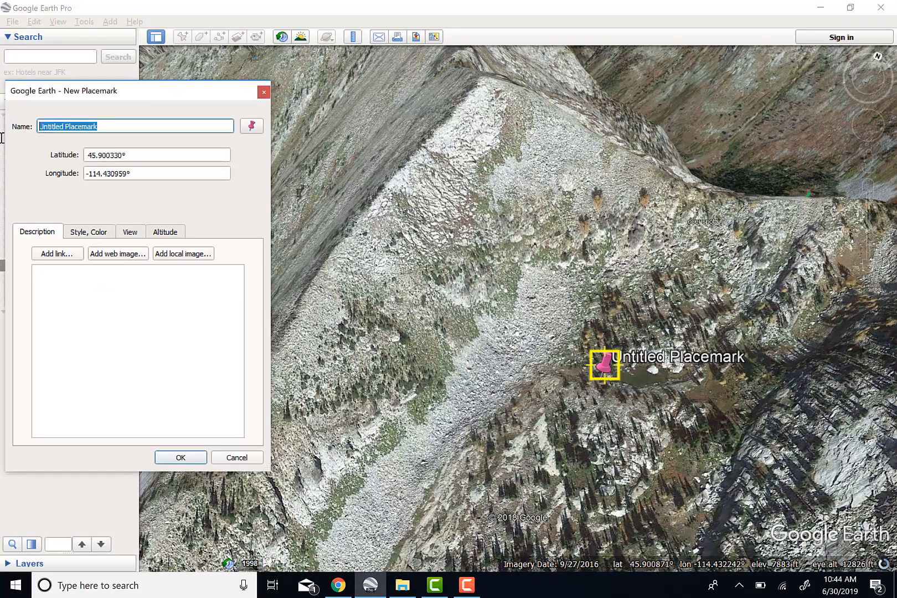
- Name the placemark beside the small pond "camp 3" and set its icon to a yellow pushpin
{"action": "type", "text": "camp 3"}
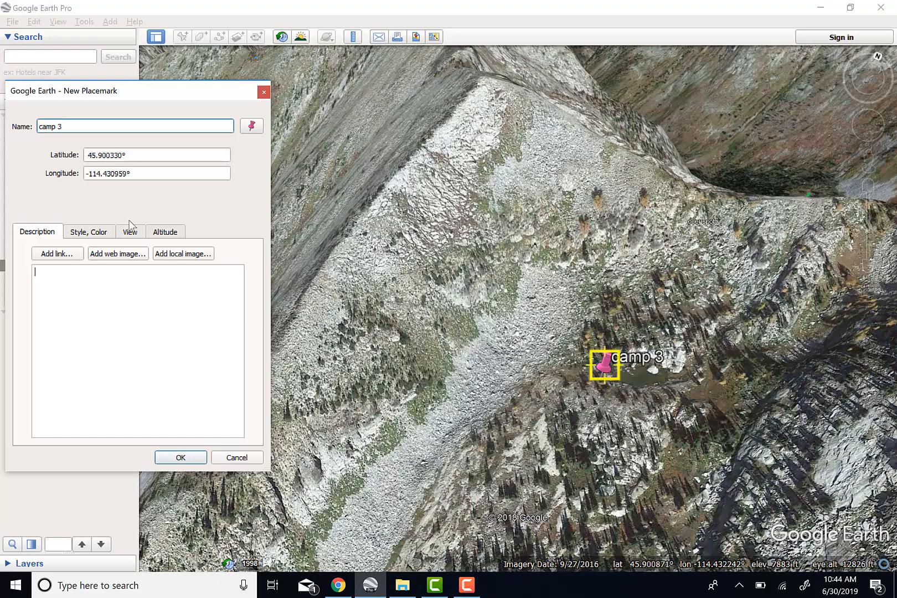
{"action": "left_click", "coordinate": [251, 127]}
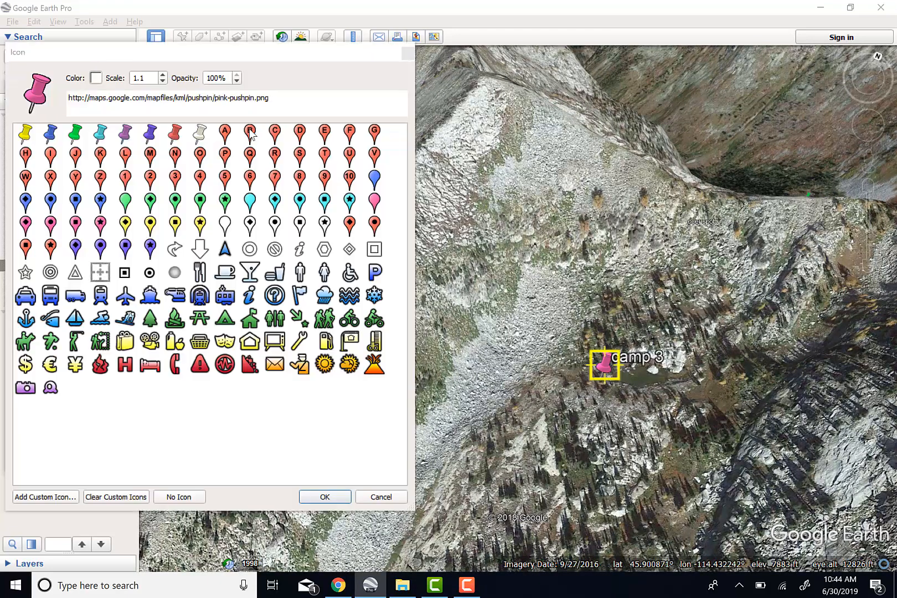
{"action": "left_click", "coordinate": [28, 135]}
{"action": "left_click", "coordinate": [335, 496]}
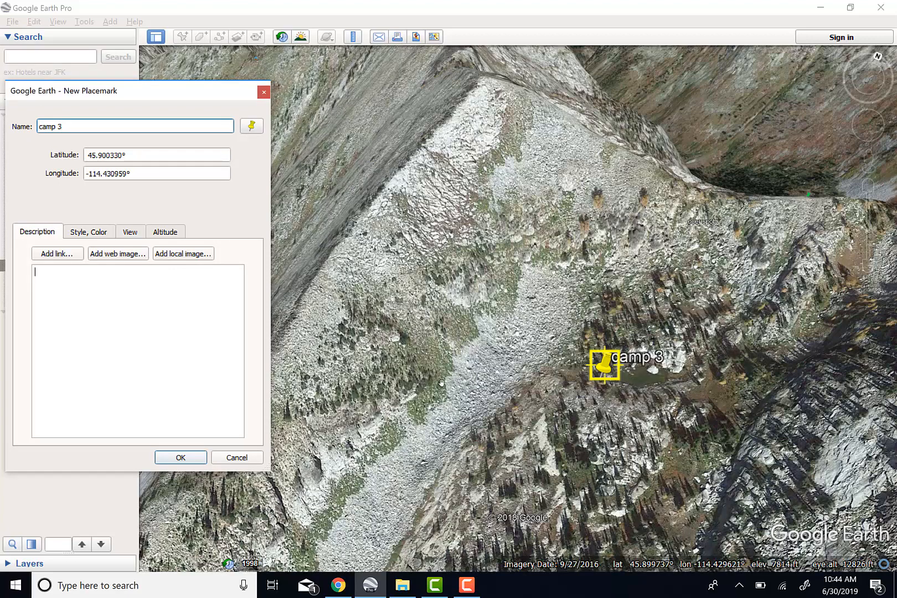
- Save the camp 3 placemark and add a new placemark on the ridge edge across the rock slide from camp 3
{"action": "left_click", "coordinate": [181, 458]}
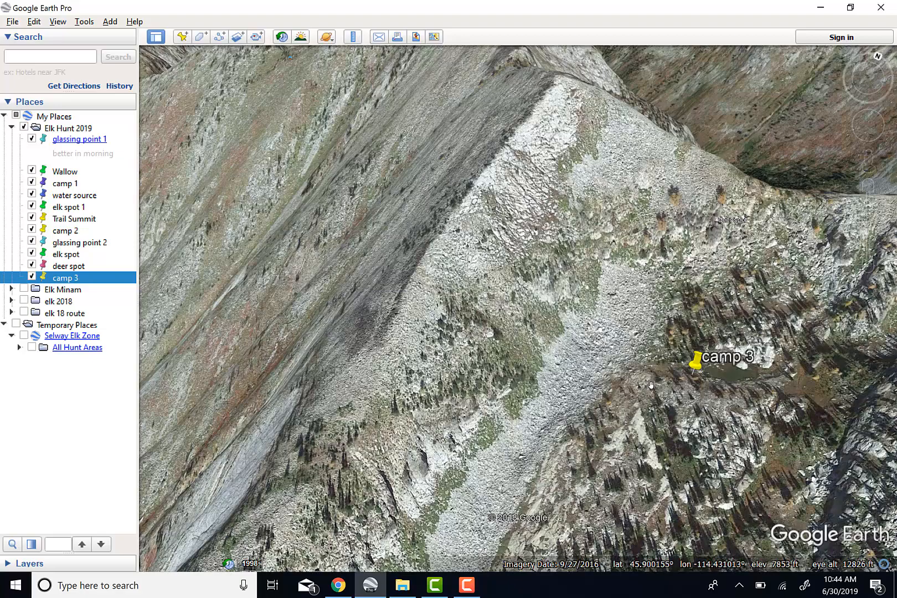
{"action": "scroll", "coordinate": [564, 378], "scroll_direction": "down", "scroll_amount": 4}
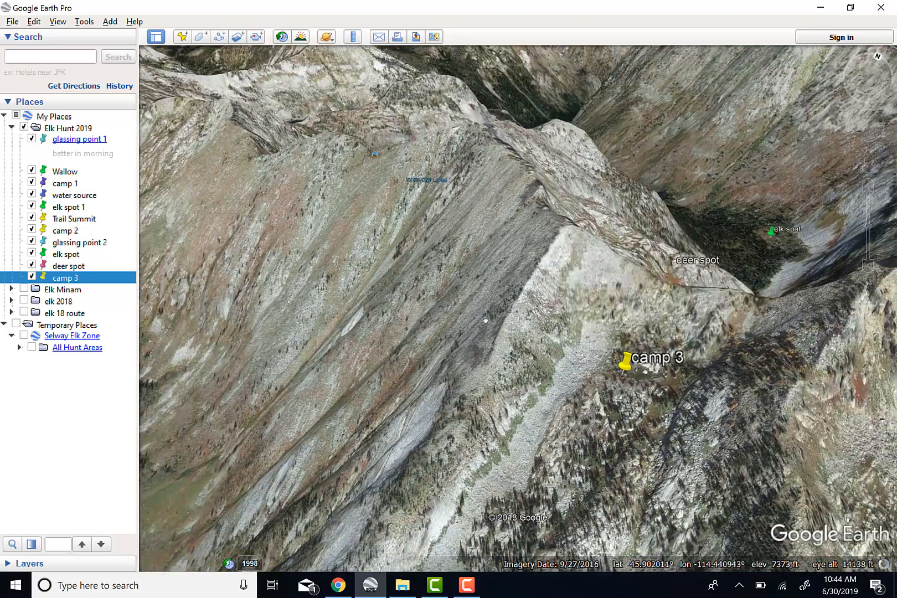
{"action": "left_click_drag", "start_coordinate": [515, 313], "coordinate": [565, 244]}
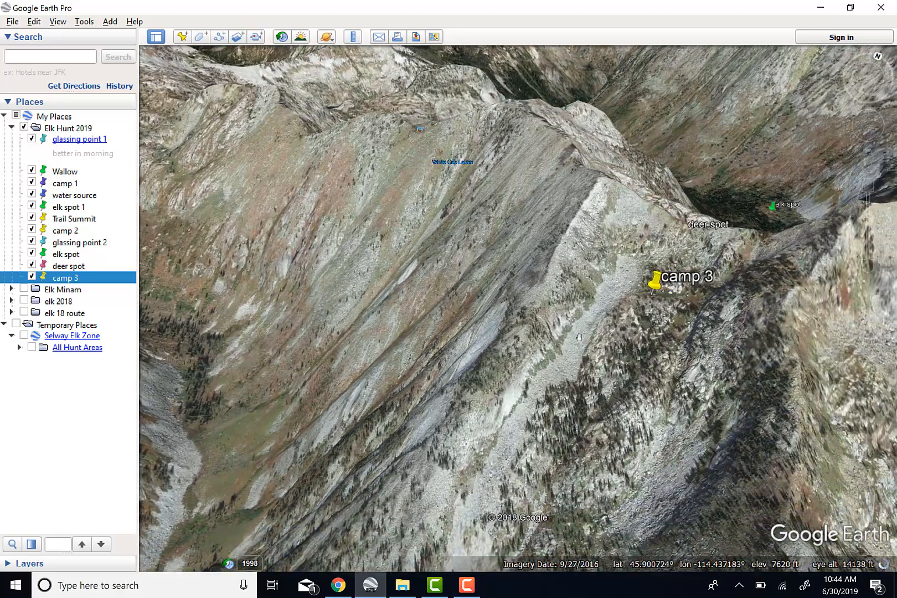
{"action": "scroll", "coordinate": [453, 339], "scroll_direction": "down", "scroll_amount": 3}
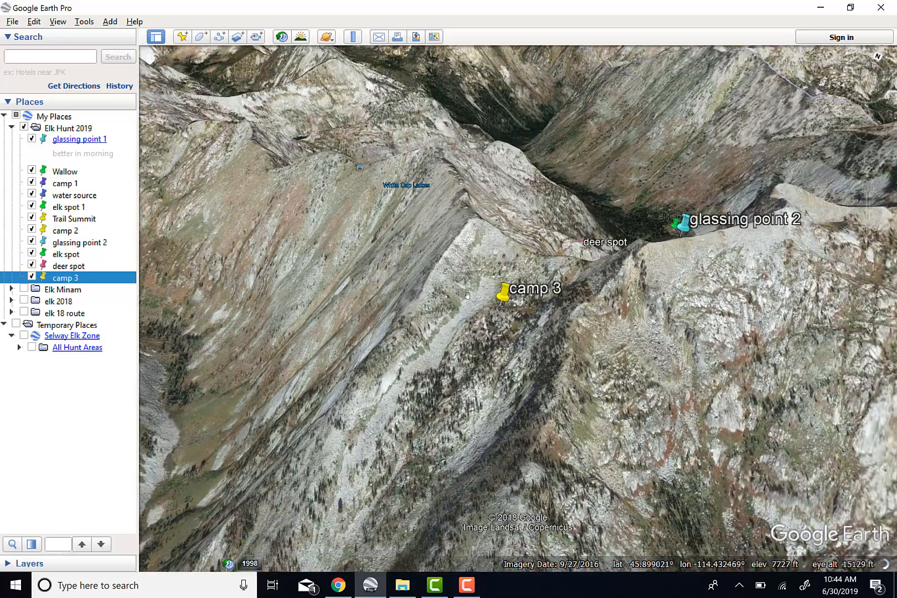
{"action": "scroll", "coordinate": [466, 295], "scroll_direction": "up", "scroll_amount": 3}
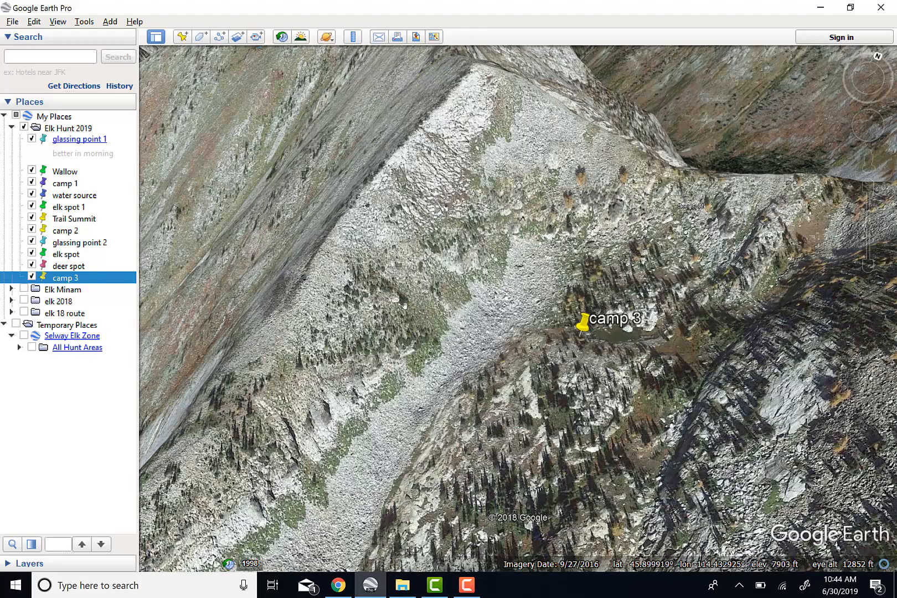
{"action": "left_click_drag", "start_coordinate": [315, 339], "coordinate": [492, 315]}
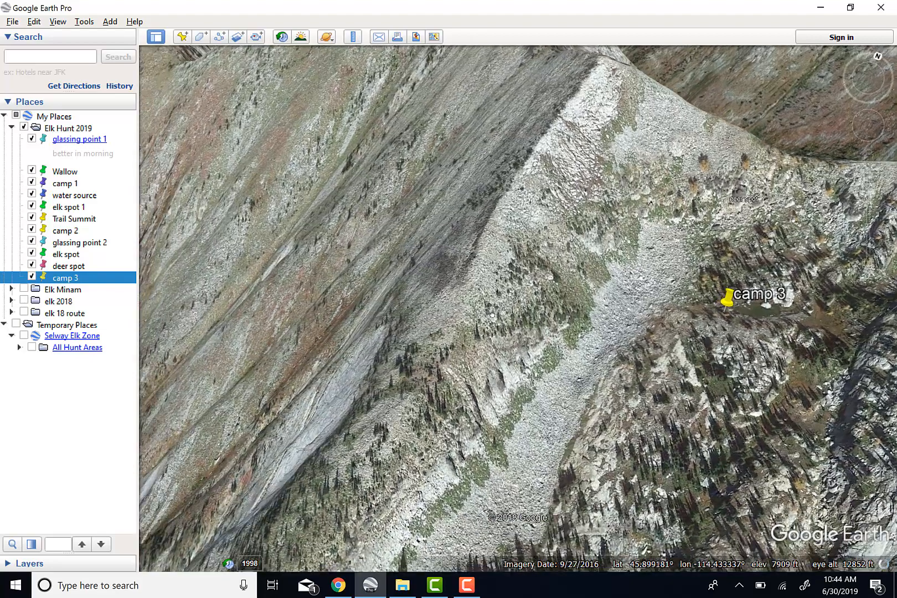
{"action": "left_click", "coordinate": [182, 37]}
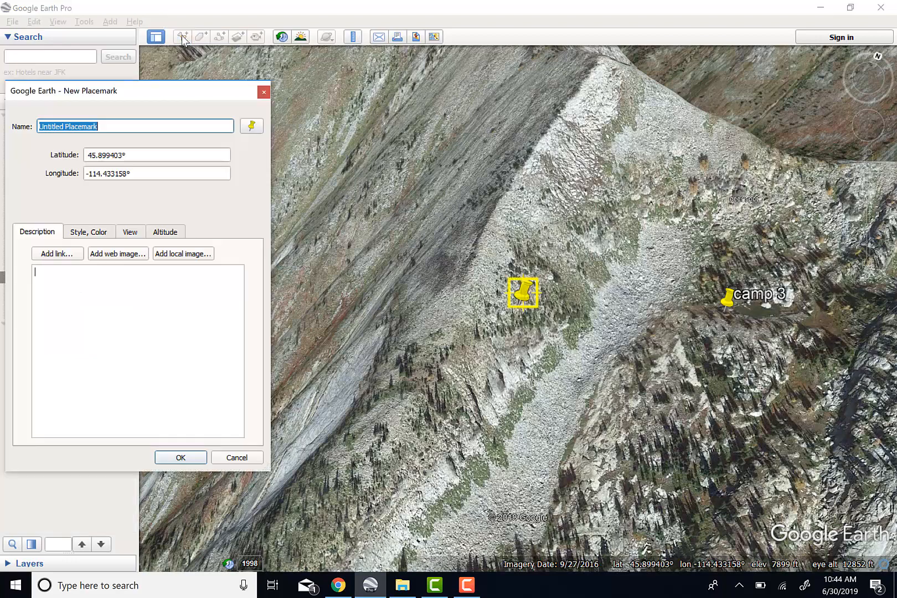
{"action": "left_click_drag", "start_coordinate": [526, 303], "coordinate": [464, 315]}
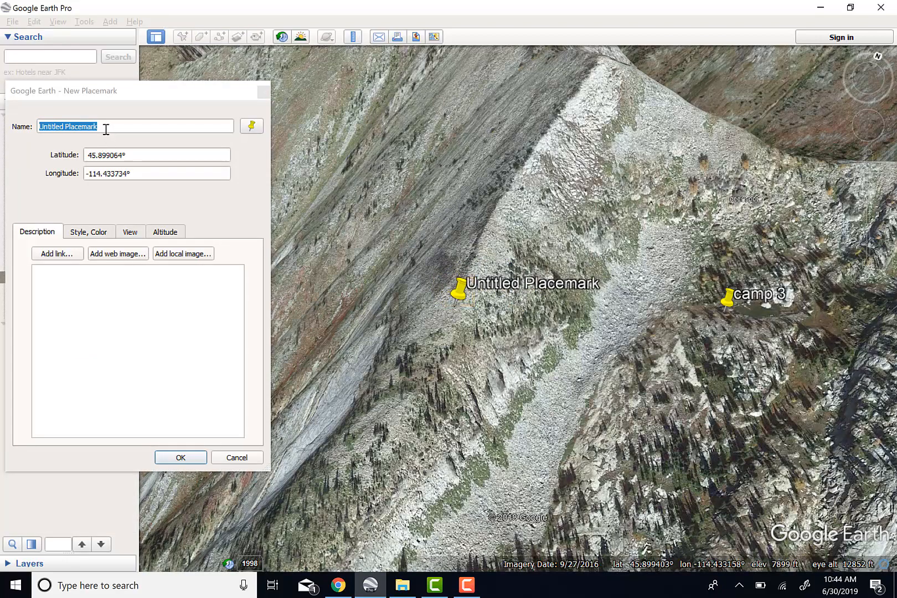
- Name the ridge placemark "glassing point 3", give it a light blue pushpin and save it
{"action": "left_click", "coordinate": [14, 132]}
{"action": "type", "text": "glassi"}
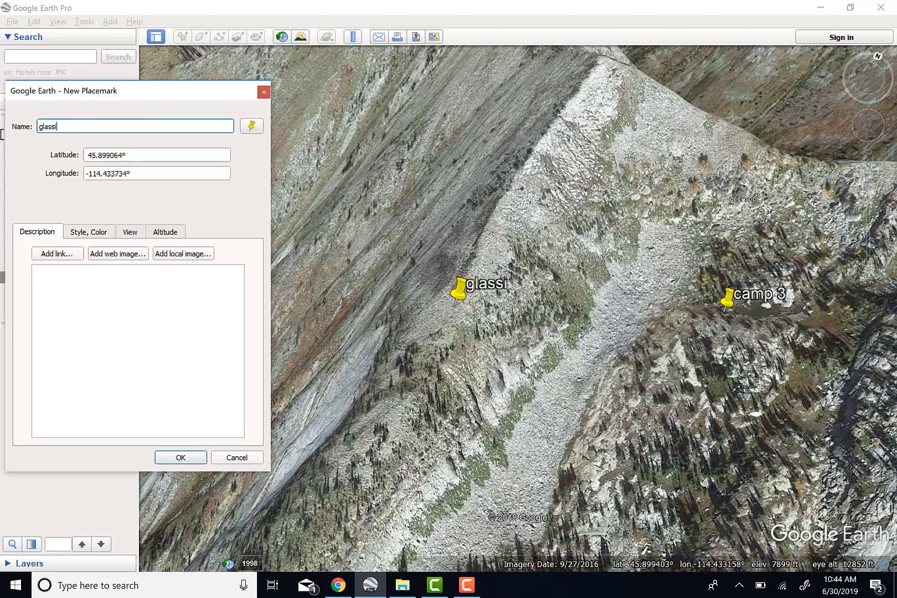
{"action": "type", "text": "ng point 3"}
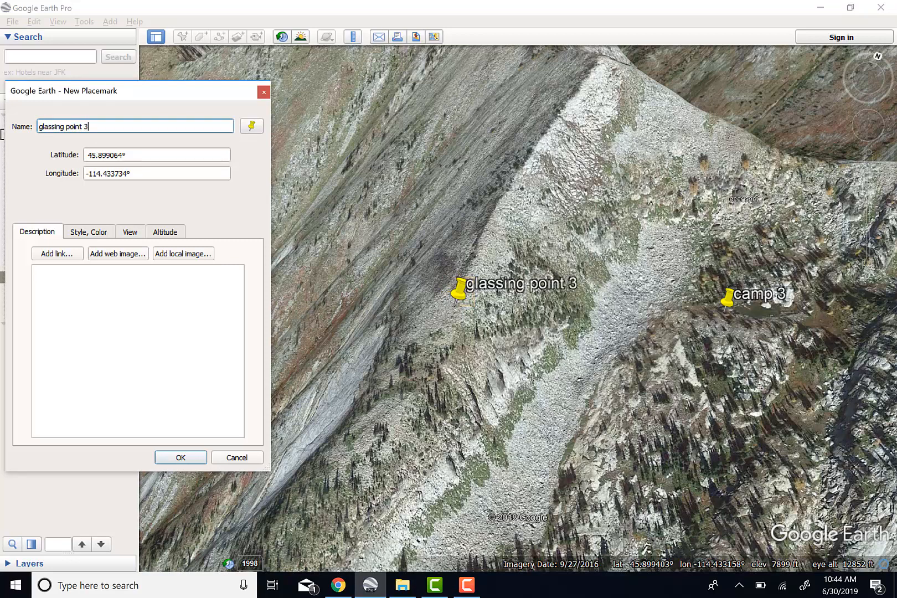
{"action": "left_click", "coordinate": [251, 125]}
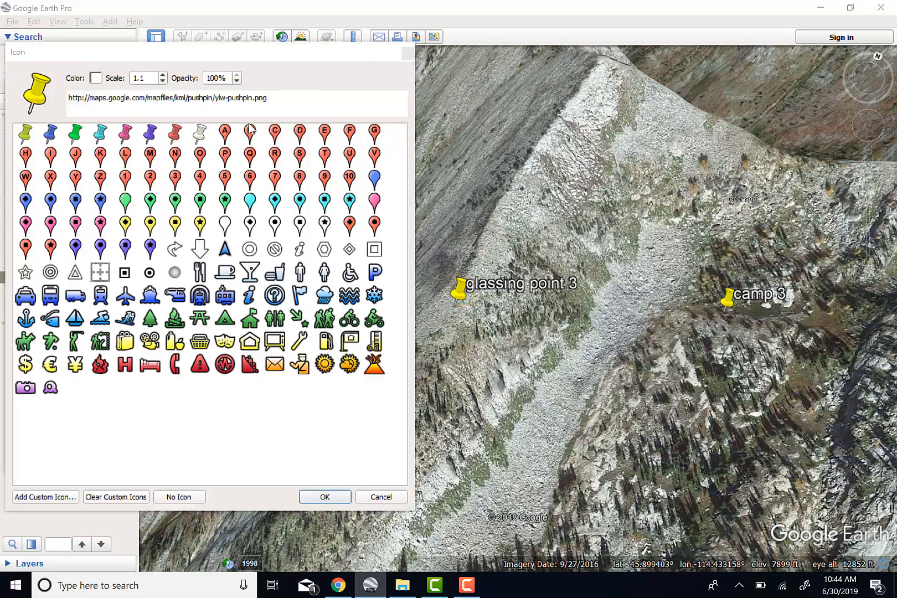
{"action": "left_click", "coordinate": [101, 133]}
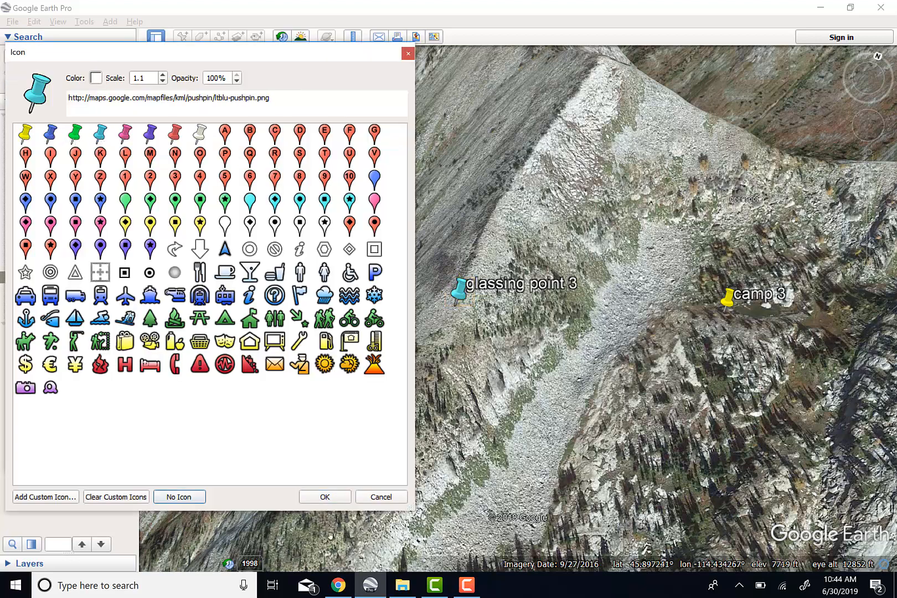
{"action": "left_click", "coordinate": [325, 496]}
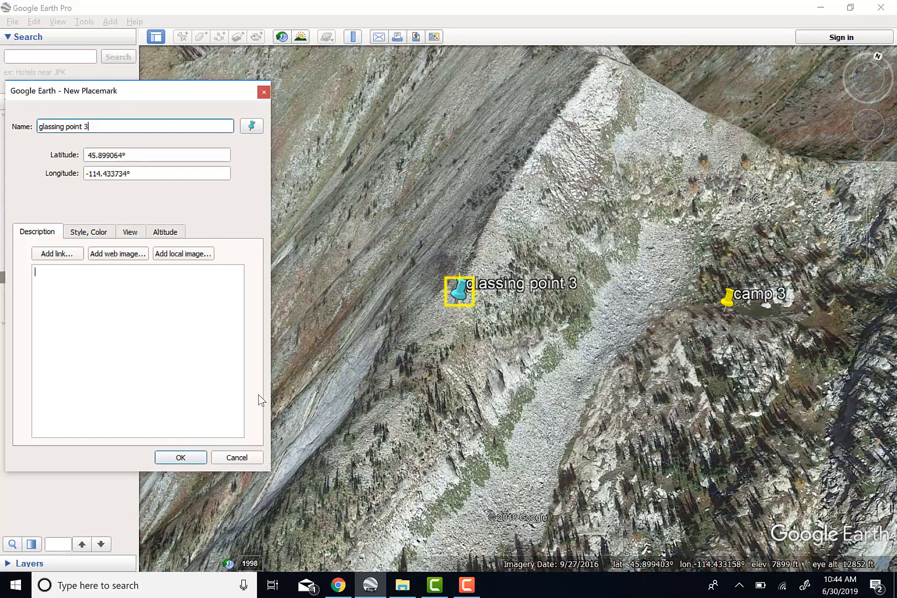
{"action": "left_click", "coordinate": [181, 458]}
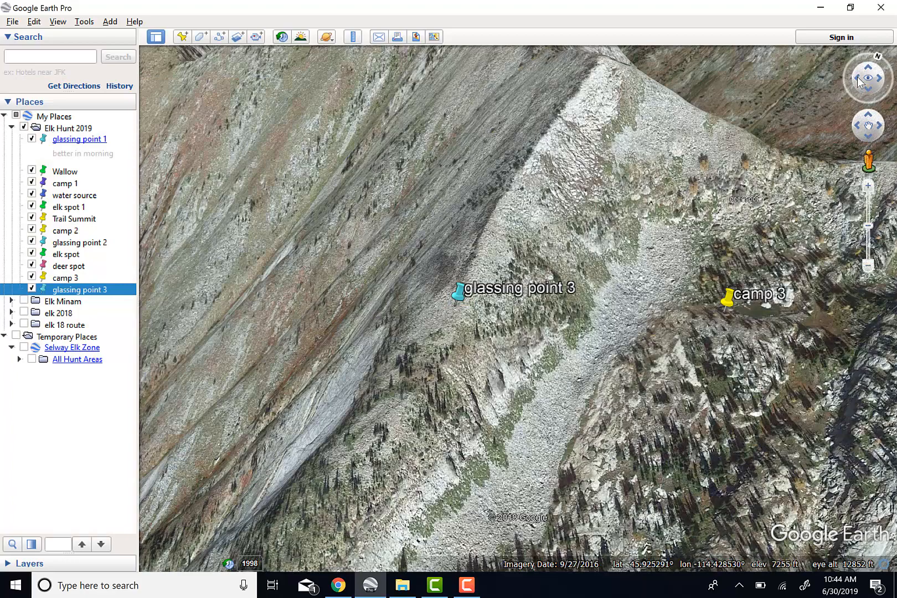
- Turn on the sunlight simulation over the drainage below glassing point 3 and set its end date and time to 9/15/19 12:44 AM
{"action": "left_click_drag", "start_coordinate": [858, 77], "coordinate": [843, 82]}
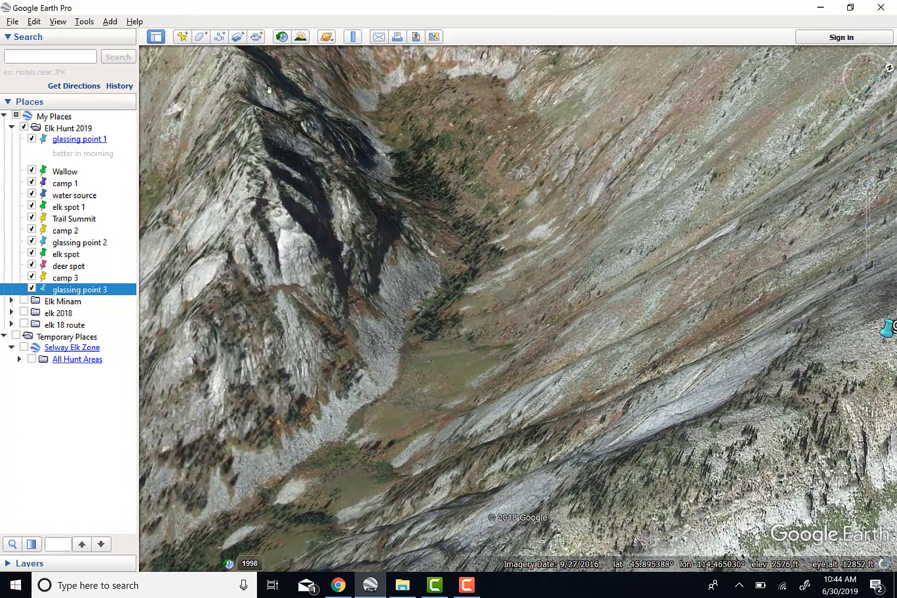
{"action": "left_click", "coordinate": [300, 38]}
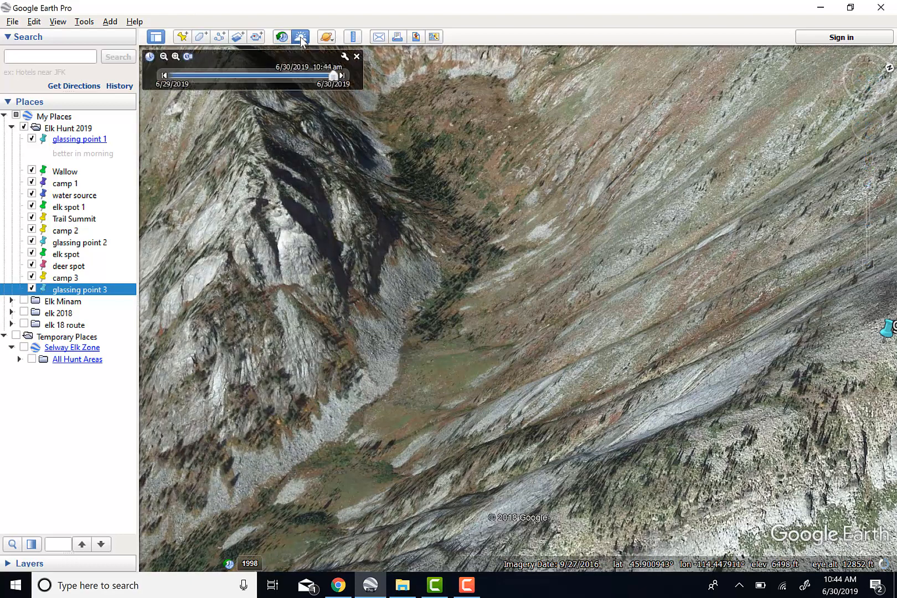
{"action": "left_click", "coordinate": [345, 56]}
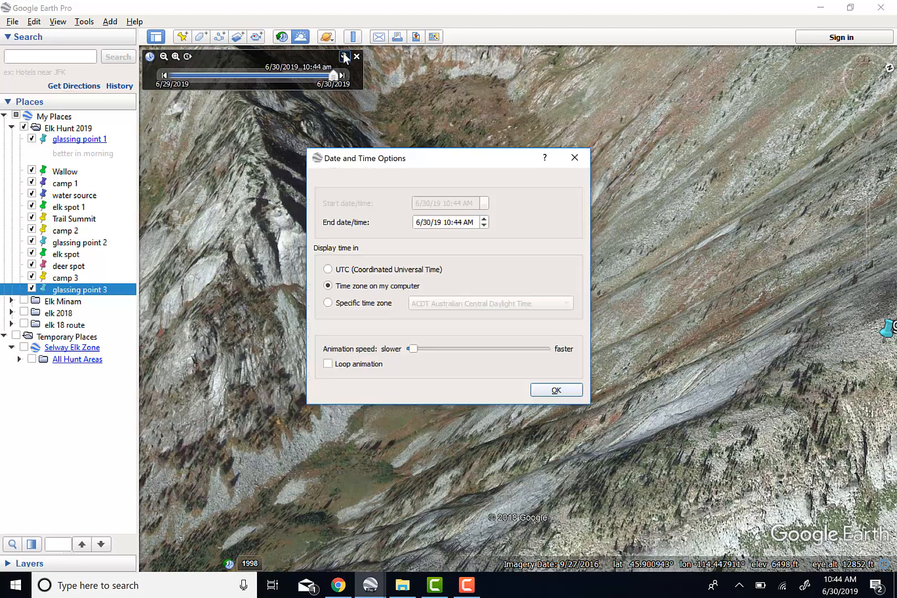
{"action": "left_click", "coordinate": [421, 223]}
{"action": "type", "text": "9/"}
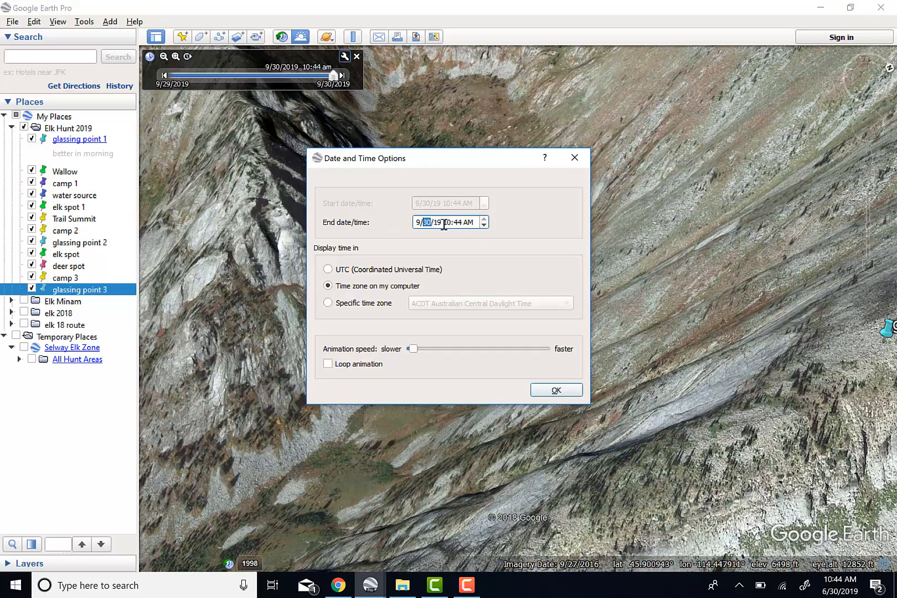
{"action": "type", "text": "15"}
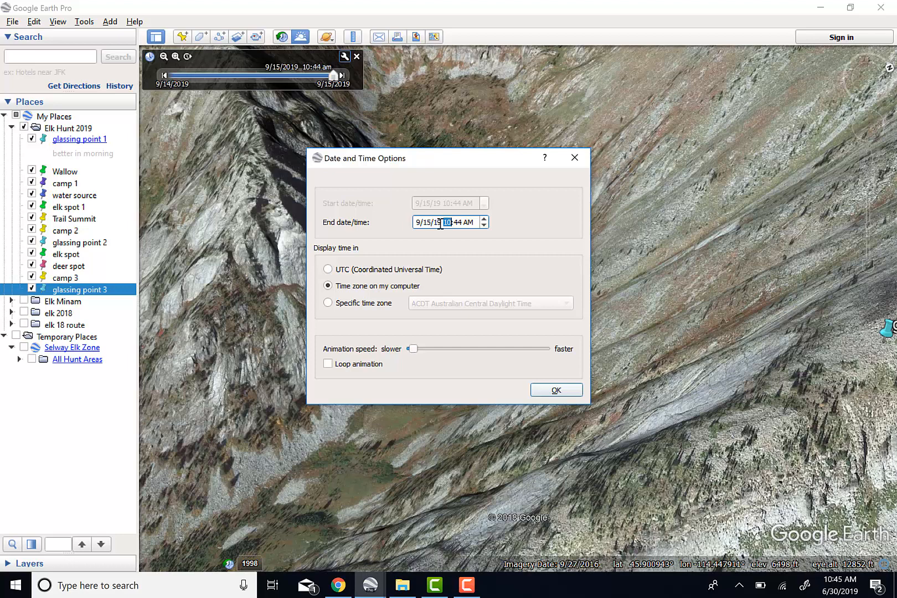
{"action": "type", "text": "12"}
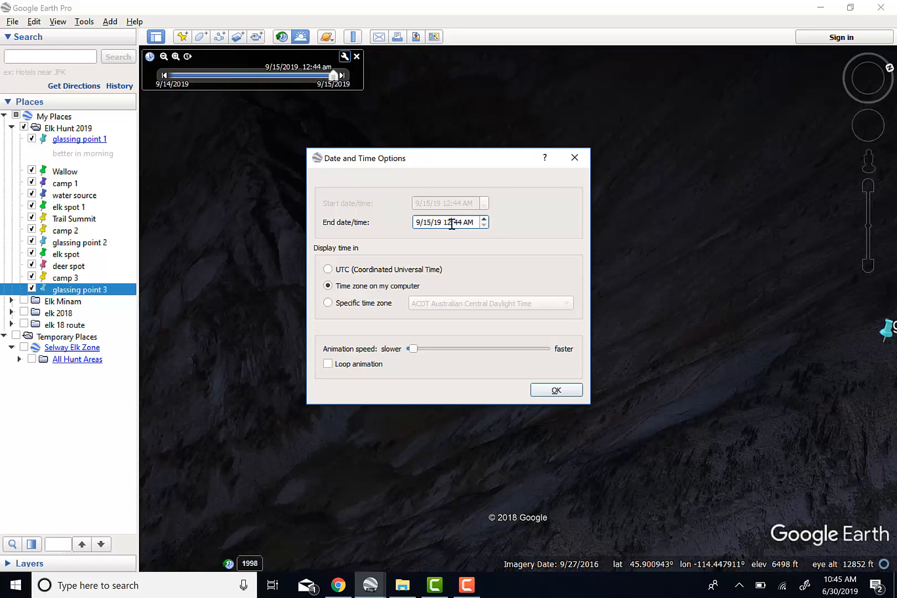
{"action": "left_click", "coordinate": [565, 390]}
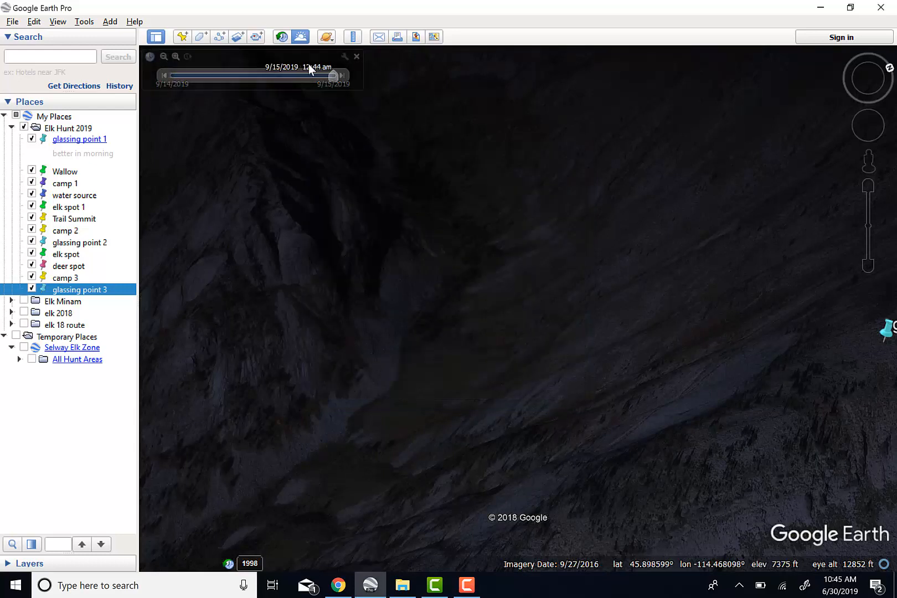
- Scrub the sunlight time back to 9/14/2019 7:41 pm to check the basin's shading, and close the sunlight simulation
{"action": "mouse_move", "coordinate": [334, 76]}
{"action": "left_mouse_down"}
{"action": "mouse_move", "coordinate": [295, 77]}
{"action": "mouse_move", "coordinate": [198, 108]}
{"action": "mouse_move", "coordinate": [293, 114]}
{"action": "mouse_move", "coordinate": [274, 124]}
{"action": "mouse_move", "coordinate": [299, 115]}
{"action": "left_mouse_up"}
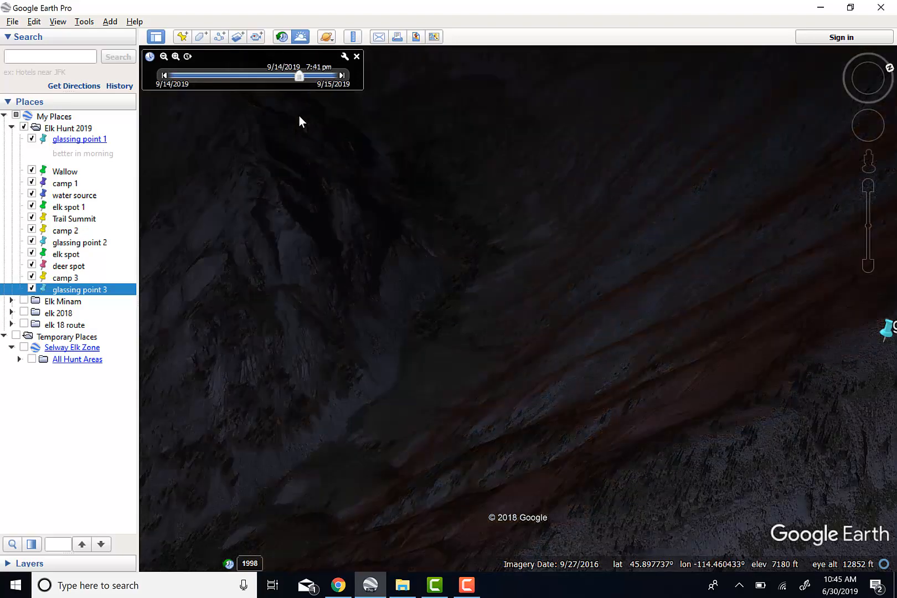
{"action": "left_click", "coordinate": [356, 55]}
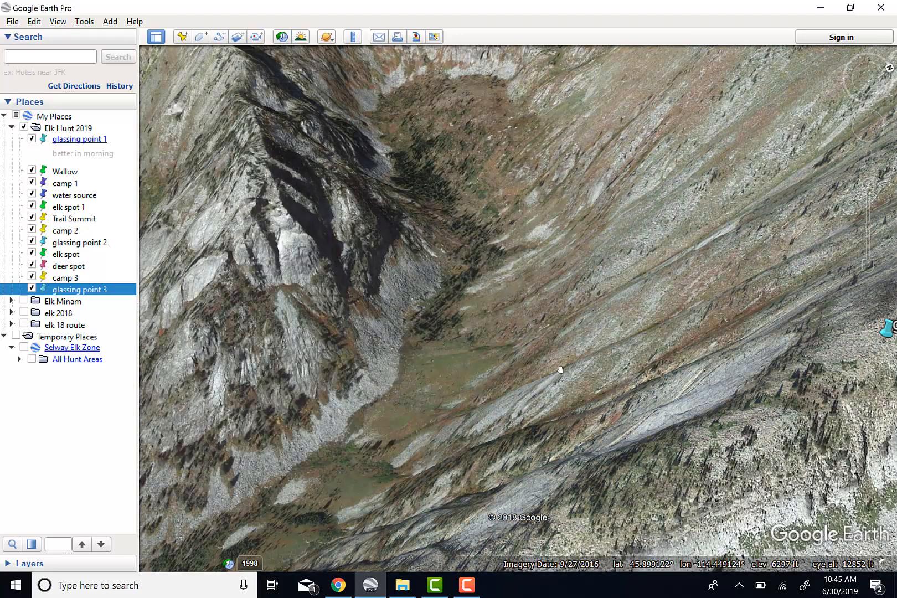
- Open the properties of glassing point 3 and enter the description "glass morning & evening"
{"action": "scroll", "coordinate": [547, 356], "scroll_direction": "down", "scroll_amount": 2}
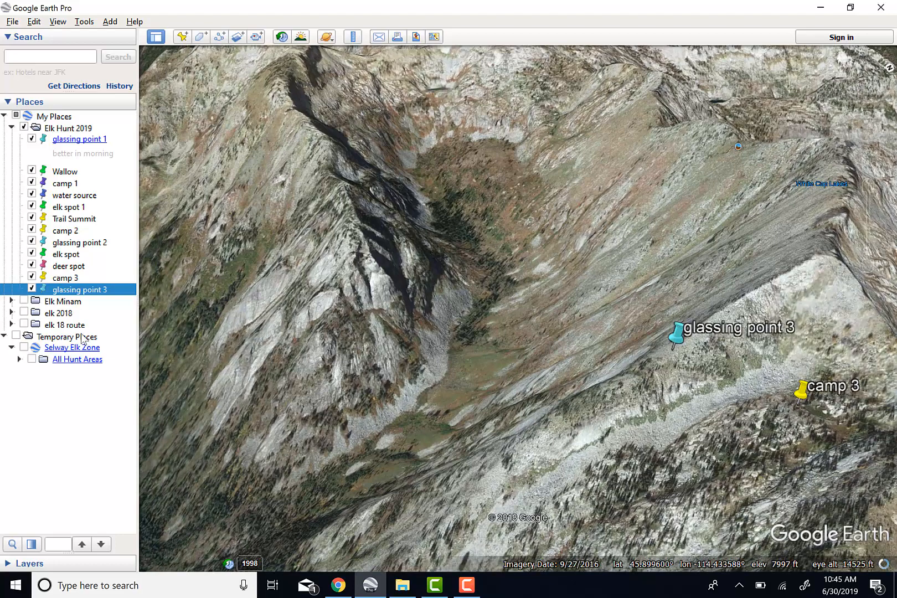
{"action": "right_click", "coordinate": [77, 294]}
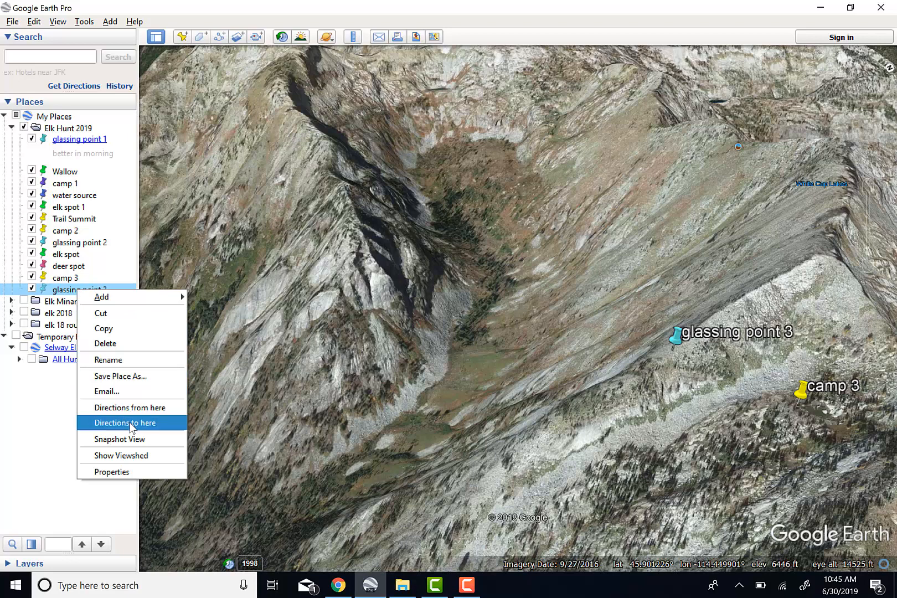
{"action": "left_click", "coordinate": [129, 472]}
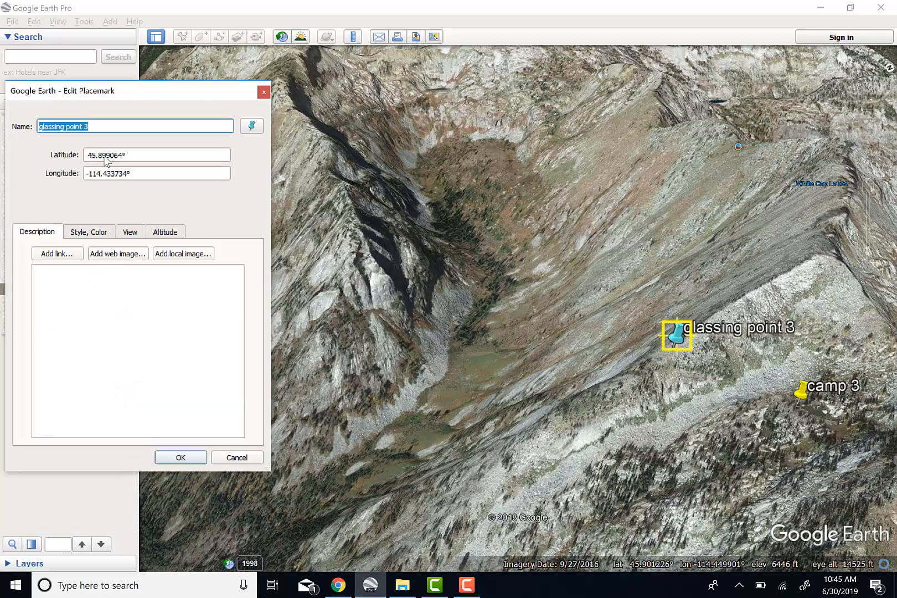
{"action": "left_click", "coordinate": [109, 267]}
{"action": "type", "text": "good"}
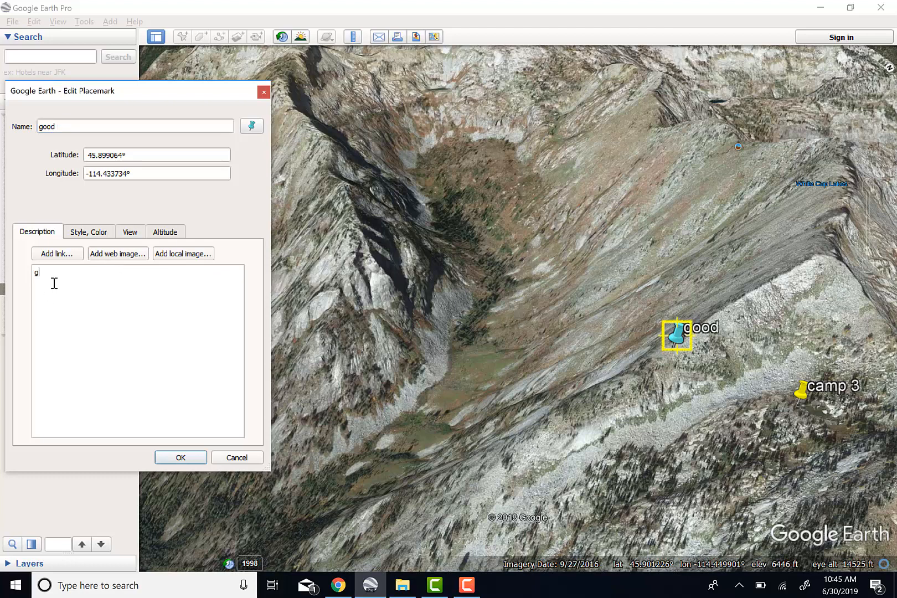
{"action": "type", "text": "lass d"}
{"action": "key", "text": "BackSpace"}
{"action": "key", "text": "BackSpace"}
{"action": "type", "text": "morning & evening"}
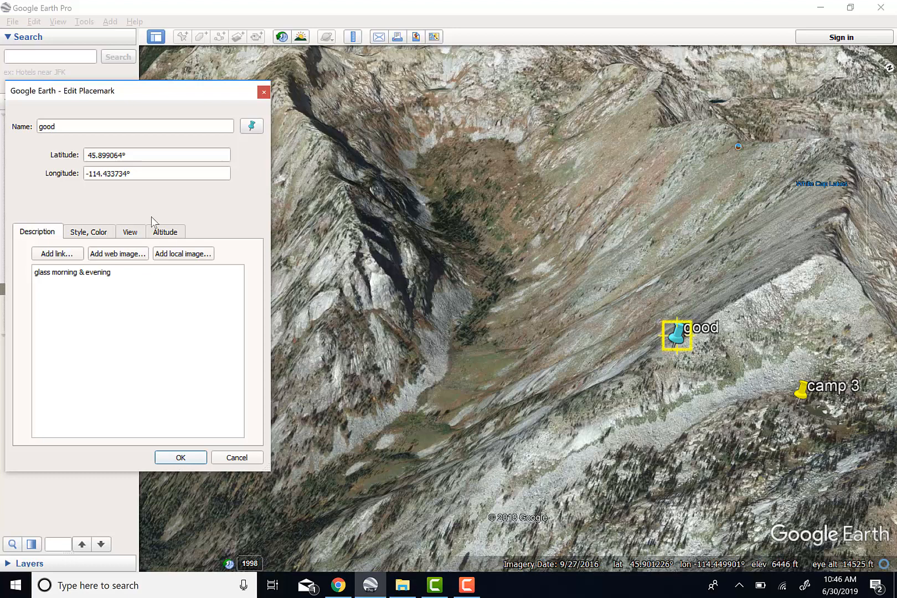
- Correct the edited placemark's name to "Glassing Point 3" and save the changes
{"action": "double_click", "coordinate": [112, 126]}
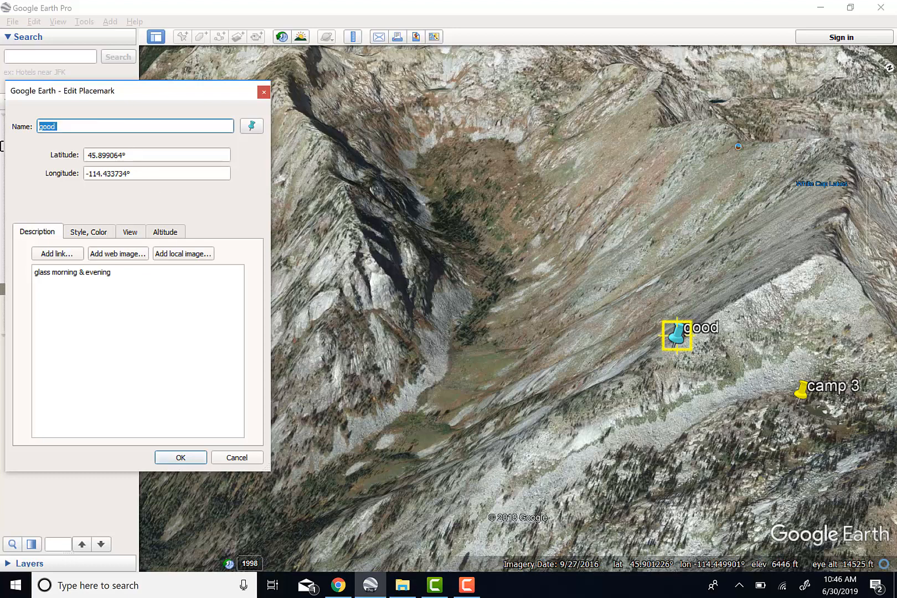
{"action": "type", "text": "F"}
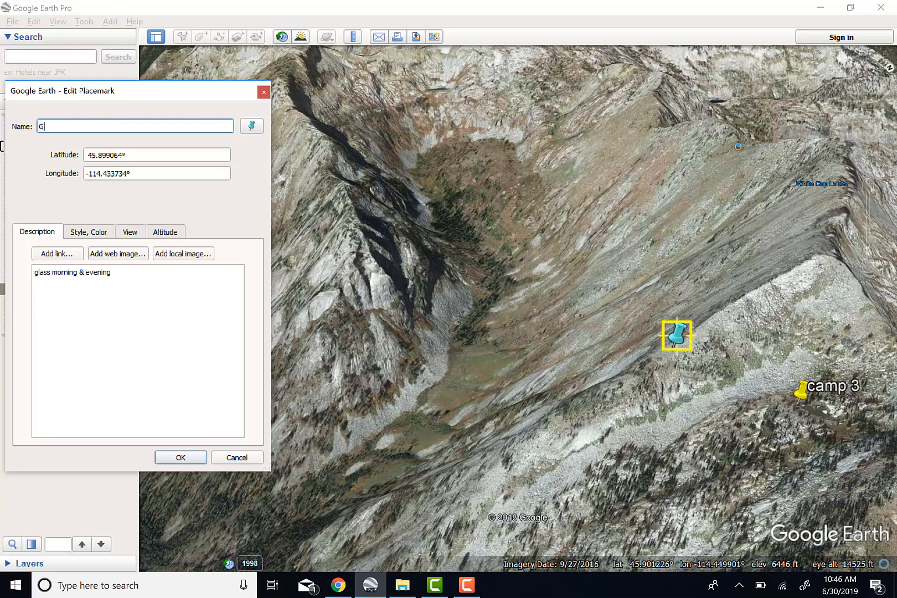
{"action": "type", "text": "lassing Po"}
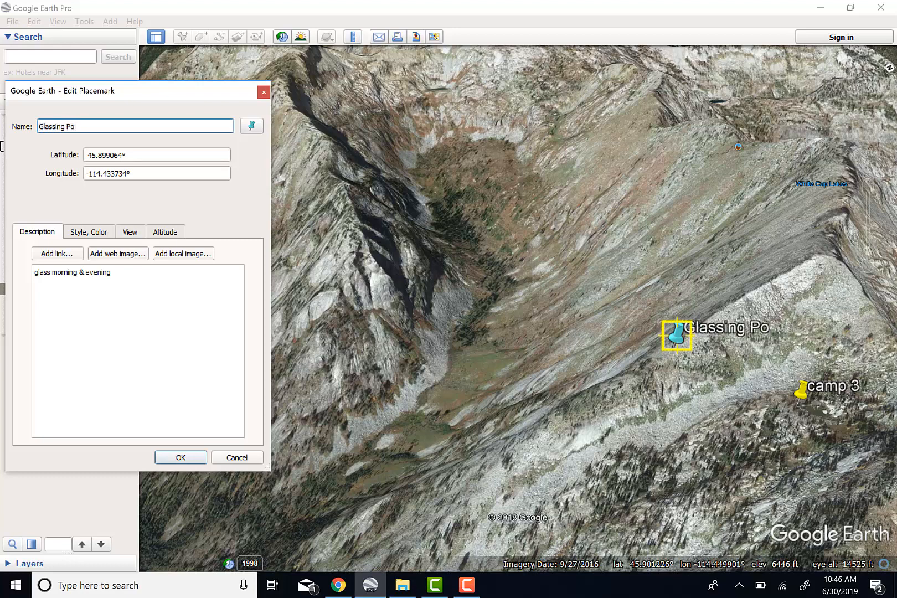
{"action": "type", "text": "int 3"}
{"action": "left_click", "coordinate": [180, 457]}
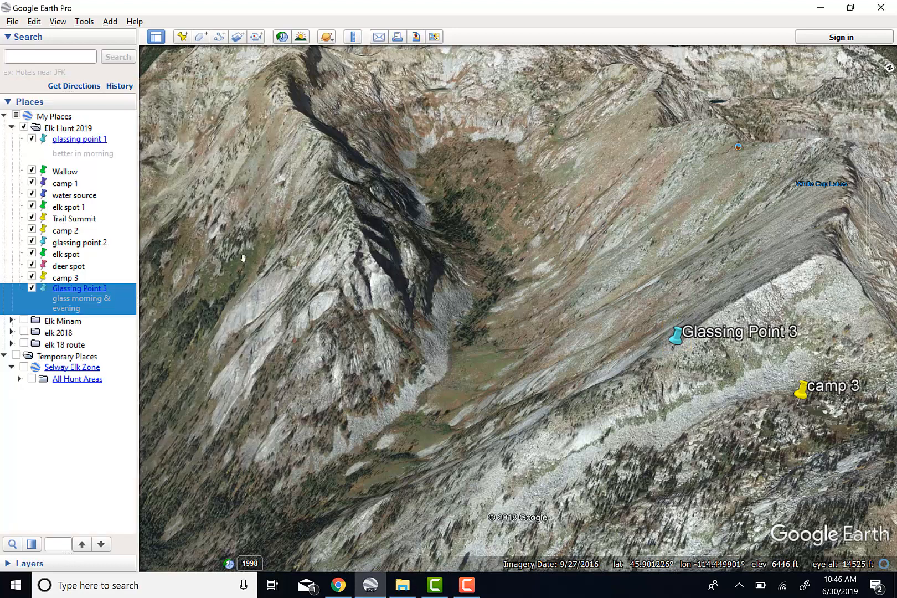
- Add a placemark named "Elk spot 3" in the dark timber of the basin across from Glassing Point 3
{"action": "left_click", "coordinate": [187, 37]}
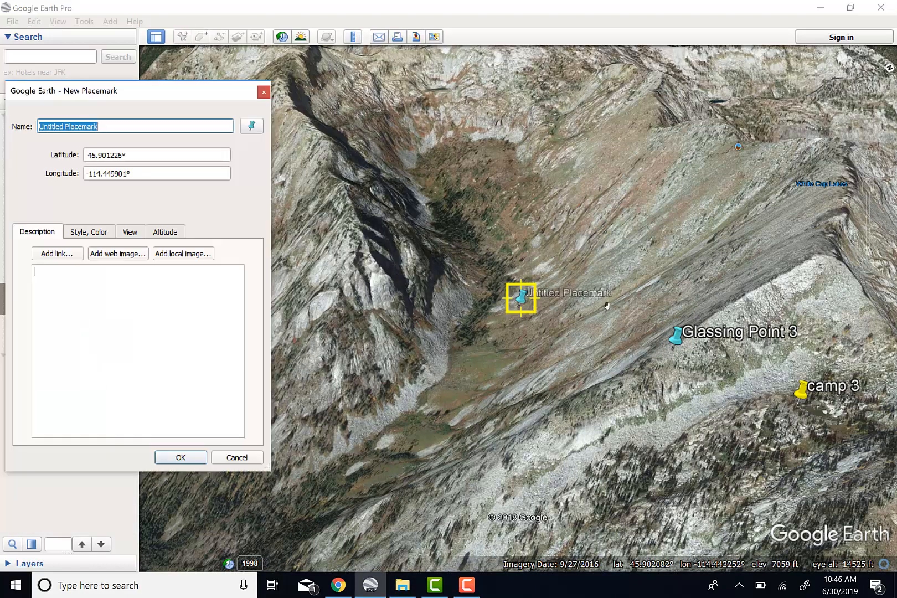
{"action": "left_click_drag", "start_coordinate": [529, 308], "coordinate": [453, 231]}
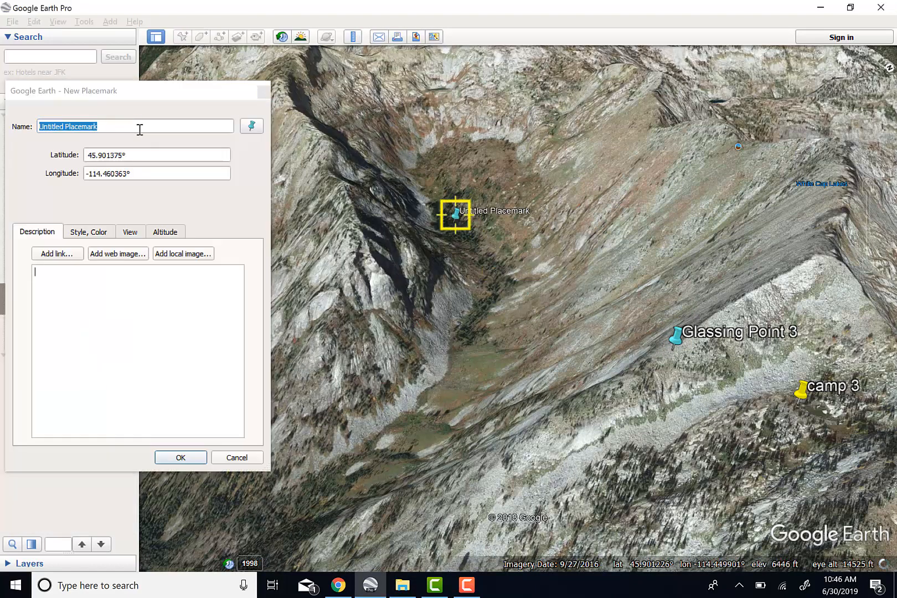
{"action": "left_click", "coordinate": [140, 126]}
{"action": "left_click_drag", "start_coordinate": [140, 126], "coordinate": [3, 127]}
{"action": "type", "text": "Elk "}
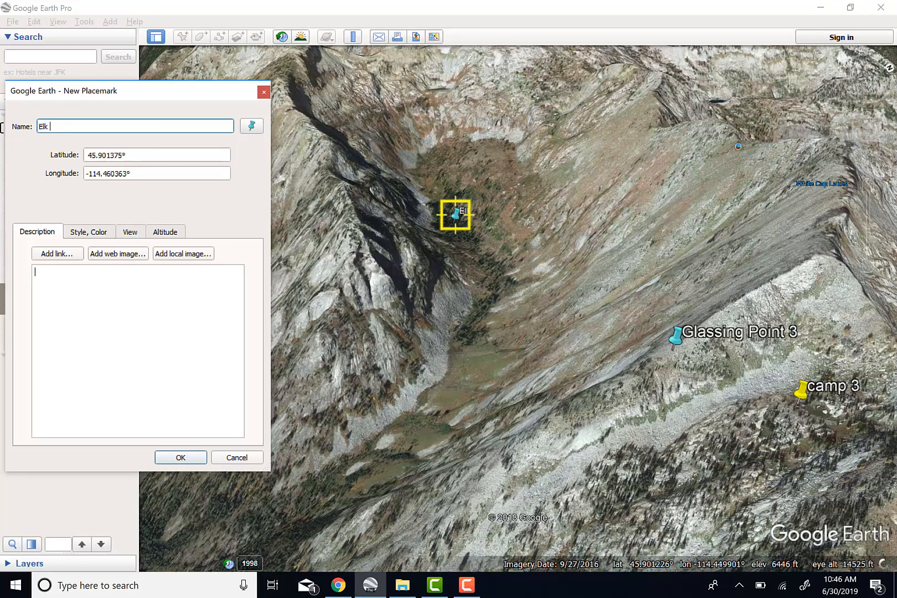
{"action": "type", "text": "spot 3"}
- Give the Elk spot 3 placemark a green pushpin icon and save it
{"action": "left_click", "coordinate": [252, 126]}
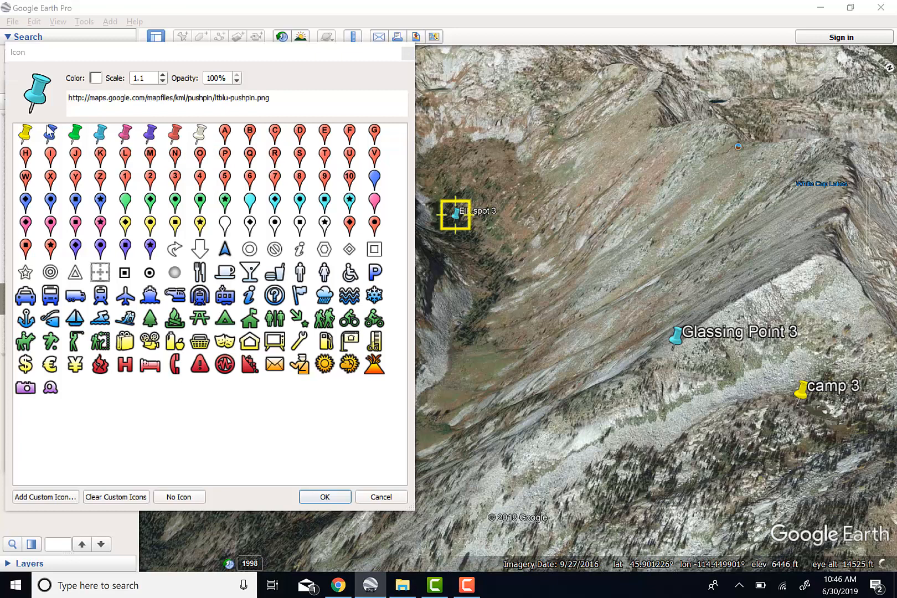
{"action": "left_click", "coordinate": [75, 133]}
{"action": "left_click", "coordinate": [327, 497]}
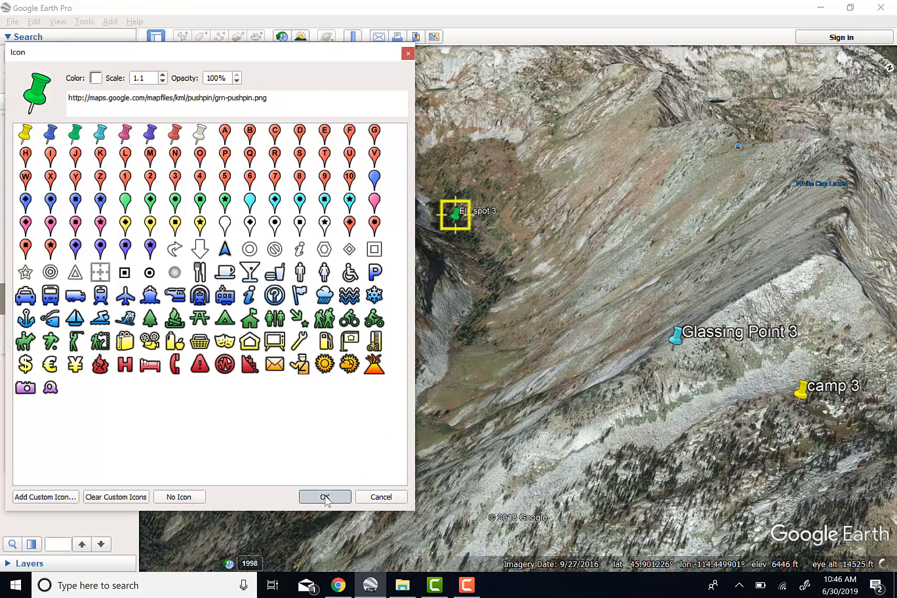
{"action": "left_click", "coordinate": [166, 458]}
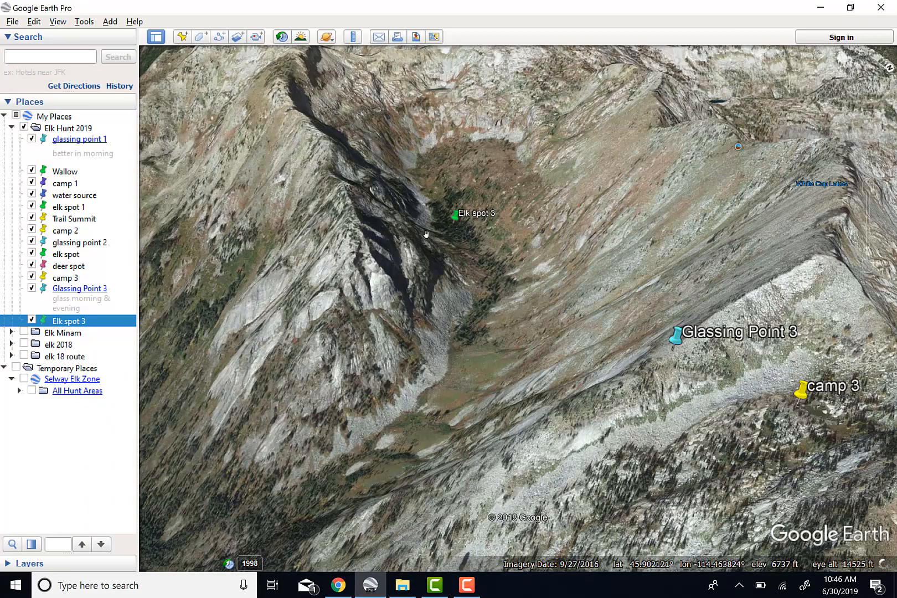
- Examine the ridge beyond Glassing Point 3 and the basins around White Cap Lakes
{"action": "scroll", "coordinate": [650, 352], "scroll_direction": "down", "scroll_amount": 2}
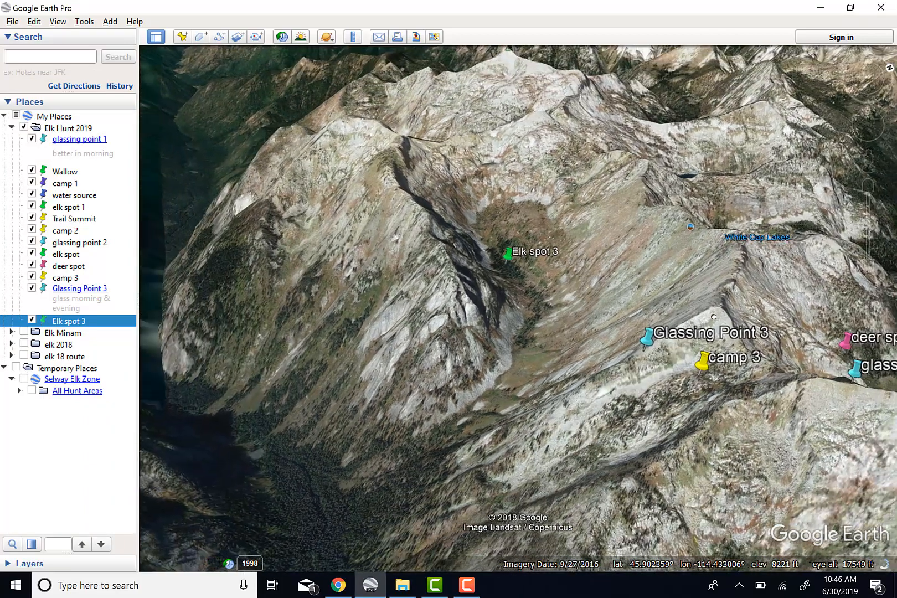
{"action": "left_click_drag", "start_coordinate": [713, 317], "coordinate": [564, 383]}
{"action": "scroll", "coordinate": [560, 396], "scroll_direction": "up", "scroll_amount": 2}
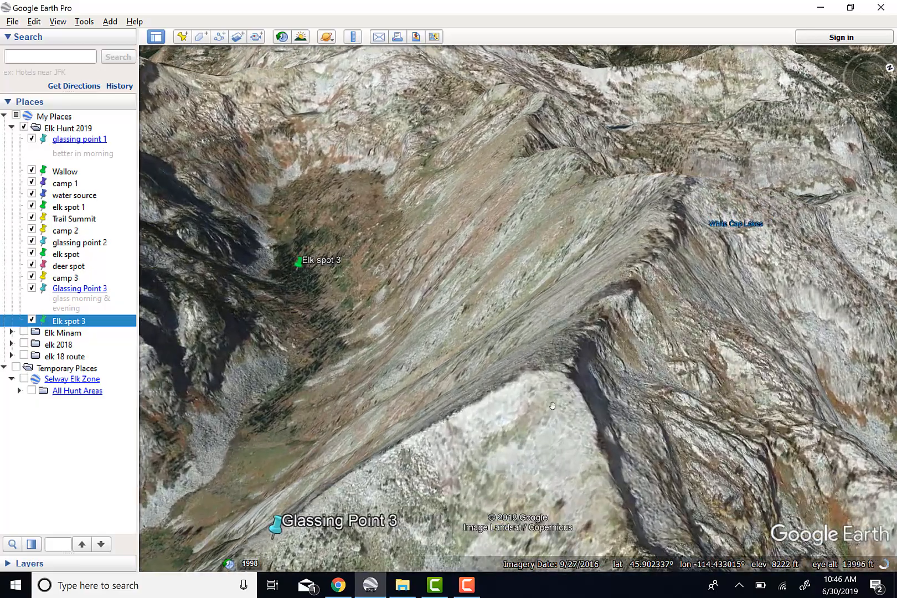
{"action": "scroll", "coordinate": [587, 339], "scroll_direction": "up", "scroll_amount": 2}
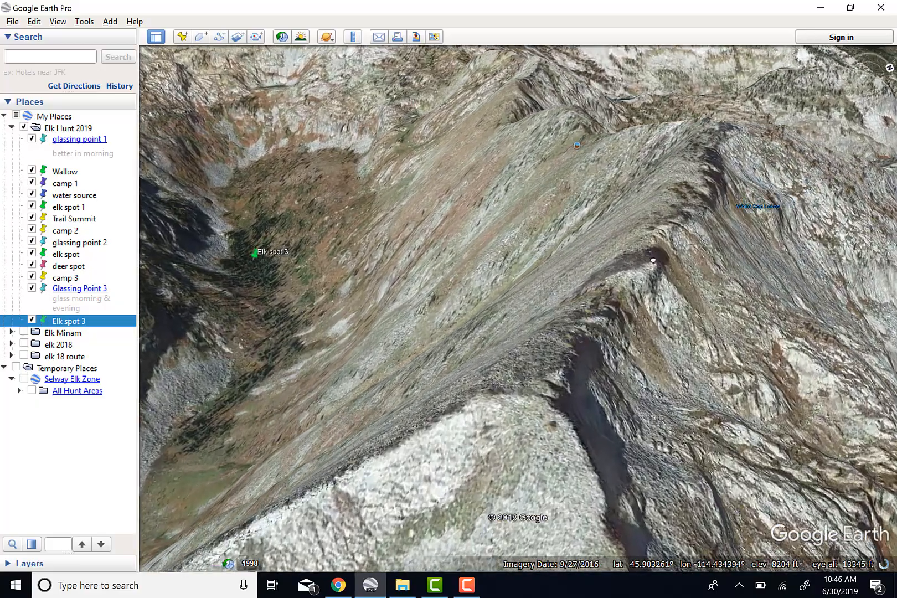
{"action": "left_click_drag", "start_coordinate": [653, 260], "coordinate": [466, 400]}
{"action": "scroll", "coordinate": [758, 400], "scroll_direction": "down", "scroll_amount": 1}
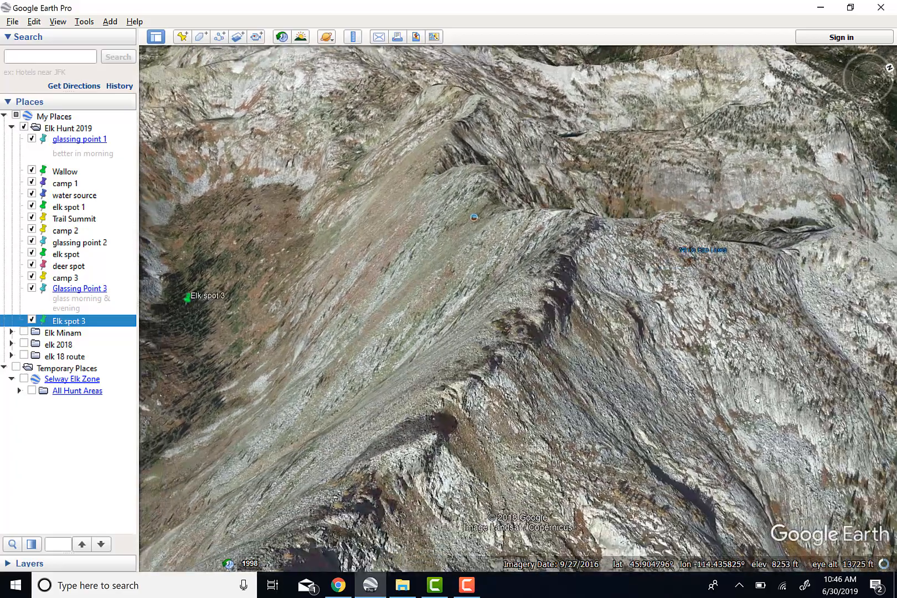
{"action": "scroll", "coordinate": [757, 399], "scroll_direction": "down", "scroll_amount": 2}
{"action": "left_click_drag", "start_coordinate": [757, 399], "coordinate": [608, 578]}
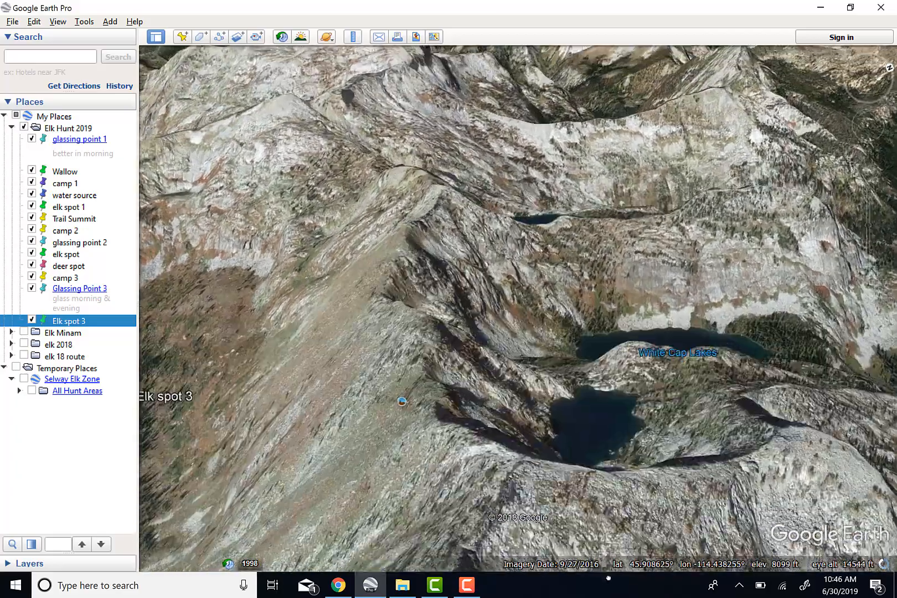
{"action": "scroll", "coordinate": [616, 468], "scroll_direction": "up", "scroll_amount": 2}
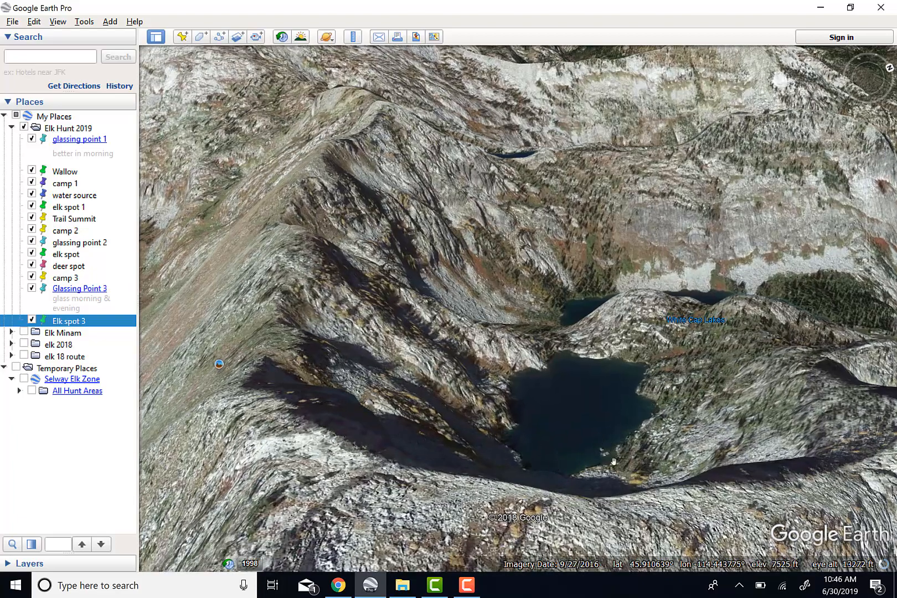
{"action": "scroll", "coordinate": [659, 487], "scroll_direction": "down", "scroll_amount": 2}
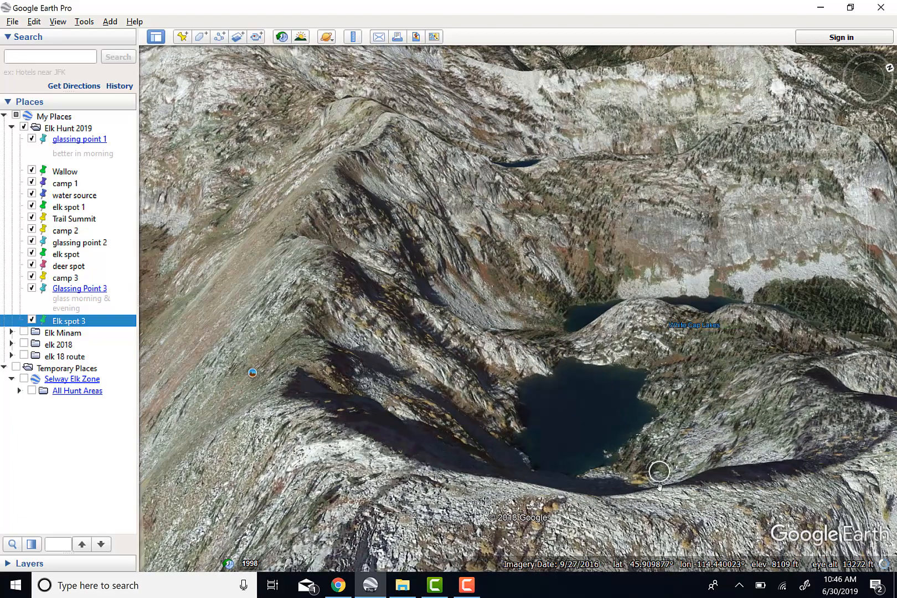
{"action": "scroll", "coordinate": [690, 453], "scroll_direction": "up", "scroll_amount": 2}
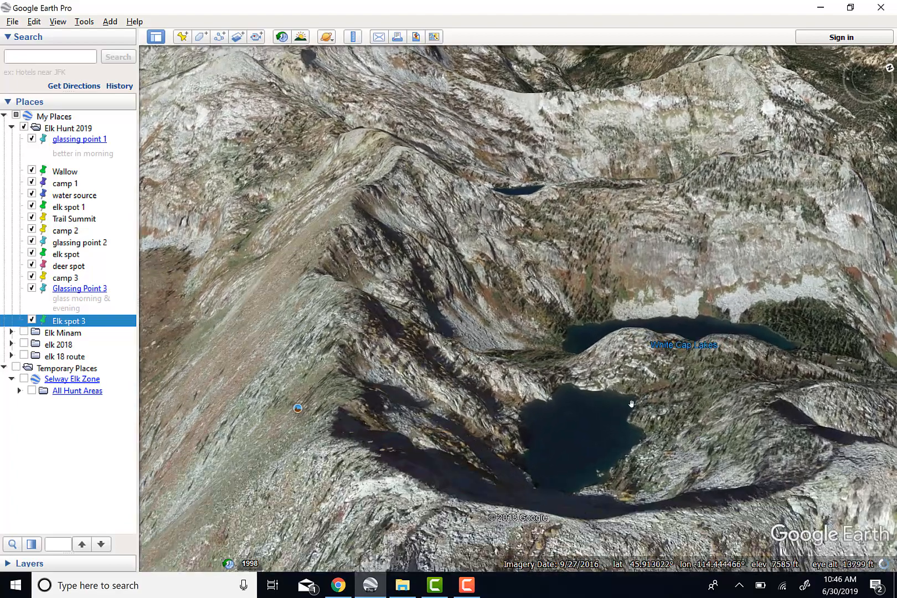
{"action": "left_click_drag", "start_coordinate": [632, 404], "coordinate": [640, 481]}
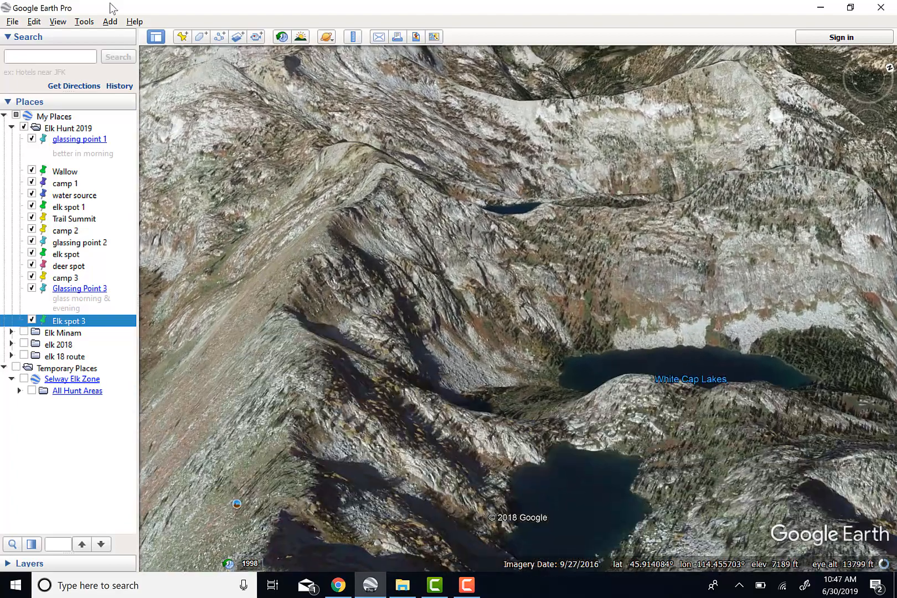
{"action": "left_click", "coordinate": [181, 37]}
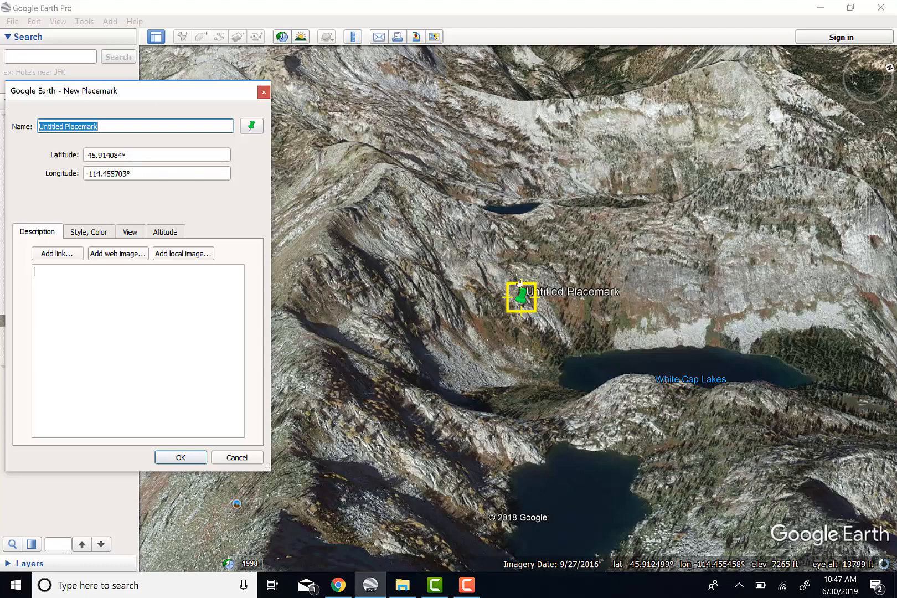
{"action": "left_click", "coordinate": [264, 92]}
- Turn the view around to examine White Cap Lakes and the timbered slopes near the deer spot and elk spot from the opposite side
{"action": "scroll", "coordinate": [314, 367], "scroll_direction": "down", "scroll_amount": 4}
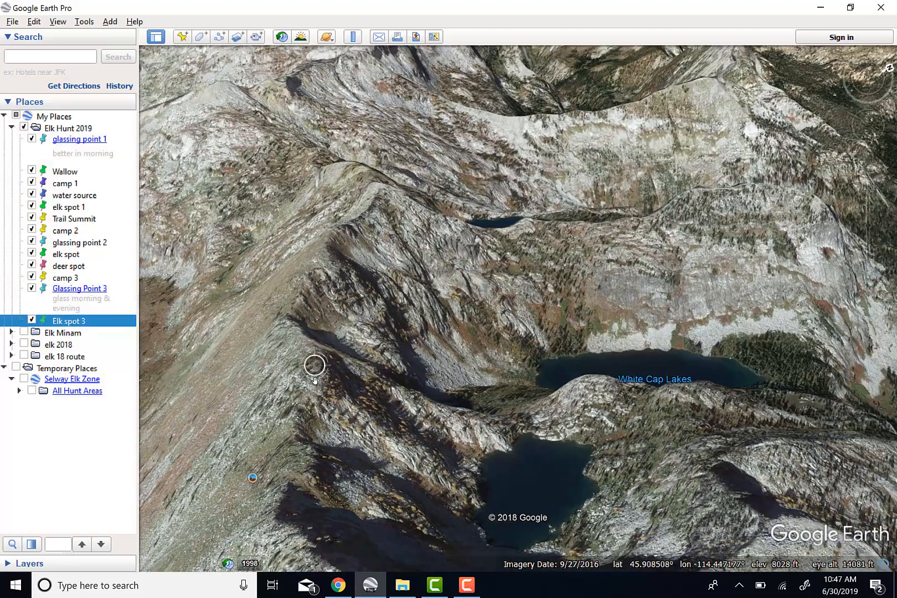
{"action": "left_click_drag", "start_coordinate": [333, 526], "coordinate": [170, 399]}
{"action": "scroll", "coordinate": [420, 244], "scroll_direction": "up", "scroll_amount": 3}
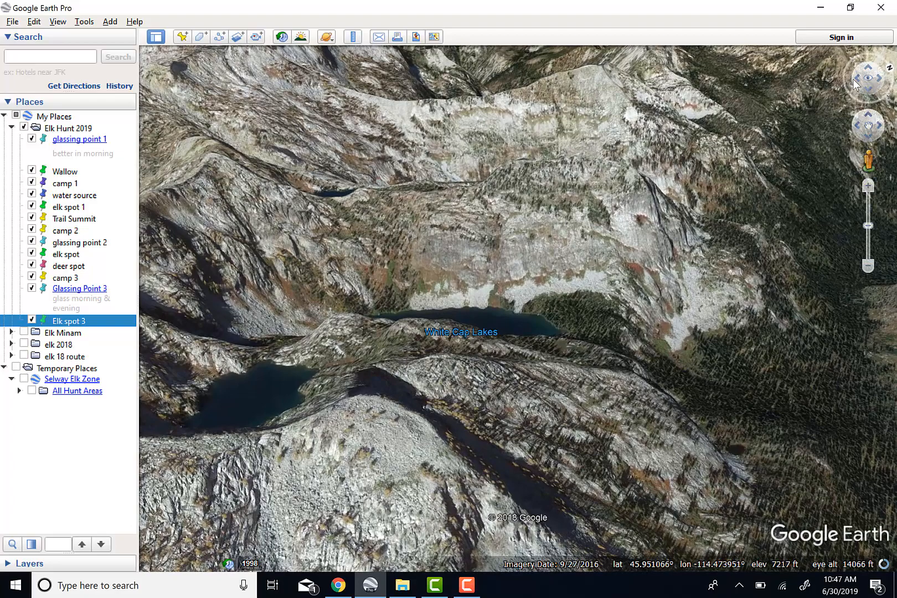
{"action": "left_click_drag", "start_coordinate": [854, 79], "coordinate": [765, 106]}
{"action": "mouse_move", "coordinate": [516, 213]}
{"action": "left_mouse_down"}
{"action": "mouse_move", "coordinate": [443, 75]}
{"action": "mouse_move", "coordinate": [407, 33]}
{"action": "left_mouse_up"}
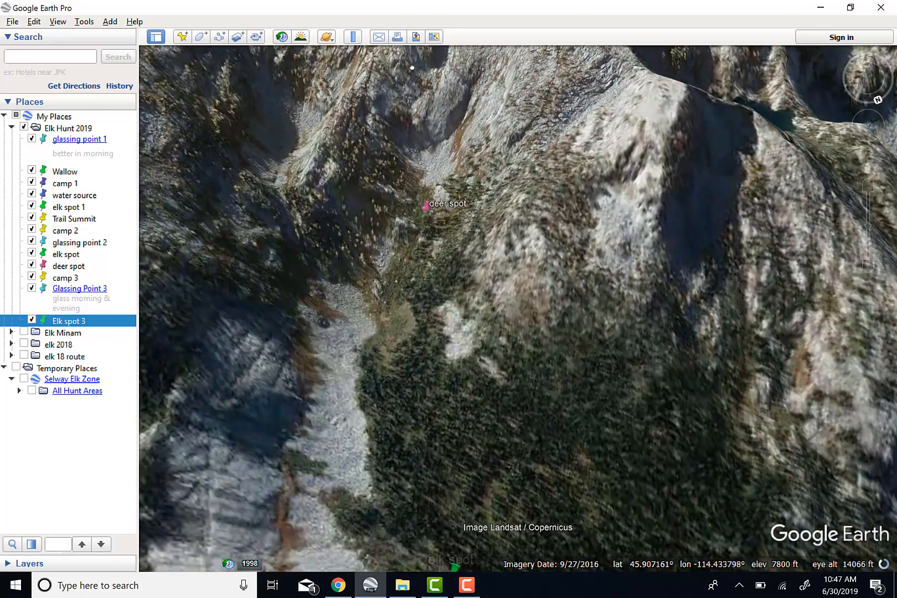
{"action": "left_click_drag", "start_coordinate": [416, 281], "coordinate": [339, 133]}
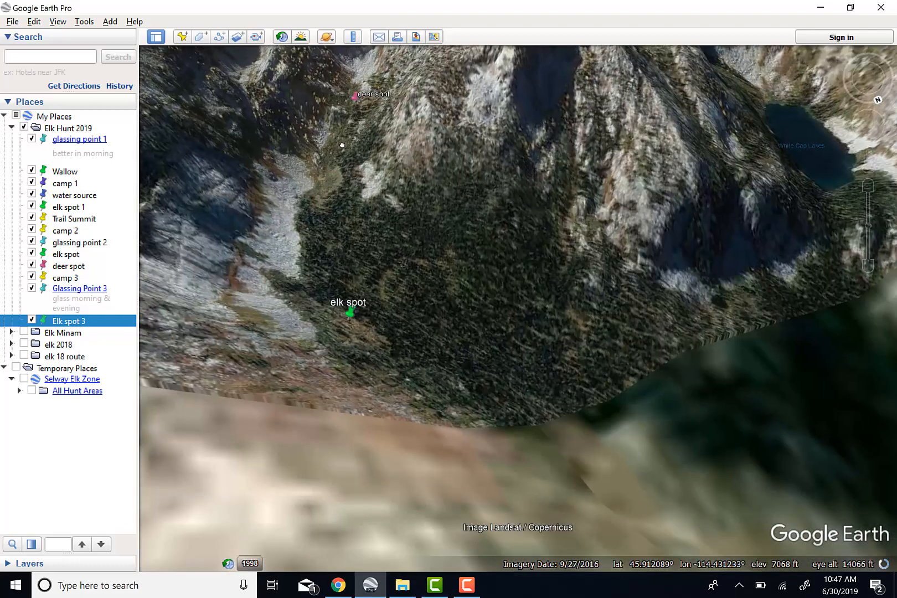
{"action": "left_click_drag", "start_coordinate": [665, 168], "coordinate": [476, 235]}
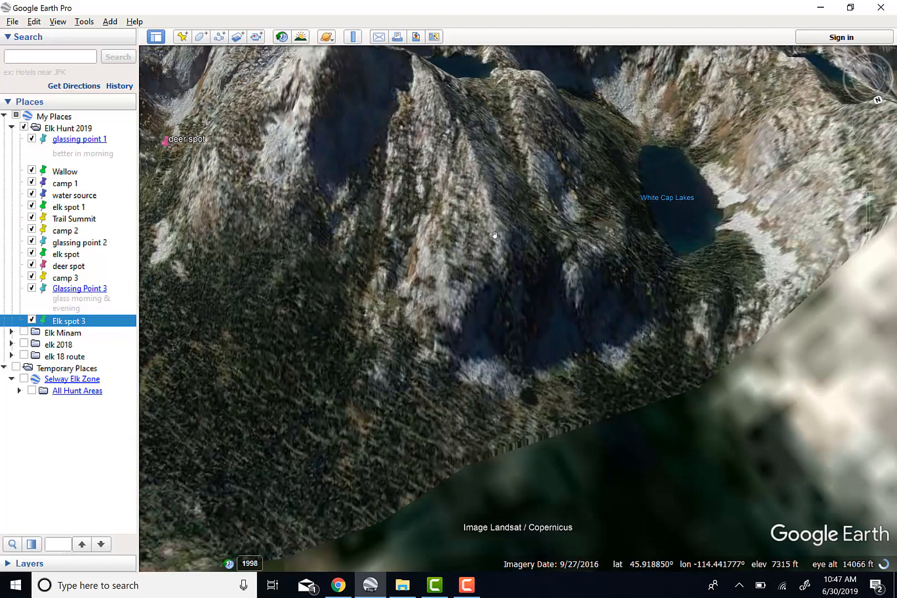
{"action": "left_click_drag", "start_coordinate": [732, 238], "coordinate": [703, 247]}
{"action": "right_click_drag", "start_coordinate": [702, 239], "coordinate": [650, 355]}
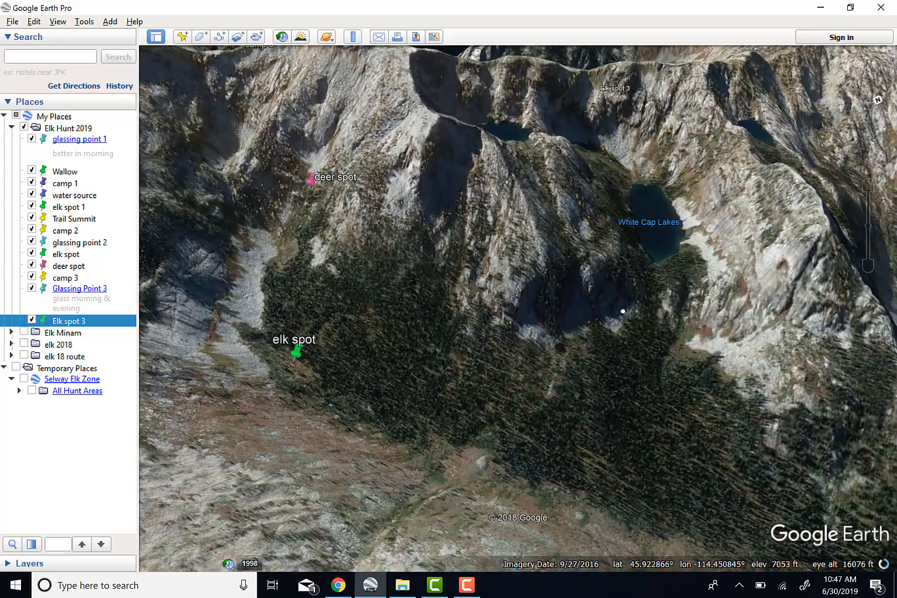
{"action": "left_click_drag", "start_coordinate": [695, 287], "coordinate": [583, 303]}
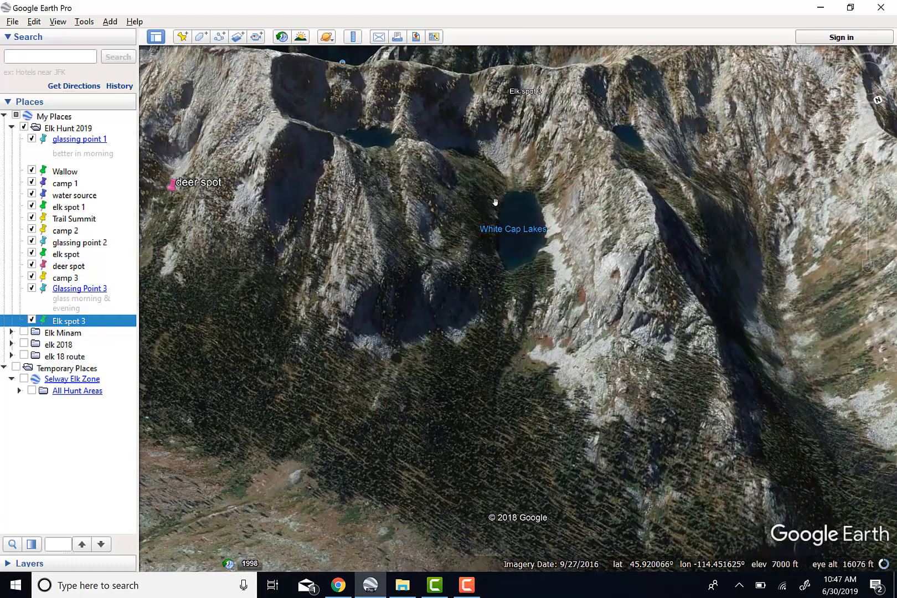
{"action": "scroll", "coordinate": [495, 202], "scroll_direction": "up", "scroll_amount": 2}
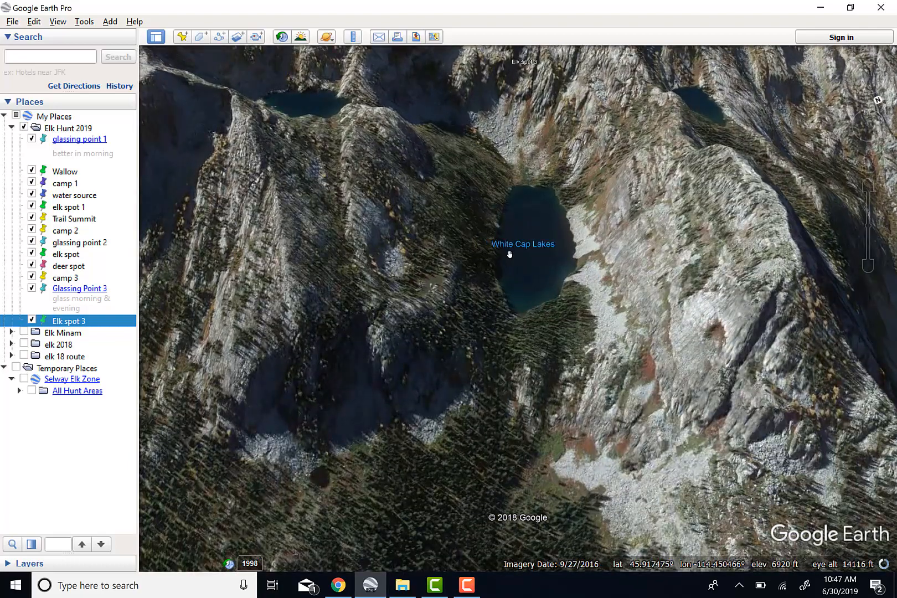
{"action": "scroll", "coordinate": [509, 254], "scroll_direction": "down", "scroll_amount": 3}
- Examine the timbered basin past White Cap Lakes and the ridgelines surrounding Elk spot 3
{"action": "left_click_drag", "start_coordinate": [569, 328], "coordinate": [344, 336]}
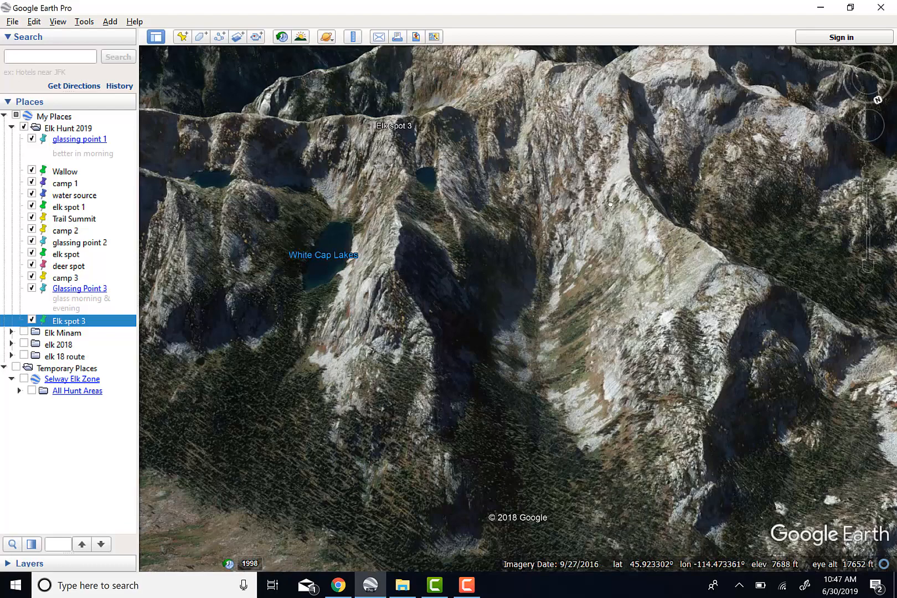
{"action": "left_click_drag", "start_coordinate": [610, 205], "coordinate": [391, 256]}
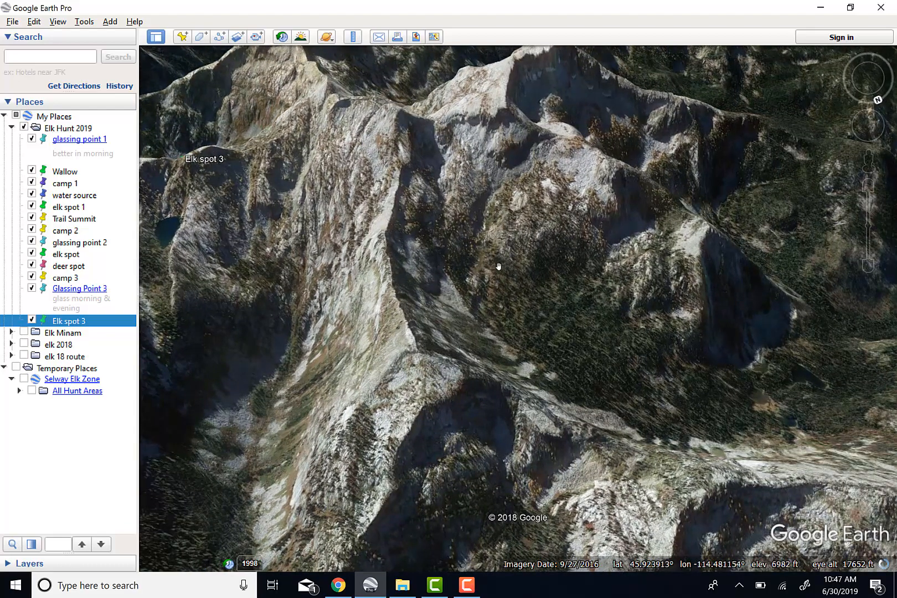
{"action": "scroll", "coordinate": [490, 264], "scroll_direction": "up", "scroll_amount": 2}
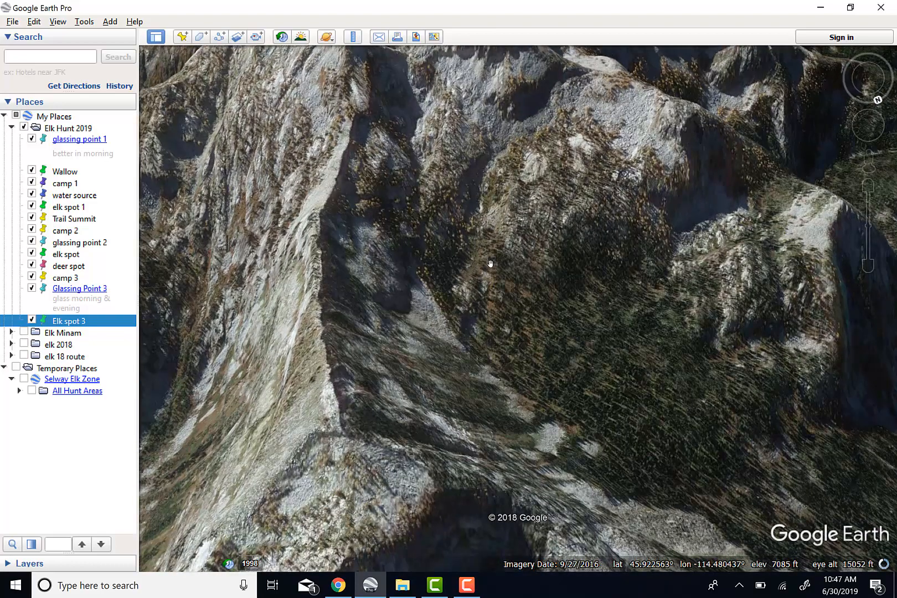
{"action": "scroll", "coordinate": [490, 263], "scroll_direction": "up", "scroll_amount": 2}
{"action": "scroll", "coordinate": [490, 264], "scroll_direction": "down", "scroll_amount": 2}
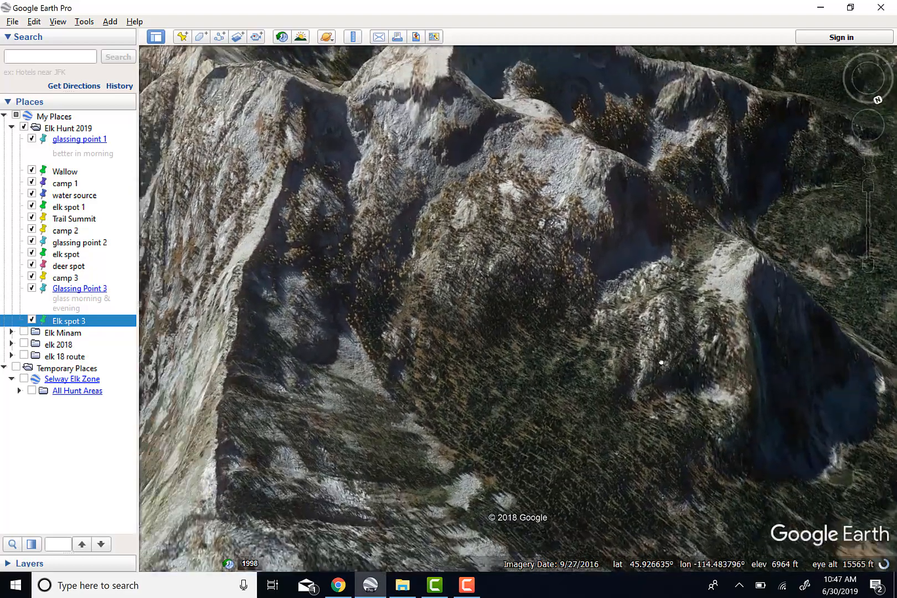
{"action": "left_click_drag", "start_coordinate": [660, 362], "coordinate": [699, 336]}
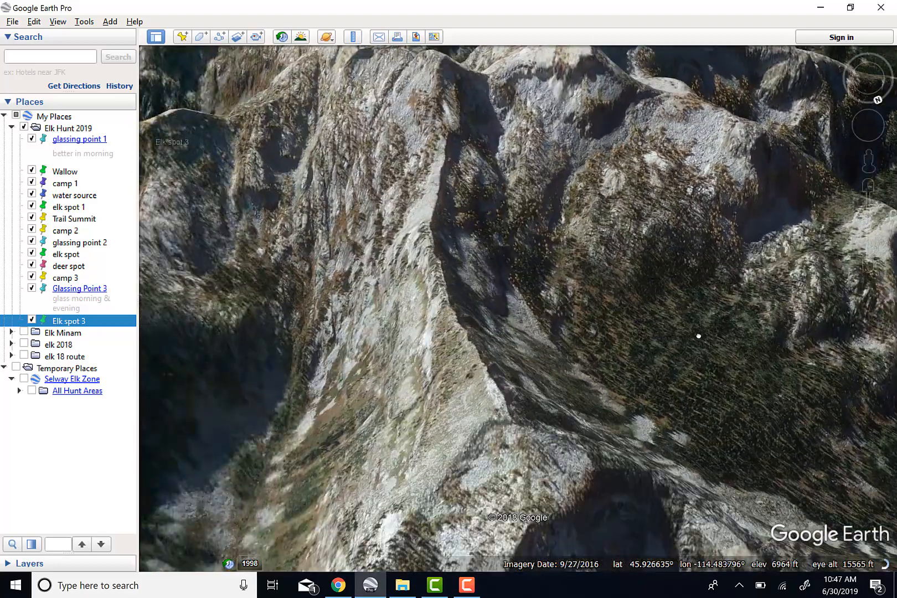
{"action": "left_click_drag", "start_coordinate": [257, 279], "coordinate": [467, 341]}
{"action": "scroll", "coordinate": [466, 341], "scroll_direction": "down", "scroll_amount": 2}
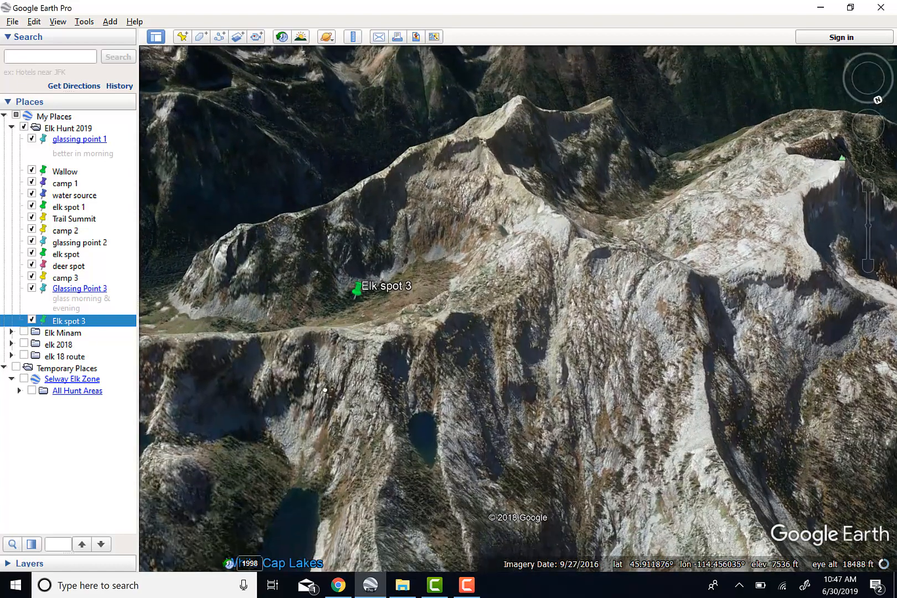
{"action": "left_click_drag", "start_coordinate": [325, 390], "coordinate": [474, 413]}
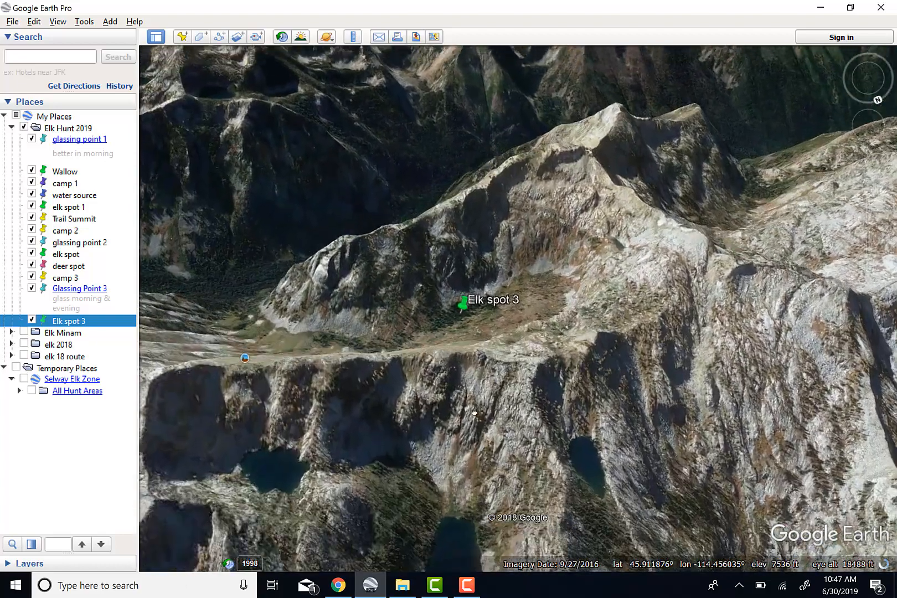
{"action": "left_click_drag", "start_coordinate": [366, 329], "coordinate": [527, 306]}
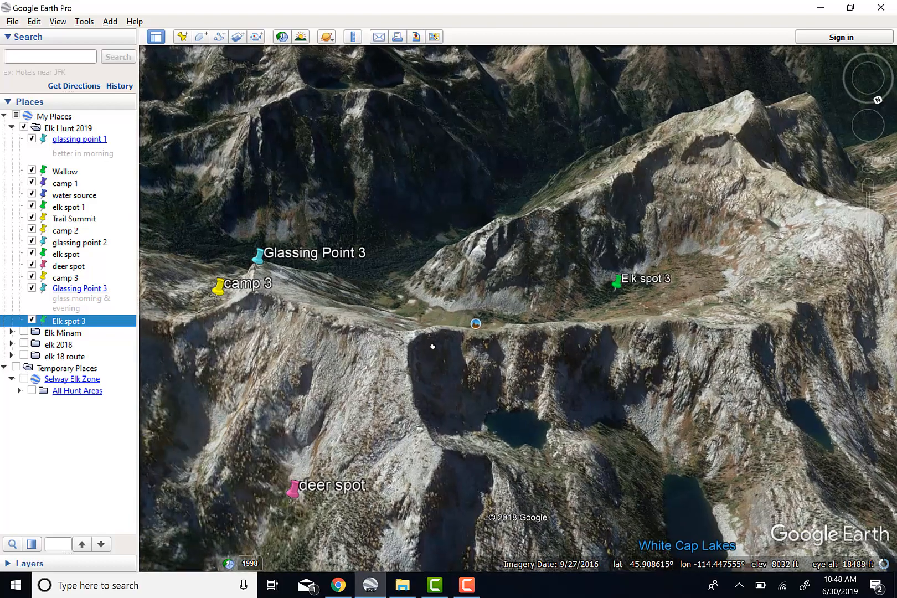
{"action": "left_click_drag", "start_coordinate": [431, 344], "coordinate": [177, 373]}
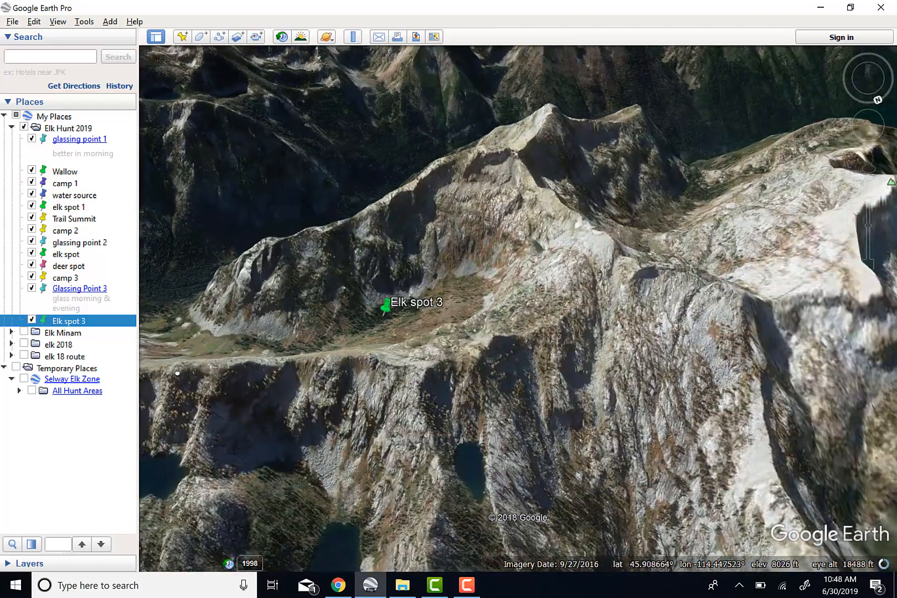
{"action": "left_click_drag", "start_coordinate": [397, 292], "coordinate": [205, 392]}
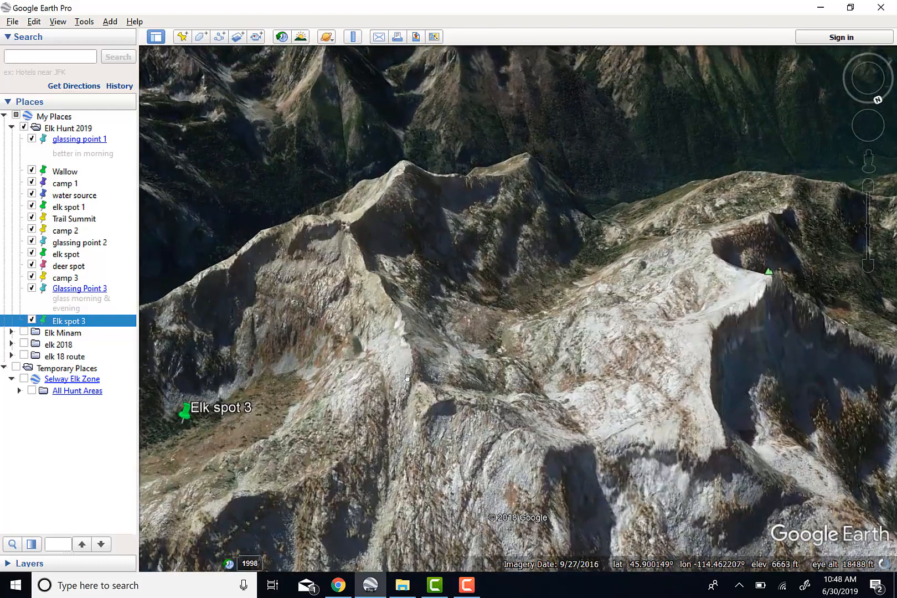
{"action": "scroll", "coordinate": [413, 375], "scroll_direction": "up", "scroll_amount": 3}
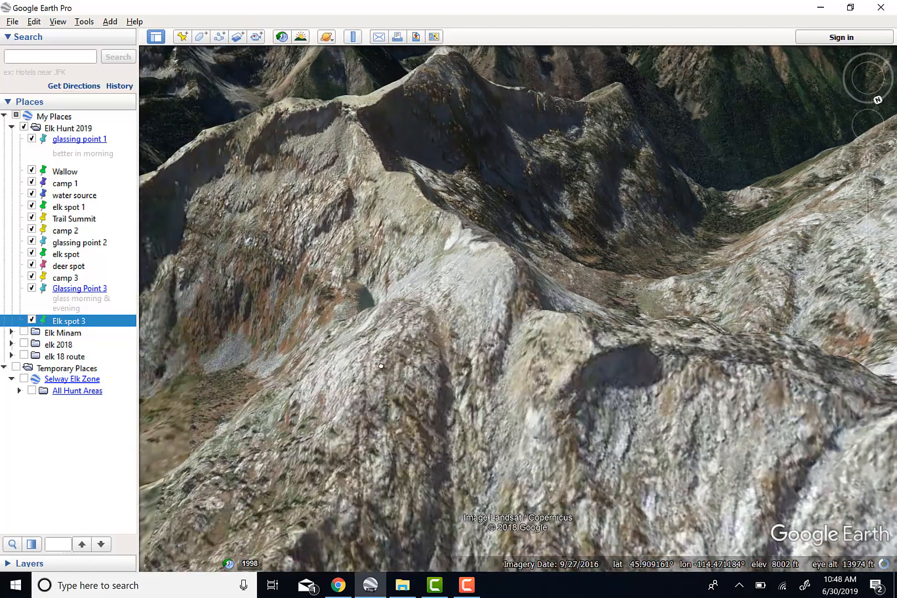
- Examine the rocky ridge and small lake above Elk spot 3 and the slopes toward White Cap Lakes for a campsite
{"action": "left_click_drag", "start_coordinate": [381, 366], "coordinate": [502, 289]}
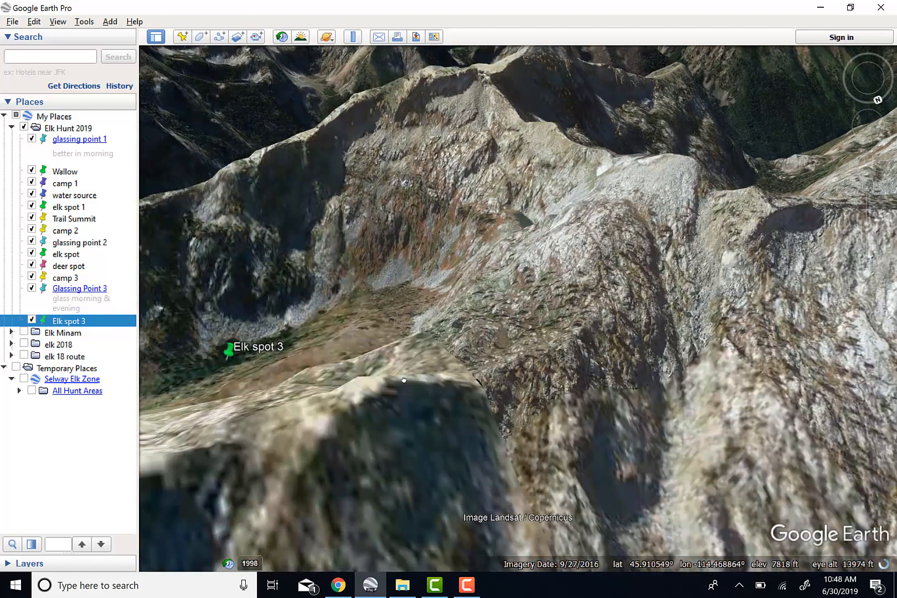
{"action": "left_click_drag", "start_coordinate": [394, 385], "coordinate": [299, 435]}
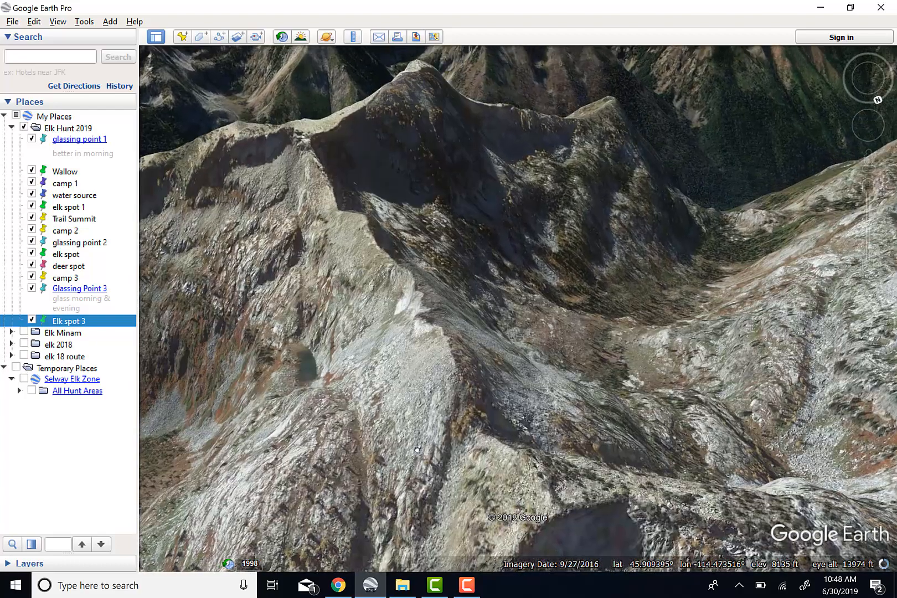
{"action": "left_click_drag", "start_coordinate": [417, 450], "coordinate": [299, 456]}
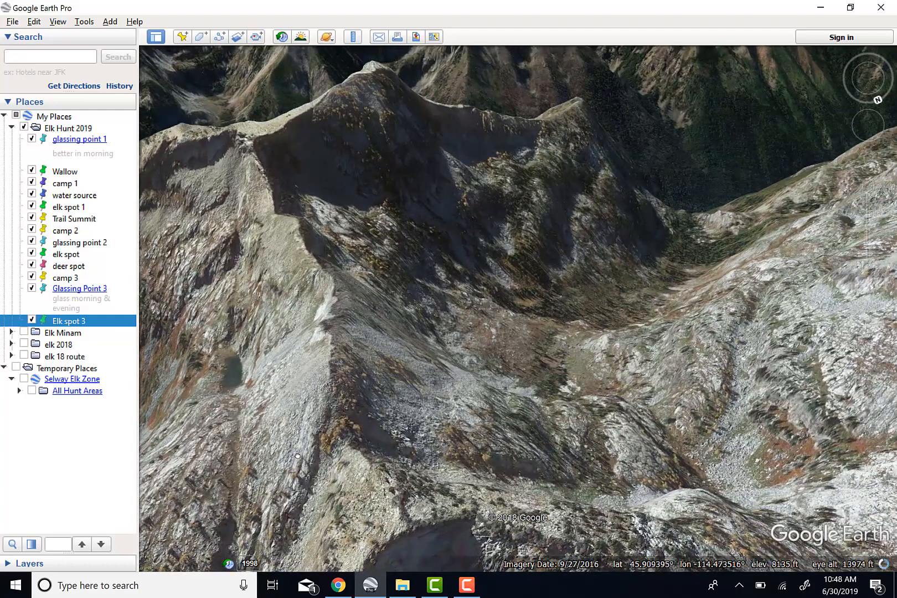
{"action": "left_click_drag", "start_coordinate": [298, 455], "coordinate": [487, 385]}
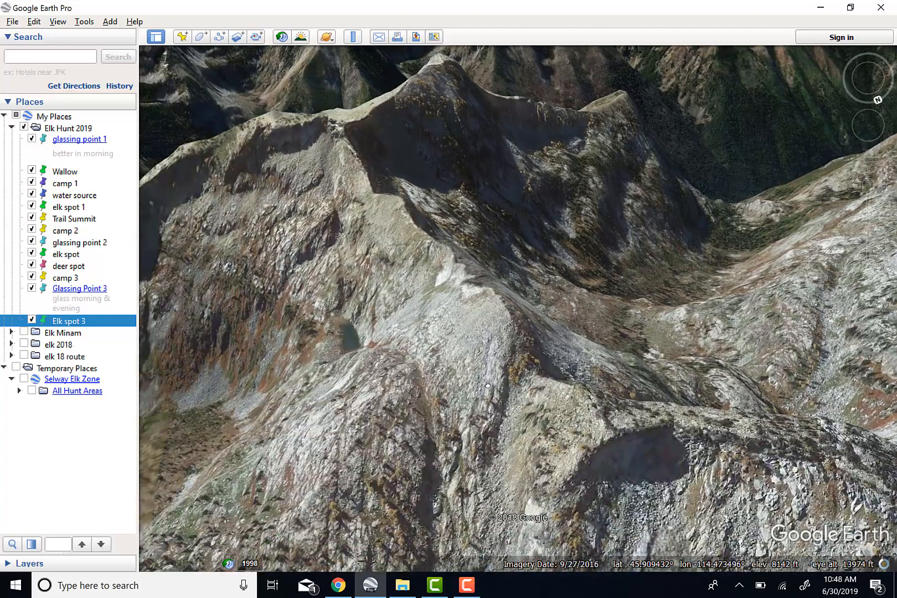
{"action": "left_click_drag", "start_coordinate": [362, 416], "coordinate": [446, 382]}
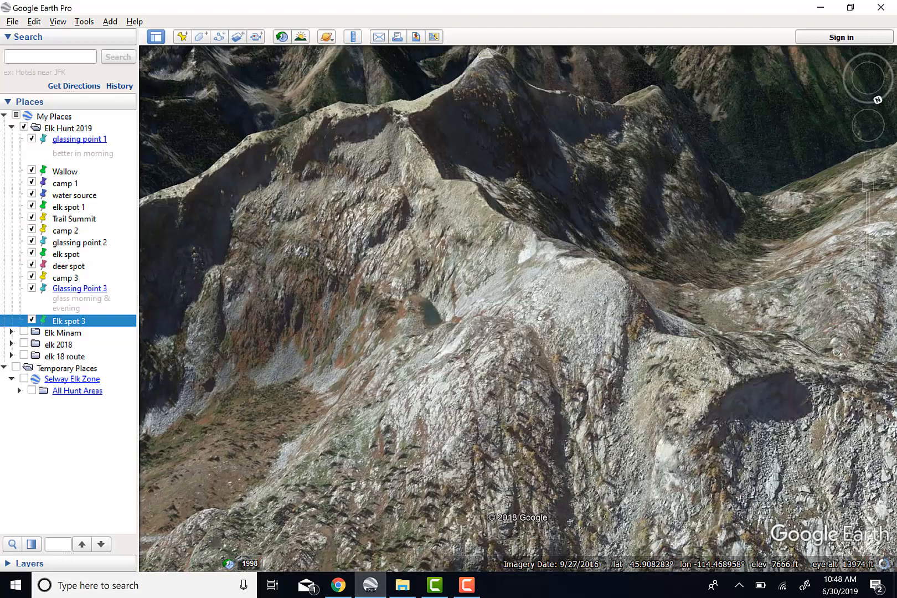
{"action": "scroll", "coordinate": [540, 317], "scroll_direction": "down", "scroll_amount": 5}
{"action": "scroll", "coordinate": [539, 317], "scroll_direction": "down", "scroll_amount": 2}
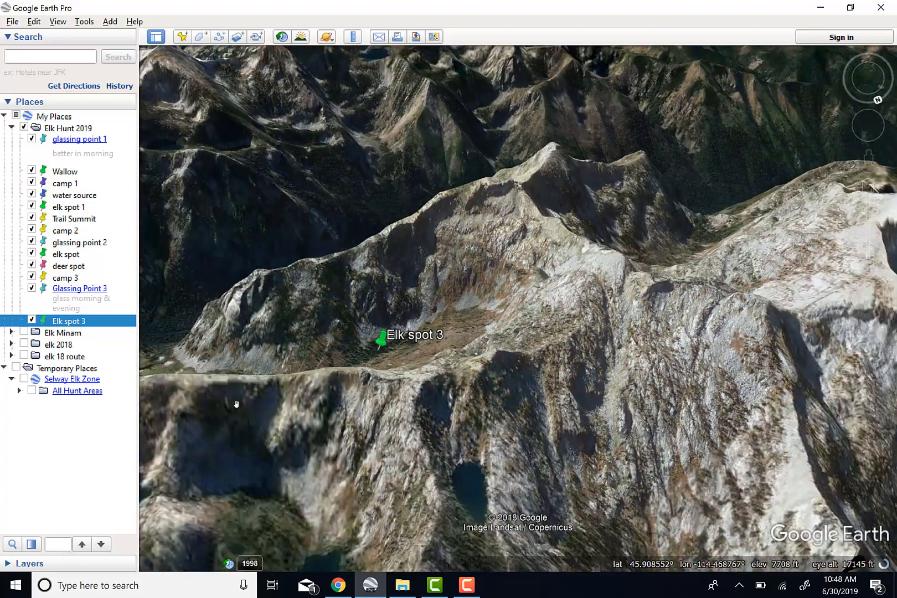
{"action": "left_click_drag", "start_coordinate": [235, 404], "coordinate": [392, 361]}
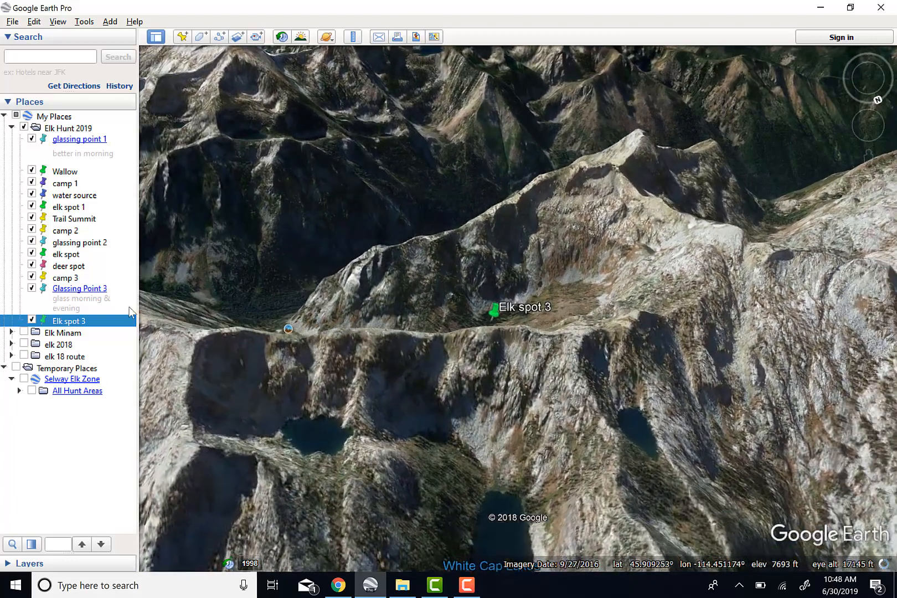
{"action": "scroll", "coordinate": [717, 252], "scroll_direction": "up", "scroll_amount": 4}
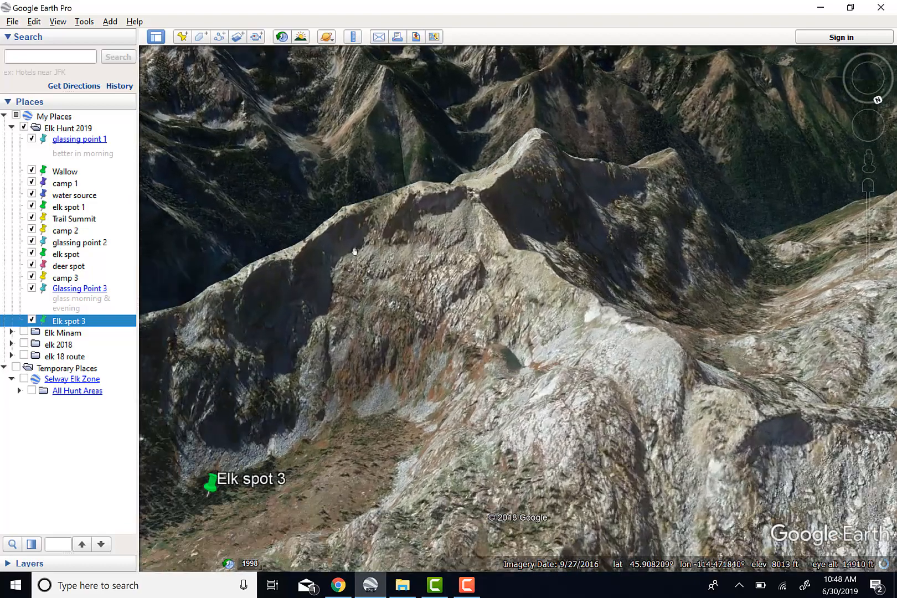
- Place a placemark named camp 4 near the small lake above Elk spot 3, at about 45.9085°, -114.4721°
{"action": "left_click", "coordinate": [181, 38]}
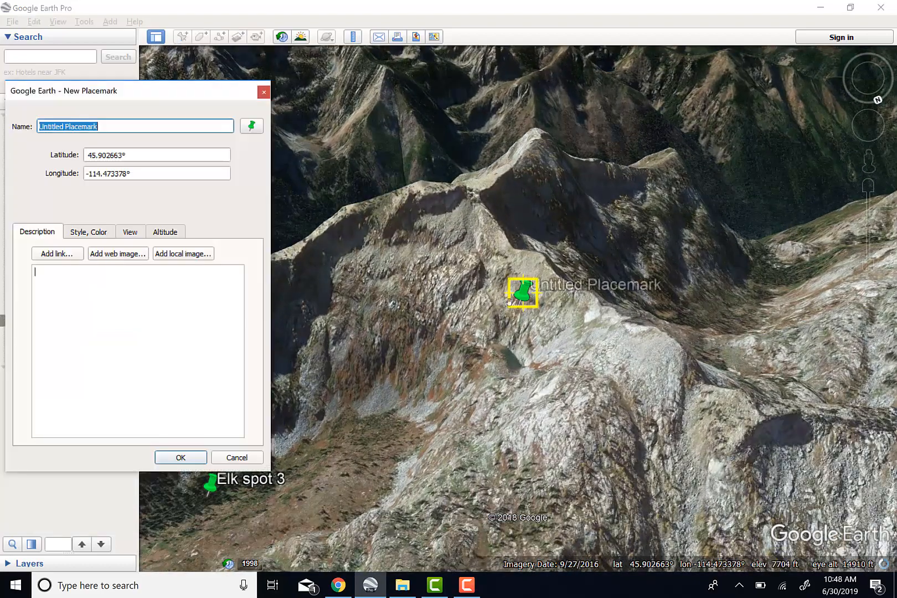
{"action": "left_click_drag", "start_coordinate": [523, 293], "coordinate": [602, 378]}
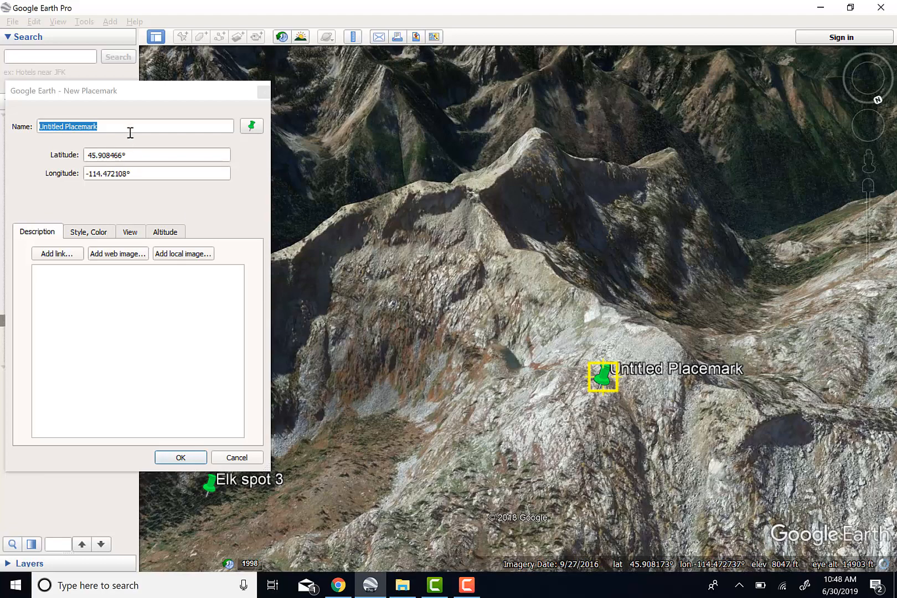
{"action": "left_click", "coordinate": [8, 128]}
{"action": "type", "text": "camp 4"}
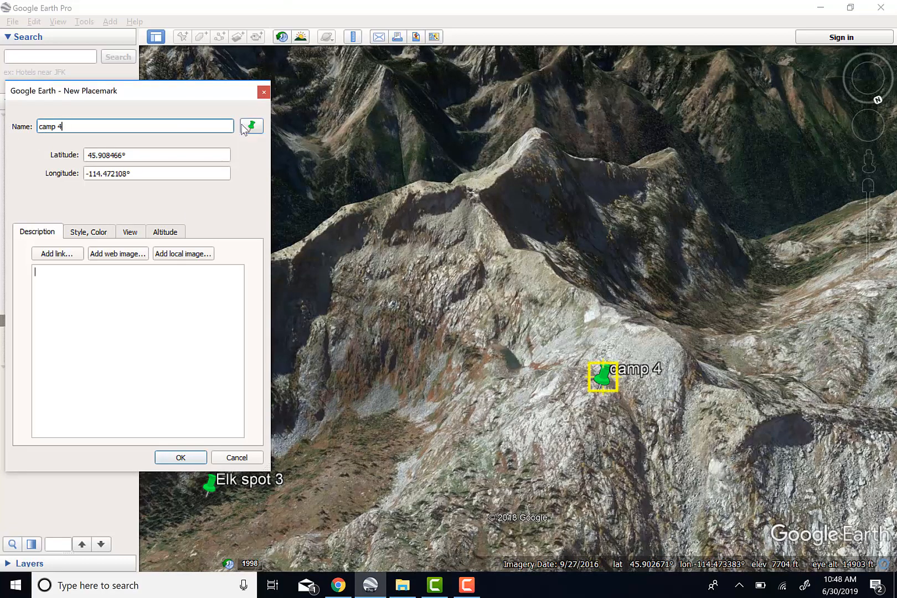
- Give camp 4 a yellow pushpin icon and the description "pull water across from camp 3", and save it
{"action": "left_click", "coordinate": [256, 127]}
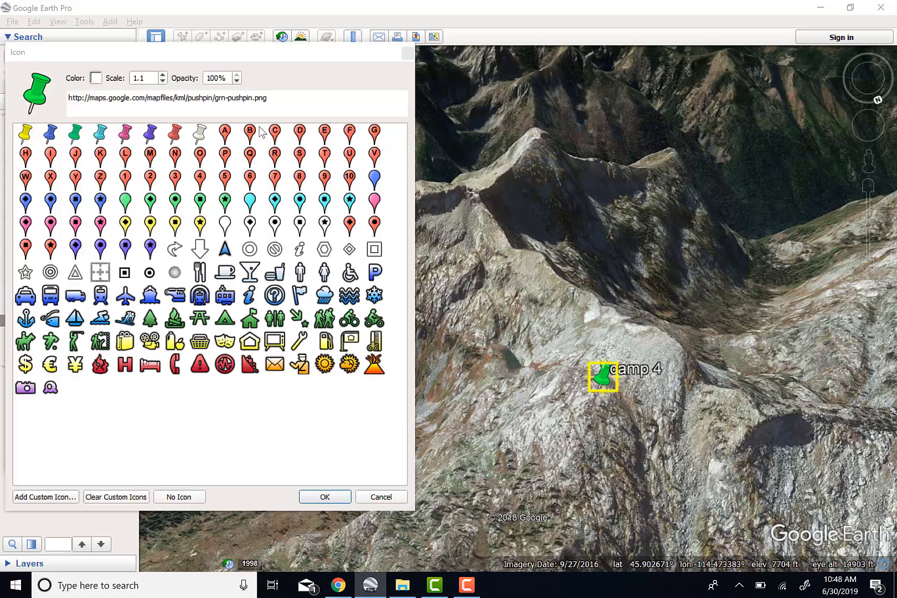
{"action": "left_click", "coordinate": [25, 132]}
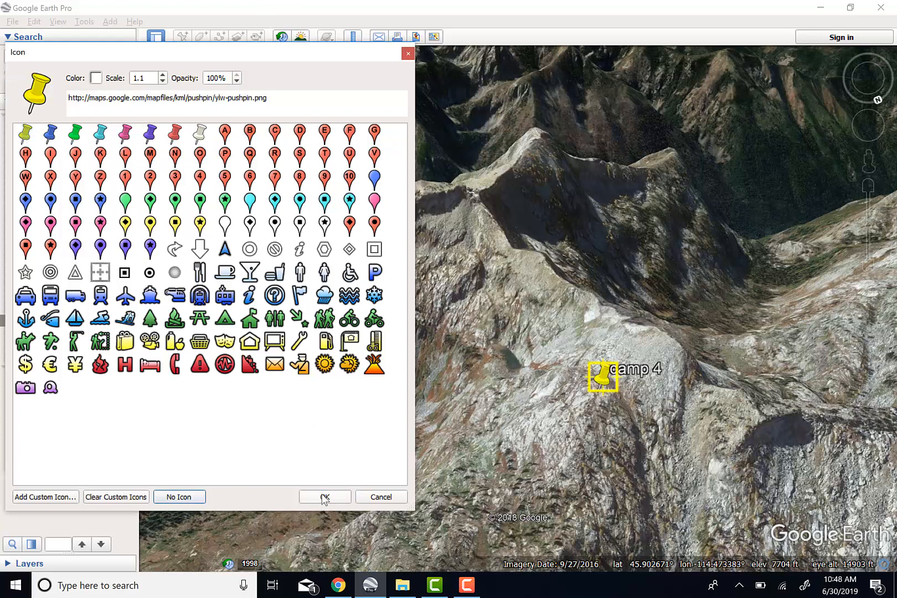
{"action": "left_click", "coordinate": [325, 497]}
{"action": "left_click", "coordinate": [169, 290]}
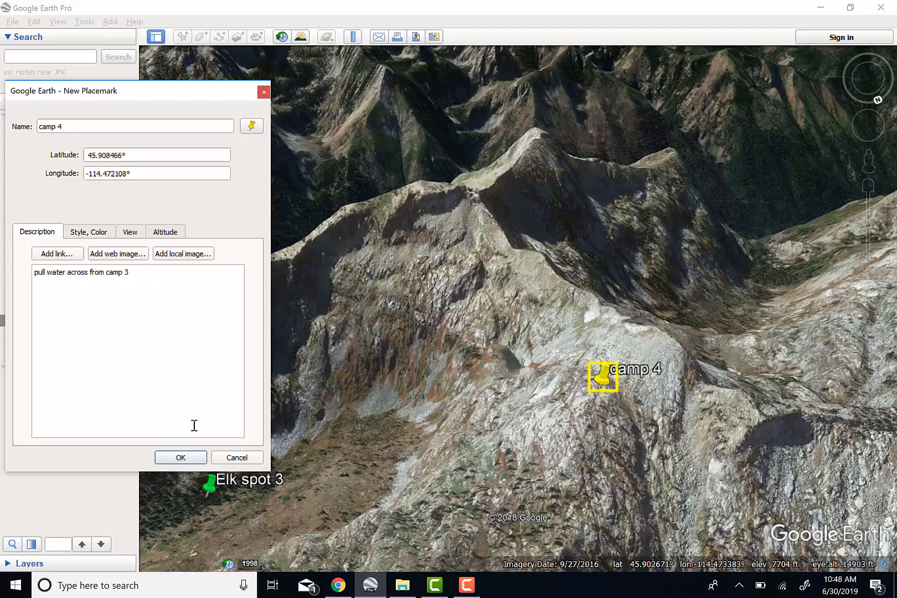
{"action": "left_click", "coordinate": [176, 458]}
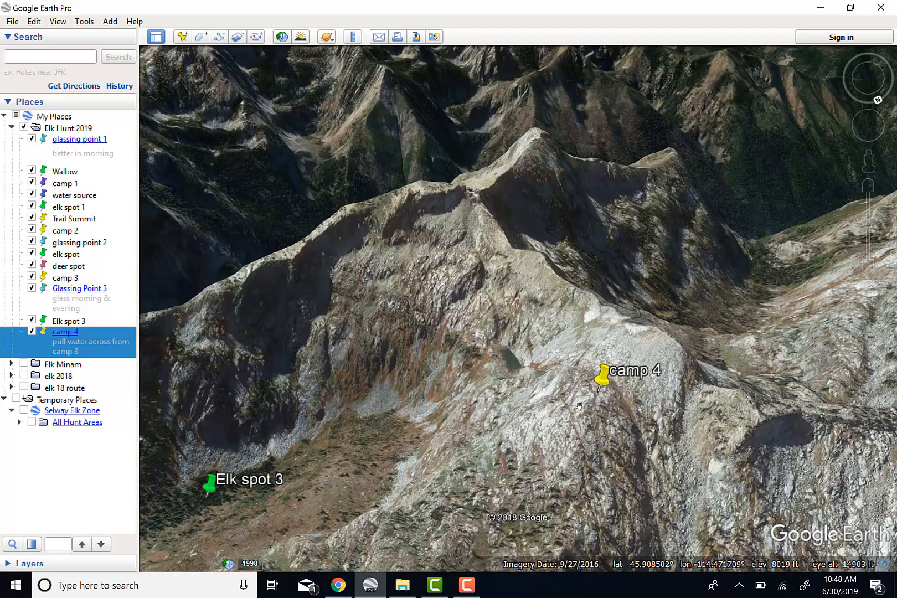
- Place a placemark named glassing point 4 on the ridge crest near camp 4, at about 45.9089°, -114.4742°
{"action": "left_click_drag", "start_coordinate": [635, 396], "coordinate": [424, 451]}
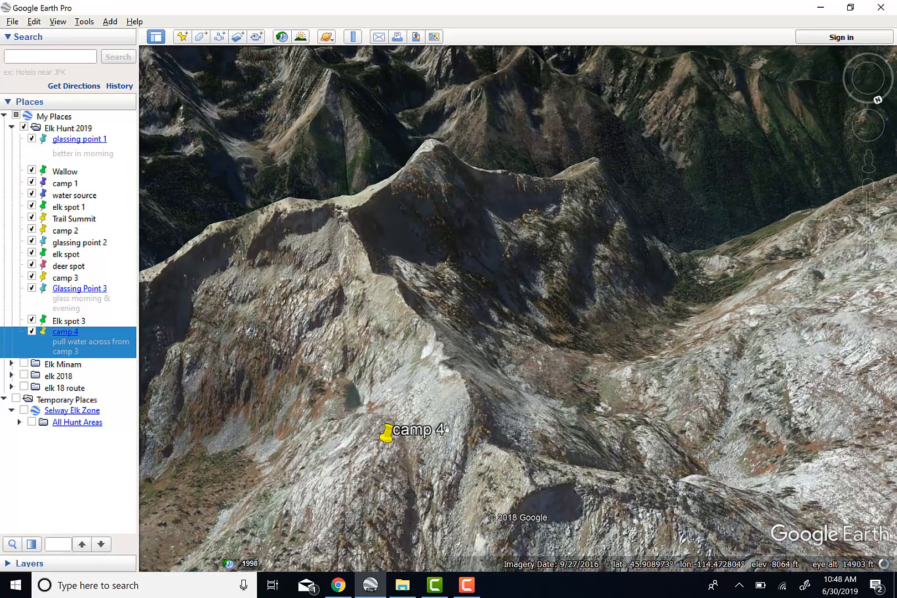
{"action": "left_click_drag", "start_coordinate": [592, 400], "coordinate": [397, 452]}
{"action": "left_click", "coordinate": [182, 37]}
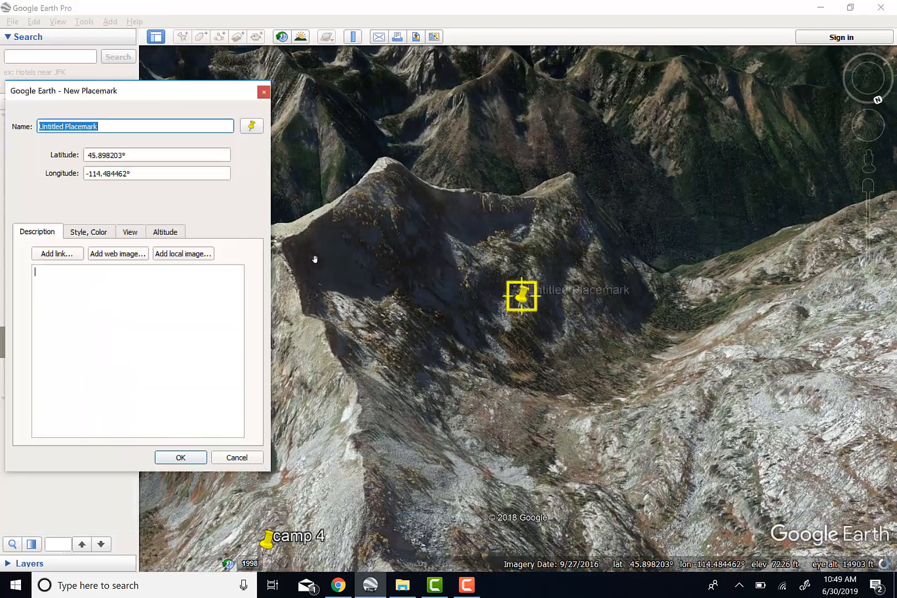
{"action": "left_click_drag", "start_coordinate": [531, 293], "coordinate": [368, 480]}
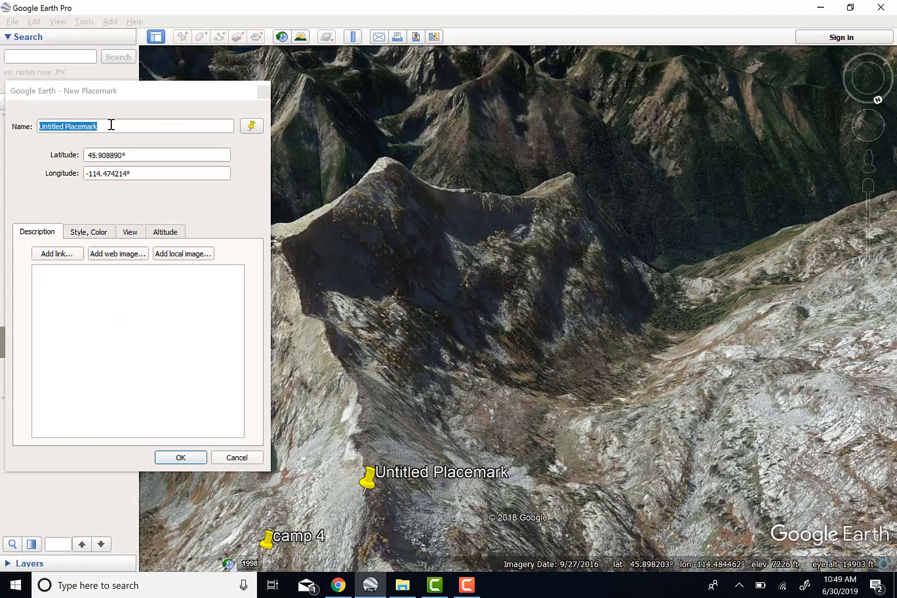
{"action": "type", "text": "glassing point"}
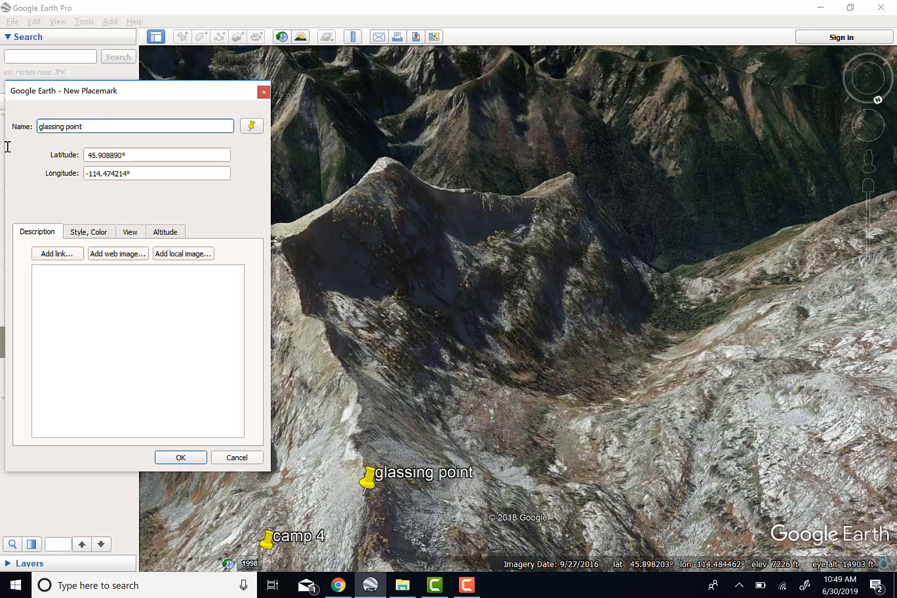
{"action": "type", "text": " 4"}
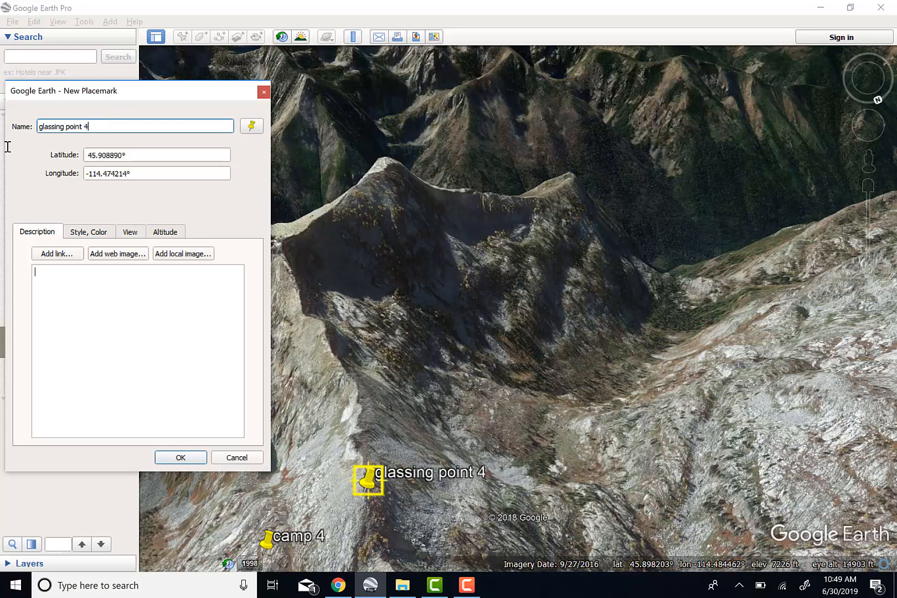
- Give the glassing point 4 placemark a light blue pushpin icon and save it
{"action": "left_click", "coordinate": [251, 126]}
{"action": "left_click", "coordinate": [102, 135]}
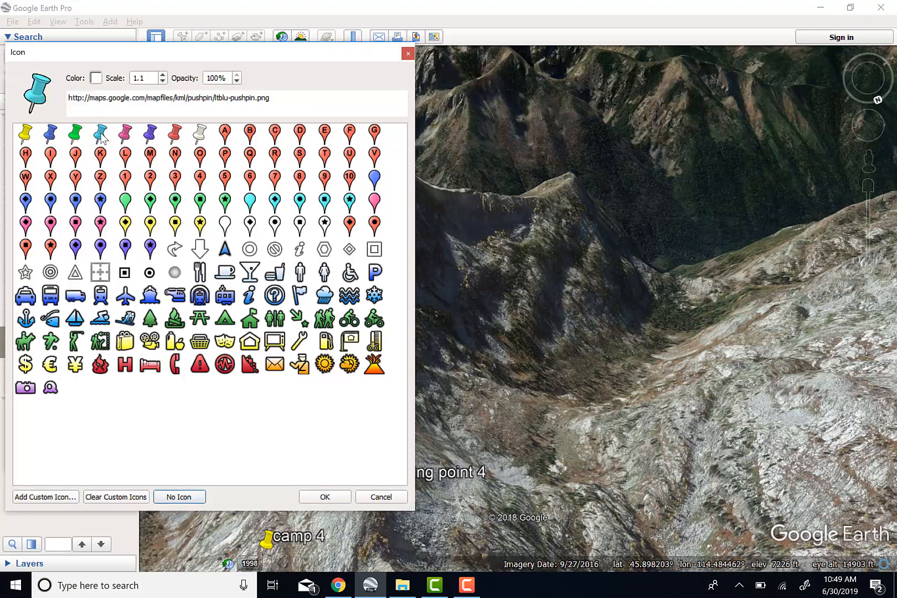
{"action": "left_click", "coordinate": [318, 495]}
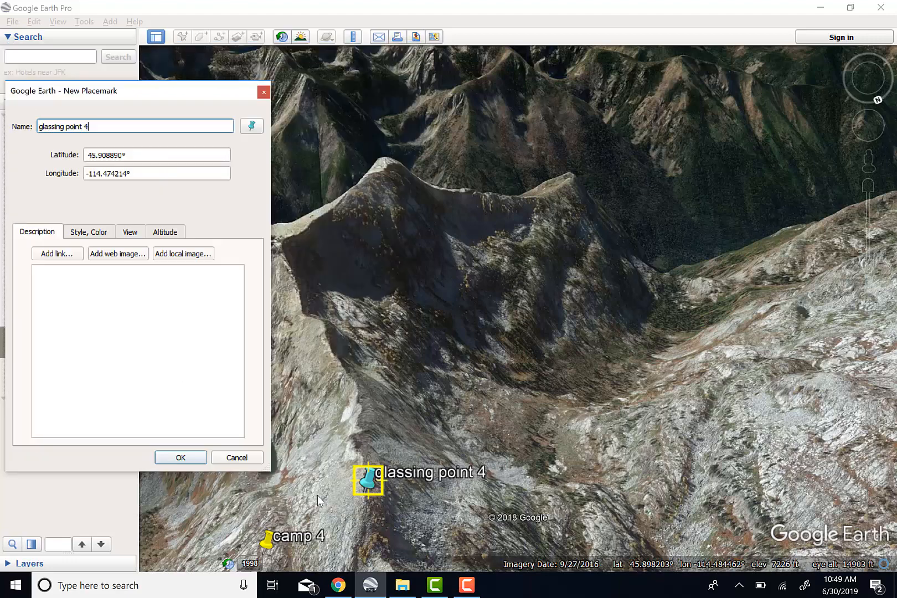
{"action": "left_click", "coordinate": [194, 457]}
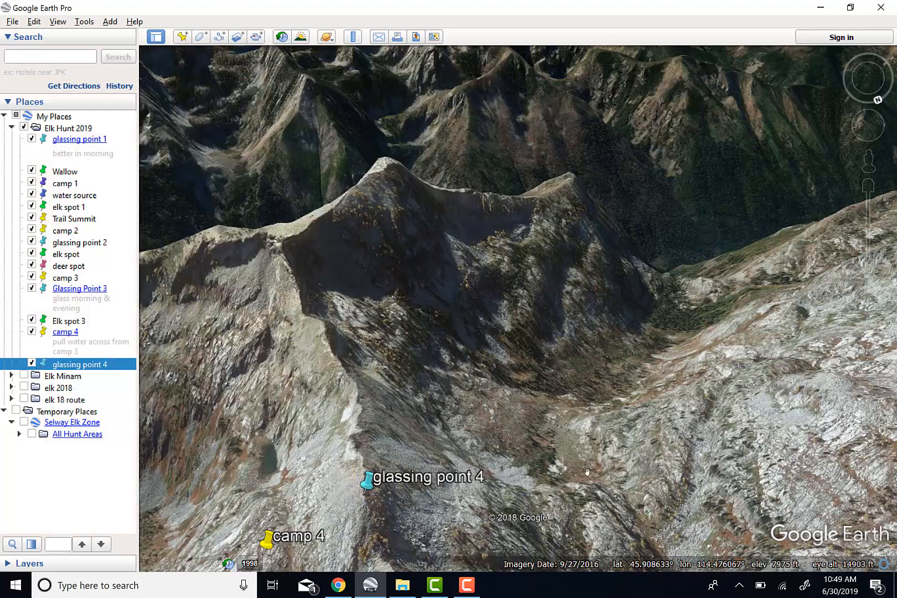
- Examine the basins and drainages beyond glassing point 4 and back across the ridges toward Canyon Lake and Trail Summit
{"action": "left_click_drag", "start_coordinate": [668, 346], "coordinate": [679, 437]}
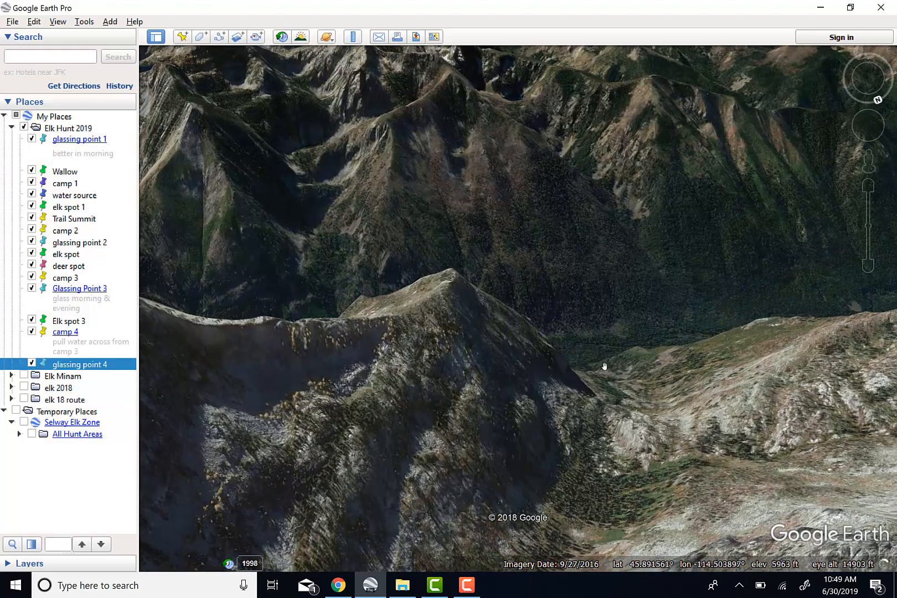
{"action": "left_click_drag", "start_coordinate": [567, 325], "coordinate": [519, 385]}
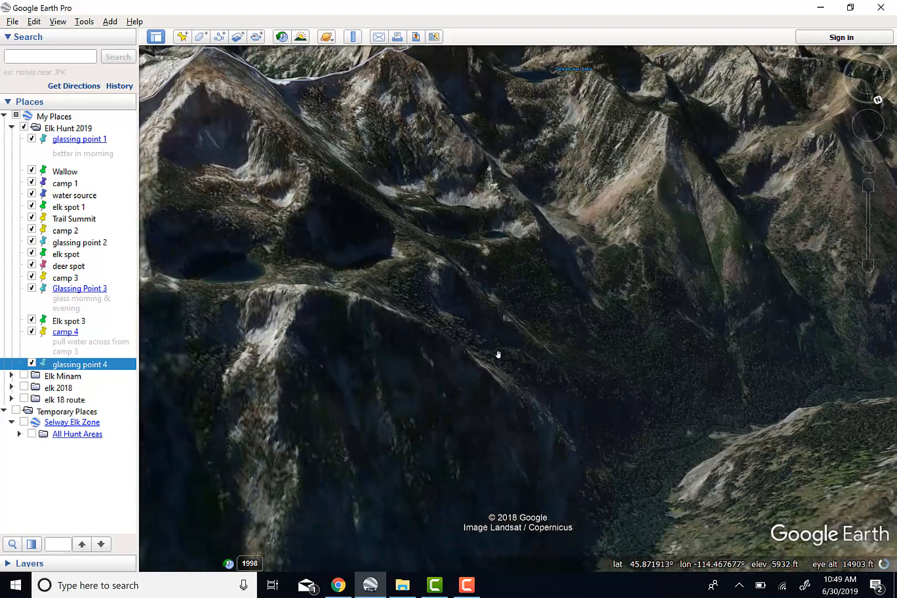
{"action": "left_click_drag", "start_coordinate": [400, 379], "coordinate": [507, 286]}
{"action": "scroll", "coordinate": [506, 286], "scroll_direction": "down", "scroll_amount": 3}
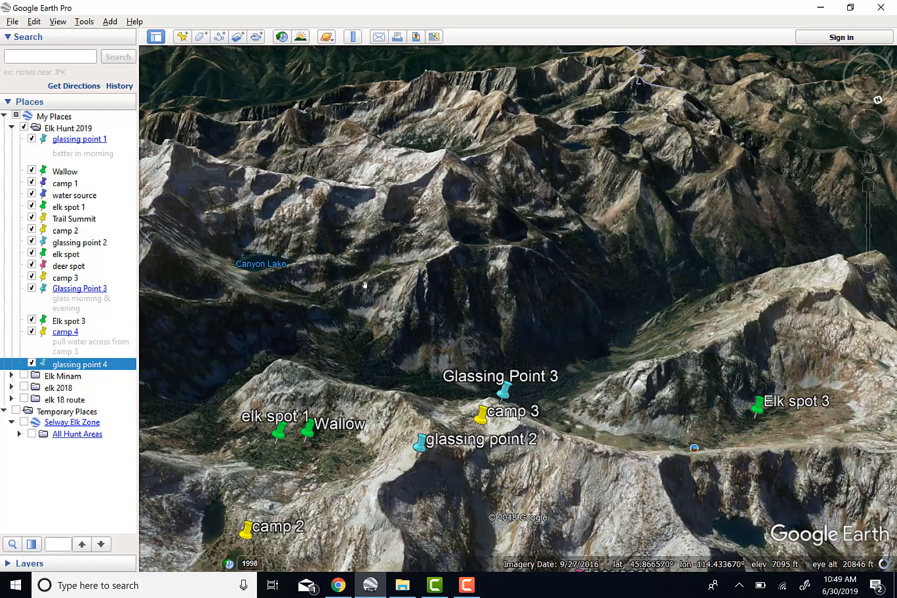
{"action": "left_click_drag", "start_coordinate": [288, 302], "coordinate": [546, 192]}
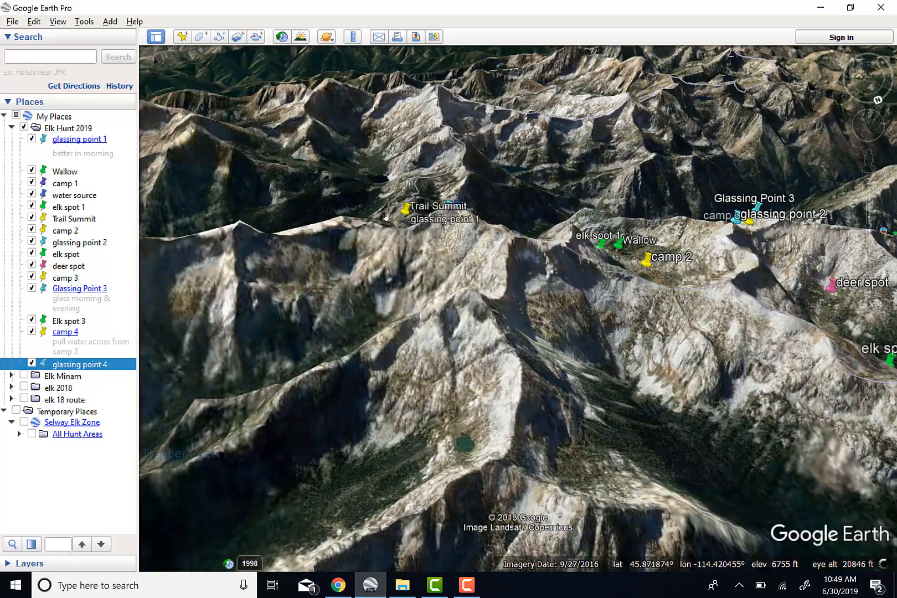
{"action": "scroll", "coordinate": [474, 269], "scroll_direction": "up", "scroll_amount": 2}
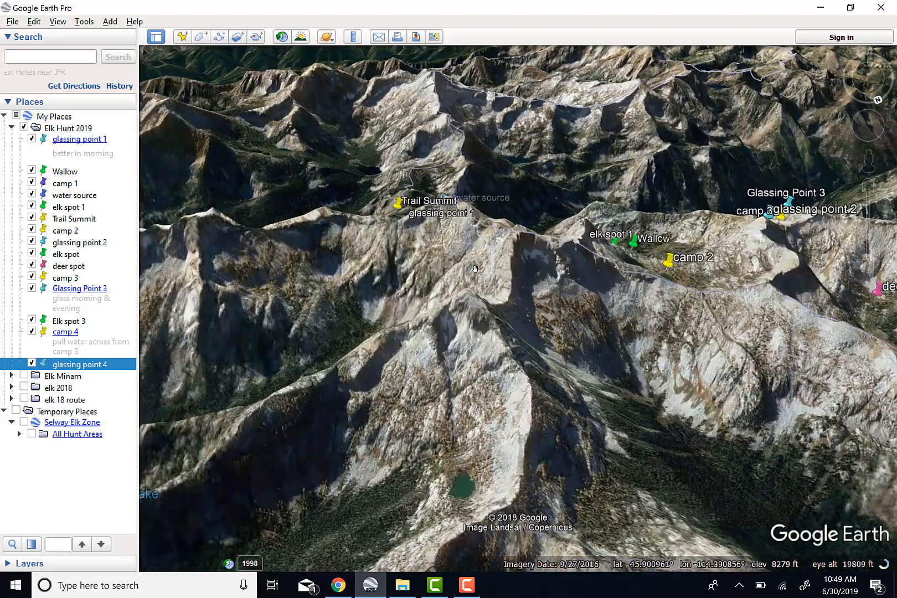
- Orient the view to north and review the layout of all Elk Hunt 2019 placemarks from Trail Summit to camp 4
{"action": "left_click", "coordinate": [877, 100]}
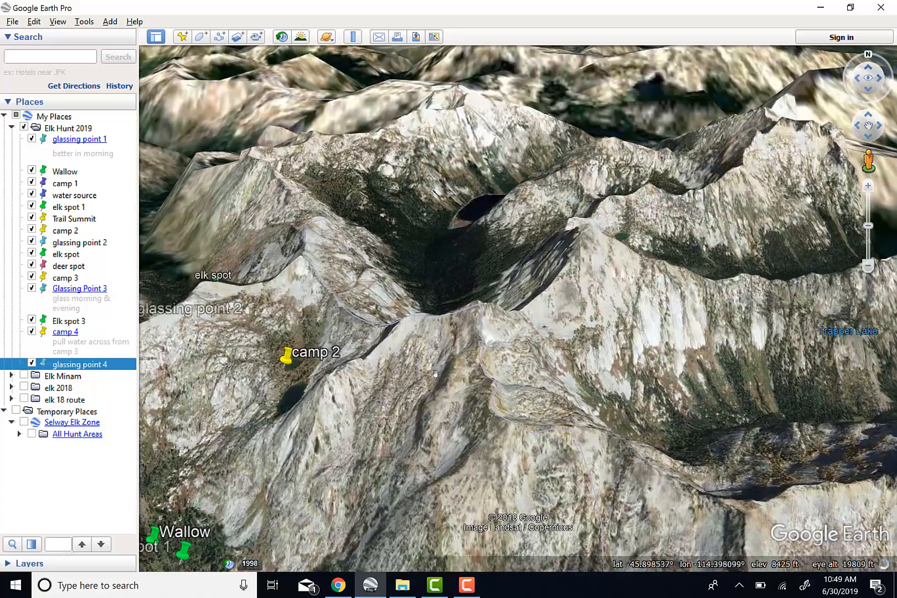
{"action": "left_click_drag", "start_coordinate": [435, 374], "coordinate": [649, 276]}
{"action": "scroll", "coordinate": [649, 277], "scroll_direction": "down", "scroll_amount": 5}
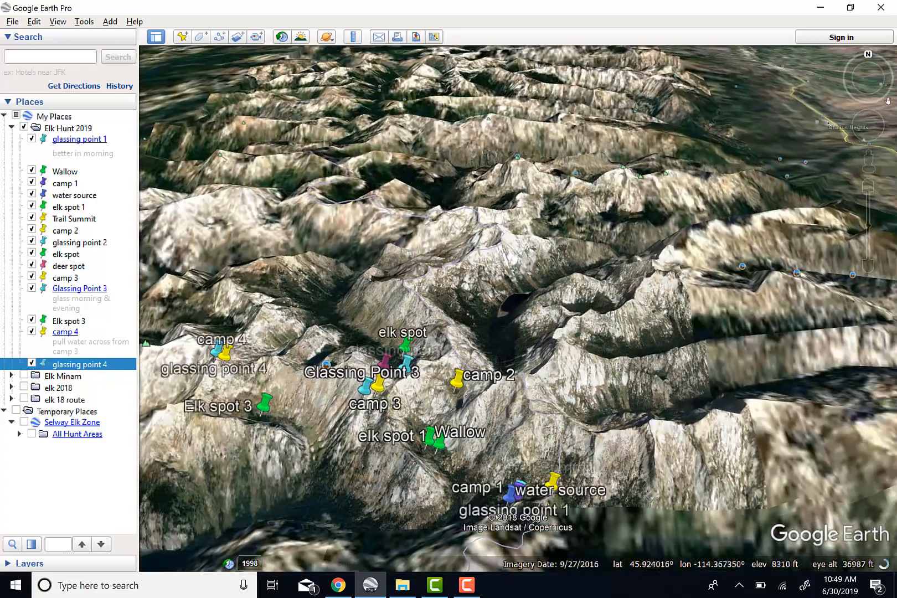
{"action": "left_click_drag", "start_coordinate": [869, 134], "coordinate": [870, 155]}
{"action": "left_click_drag", "start_coordinate": [379, 242], "coordinate": [568, 475]}
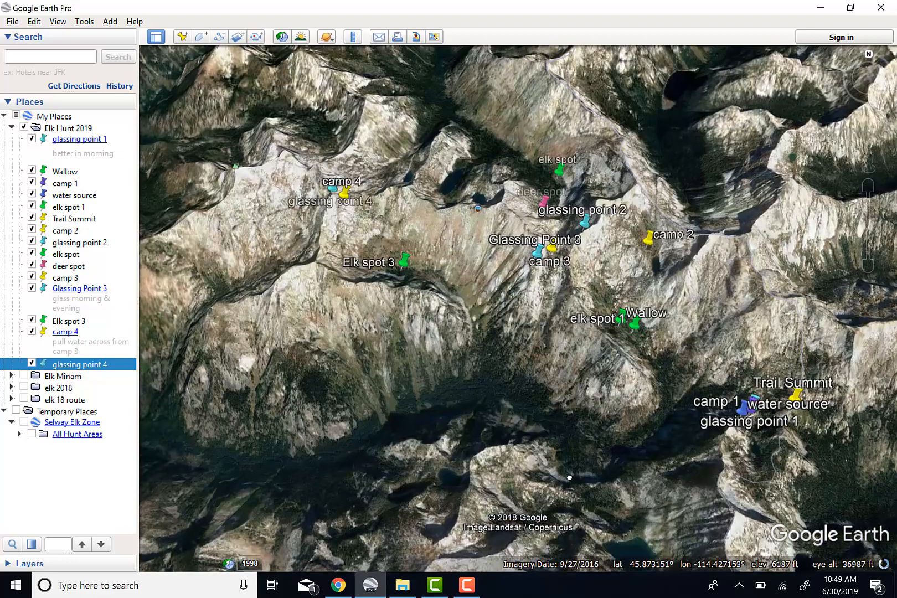
{"action": "scroll", "coordinate": [569, 475], "scroll_direction": "down", "scroll_amount": 2}
{"action": "scroll", "coordinate": [655, 478], "scroll_direction": "down", "scroll_amount": 3}
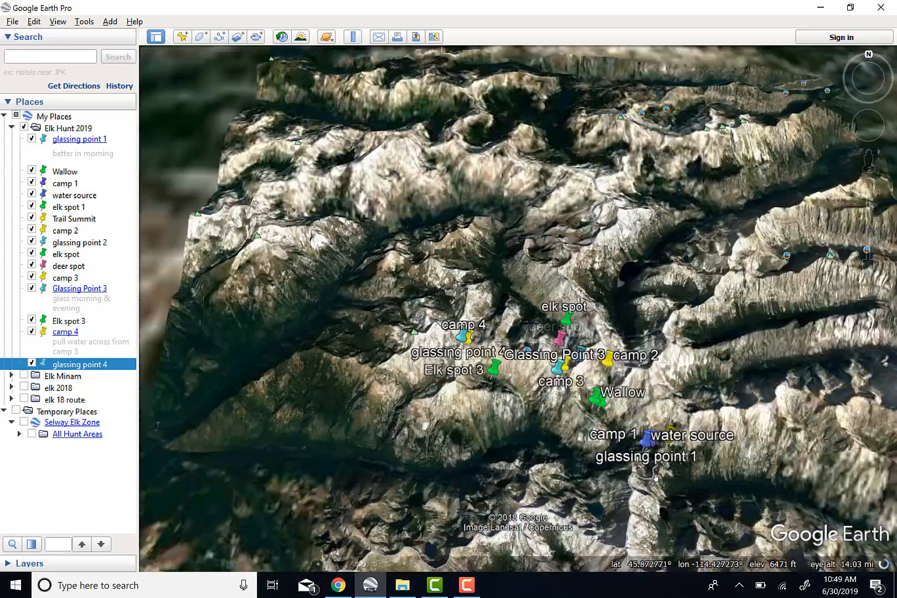
{"action": "scroll", "coordinate": [643, 463], "scroll_direction": "up", "scroll_amount": 3}
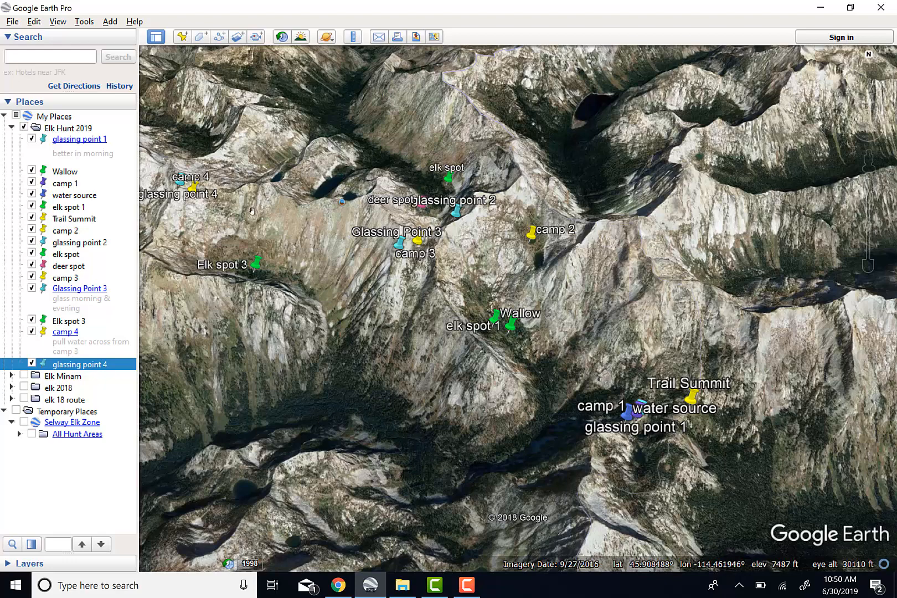
{"action": "scroll", "coordinate": [443, 338], "scroll_direction": "down", "scroll_amount": 2}
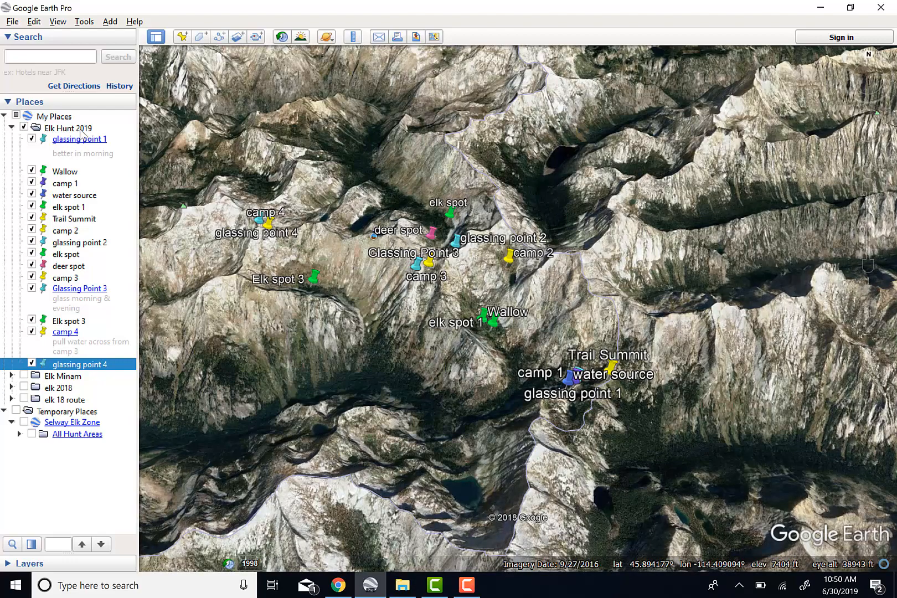
{"action": "scroll", "coordinate": [310, 353], "scroll_direction": "up", "scroll_amount": 2}
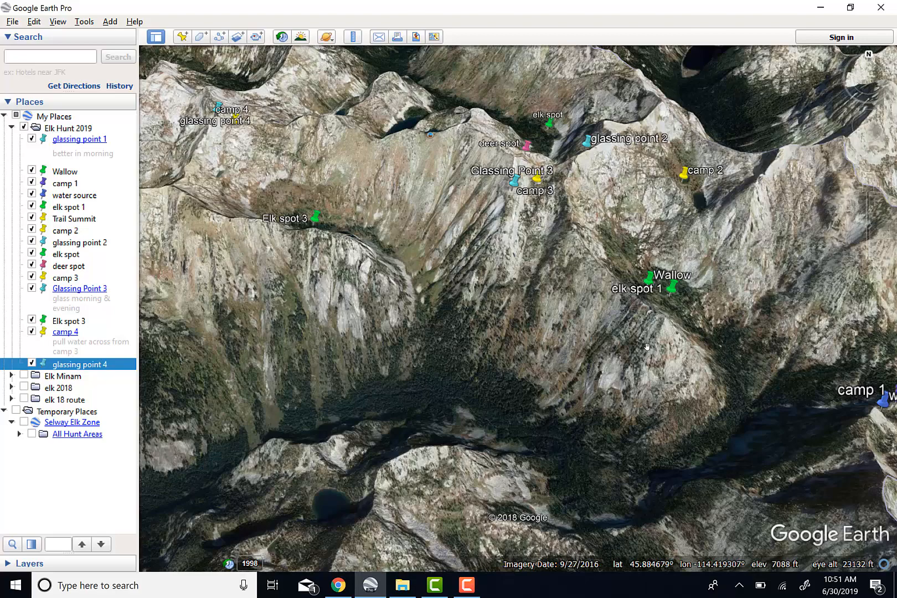
{"action": "scroll", "coordinate": [722, 346], "scroll_direction": "down", "scroll_amount": 2}
{"action": "left_click_drag", "start_coordinate": [722, 345], "coordinate": [578, 339]}
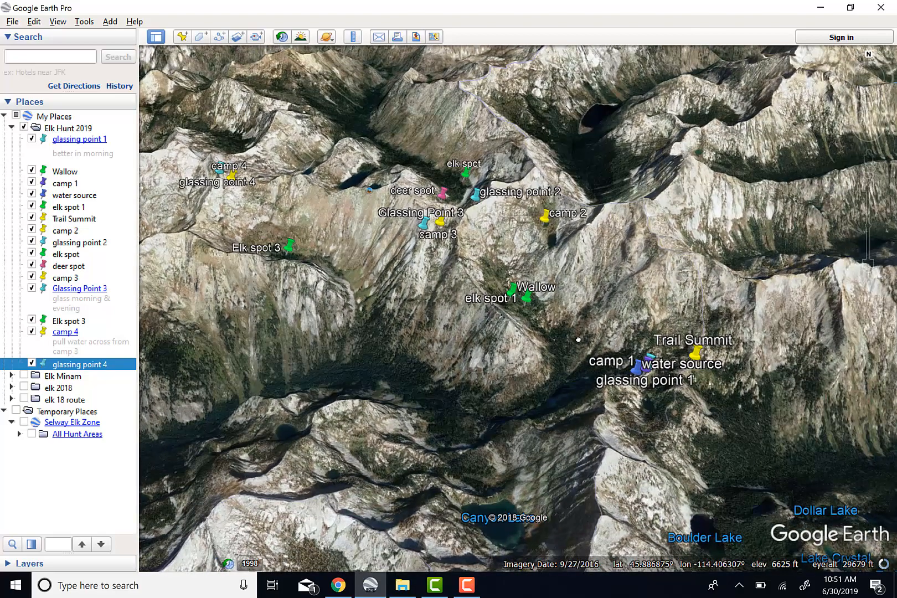
{"action": "scroll", "coordinate": [578, 339], "scroll_direction": "down", "scroll_amount": 2}
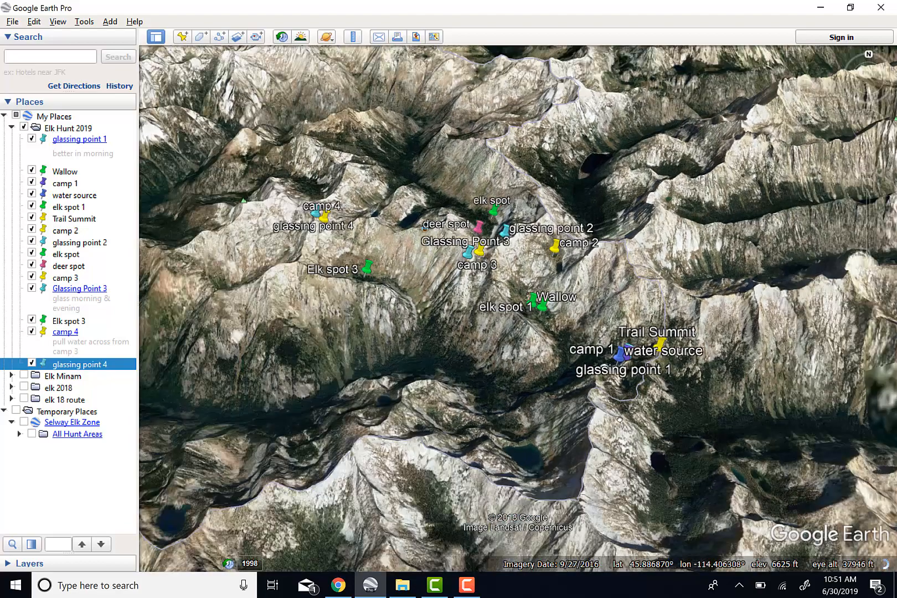
{"action": "scroll", "coordinate": [623, 412], "scroll_direction": "up", "scroll_amount": 2}
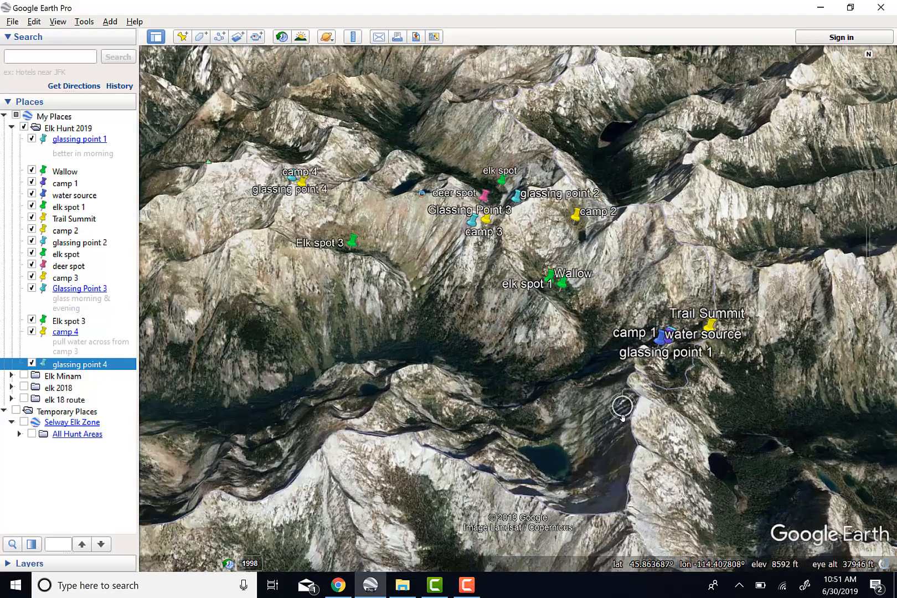
{"action": "left_click", "coordinate": [134, 21]}
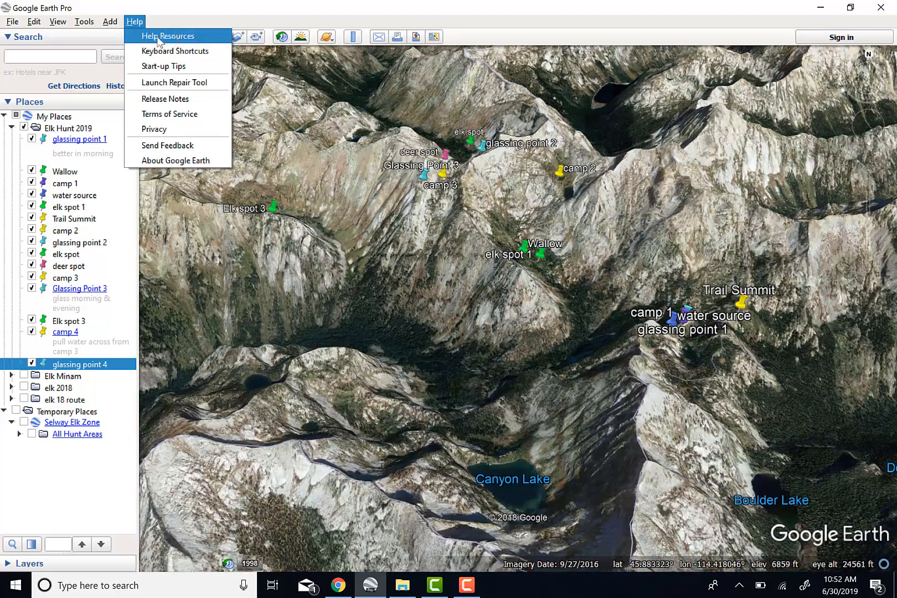
{"action": "left_click", "coordinate": [71, 59]}
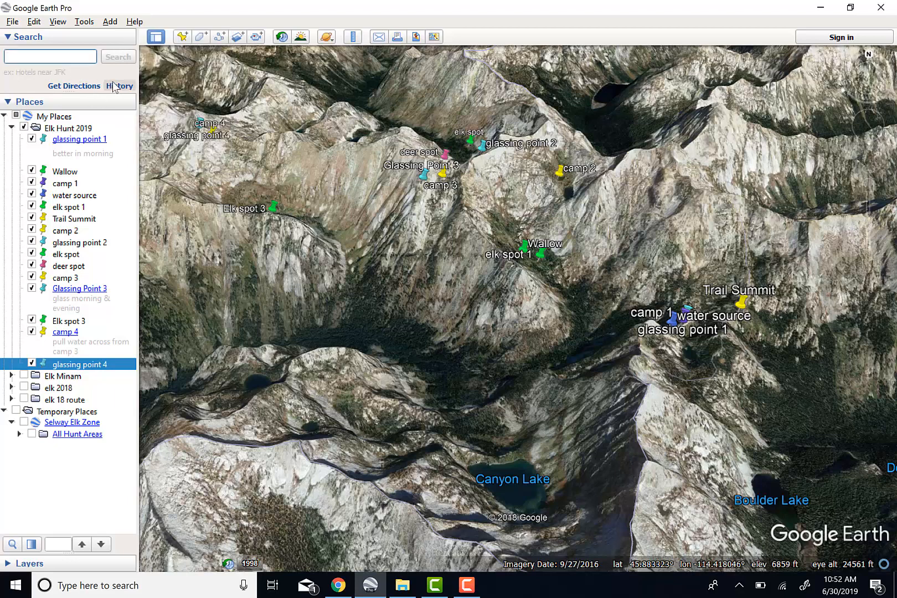
{"action": "left_click", "coordinate": [8, 564]}
{"action": "left_click", "coordinate": [9, 519]}
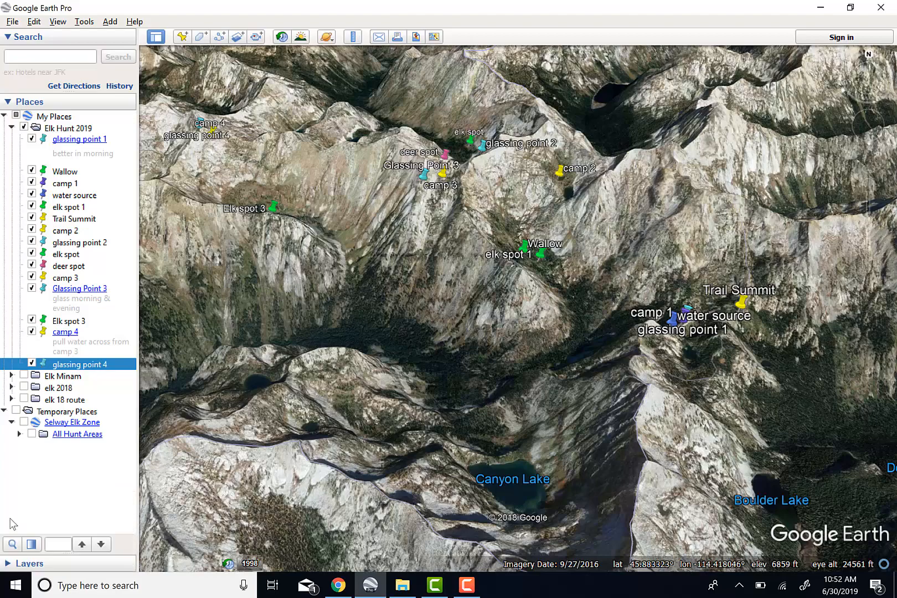
{"action": "scroll", "coordinate": [626, 427], "scroll_direction": "down", "scroll_amount": 3}
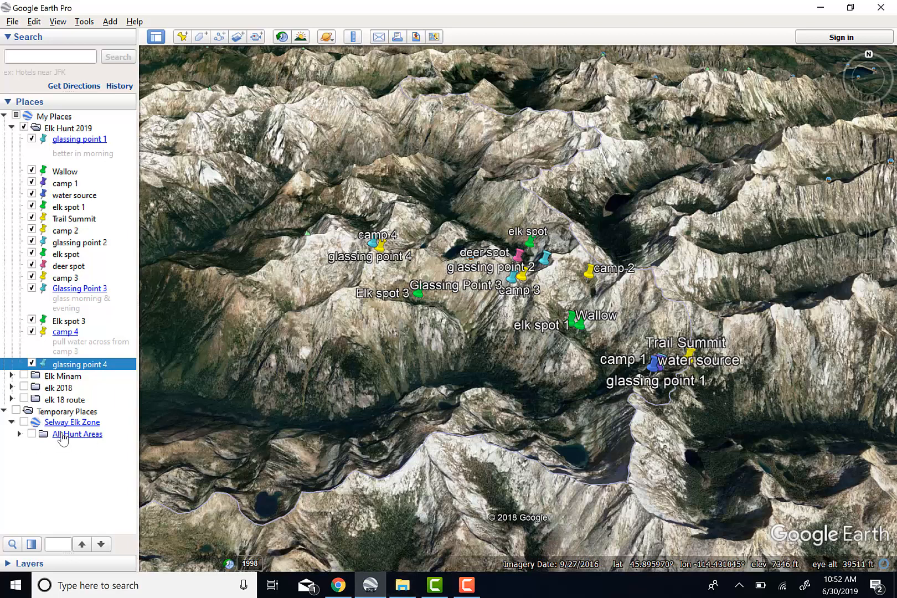
- Move the Selway Elk Zone from Temporary Places into the Elk Hunt 2019 folder and turn on its boundary display
{"action": "left_click", "coordinate": [74, 423]}
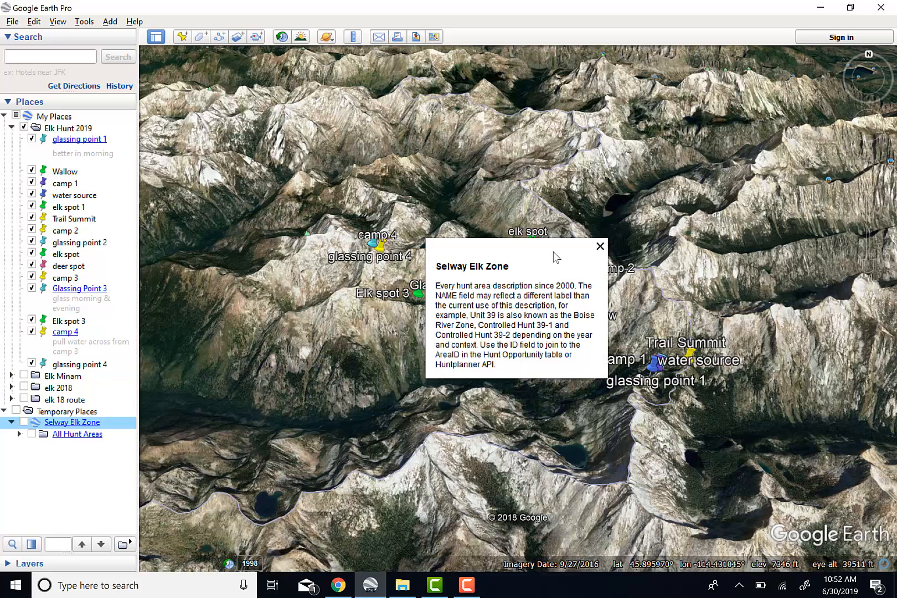
{"action": "left_click", "coordinate": [600, 247]}
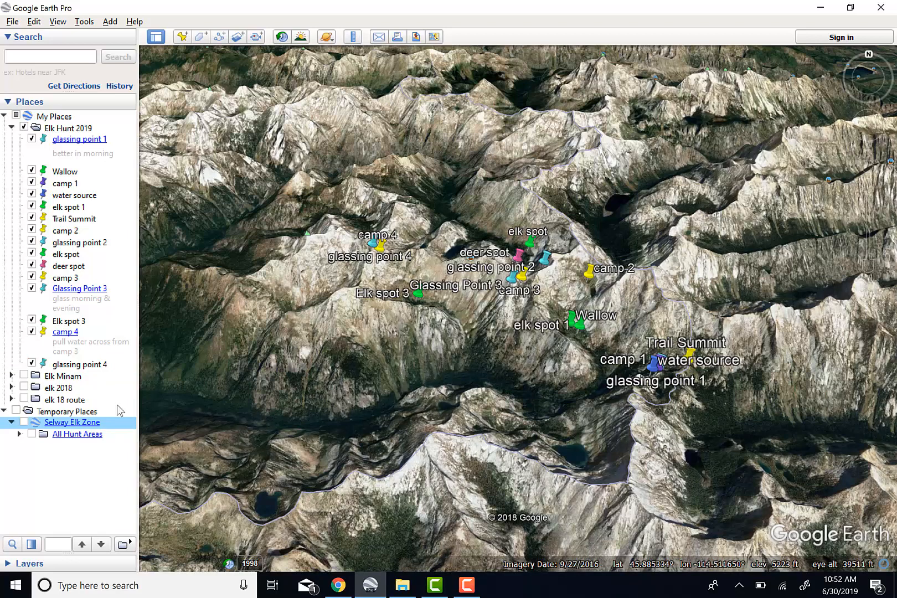
{"action": "left_click_drag", "start_coordinate": [103, 426], "coordinate": [55, 130]}
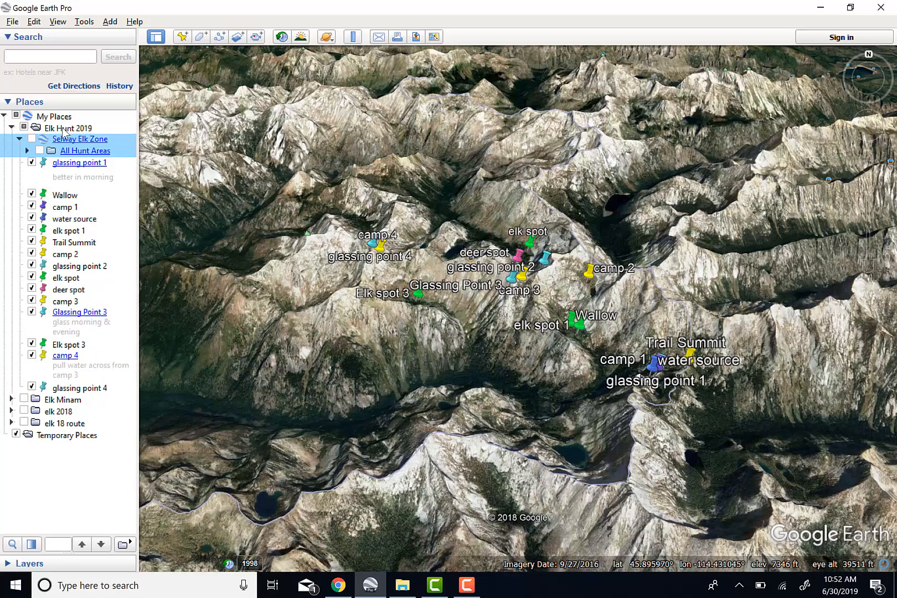
{"action": "left_click", "coordinate": [32, 138]}
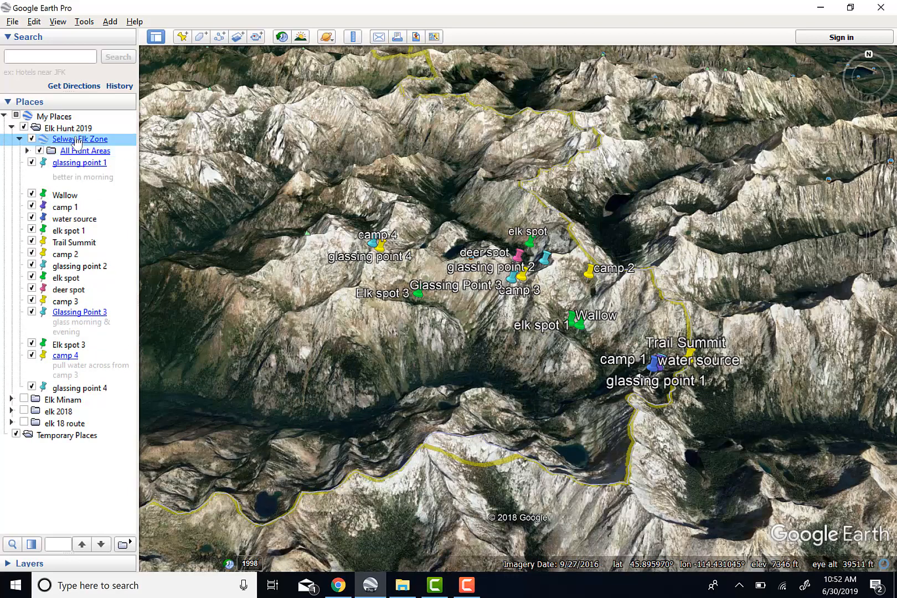
{"action": "left_click_drag", "start_coordinate": [78, 140], "coordinate": [69, 139]}
{"action": "right_click", "coordinate": [69, 139]}
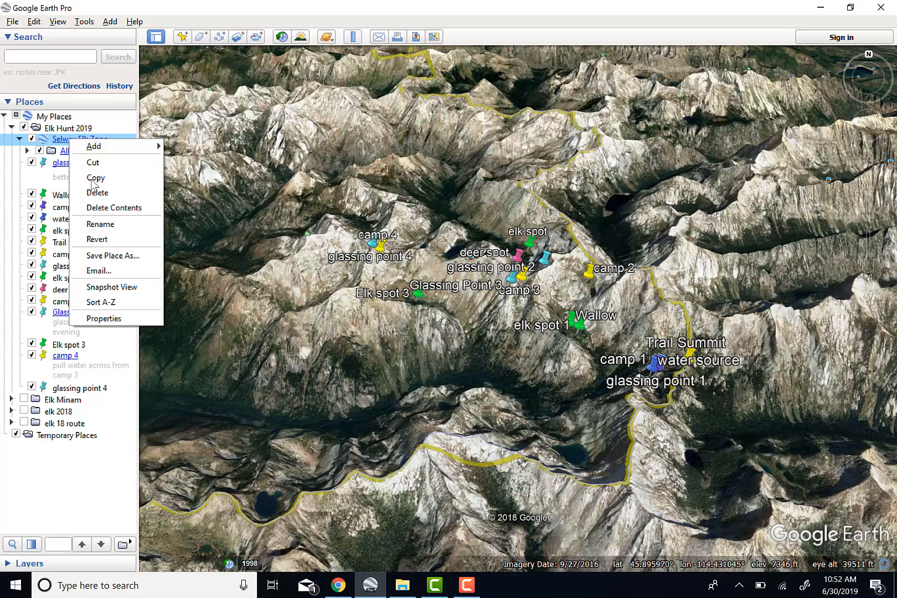
{"action": "left_click", "coordinate": [108, 258]}
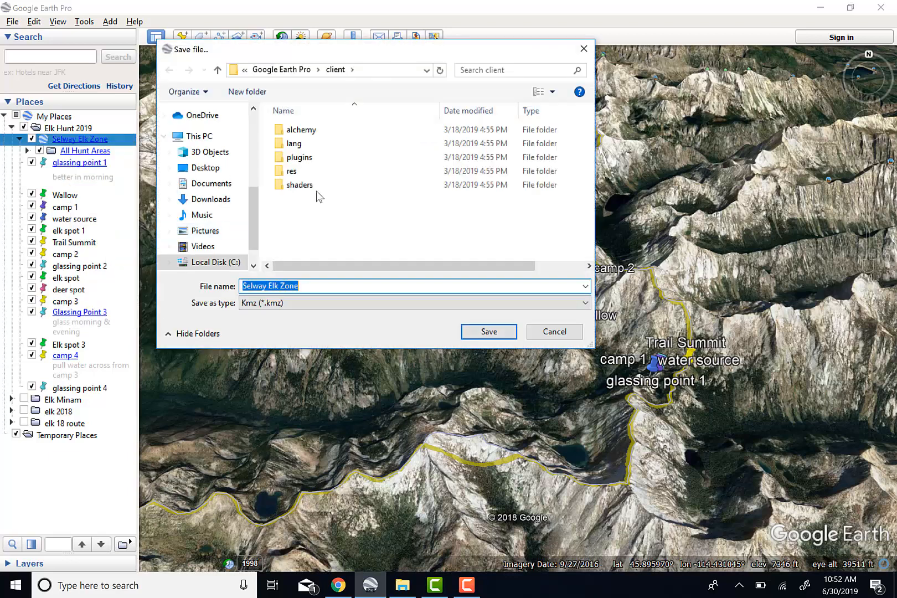
{"action": "left_click", "coordinate": [218, 168]}
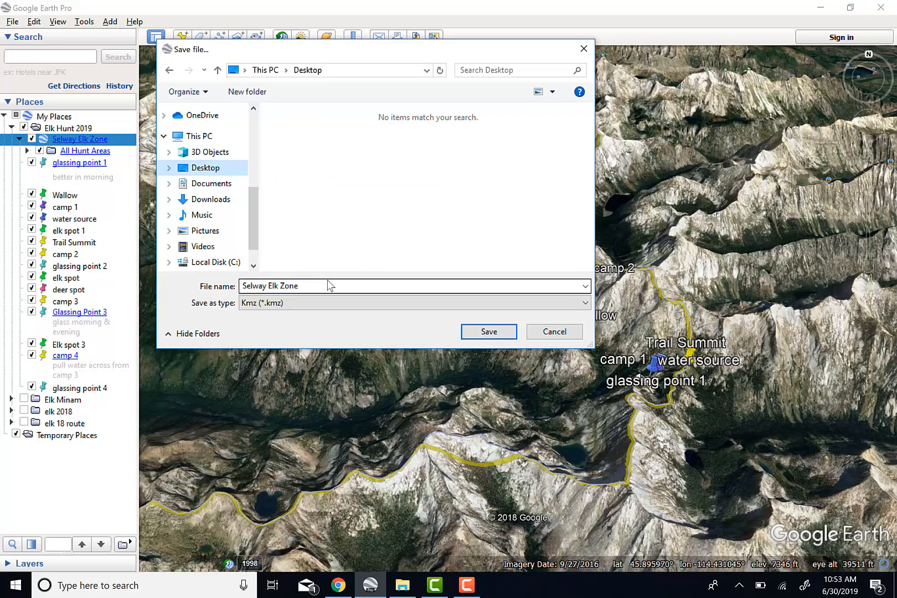
{"action": "left_click", "coordinate": [411, 304]}
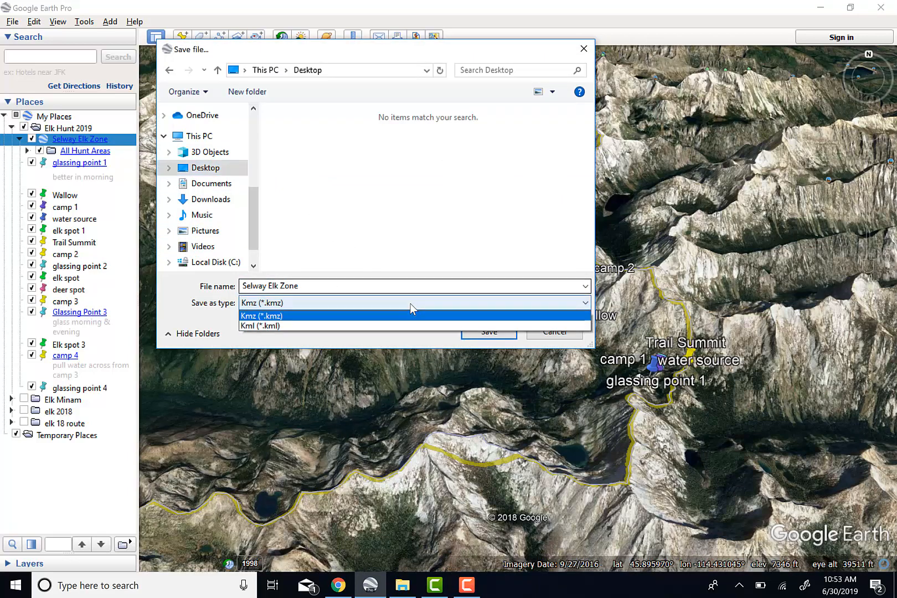
{"action": "left_click", "coordinate": [378, 325]}
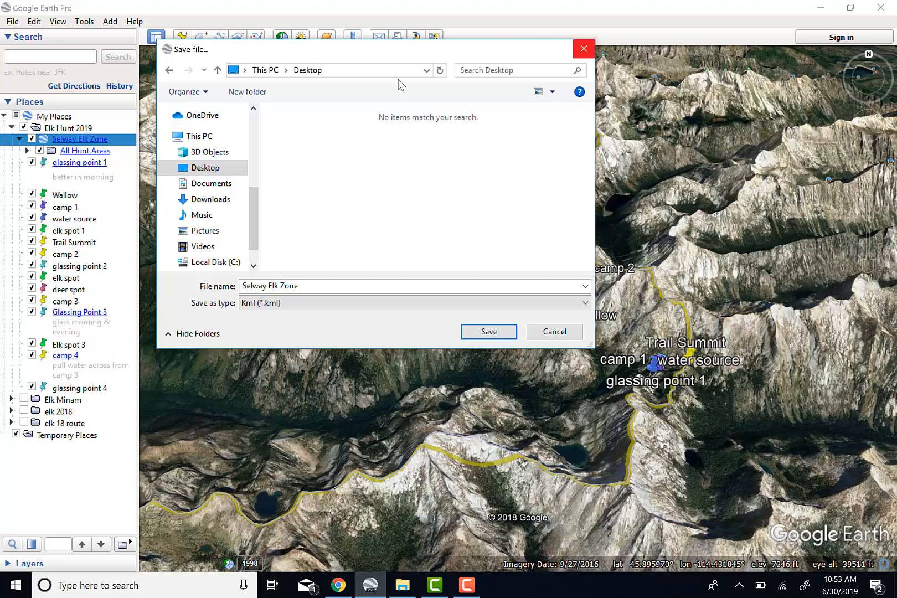
{"action": "left_click", "coordinate": [584, 48]}
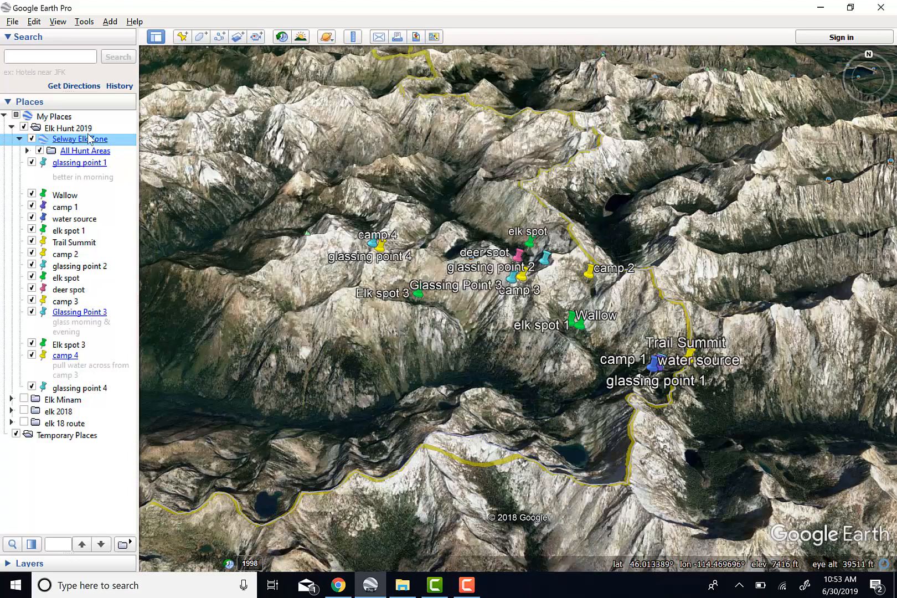
- Save the whole Elk Hunt 2019 folder to the Desktop as a KML file named Elk Hunt 2019
{"action": "left_click", "coordinate": [77, 129]}
{"action": "right_click", "coordinate": [77, 129]}
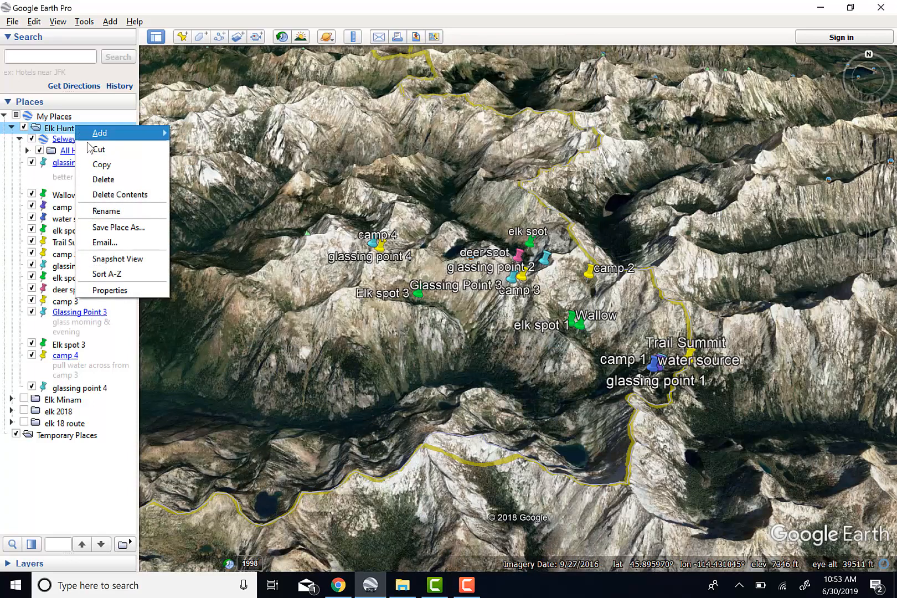
{"action": "left_click", "coordinate": [118, 227]}
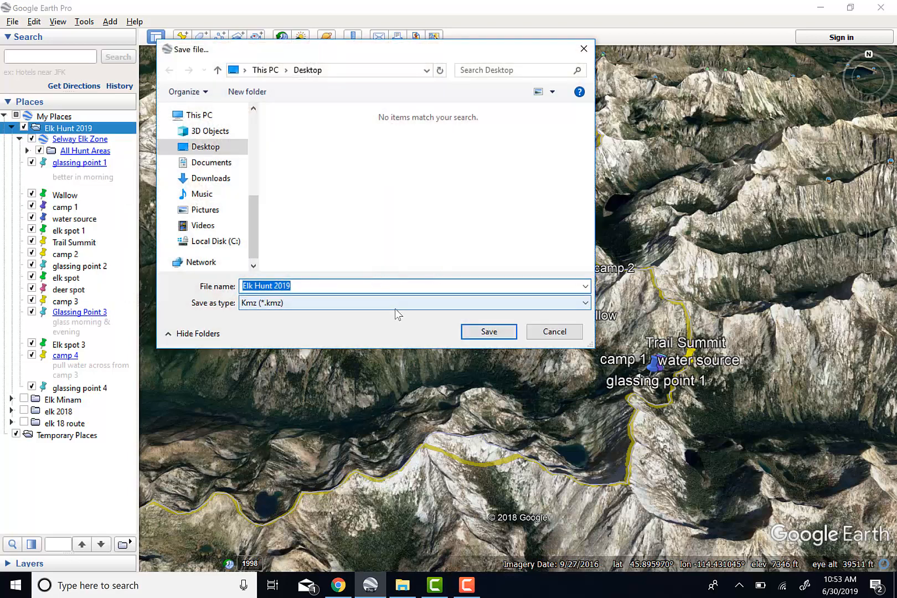
{"action": "left_click", "coordinate": [394, 306]}
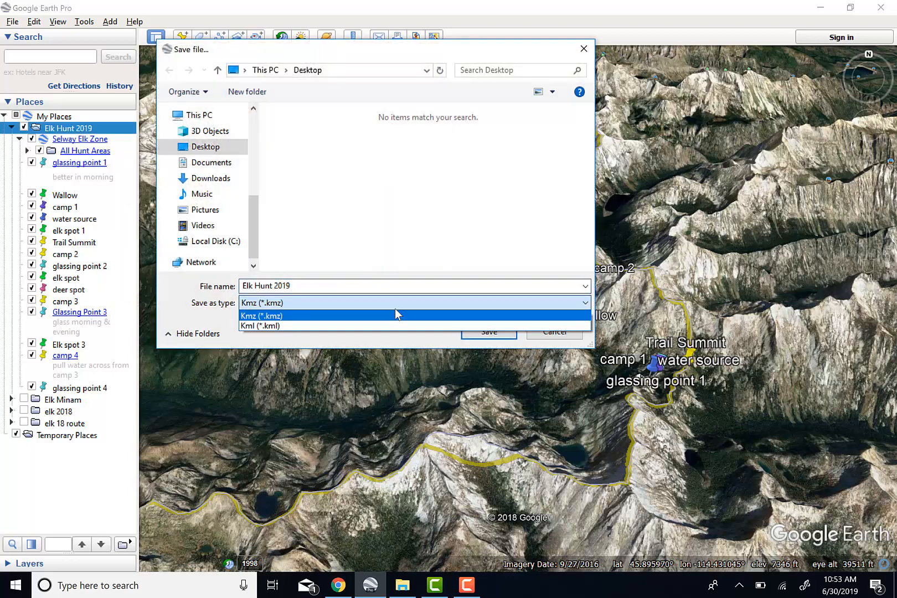
{"action": "left_click", "coordinate": [359, 328]}
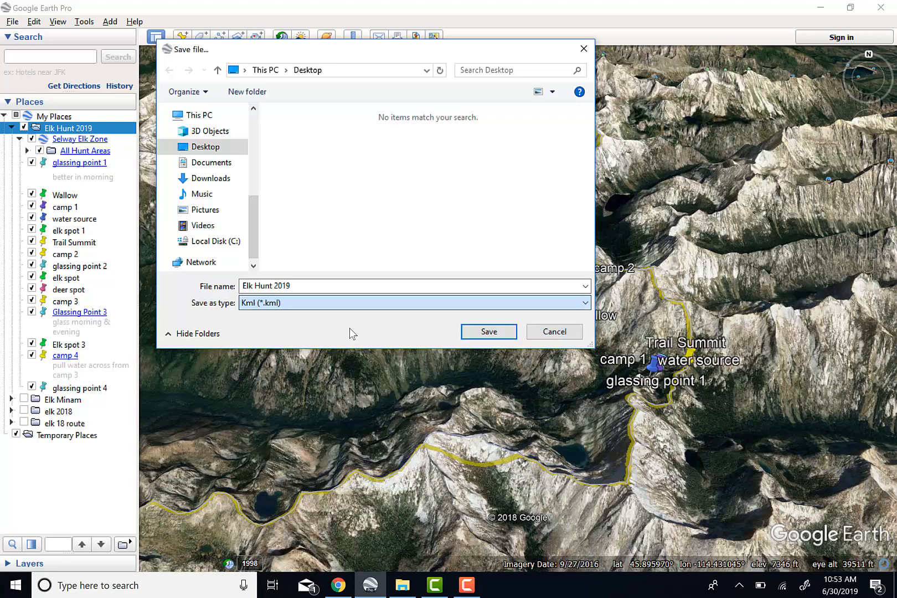
{"action": "left_click", "coordinate": [488, 330]}
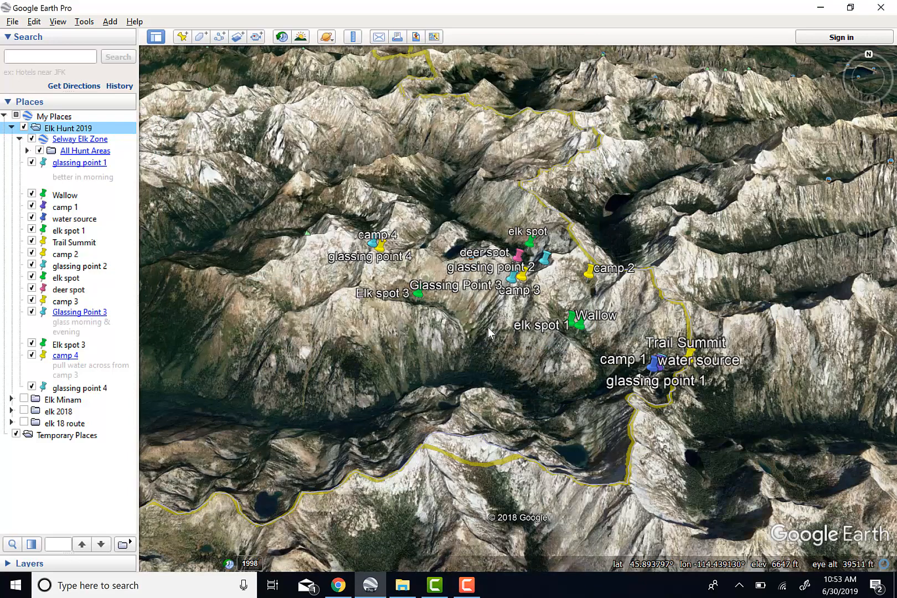
- Switch to the onXmaps web app in the browser and import Elk Hunt 2019.kml from the Desktop into My Content
{"action": "left_click", "coordinate": [820, 8]}
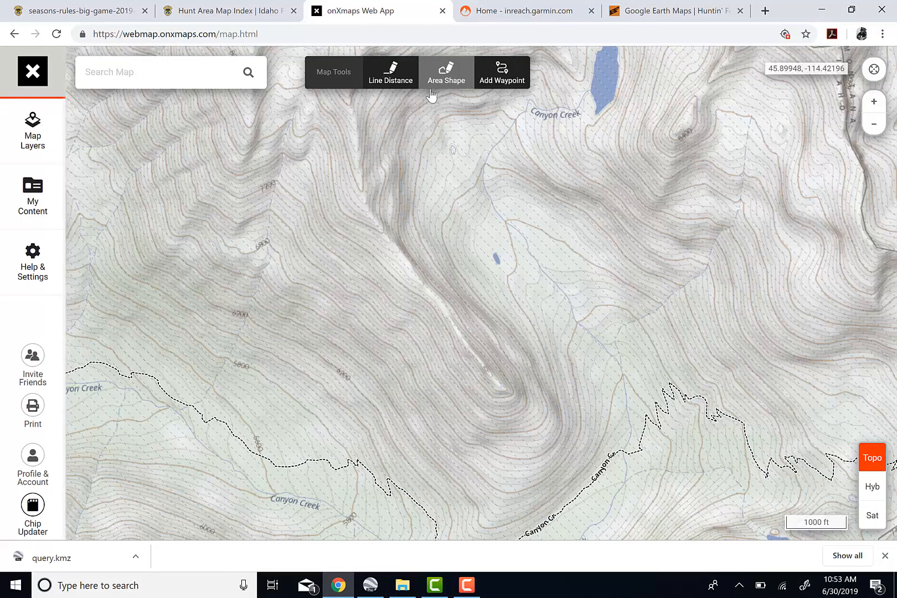
{"action": "left_click", "coordinate": [38, 209]}
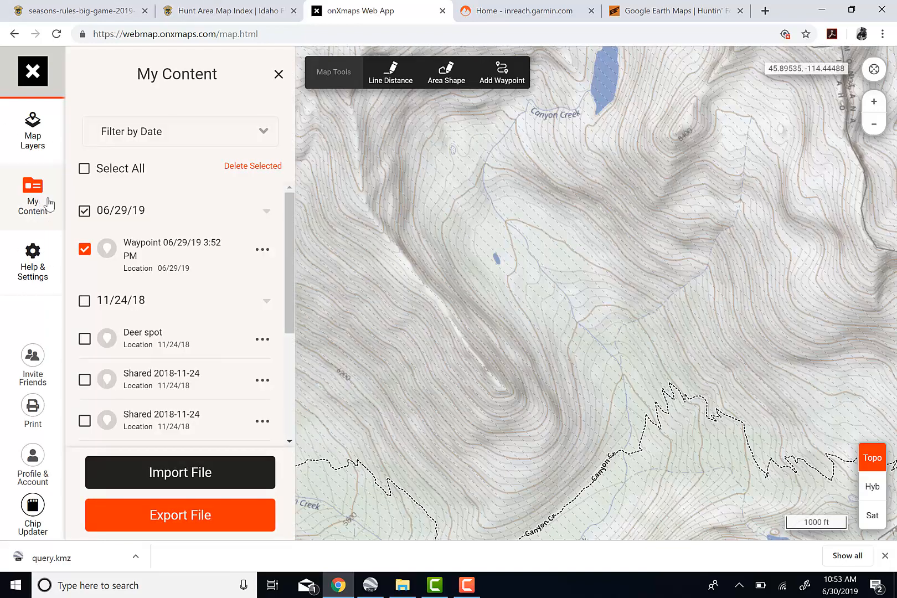
{"action": "left_click", "coordinate": [192, 475]}
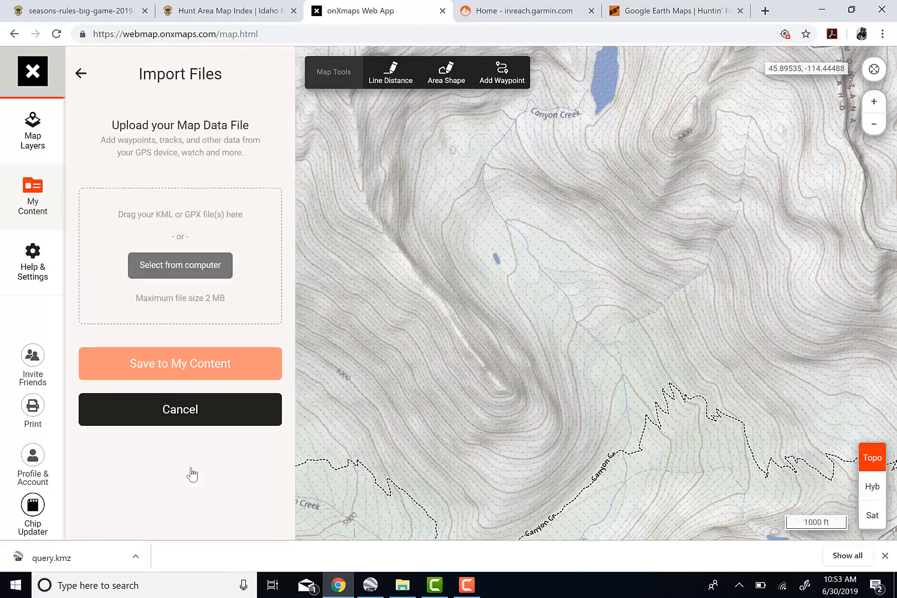
{"action": "left_click", "coordinate": [203, 268]}
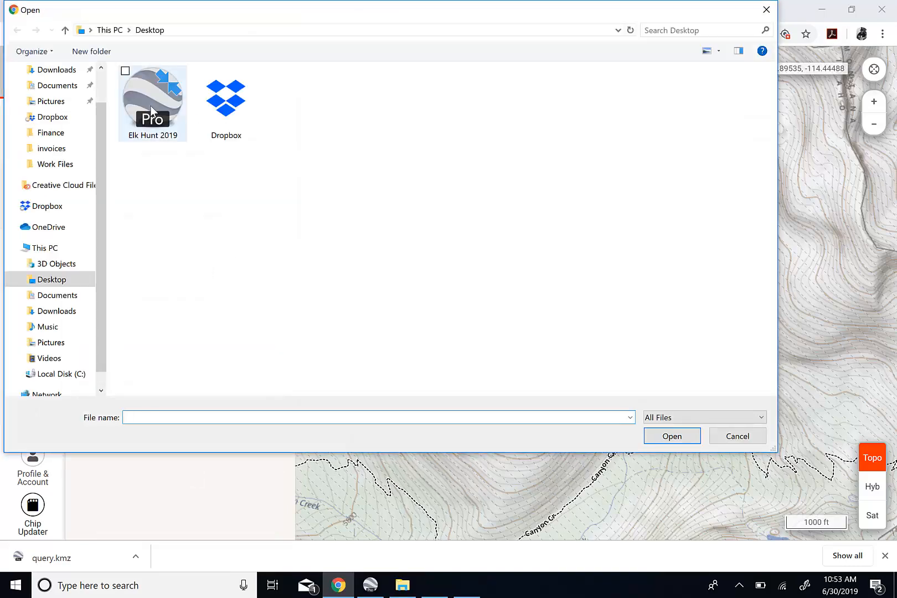
{"action": "left_click", "coordinate": [150, 105]}
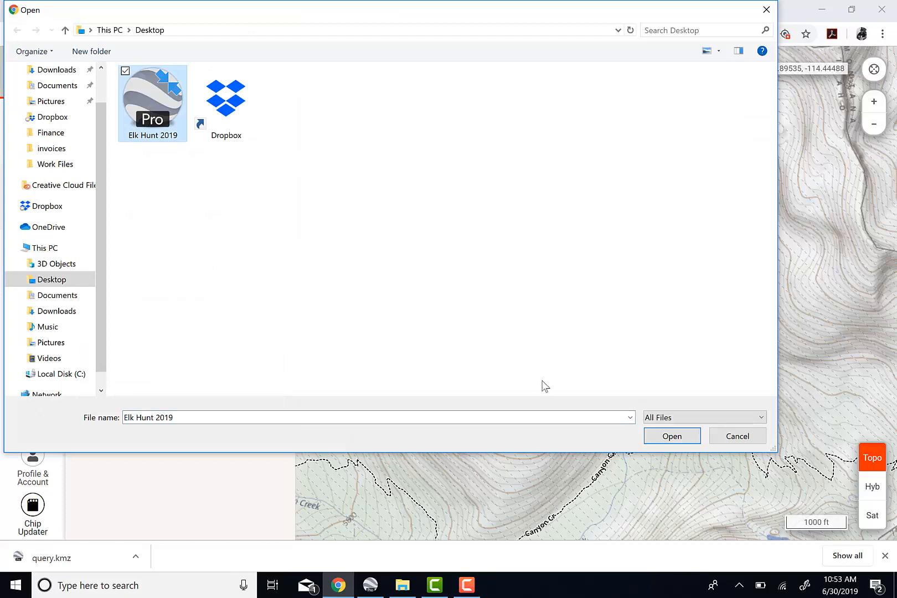
{"action": "left_click", "coordinate": [663, 437]}
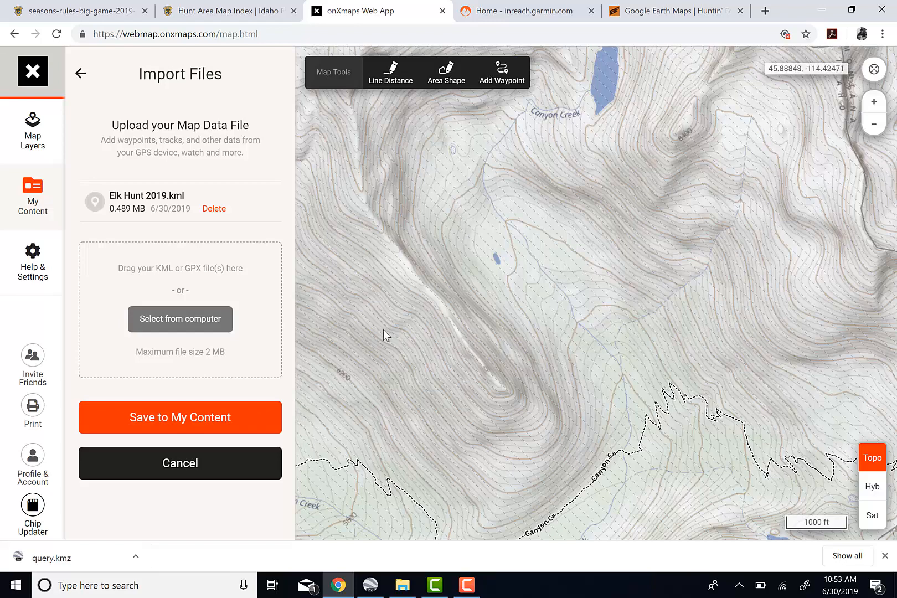
{"action": "left_click", "coordinate": [239, 425]}
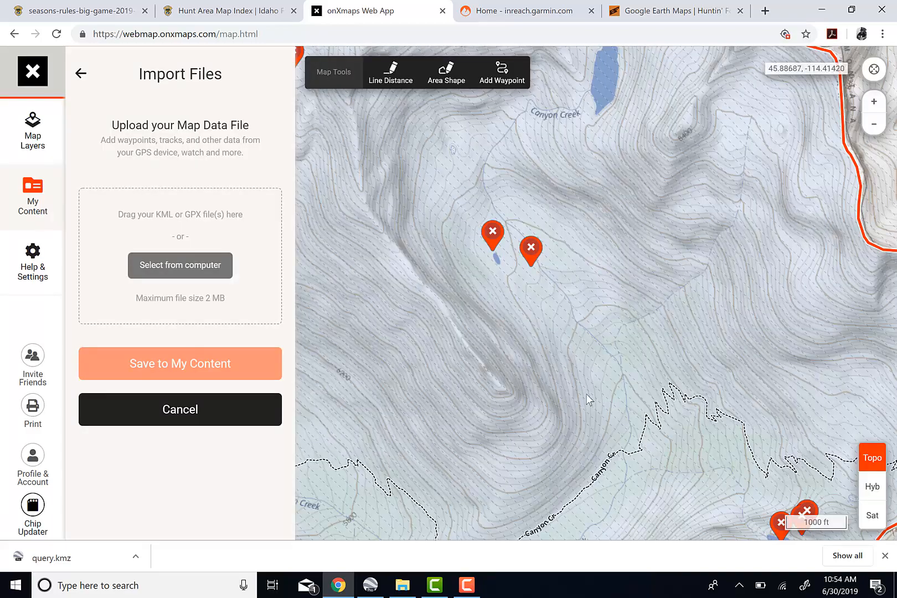
- Review the imported waypoints and zone boundary on the topo map, and show the details of the elk spot 1 waypoint
{"action": "scroll", "coordinate": [595, 405], "scroll_direction": "down", "scroll_amount": 3}
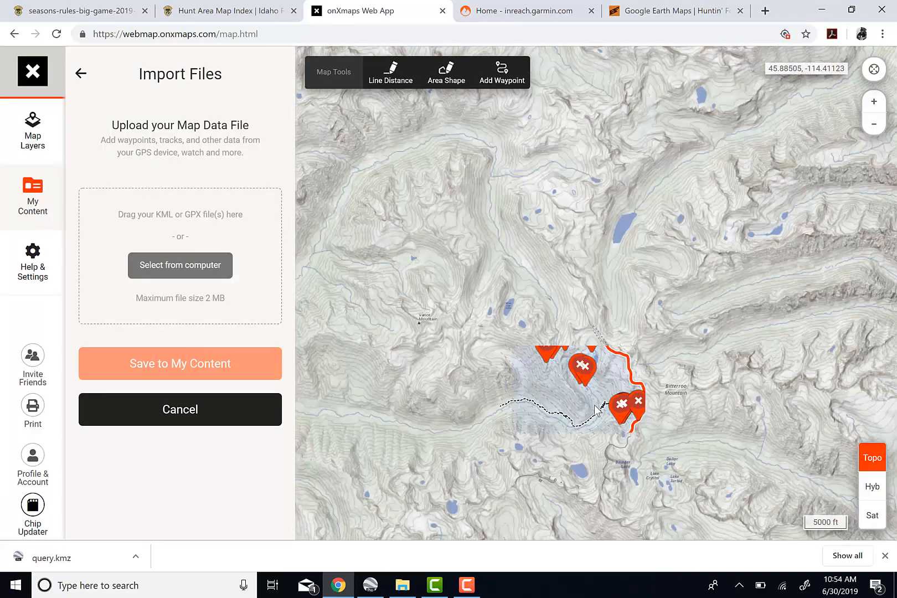
{"action": "scroll", "coordinate": [595, 410], "scroll_direction": "down", "scroll_amount": 5}
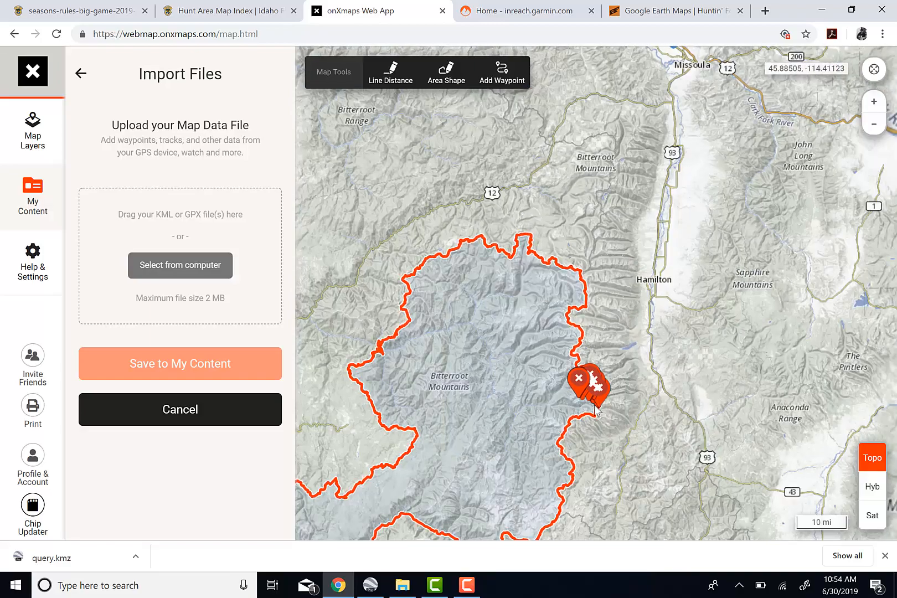
{"action": "scroll", "coordinate": [596, 410], "scroll_direction": "up", "scroll_amount": 2}
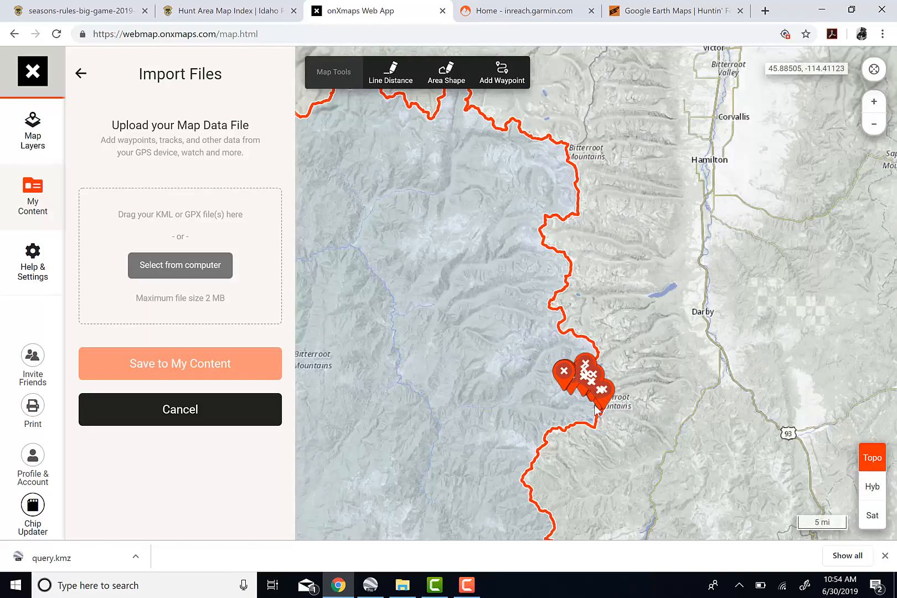
{"action": "scroll", "coordinate": [595, 410], "scroll_direction": "up", "scroll_amount": 3}
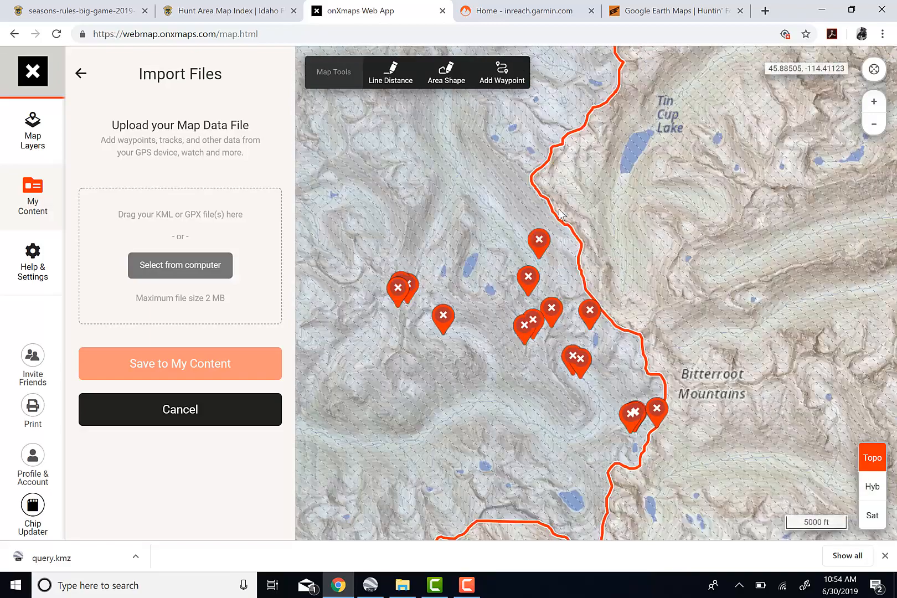
{"action": "scroll", "coordinate": [595, 261], "scroll_direction": "up", "scroll_amount": 3}
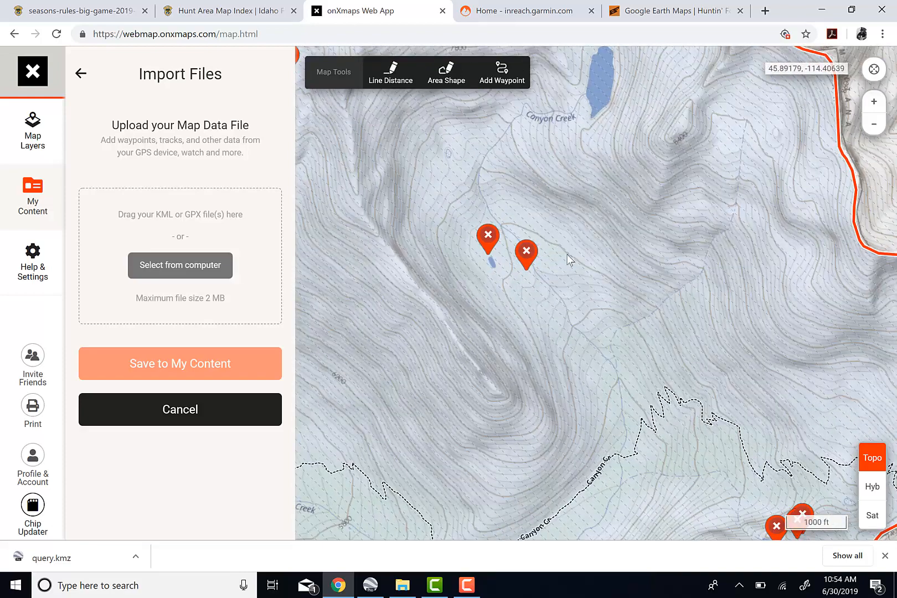
{"action": "left_click", "coordinate": [521, 254]}
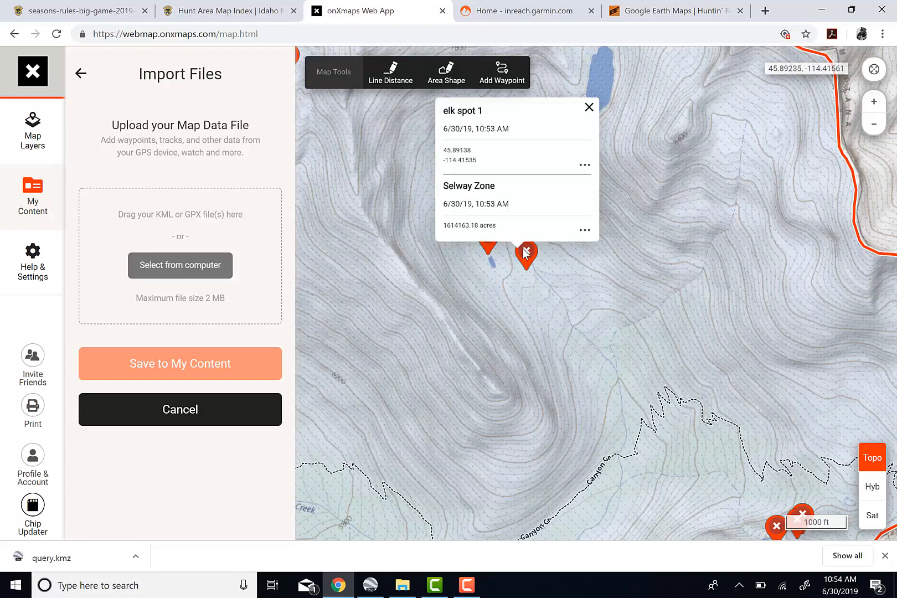
- Check the details of the imported Wallow and water source waypoints on the topo map, closing each one
{"action": "left_click", "coordinate": [488, 252]}
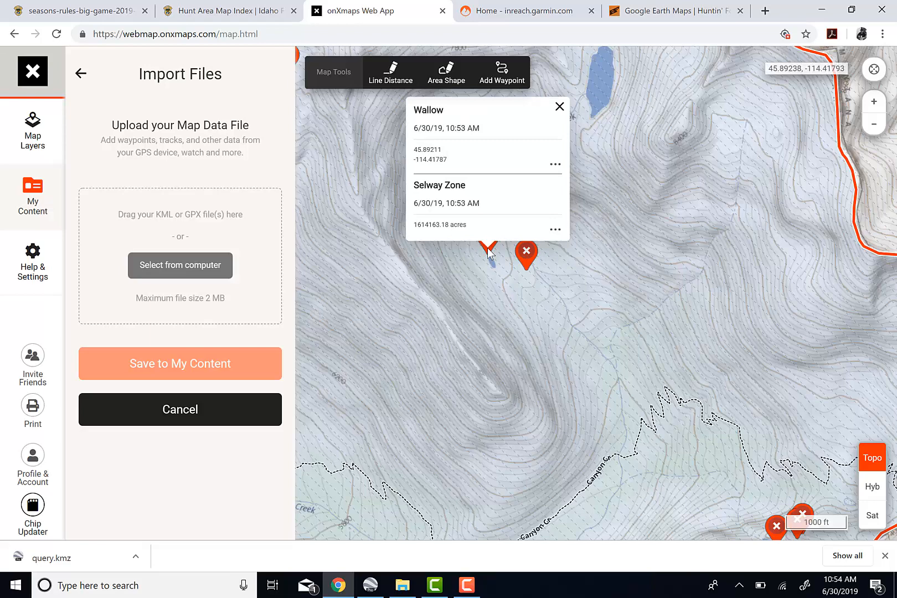
{"action": "left_click", "coordinate": [559, 106]}
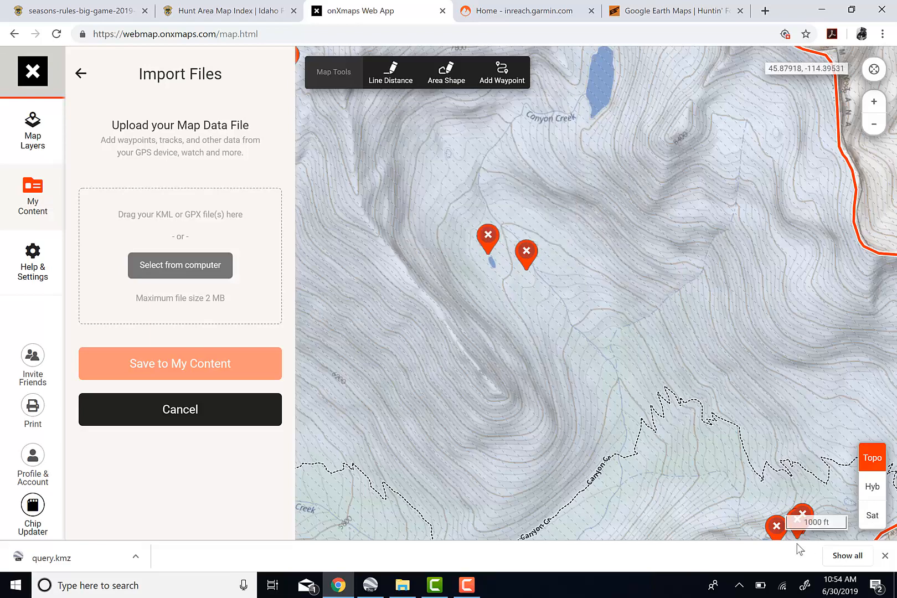
{"action": "left_click", "coordinate": [774, 527]}
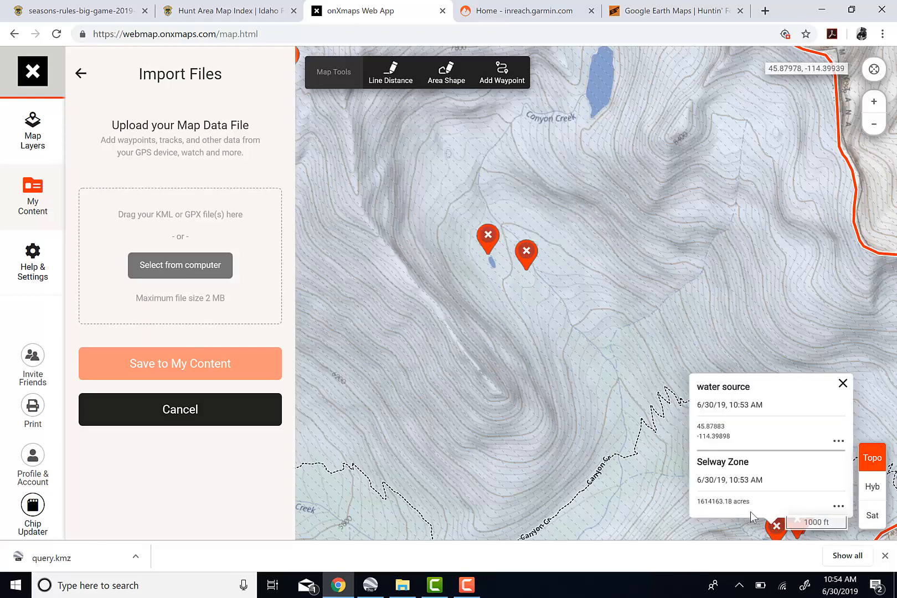
{"action": "left_click", "coordinate": [842, 383]}
{"action": "left_click_drag", "start_coordinate": [708, 380], "coordinate": [640, 338]}
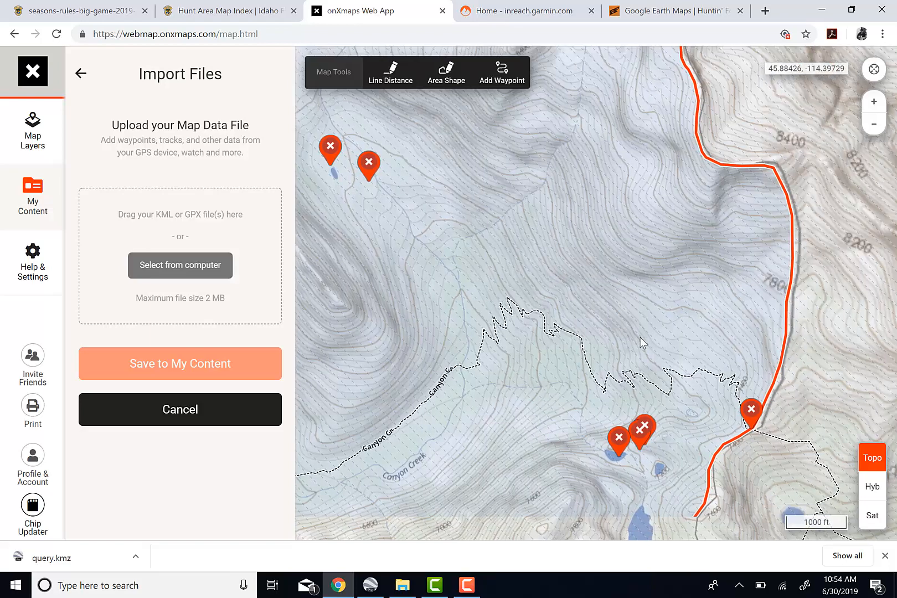
- View the full details and notes of the glassing point 1 waypoint, and close them without editing
{"action": "left_click", "coordinate": [641, 438]}
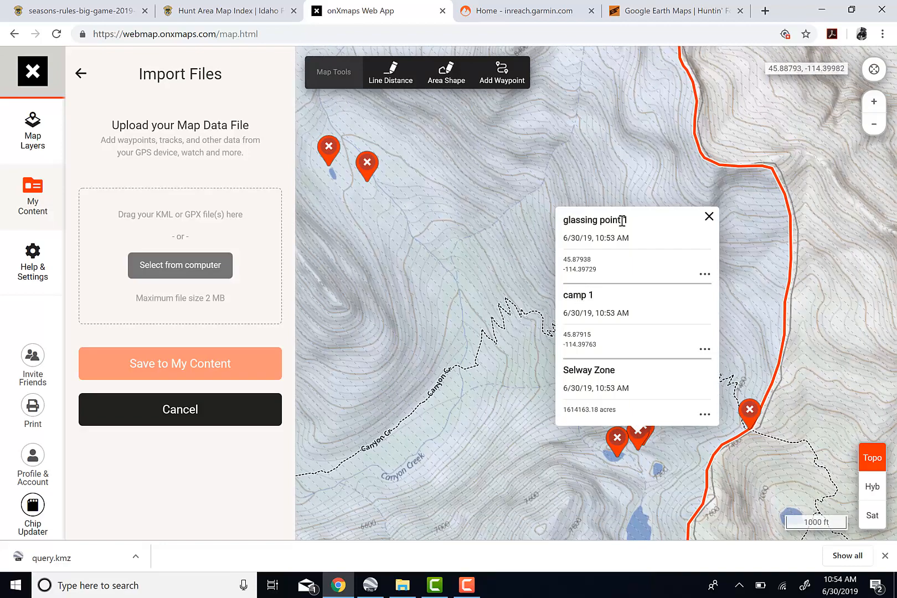
{"action": "left_click", "coordinate": [704, 275]}
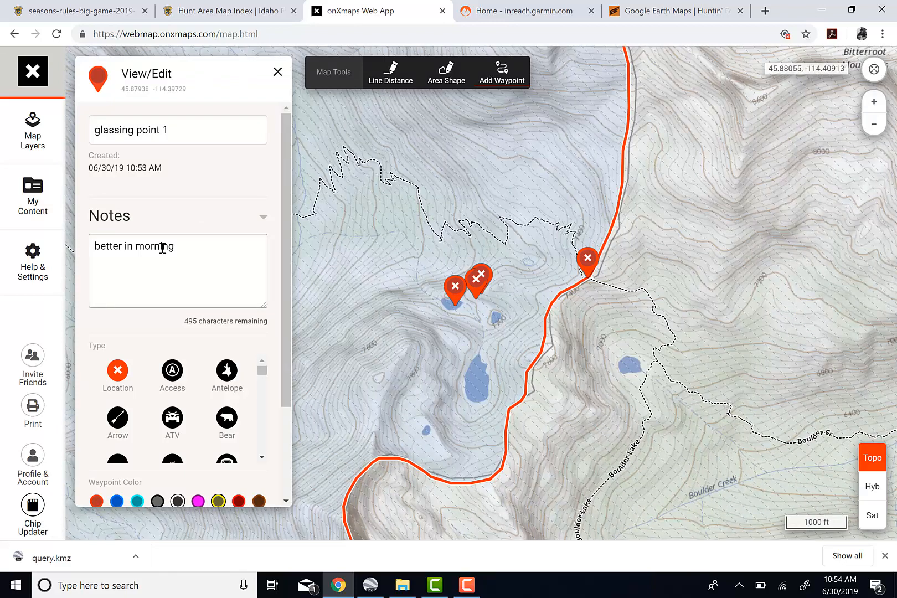
{"action": "left_click", "coordinate": [277, 72]}
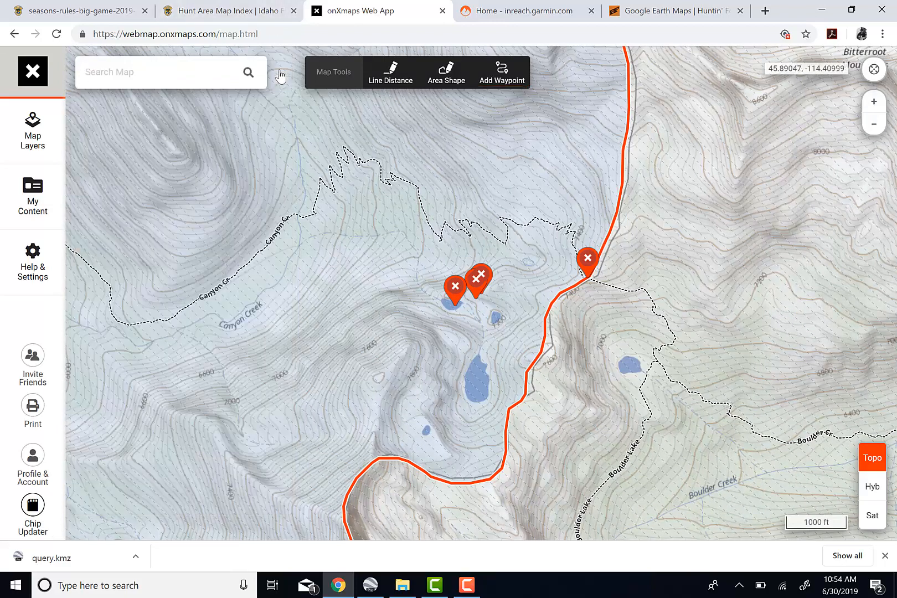
- Switch to the Garmin inReach site, go to its map and look through the waypoints in the library
{"action": "left_click", "coordinate": [524, 11]}
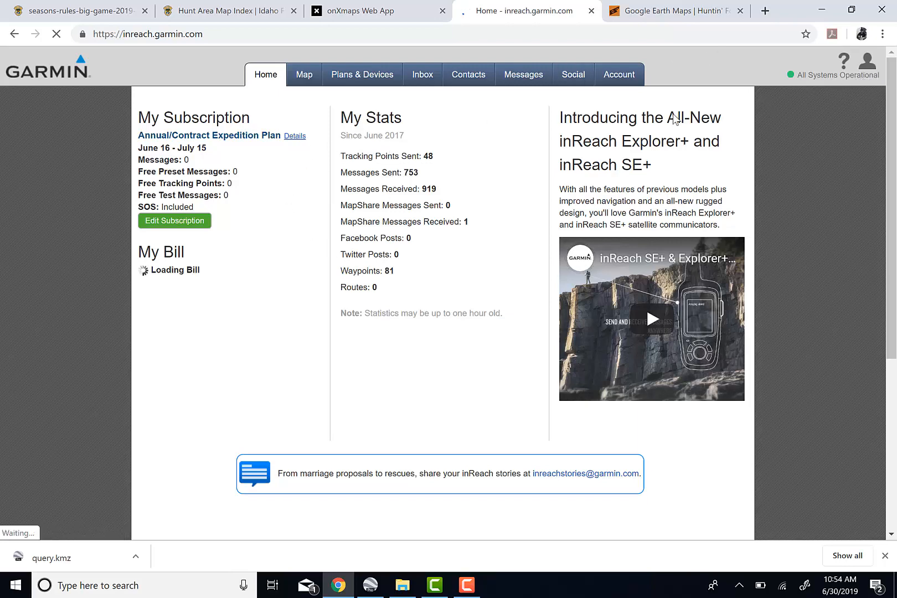
{"action": "left_click", "coordinate": [306, 81]}
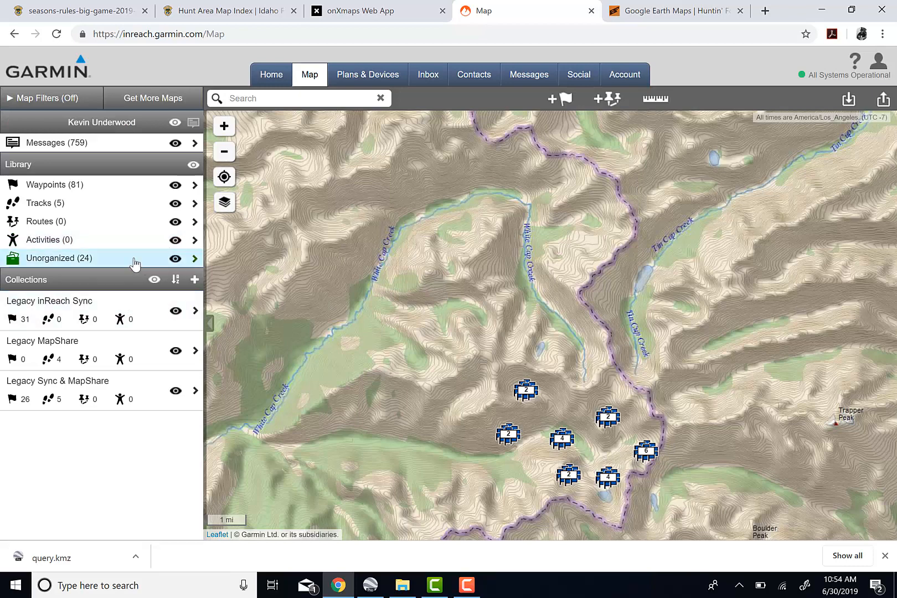
{"action": "left_click", "coordinate": [149, 185]}
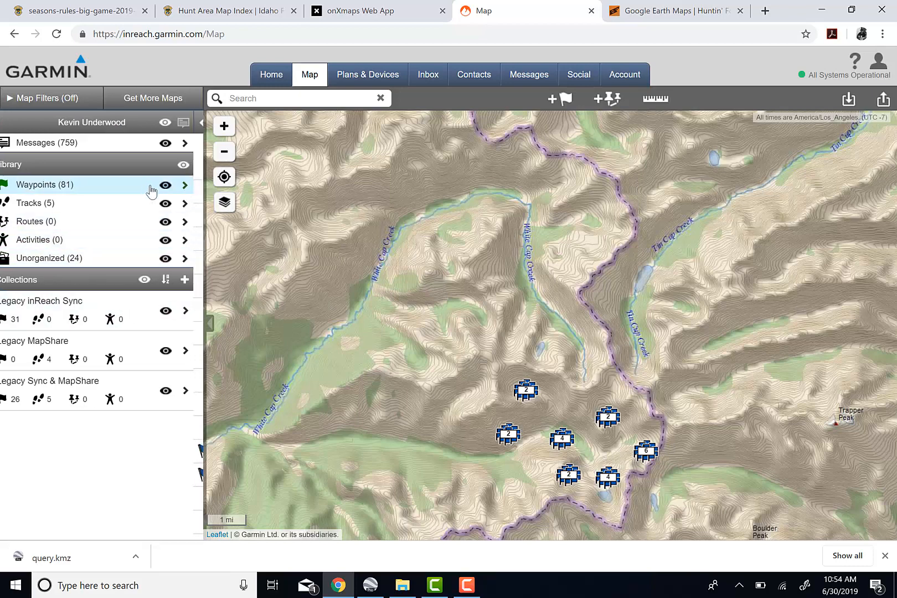
{"action": "scroll", "coordinate": [125, 275], "scroll_direction": "down", "scroll_amount": 1}
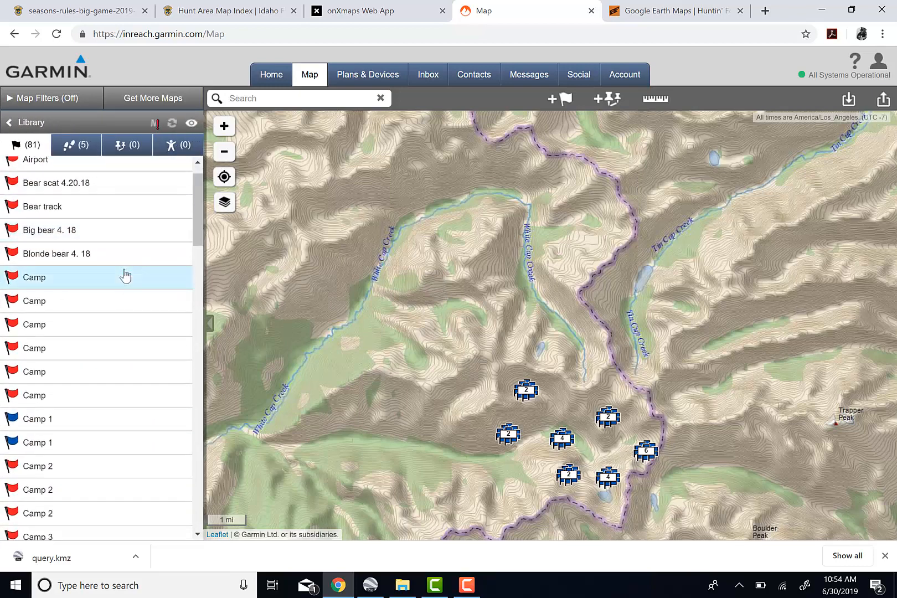
{"action": "scroll", "coordinate": [125, 275], "scroll_direction": "up", "scroll_amount": 1}
{"action": "left_click", "coordinate": [24, 123]}
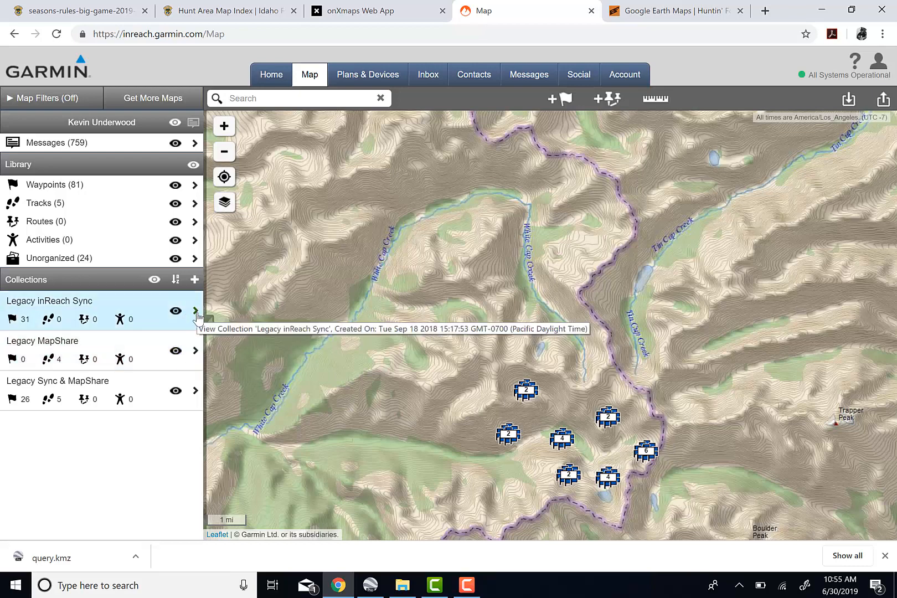
- Set up a data import that brings lines in as routes and adds the items to a new collection named Elk Hunt 2019
{"action": "left_click", "coordinate": [194, 279]}
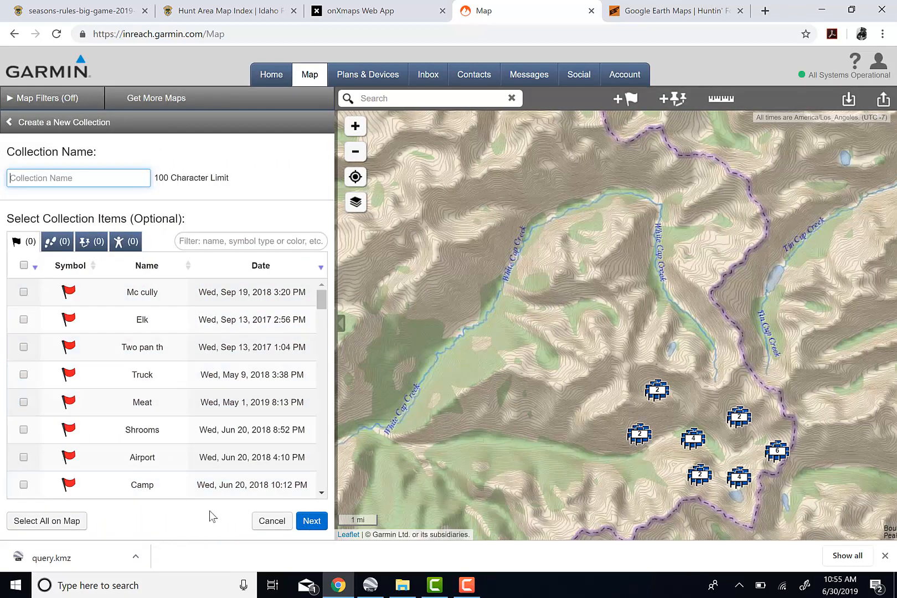
{"action": "left_click", "coordinate": [850, 101]}
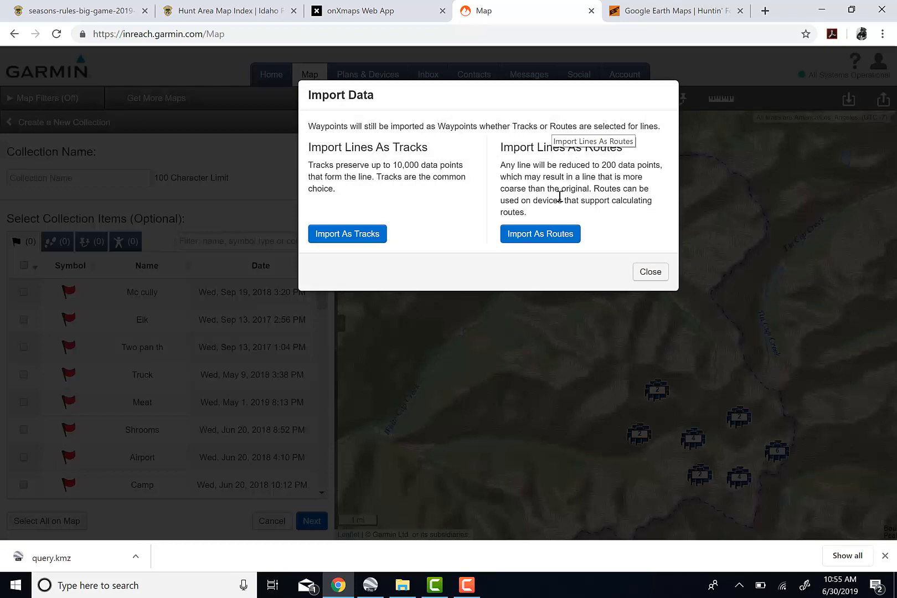
{"action": "left_click", "coordinate": [569, 238]}
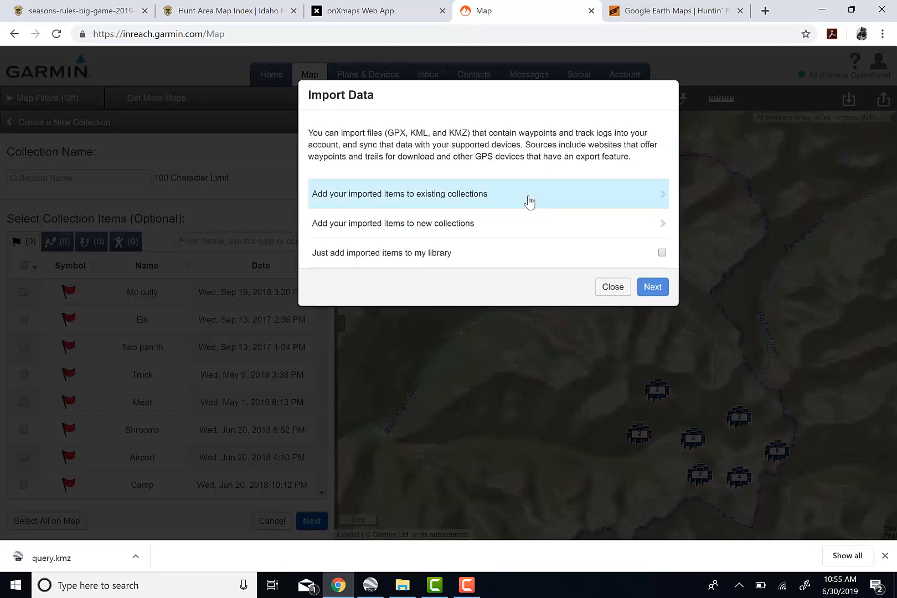
{"action": "left_click", "coordinate": [521, 224]}
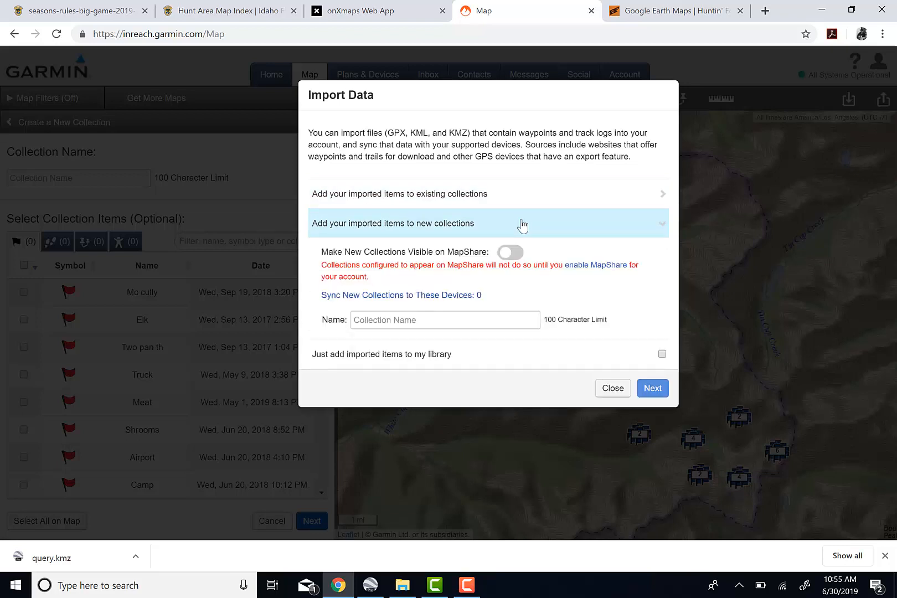
{"action": "left_click", "coordinate": [445, 325]}
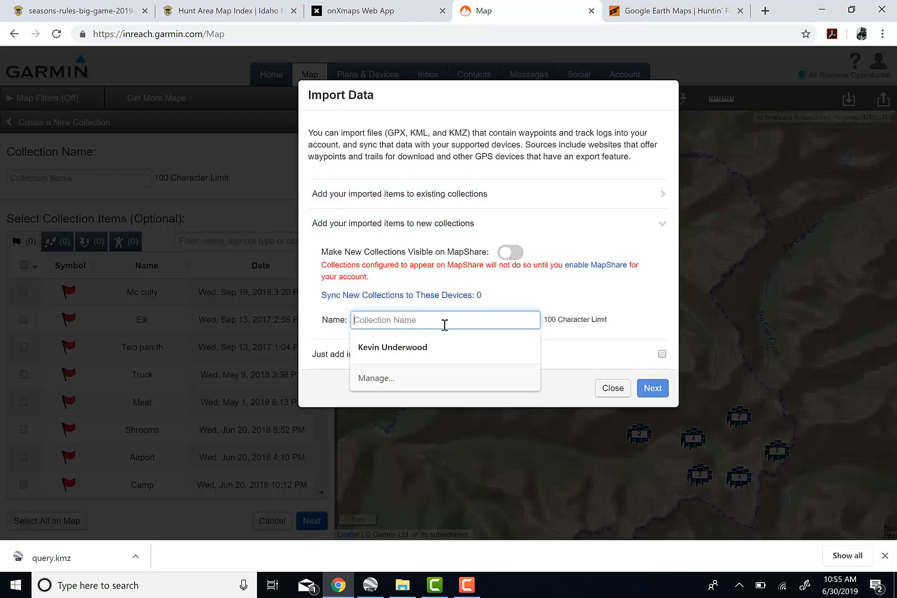
{"action": "type", "text": "Elk Hunt 2019"}
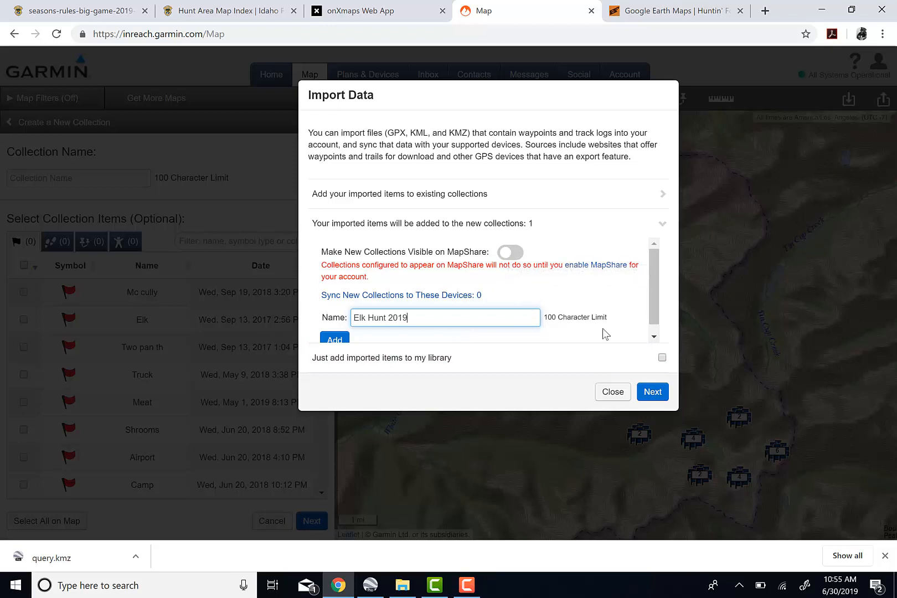
{"action": "left_click", "coordinate": [652, 392]}
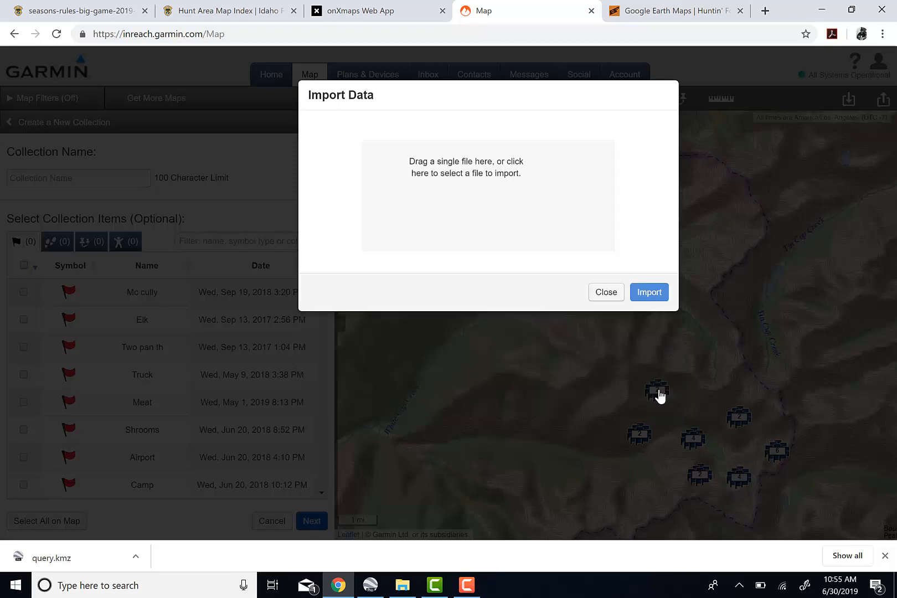
- Import the Elk Hunt 2019.kml file from the Desktop and check its waypoints on the map
{"action": "left_click", "coordinate": [482, 193]}
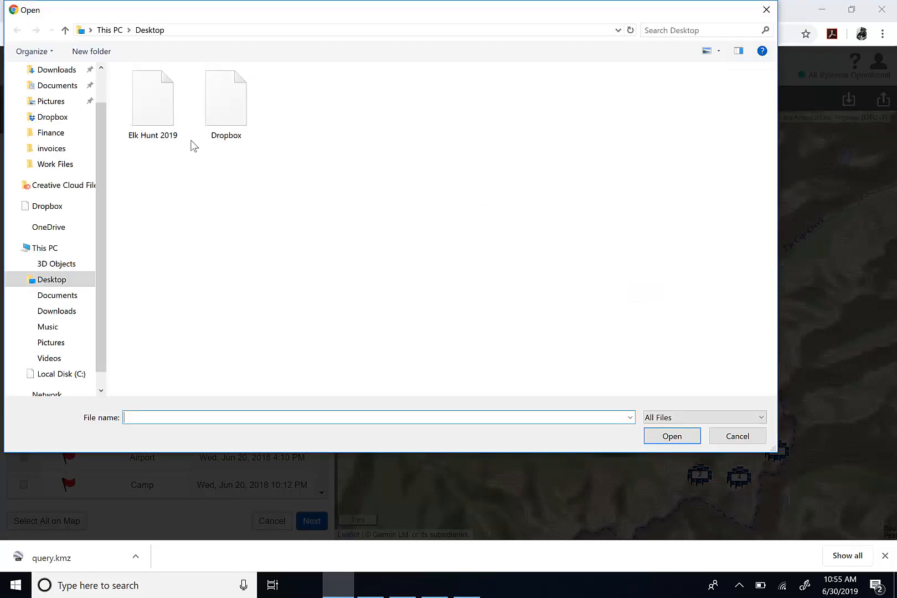
{"action": "left_click", "coordinate": [153, 102]}
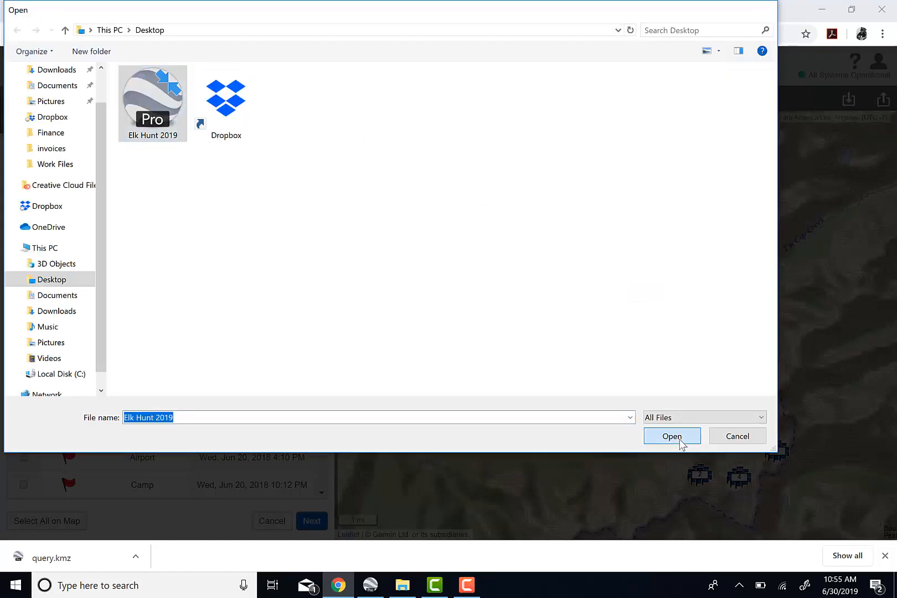
{"action": "left_click", "coordinate": [672, 436]}
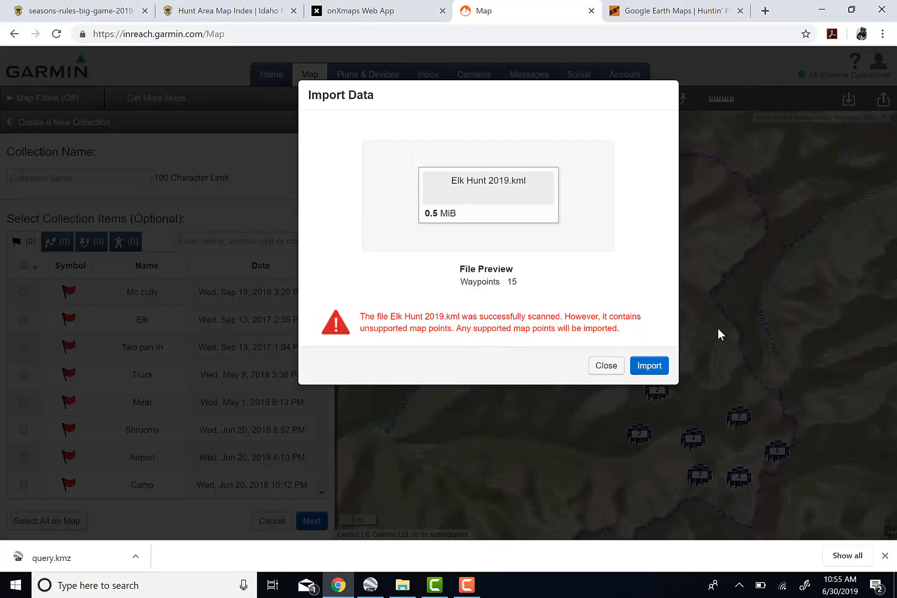
{"action": "left_click", "coordinate": [658, 366]}
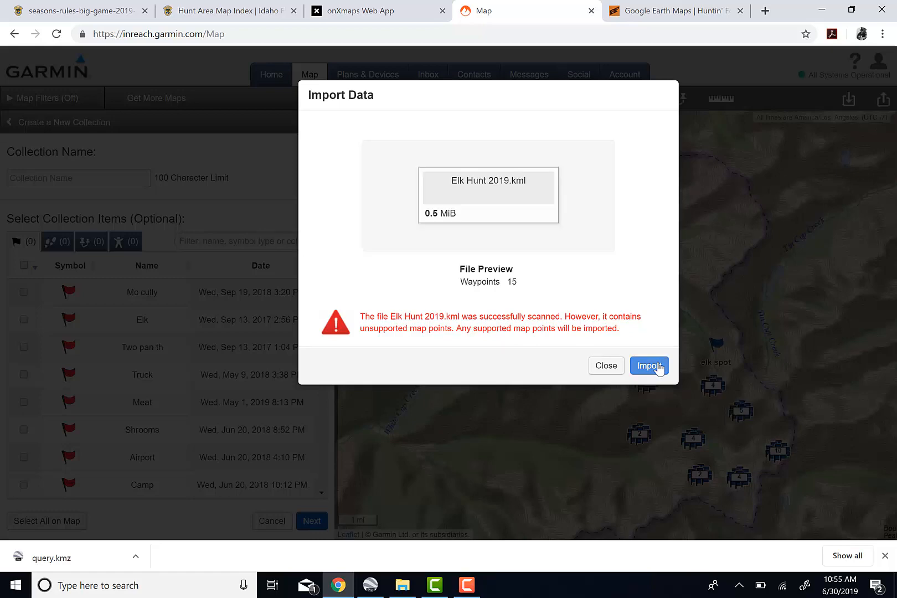
{"action": "left_click", "coordinate": [658, 367]}
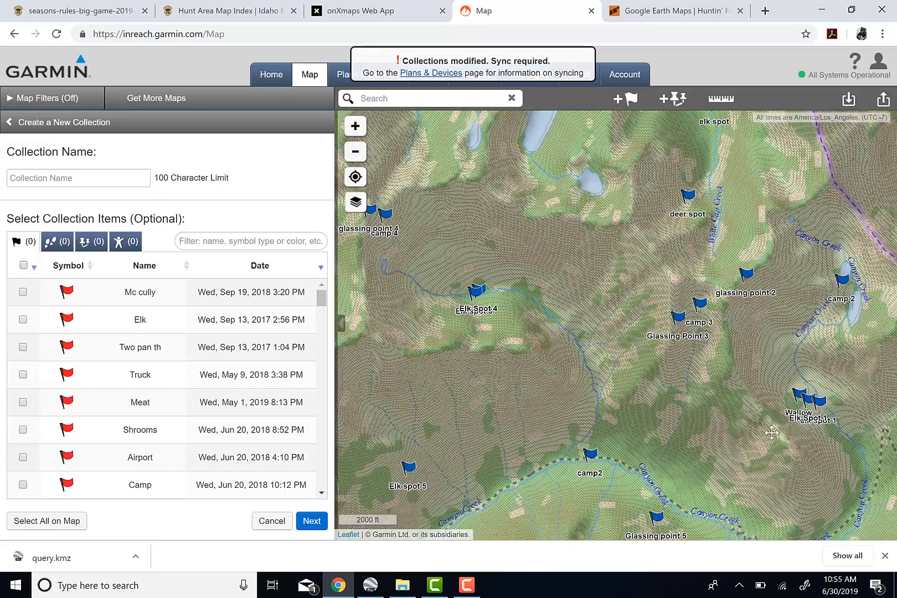
{"action": "left_click_drag", "start_coordinate": [772, 433], "coordinate": [757, 351]}
{"action": "left_click_drag", "start_coordinate": [750, 415], "coordinate": [737, 339]}
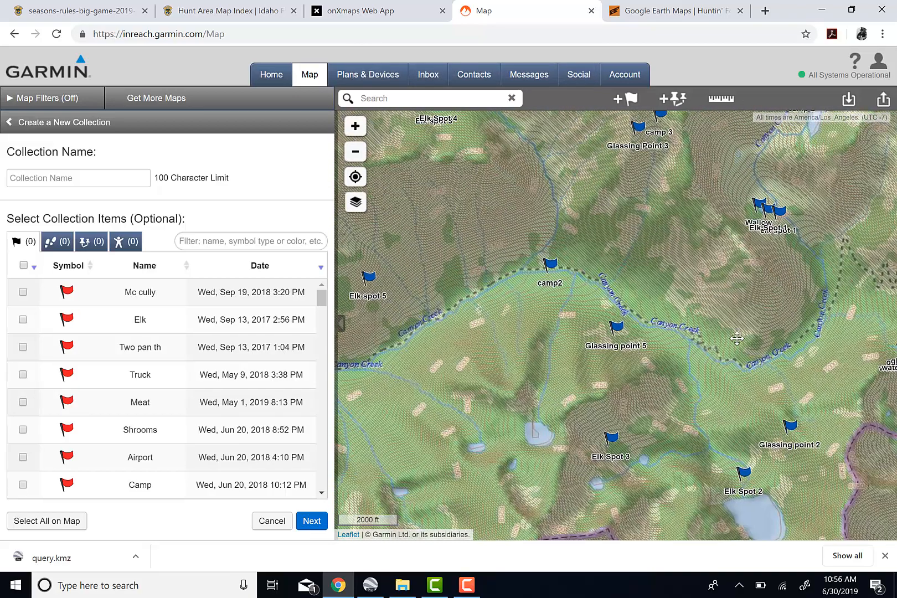
{"action": "left_click", "coordinate": [375, 76]}
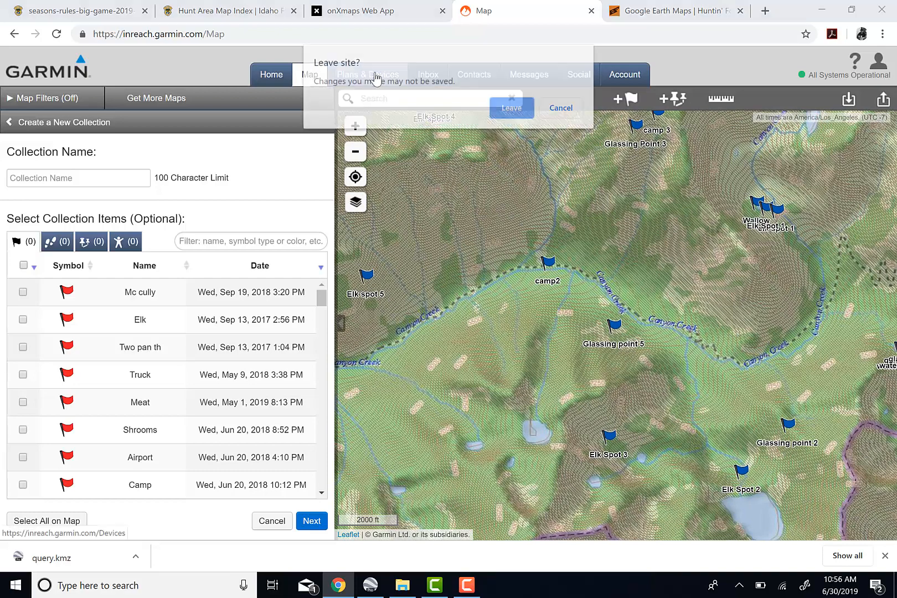
{"action": "left_click", "coordinate": [575, 107]}
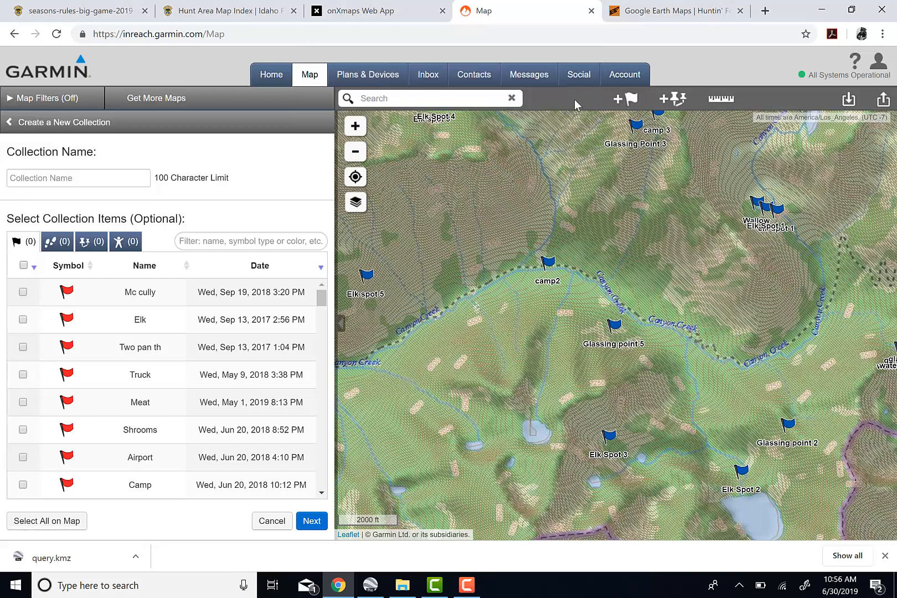
{"action": "left_click", "coordinate": [366, 76]}
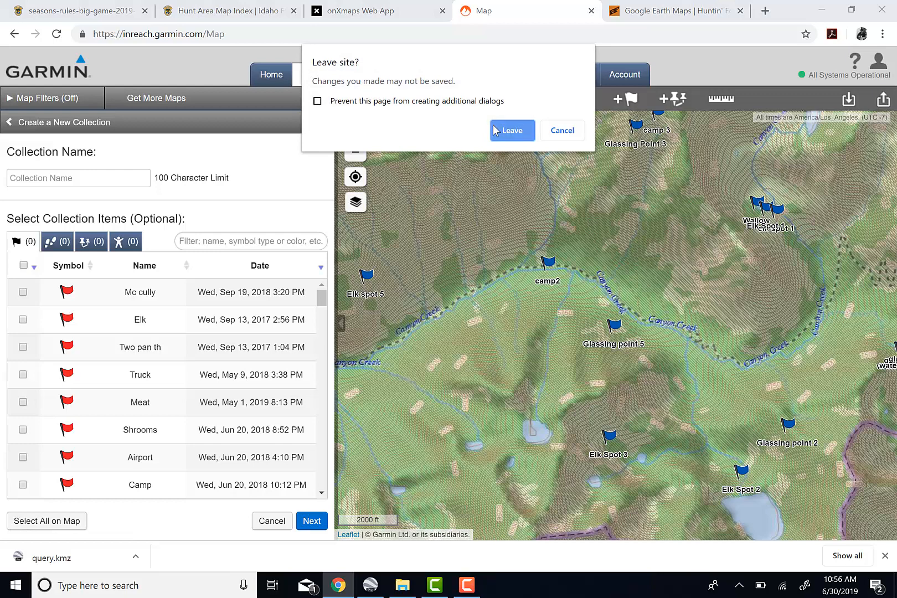
{"action": "left_click", "coordinate": [574, 130]}
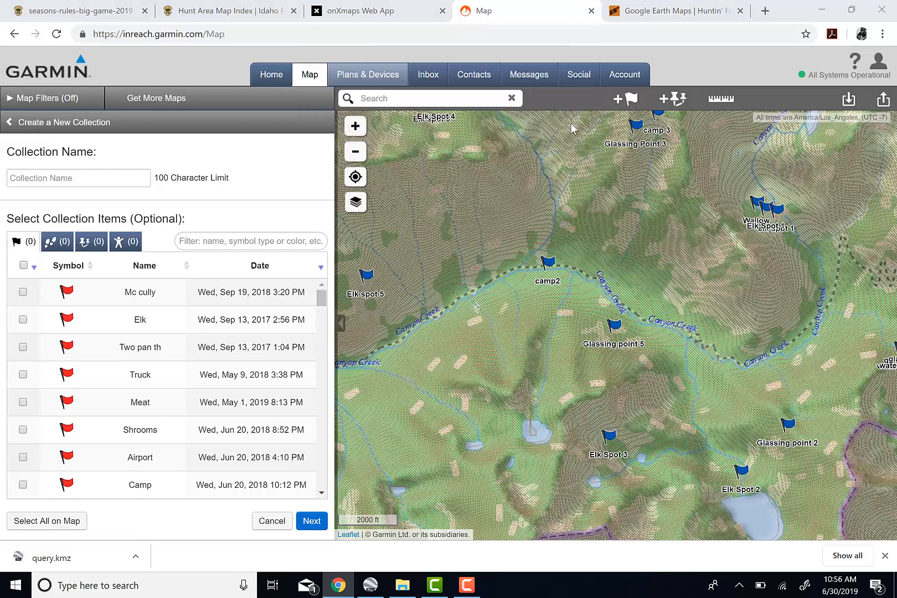
- Discard the empty new collection form and list the waypoints of the Elk Hunt 2019 collection
{"action": "left_click", "coordinate": [263, 523]}
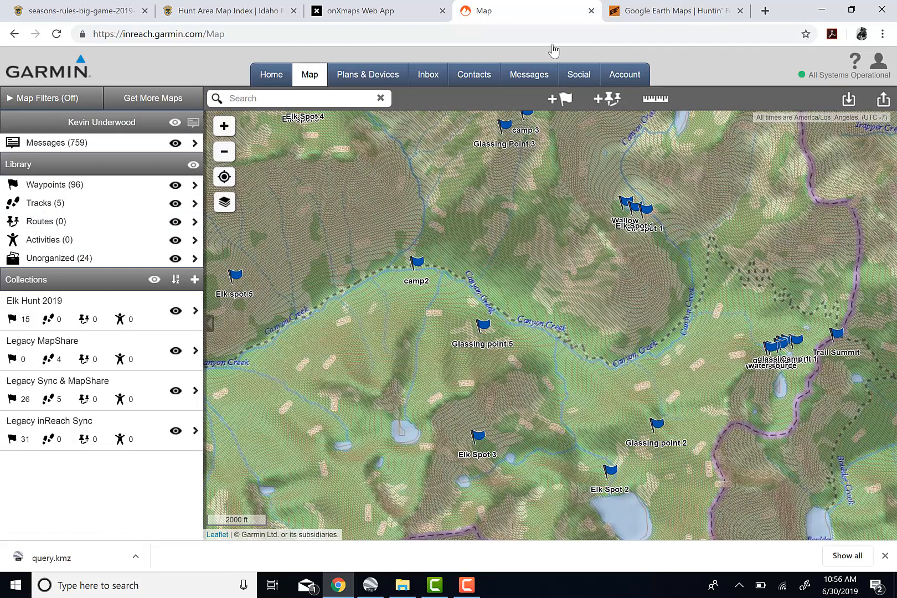
{"action": "left_click", "coordinate": [77, 321]}
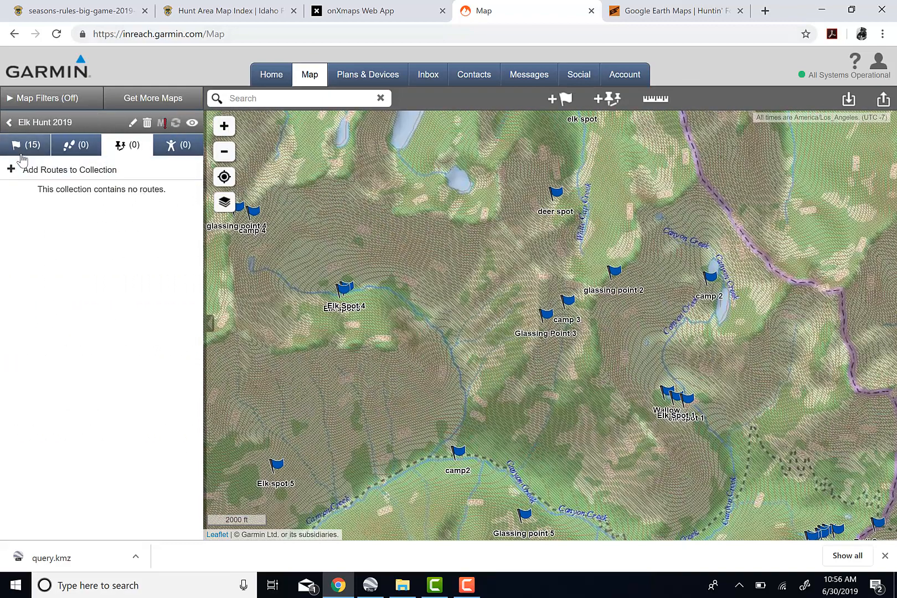
{"action": "left_click", "coordinate": [23, 149]}
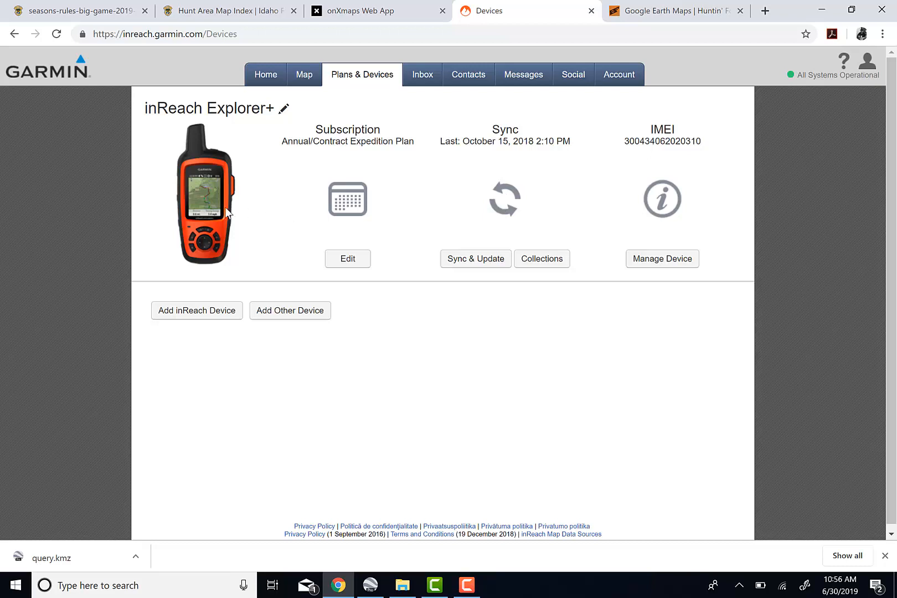
- Show the sync and update instructions for the inReach Explorer+ device, and return to the map by way of the home page
{"action": "left_click", "coordinate": [496, 261]}
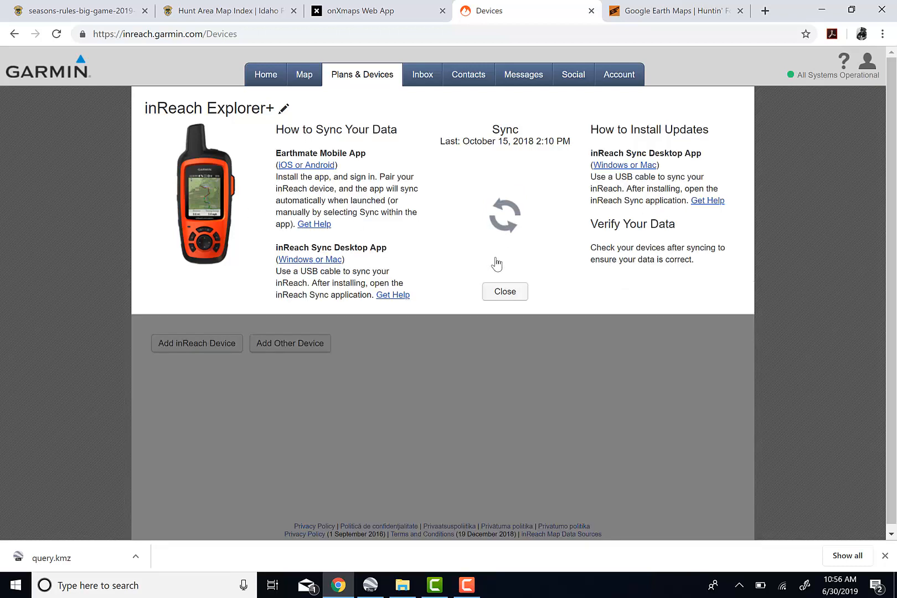
{"action": "left_click", "coordinate": [270, 83]}
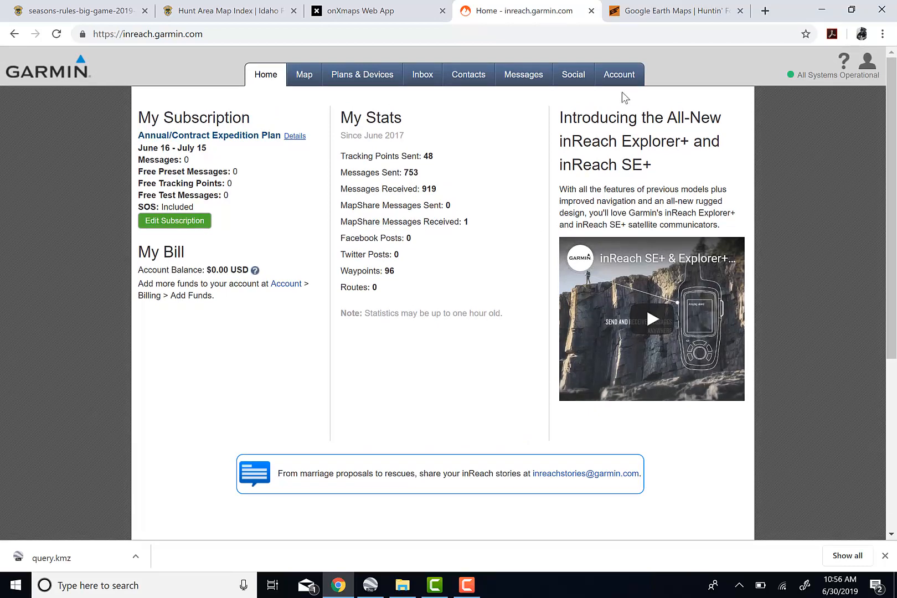
{"action": "left_click", "coordinate": [312, 81]}
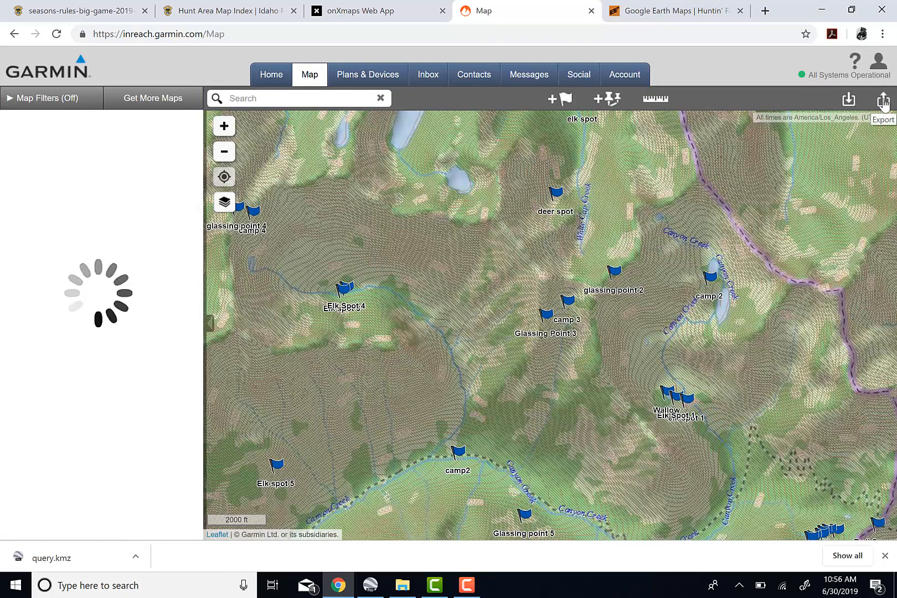
- View the map data export options for KML and GPX files and dismiss them without exporting
{"action": "left_click", "coordinate": [883, 100]}
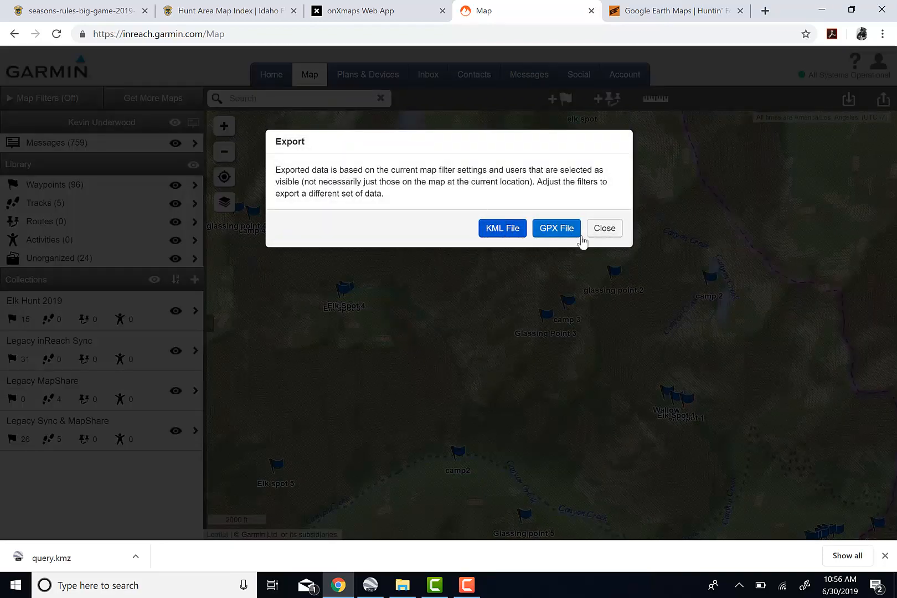
{"action": "left_click", "coordinate": [605, 228]}
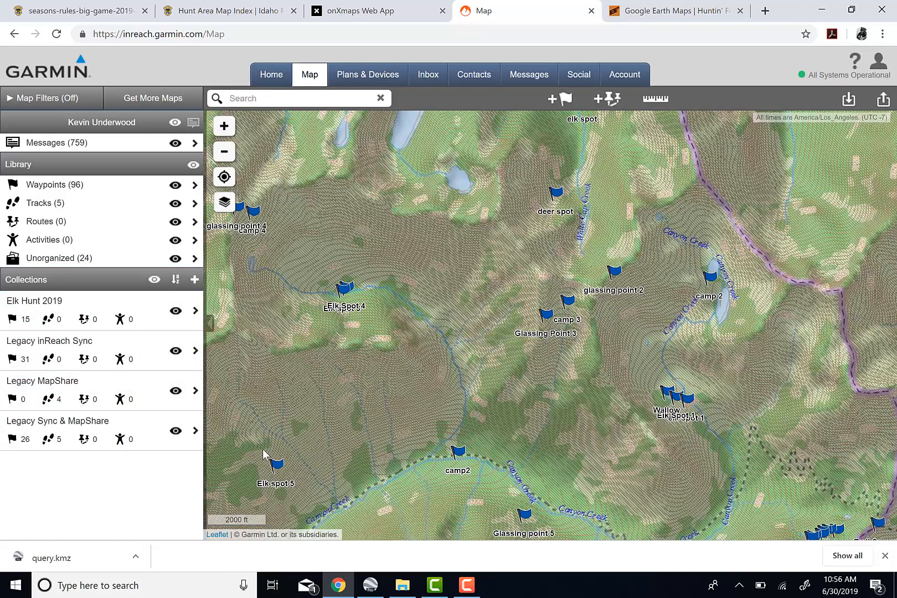
{"action": "scroll", "coordinate": [242, 383], "scroll_direction": "down", "scroll_amount": 1}
- Switch to Google Earth Pro and hide and reshow the whole Elk Hunt 2019 folder to compare the terrain with and without its placemarks
{"action": "left_click", "coordinate": [372, 584]}
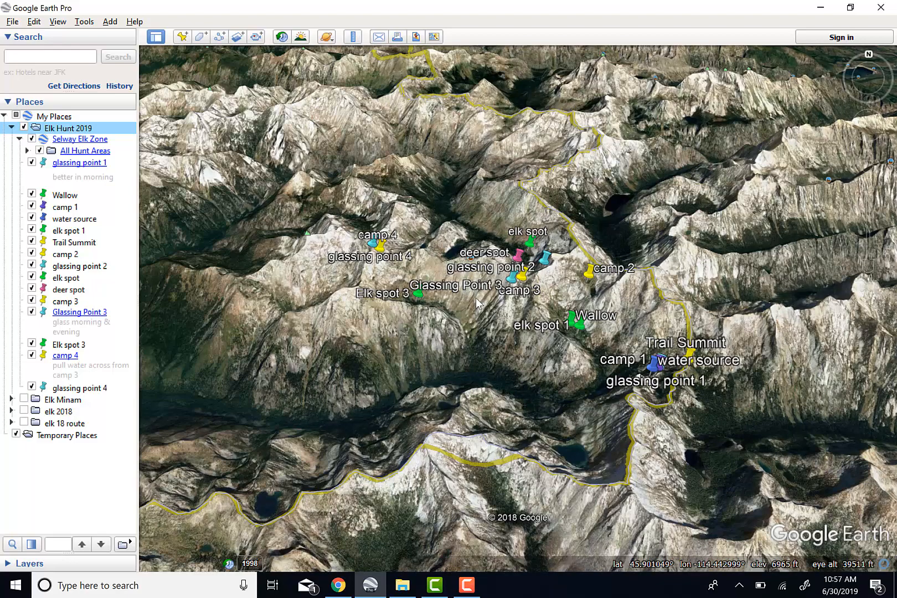
{"action": "scroll", "coordinate": [477, 303], "scroll_direction": "down", "scroll_amount": 1}
{"action": "scroll", "coordinate": [476, 303], "scroll_direction": "down", "scroll_amount": 2}
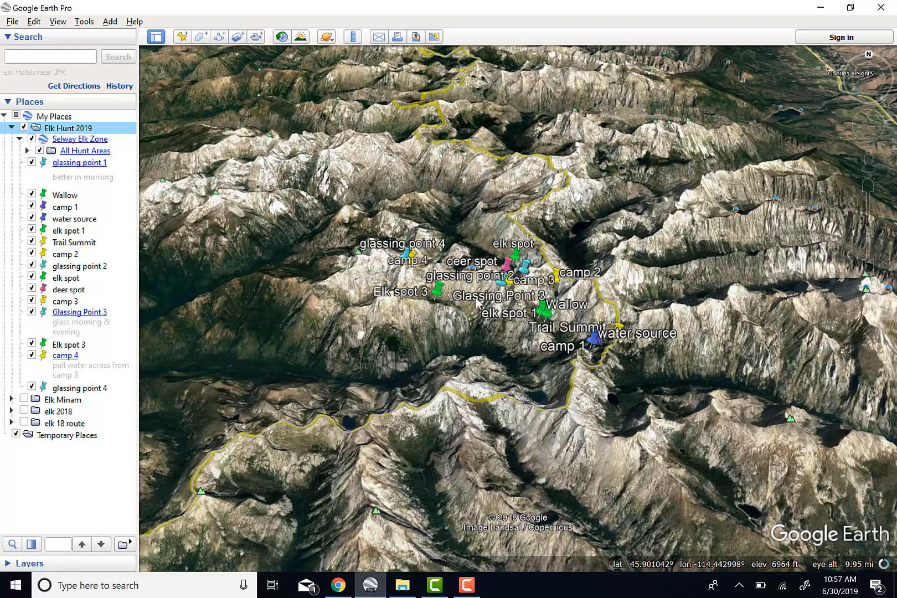
{"action": "left_click", "coordinate": [24, 127]}
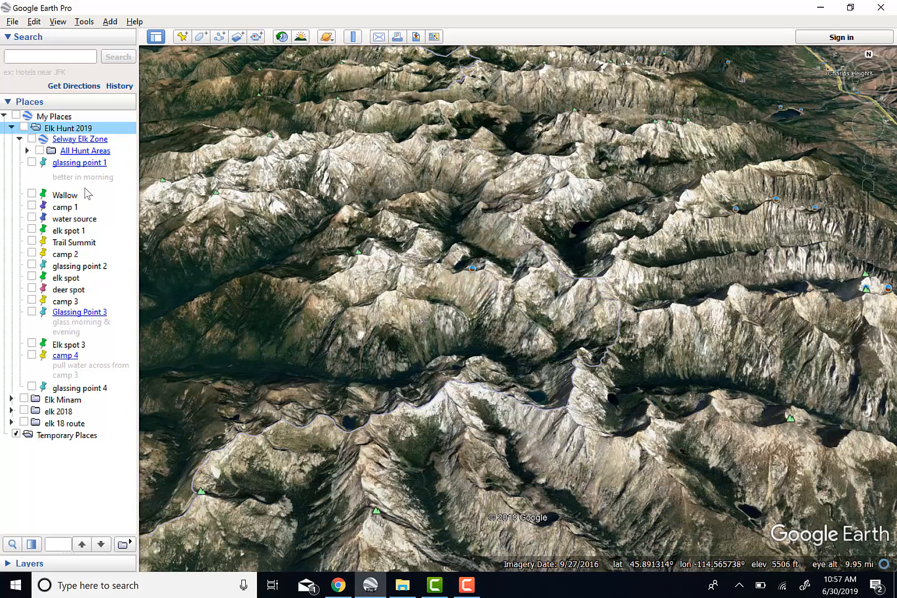
{"action": "left_click", "coordinate": [23, 127]}
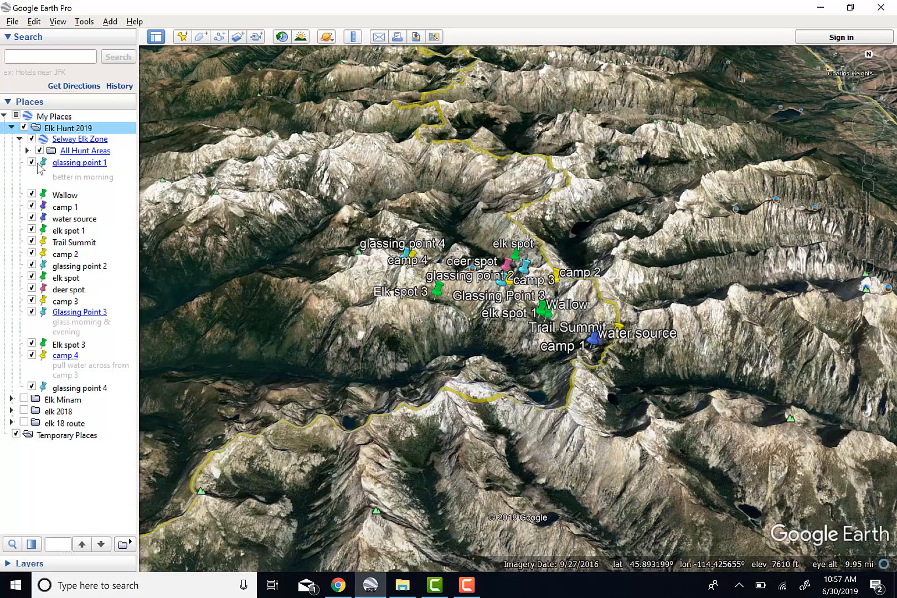
- Move the glassing point 1 placemark into the All Hunt Areas folder and hide the Elk Hunt 2019 folder on the map
{"action": "left_click_drag", "start_coordinate": [38, 165], "coordinate": [66, 151]}
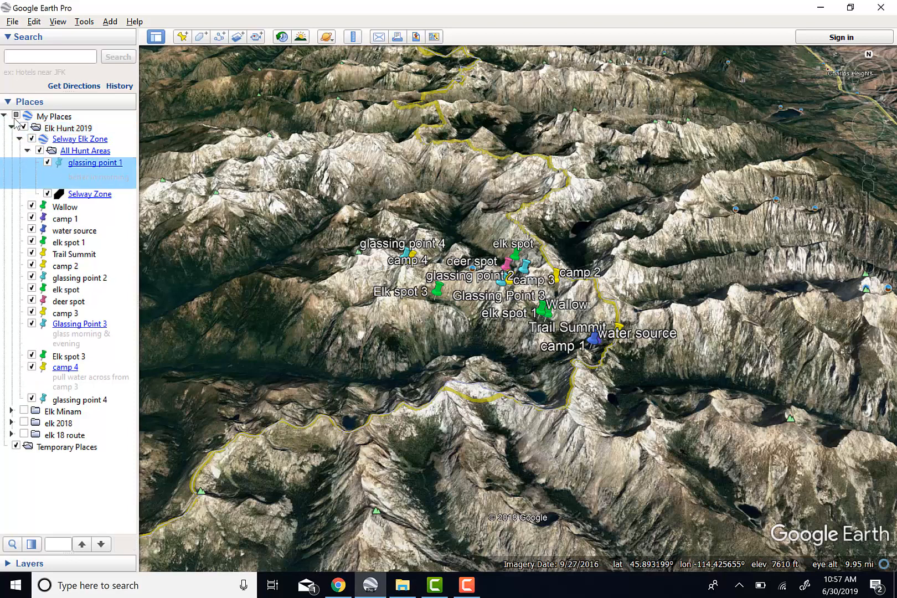
{"action": "left_click", "coordinate": [29, 130]}
{"action": "left_click", "coordinate": [23, 127]}
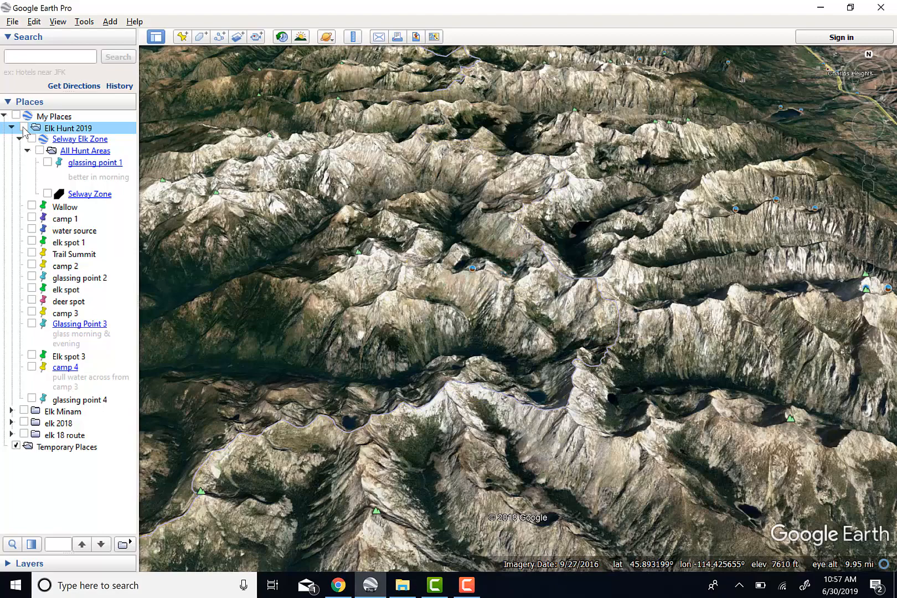
- Examine the wider mountain range around the hunt area and follow its main ridge northward without any placemarks shown
{"action": "scroll", "coordinate": [294, 266], "scroll_direction": "down", "scroll_amount": 5}
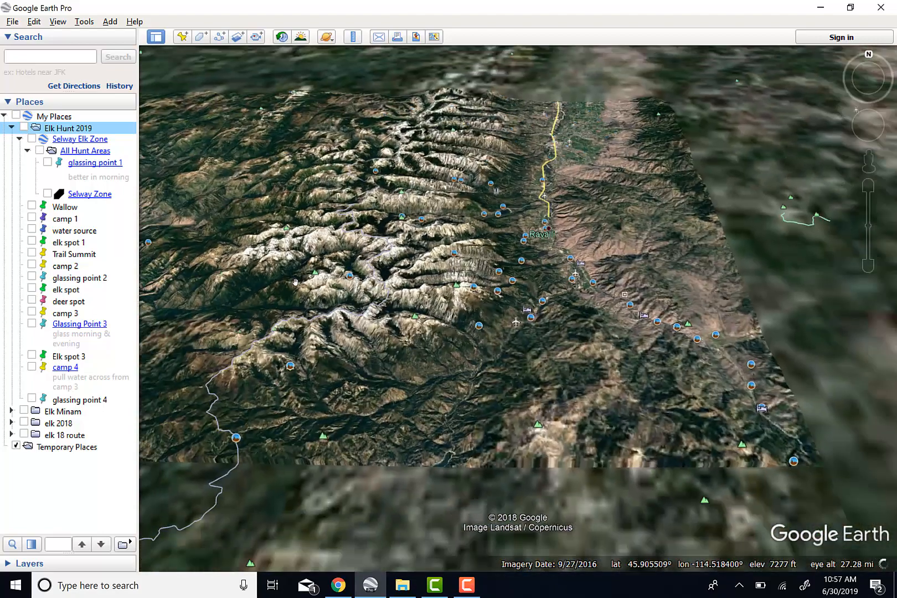
{"action": "left_click_drag", "start_coordinate": [285, 294], "coordinate": [475, 443]}
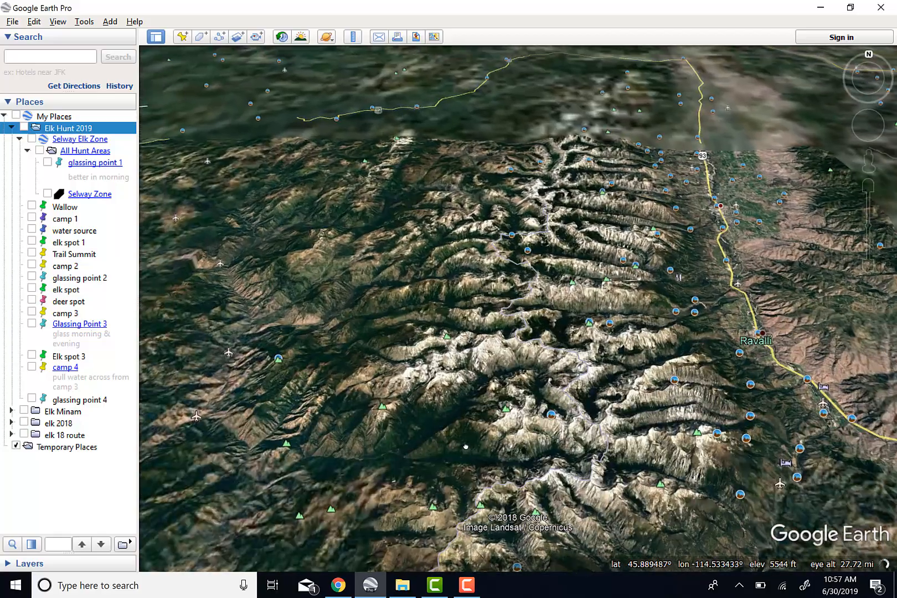
{"action": "left_click_drag", "start_coordinate": [867, 69], "coordinate": [865, 125]}
{"action": "left_click_drag", "start_coordinate": [527, 230], "coordinate": [556, 339]}
{"action": "scroll", "coordinate": [555, 339], "scroll_direction": "down", "scroll_amount": 3}
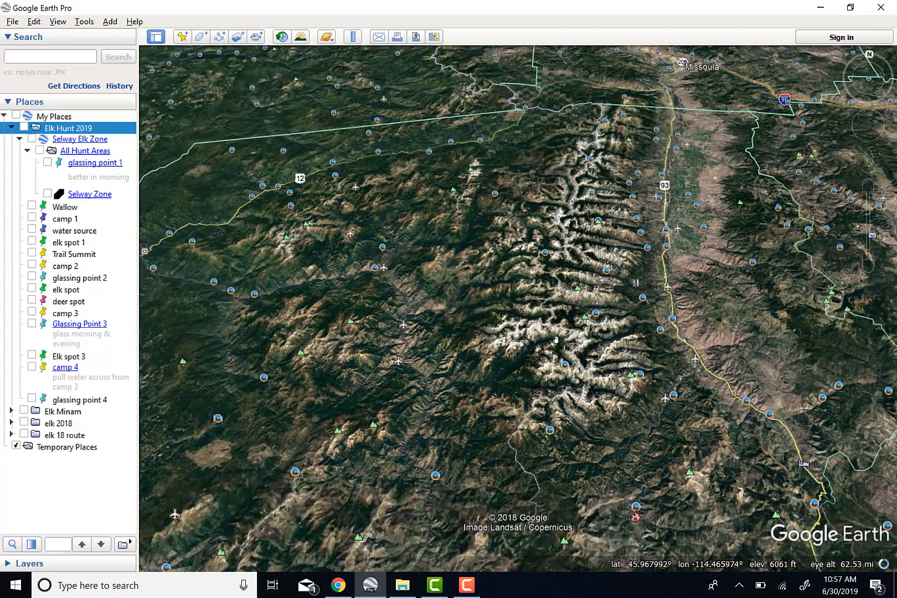
{"action": "scroll", "coordinate": [526, 373], "scroll_direction": "up", "scroll_amount": 3}
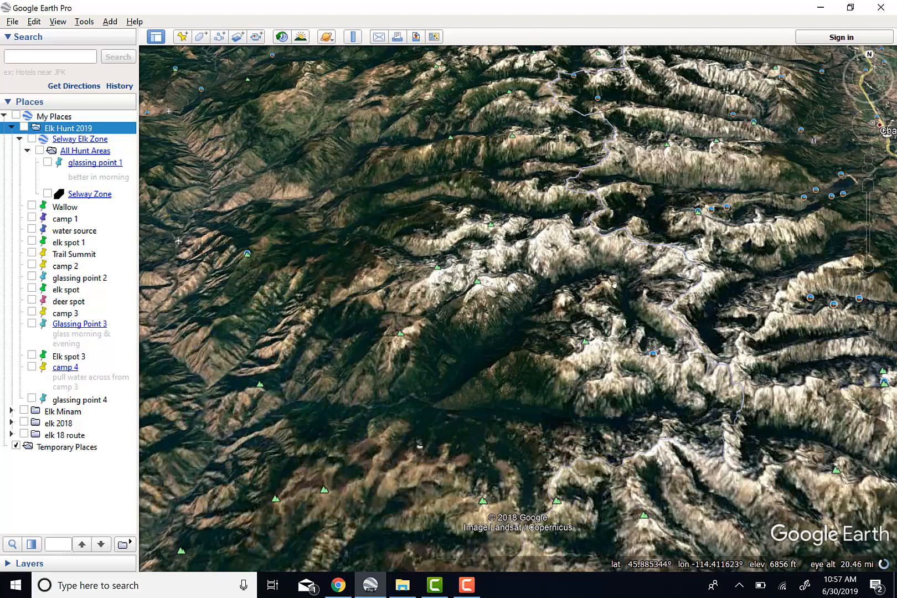
{"action": "left_click_drag", "start_coordinate": [614, 284], "coordinate": [648, 436]}
{"action": "left_click_drag", "start_coordinate": [625, 221], "coordinate": [660, 373]}
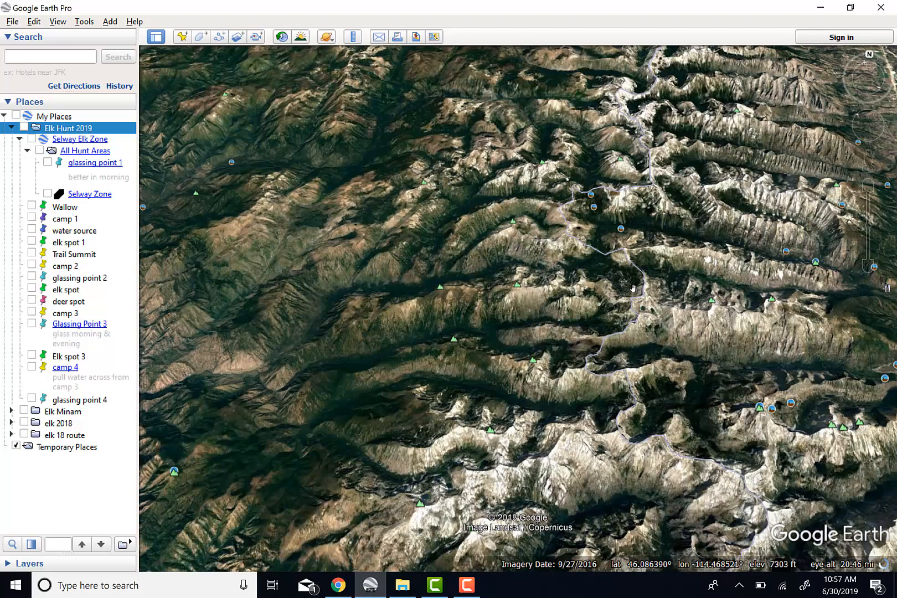
- Inspect the ridges, basins and small lakes north of the hunt area up close, and return to an overview of the whole range
{"action": "right_click_drag", "start_coordinate": [597, 242], "coordinate": [598, 296]}
{"action": "right_click_drag", "start_coordinate": [606, 183], "coordinate": [599, 270]}
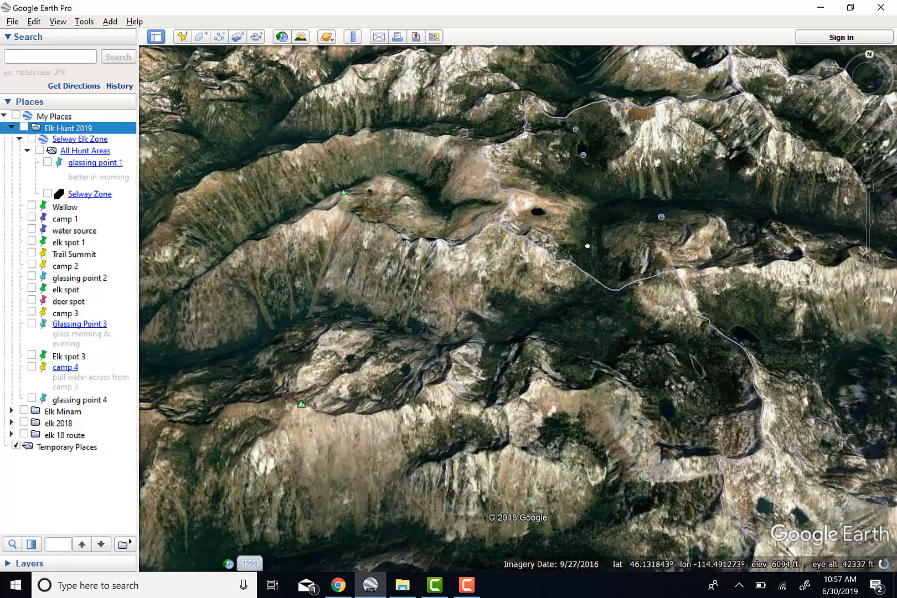
{"action": "left_click_drag", "start_coordinate": [596, 197], "coordinate": [567, 270]}
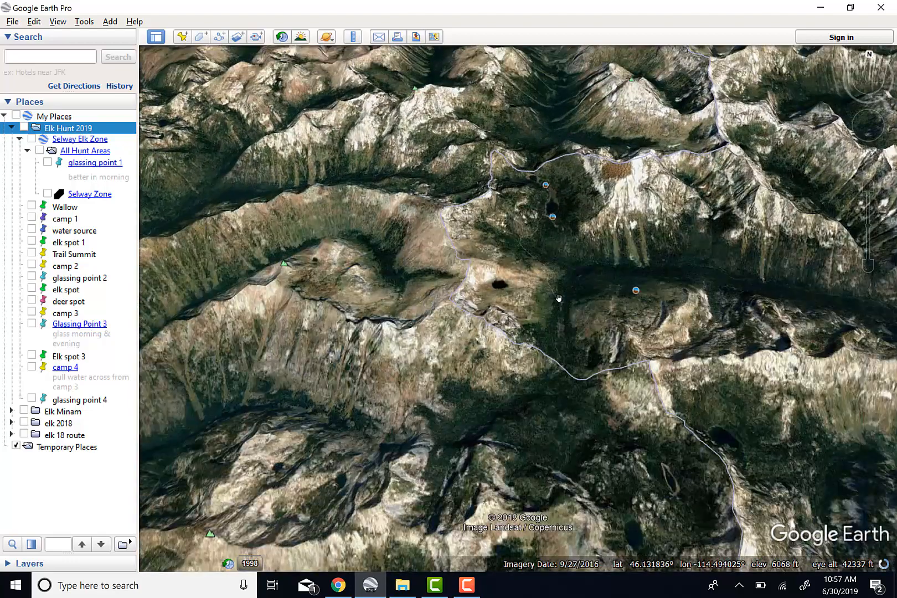
{"action": "scroll", "coordinate": [560, 298], "scroll_direction": "up", "scroll_amount": 3}
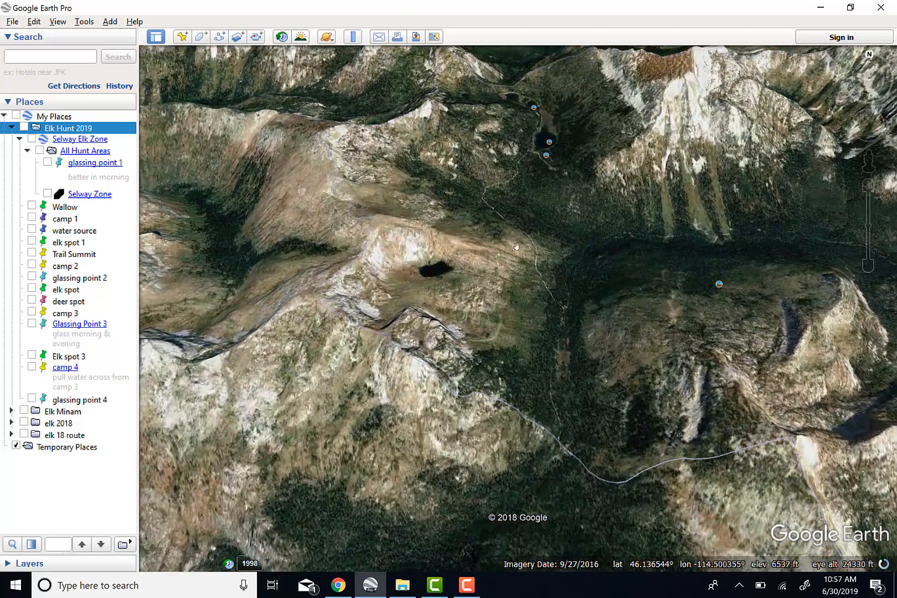
{"action": "scroll", "coordinate": [520, 401], "scroll_direction": "down", "scroll_amount": 3}
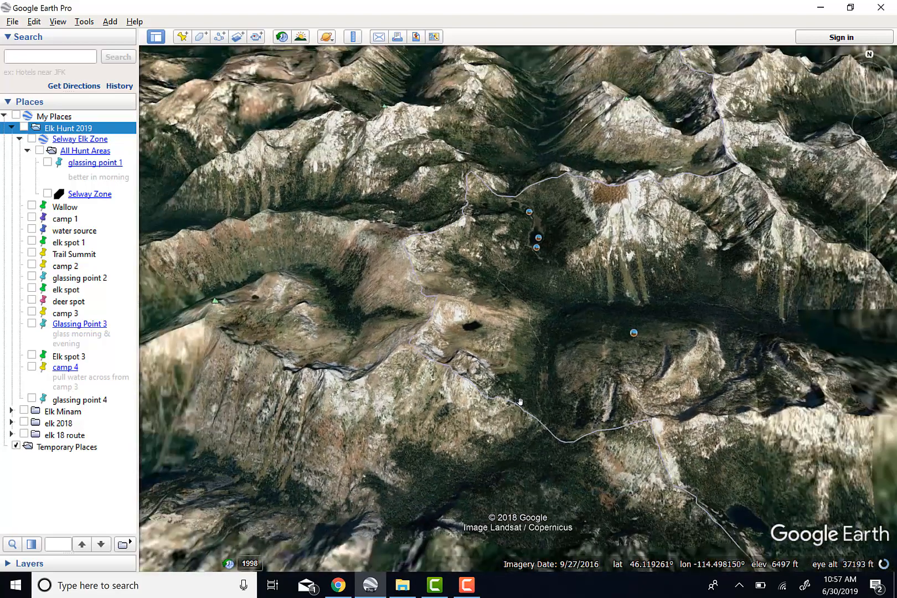
{"action": "scroll", "coordinate": [435, 349], "scroll_direction": "down", "scroll_amount": 3}
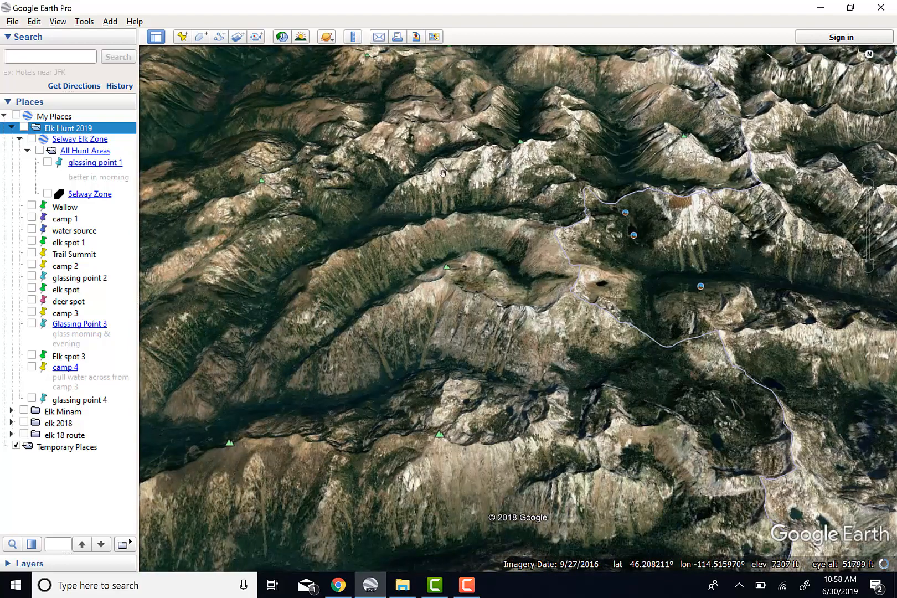
{"action": "scroll", "coordinate": [463, 203], "scroll_direction": "down", "scroll_amount": 3}
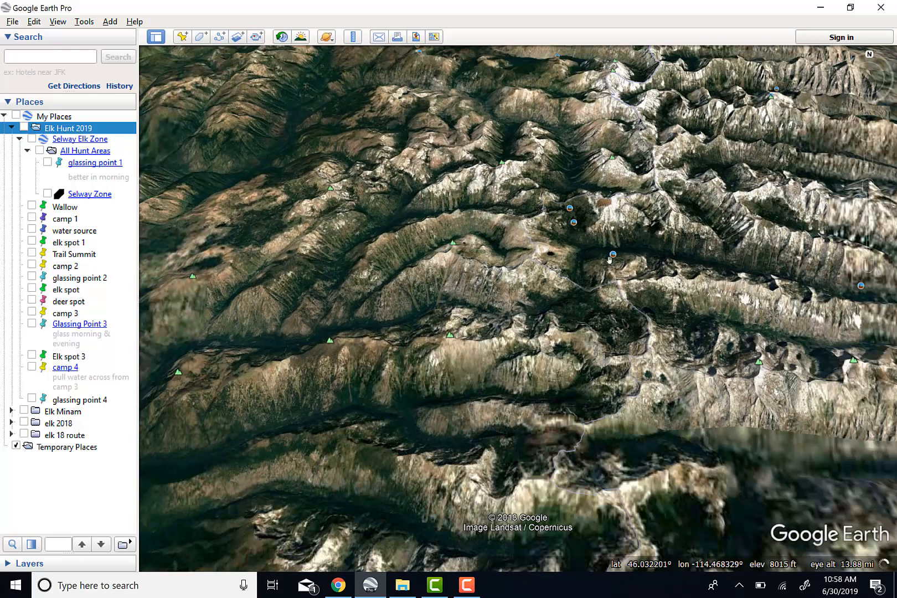
{"action": "left_click_drag", "start_coordinate": [610, 259], "coordinate": [597, 417]}
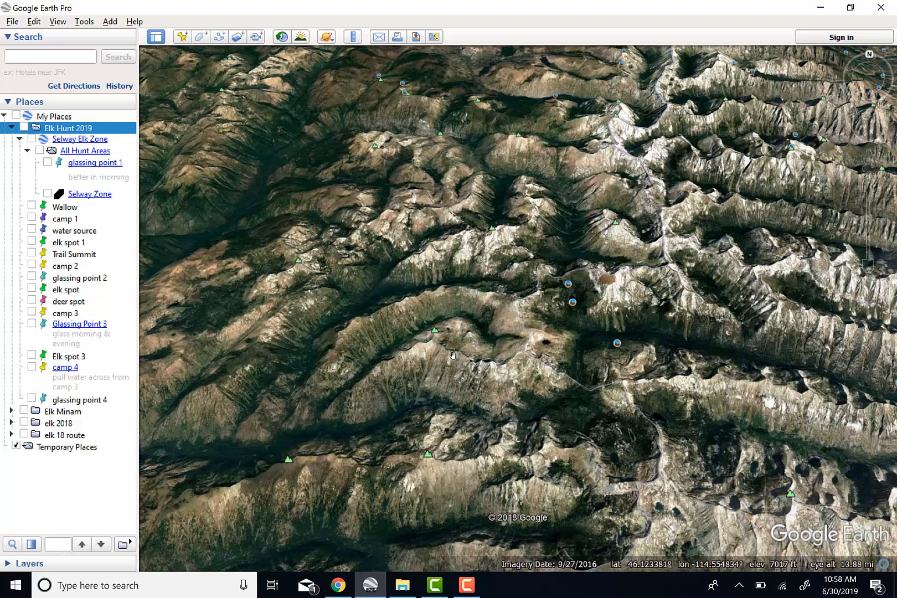
{"action": "scroll", "coordinate": [453, 355], "scroll_direction": "down", "scroll_amount": 3}
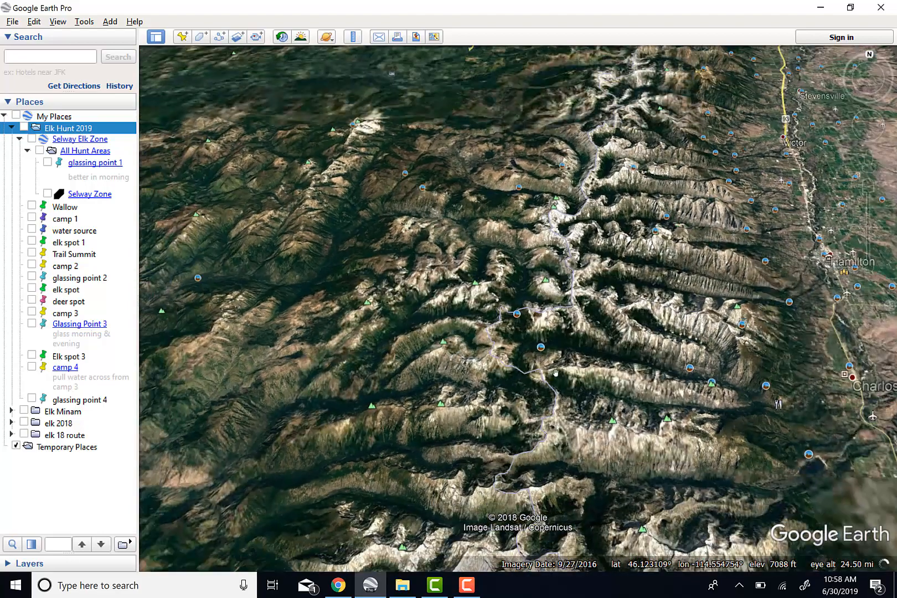
{"action": "scroll", "coordinate": [531, 379], "scroll_direction": "down", "scroll_amount": 3}
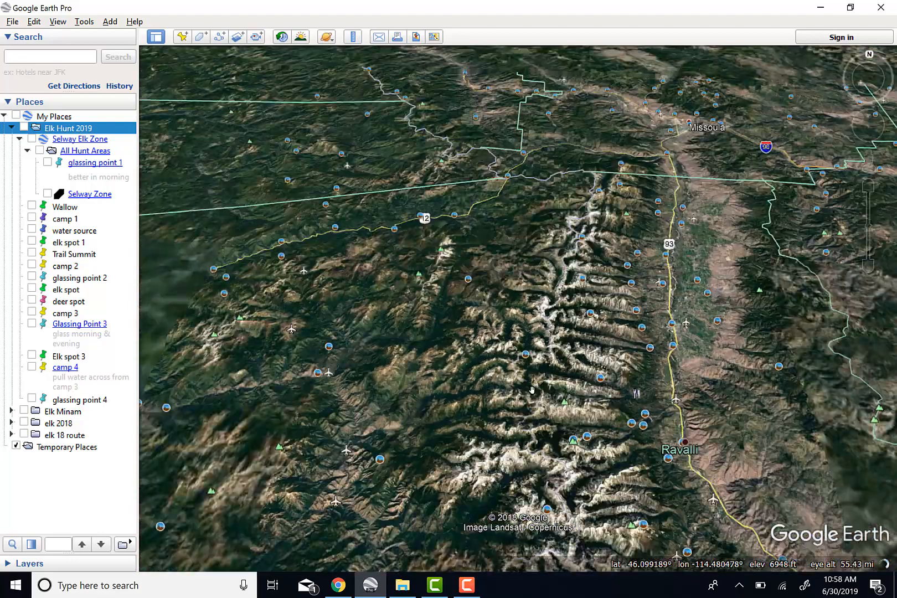
- Collapse the Elk Hunt 2019 folder and show its placemarks and zone boundary on the map again
{"action": "left_click", "coordinate": [11, 128]}
{"action": "scroll", "coordinate": [477, 315], "scroll_direction": "up", "scroll_amount": 3}
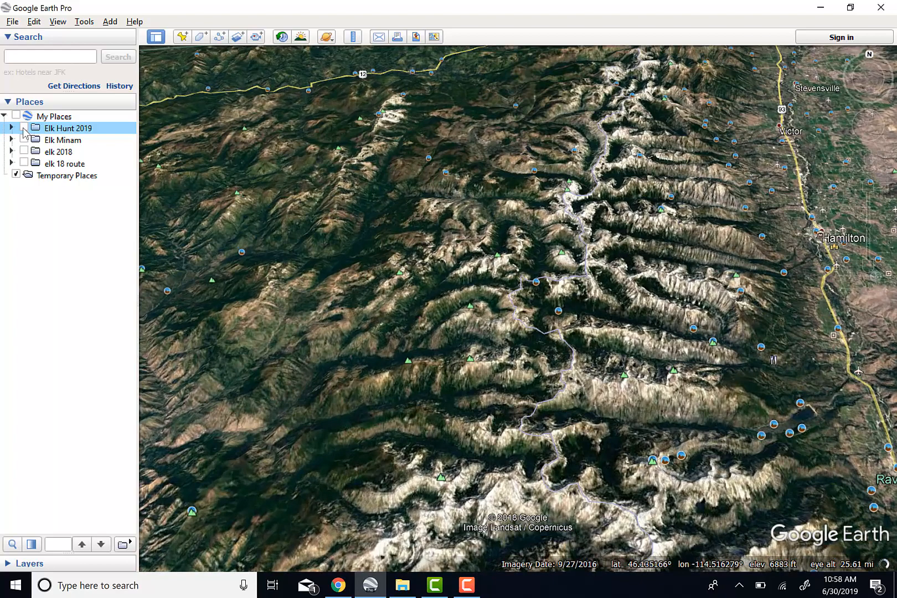
{"action": "left_click", "coordinate": [24, 127]}
{"action": "left_click_drag", "start_coordinate": [372, 355], "coordinate": [350, 216]}
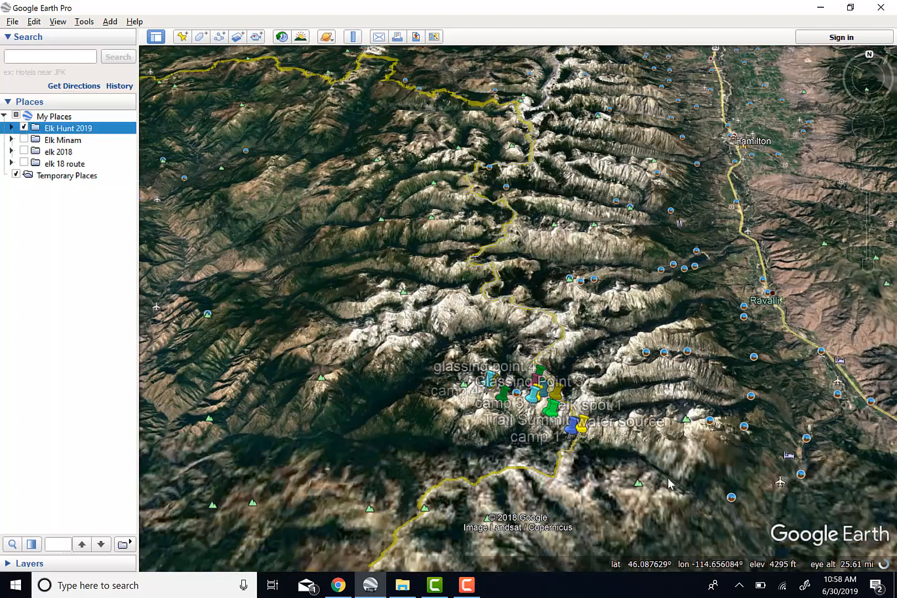
{"action": "left_click", "coordinate": [531, 397]}
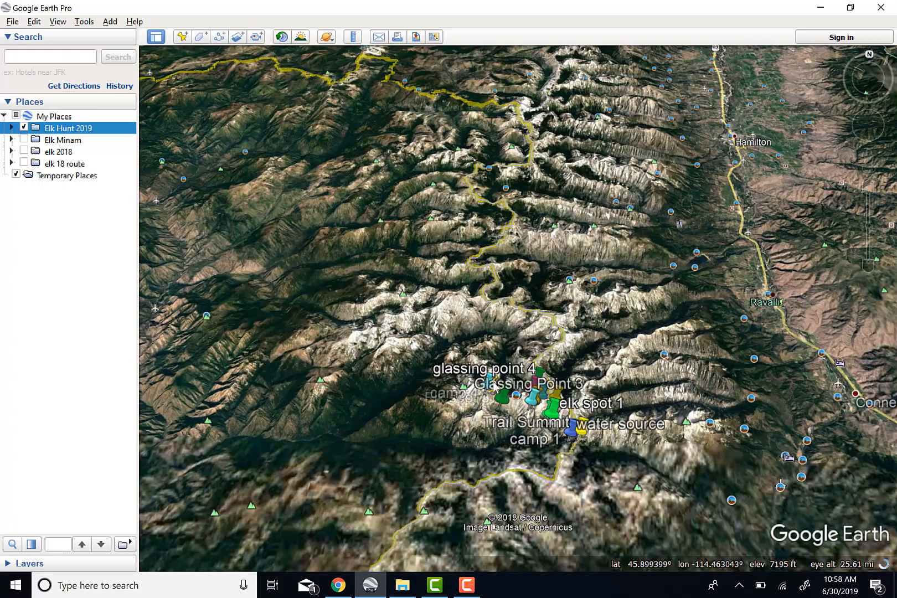